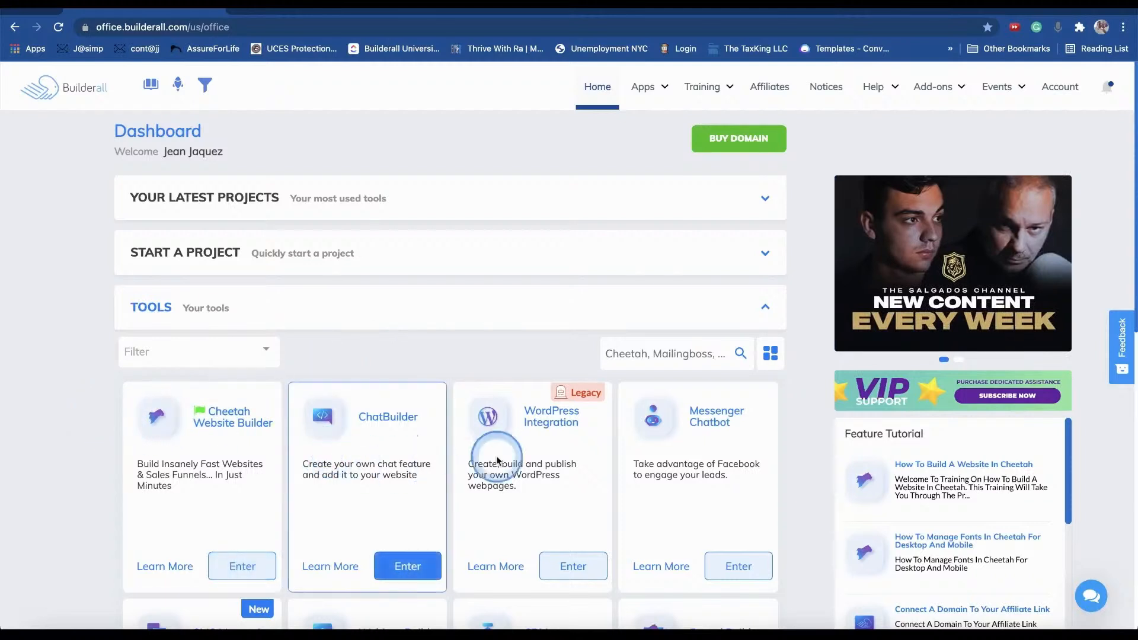
- Filter the Builderall tools list by typing 'wor' to show the WordPress tools
click(717, 354)
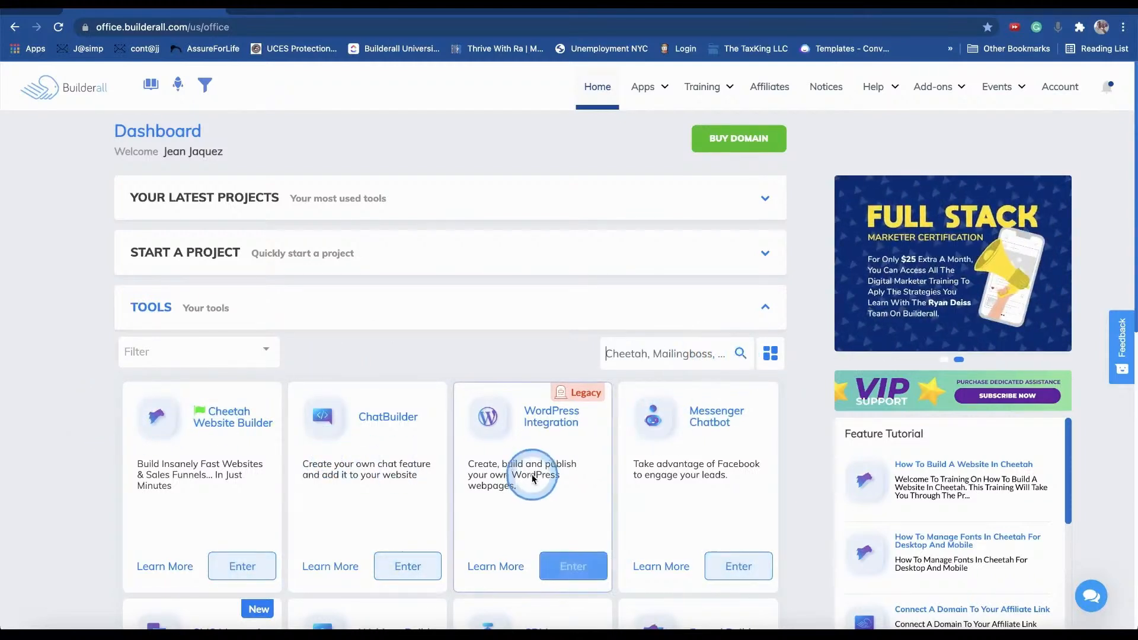
scroll(535, 422, right, 2)
scroll(535, 421, right, 5)
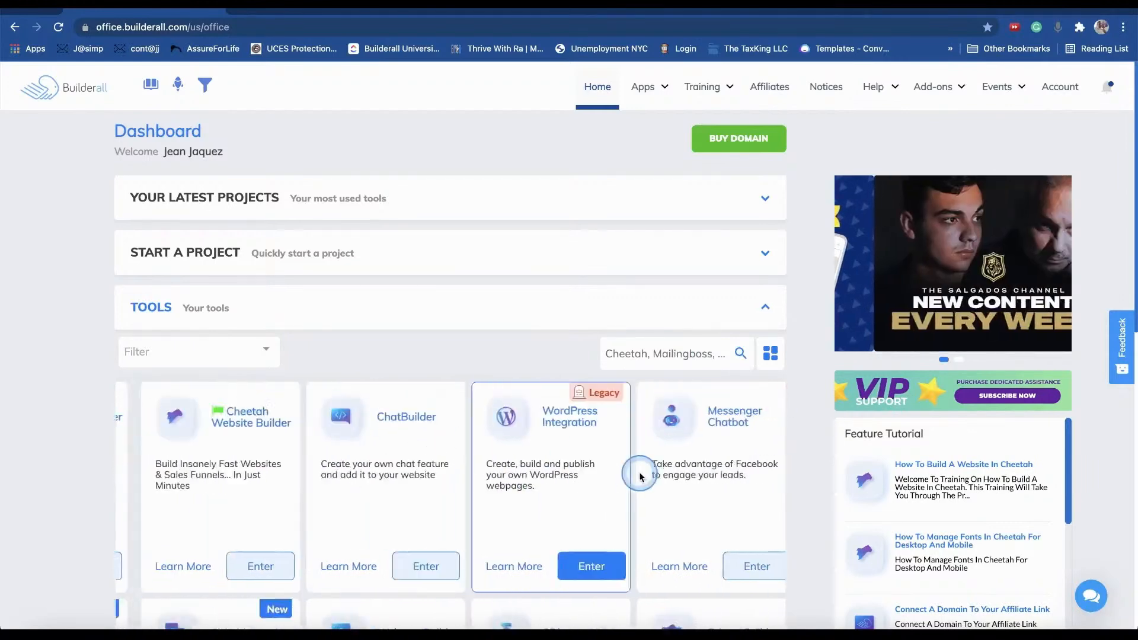
scroll(652, 408, left, 5)
click(699, 353)
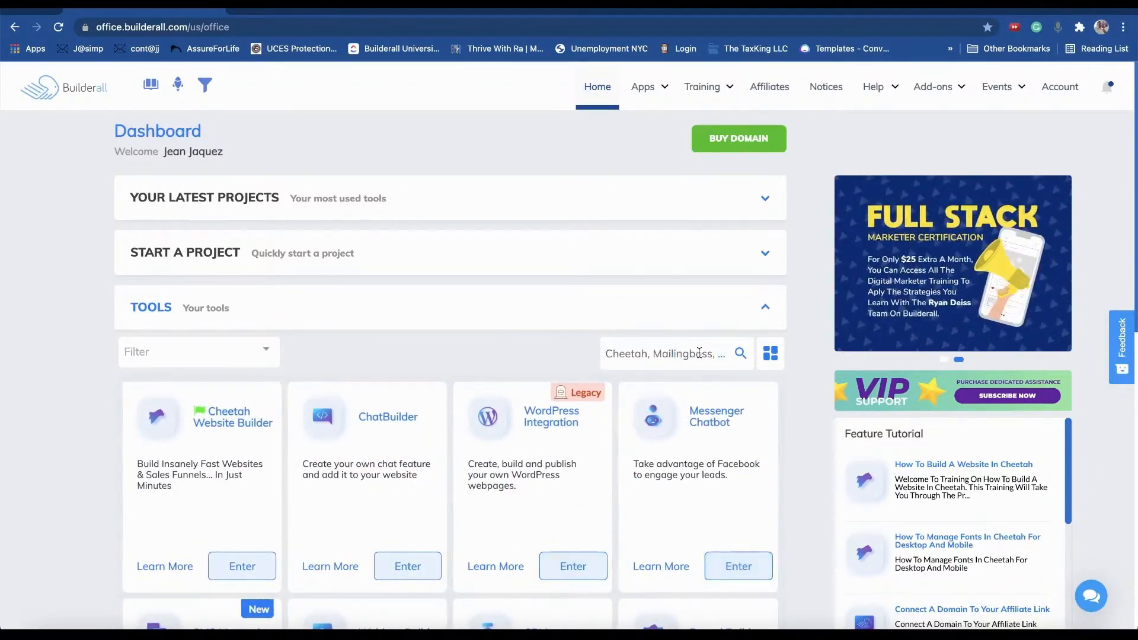
text(word)
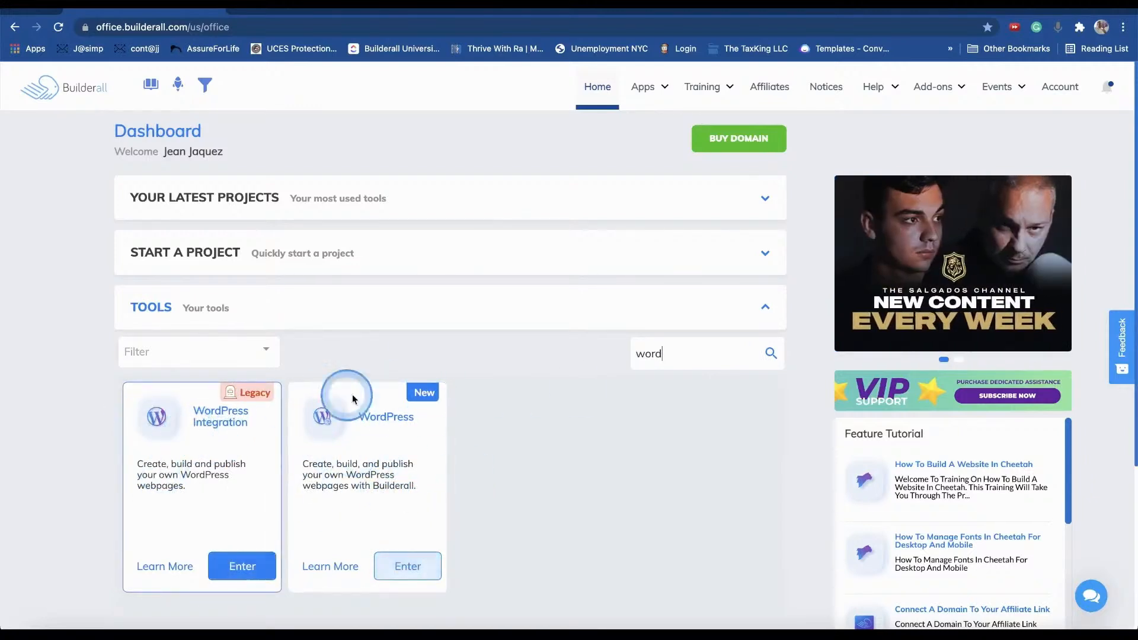
- Launch the new WordPress tool and log in to the MLM FUNNEL site's WordPress admin
click(423, 565)
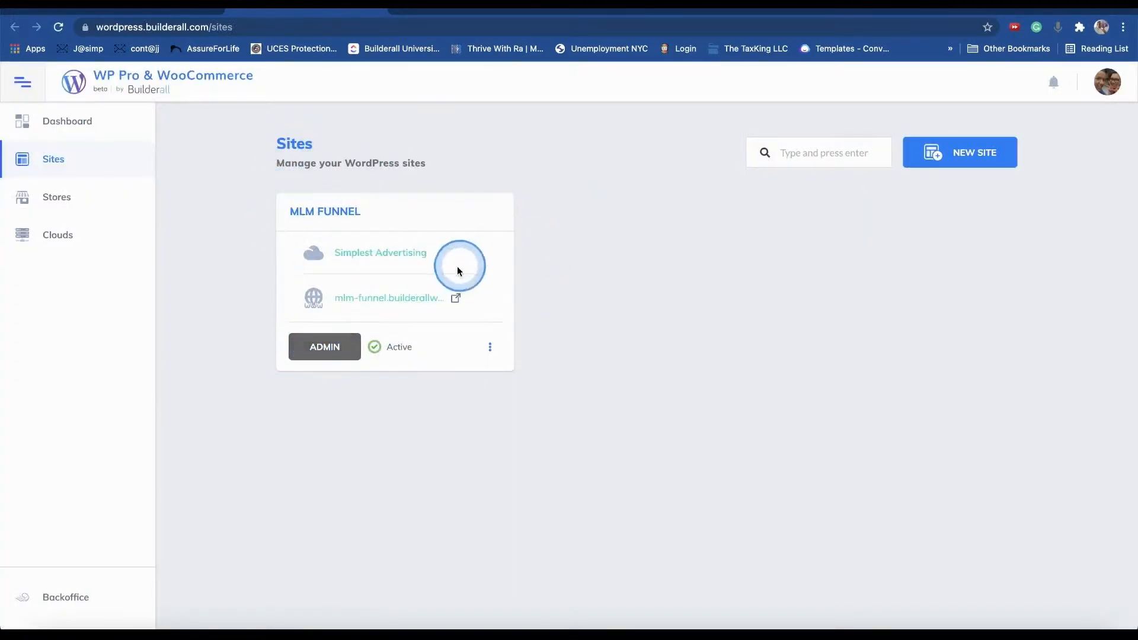
click(325, 348)
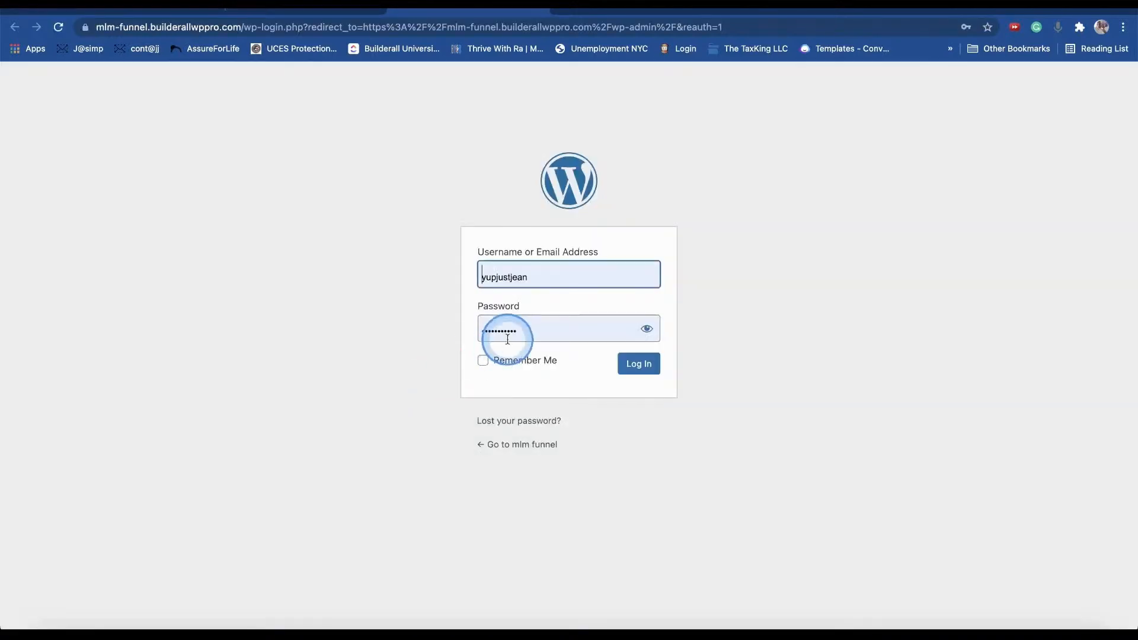
click(655, 369)
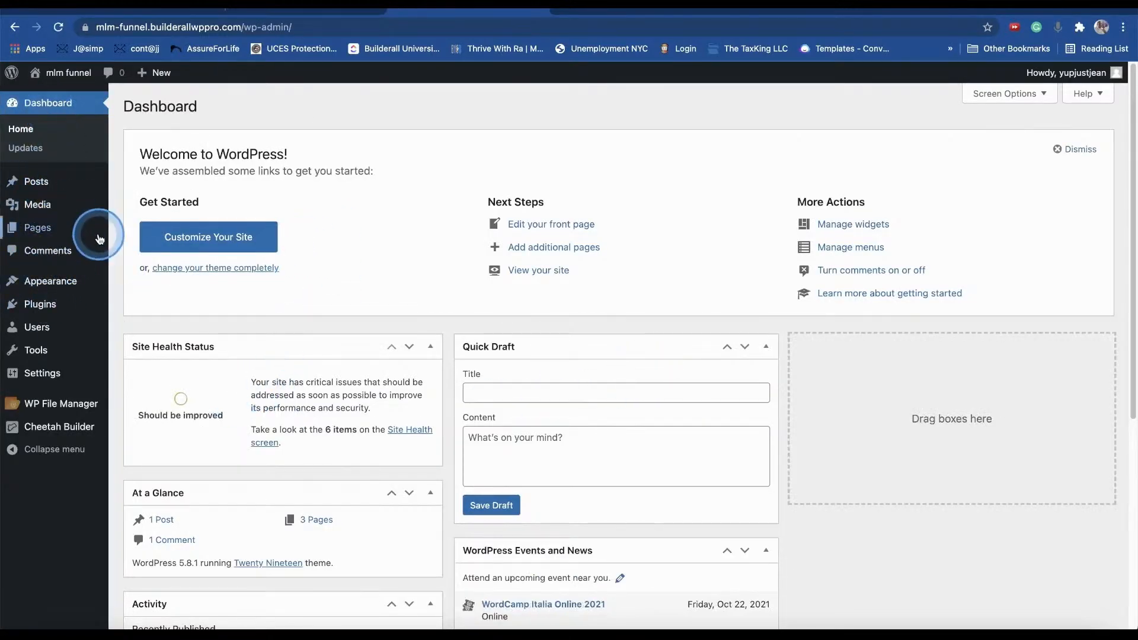
- Open the Capture Page in Cheetah Builder, then return to WordPress admin's All Pages list
click(135, 228)
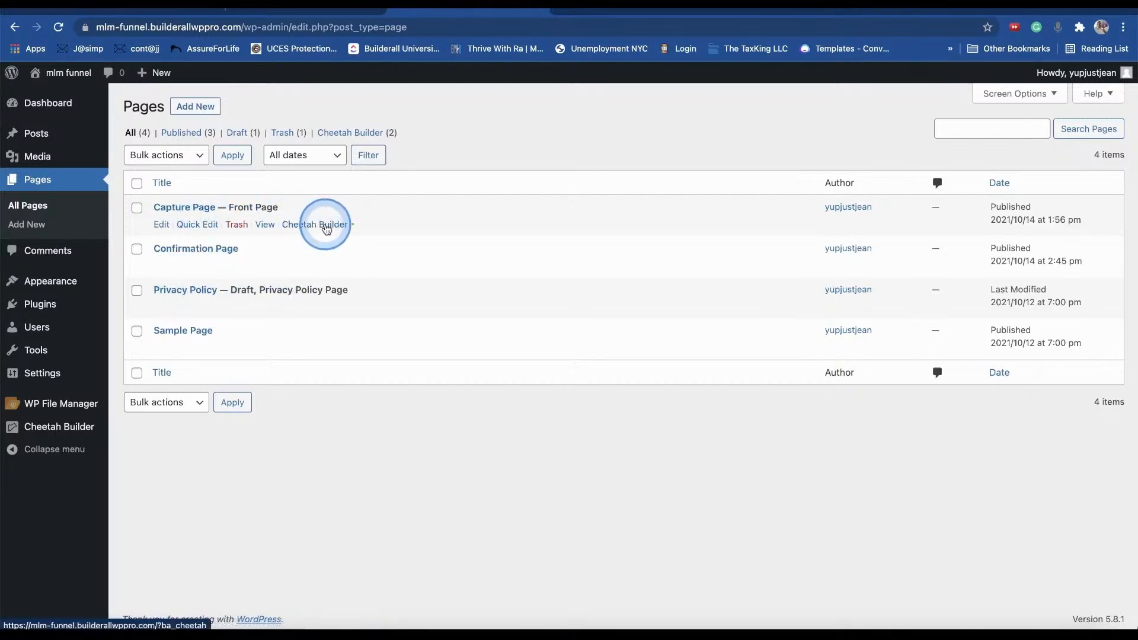
click(323, 228)
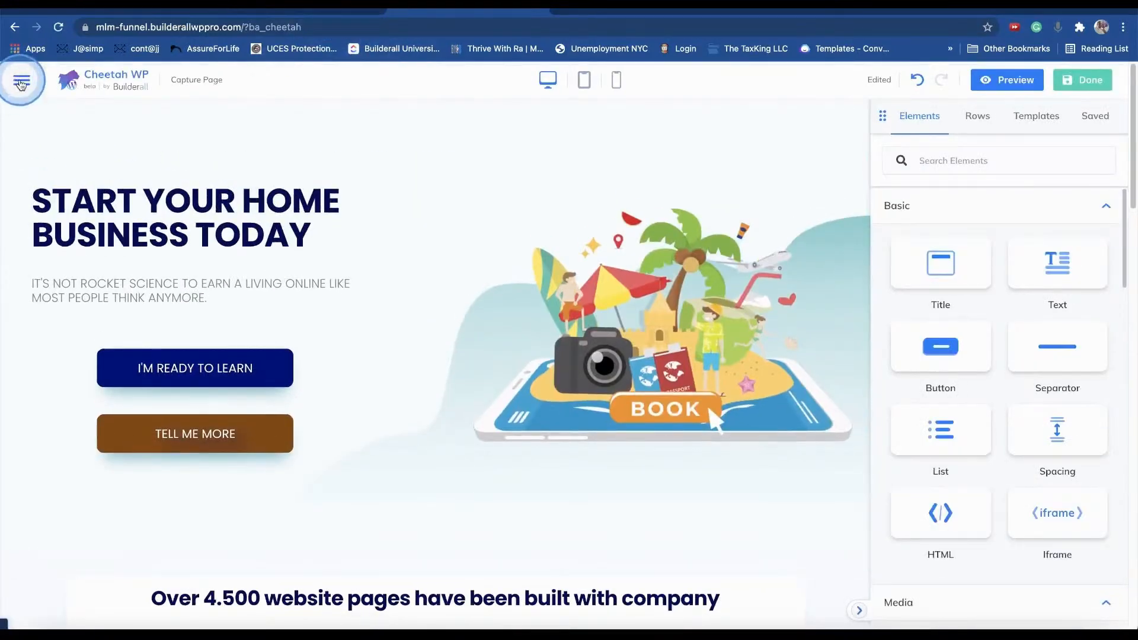
click(21, 84)
scroll(47, 503, down, 1)
click(34, 548)
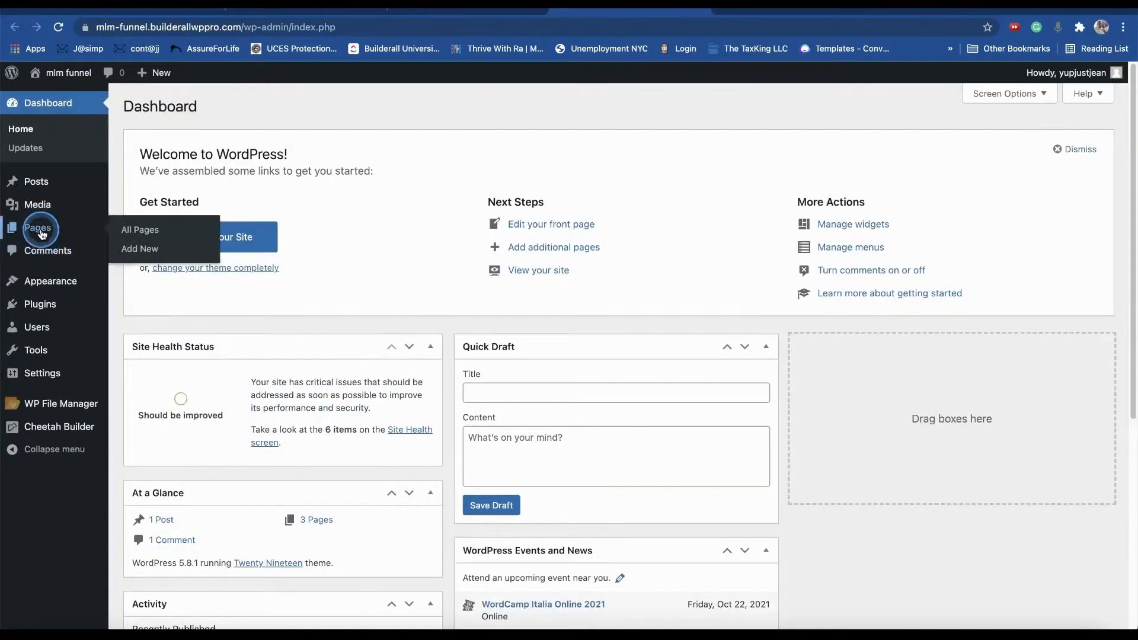
click(36, 228)
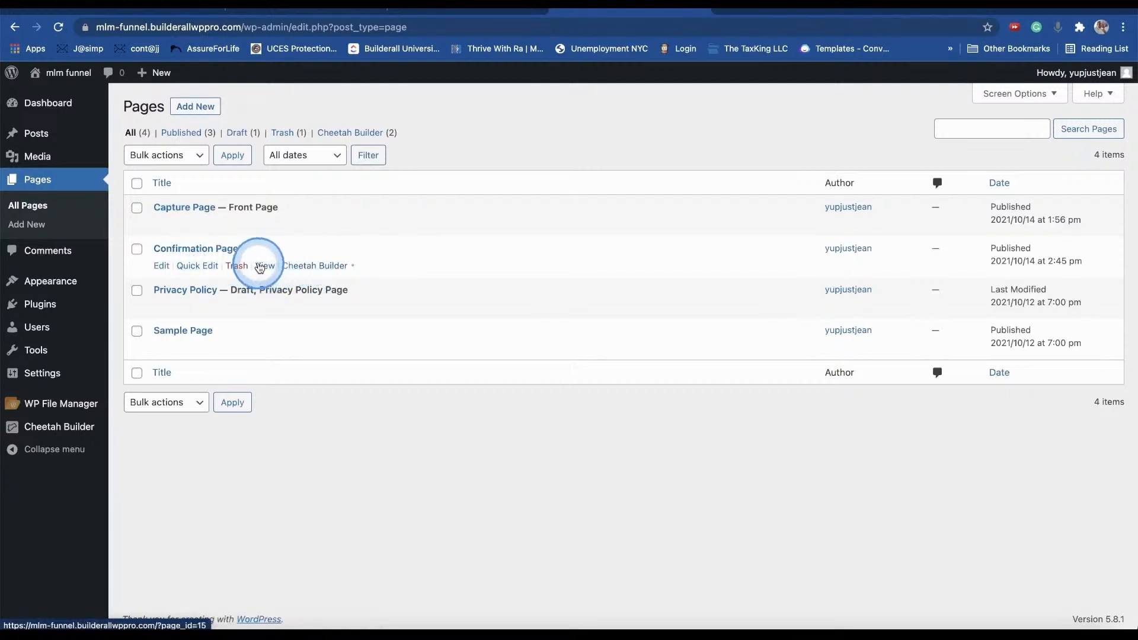
- View the Confirmation Page on the live site and copy its web address
click(265, 266)
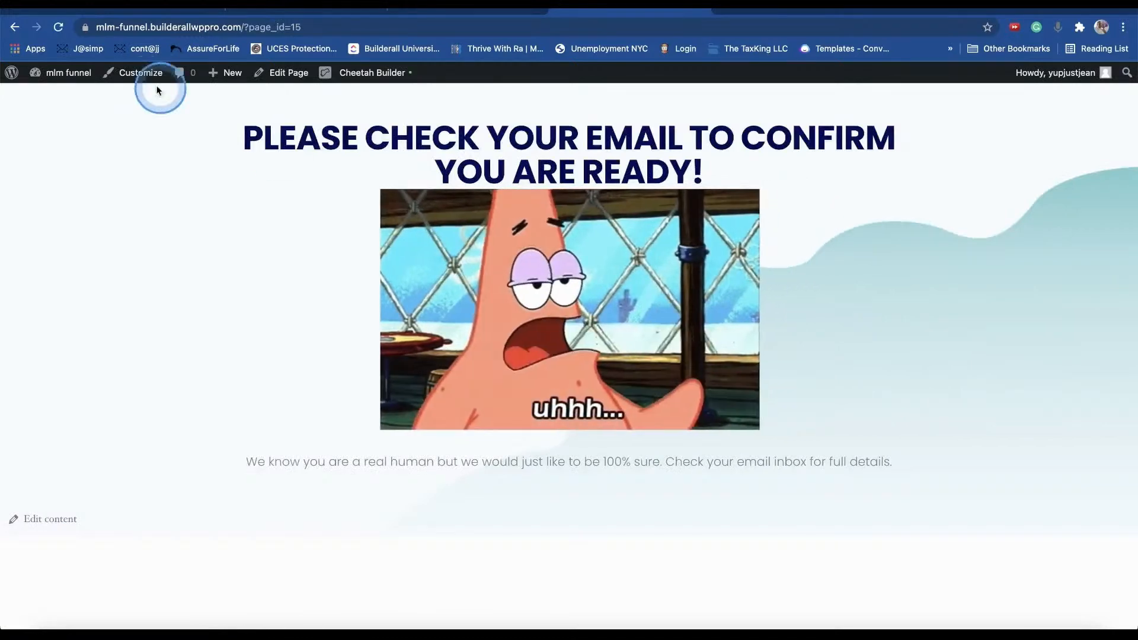
click(290, 30)
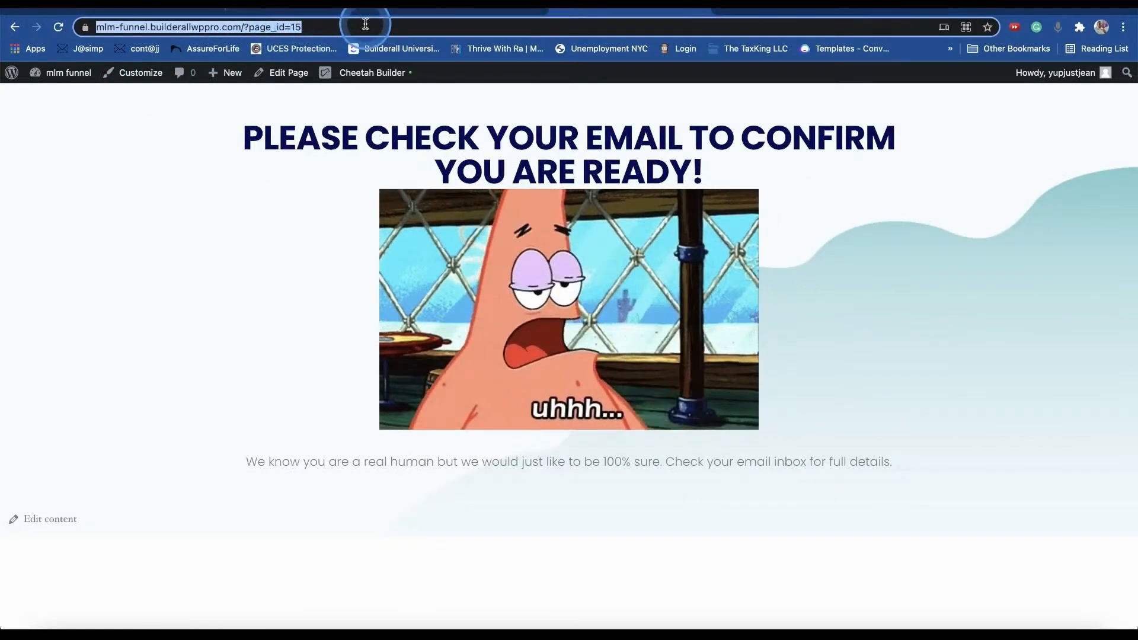
right_click(257, 26)
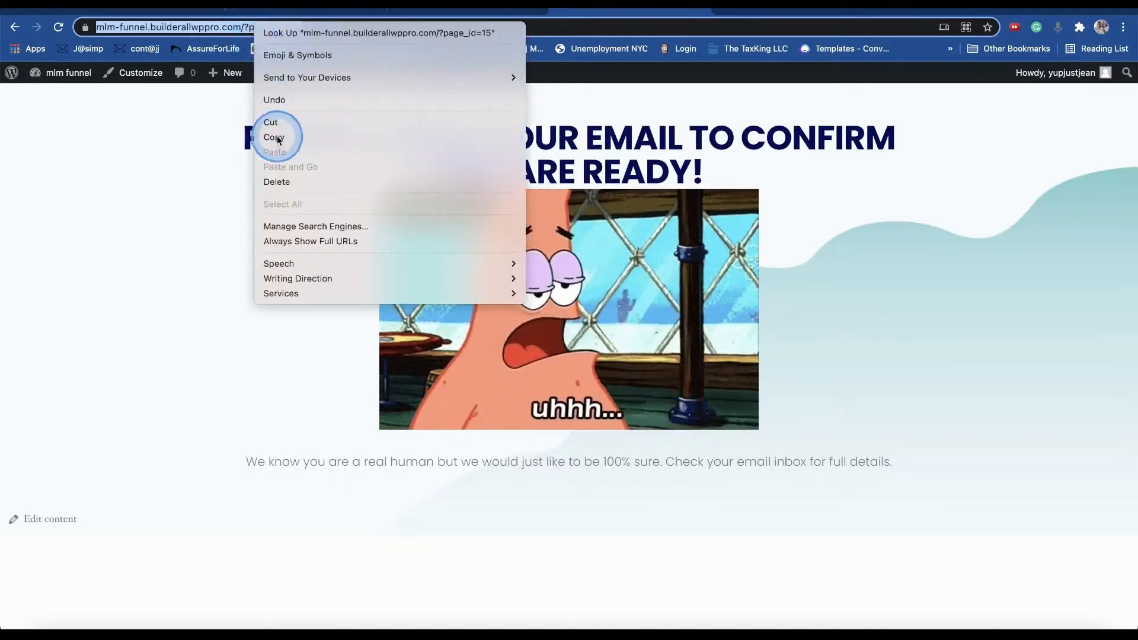
click(273, 136)
- Glance at the Cheetah and WP Pro tabs, then return to the WordPress admin dashboard
click(480, 12)
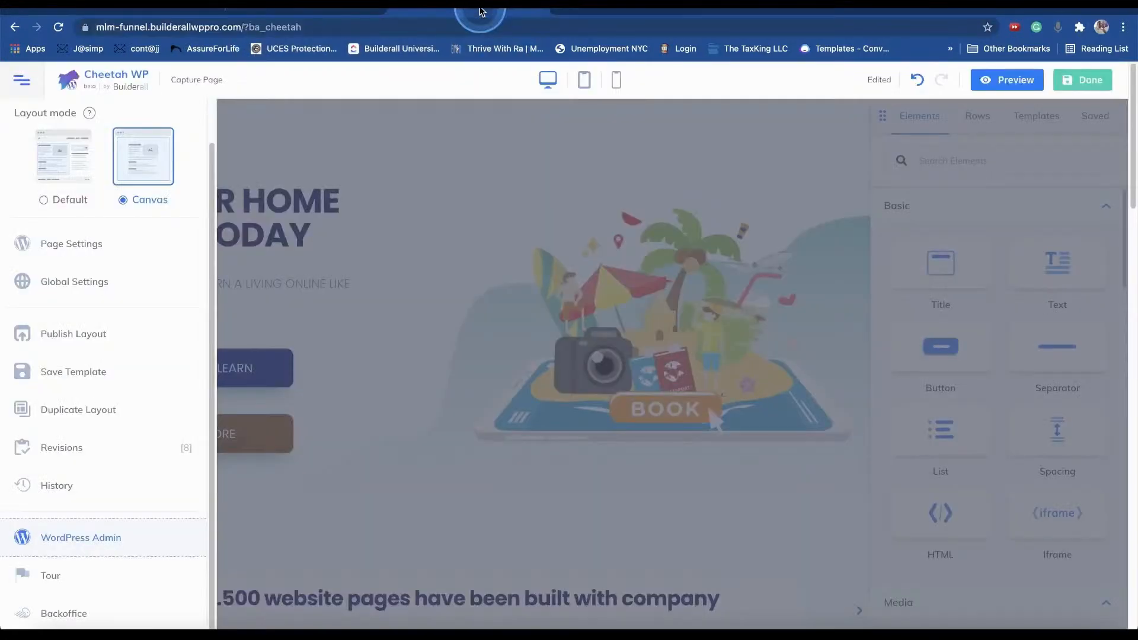
click(295, 14)
click(615, 12)
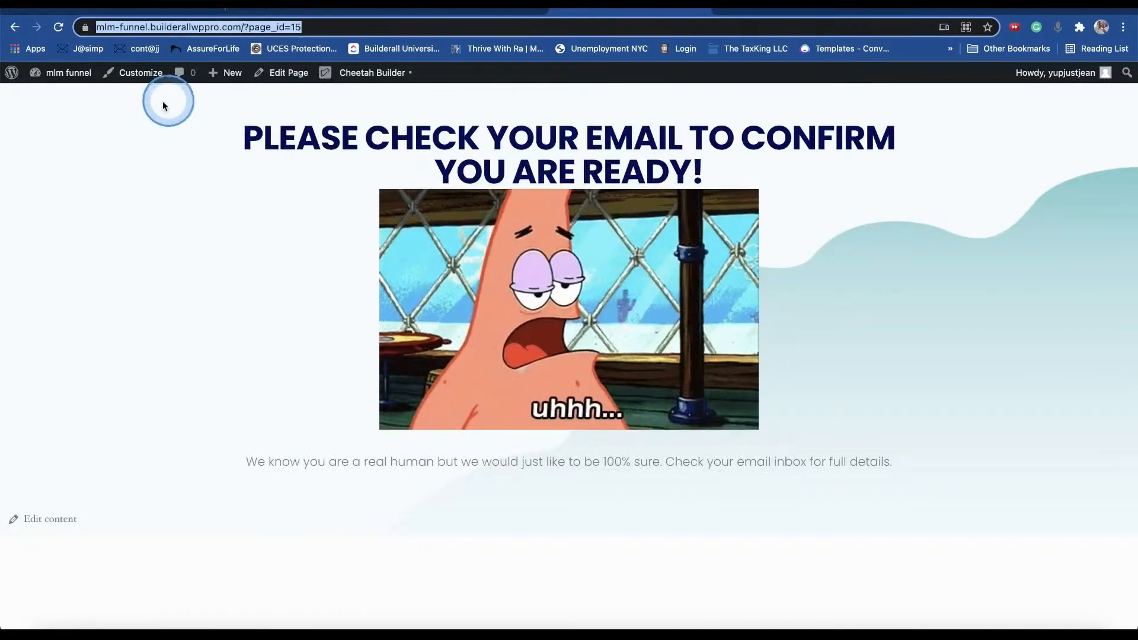
click(39, 79)
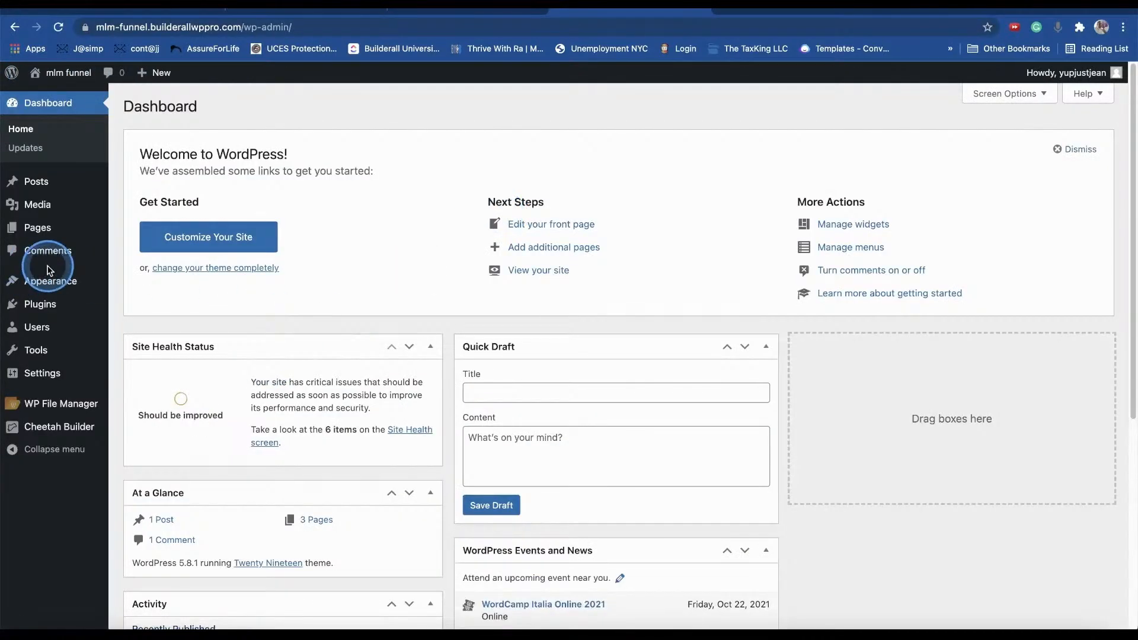
- In the Capture Page editor, close the settings panel and select the I'M READY TO LEARN button
mouse_move(64, 187)
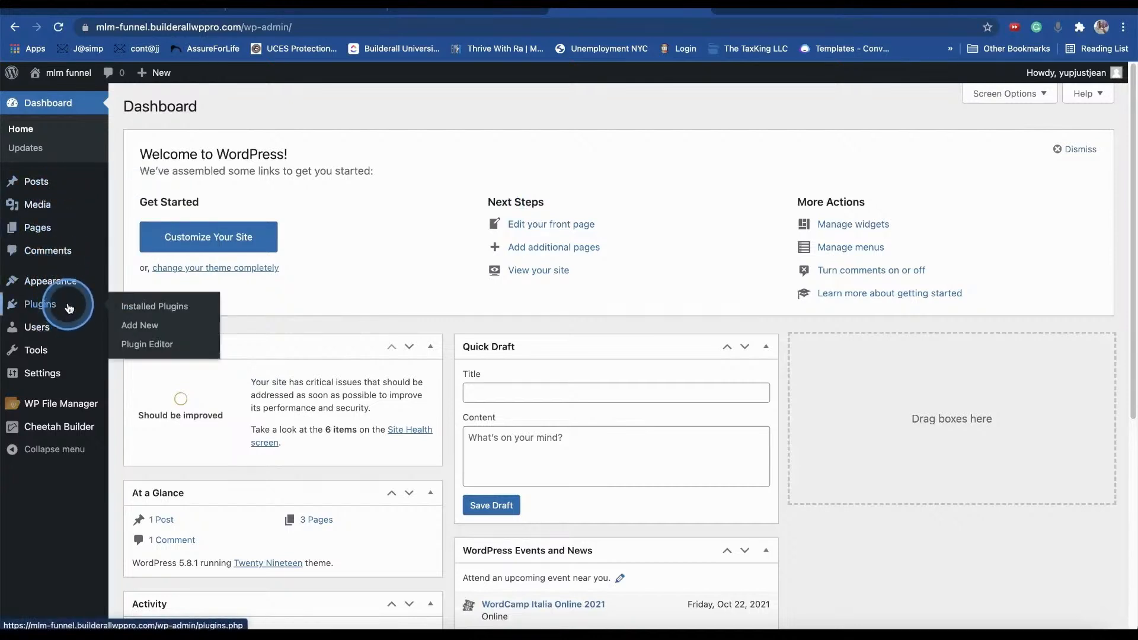
mouse_move(43, 385)
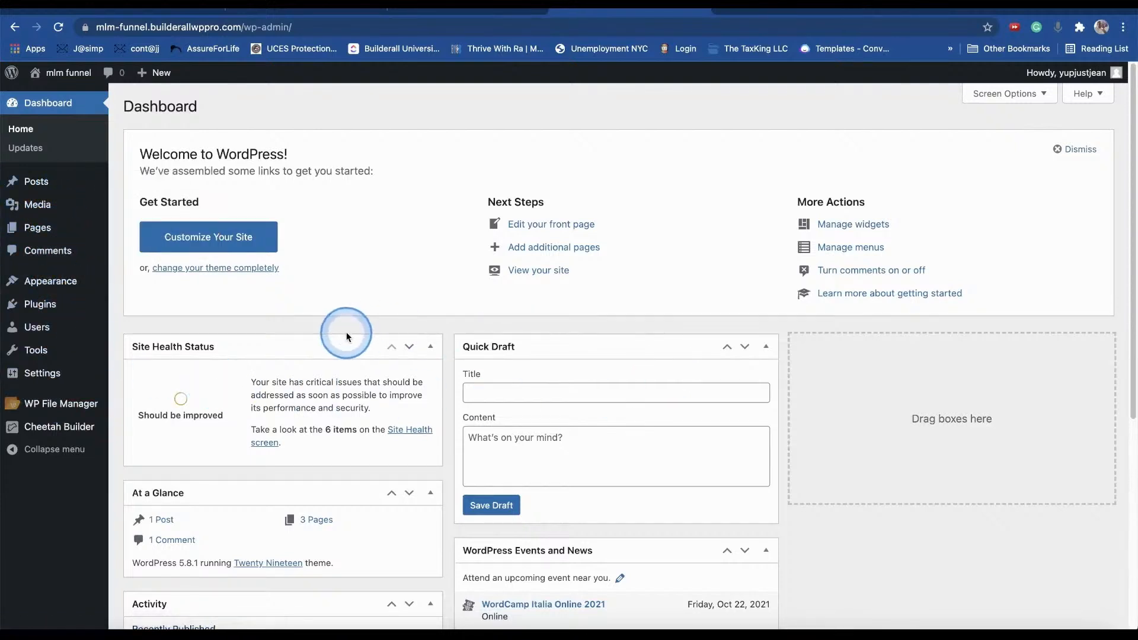
click(466, 5)
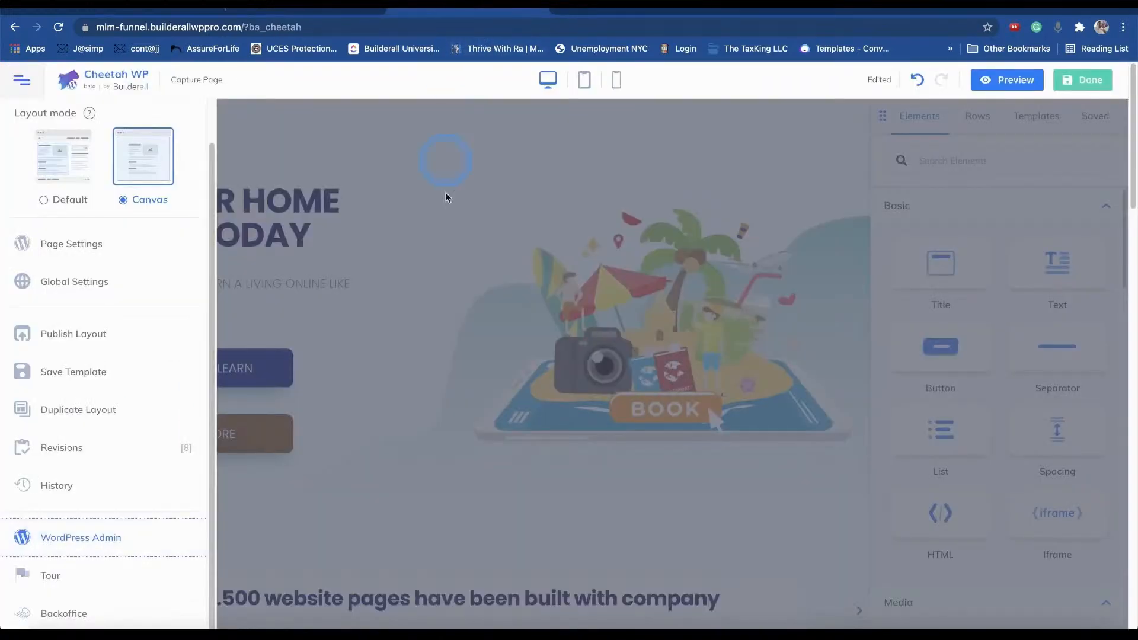
click(393, 377)
click(226, 371)
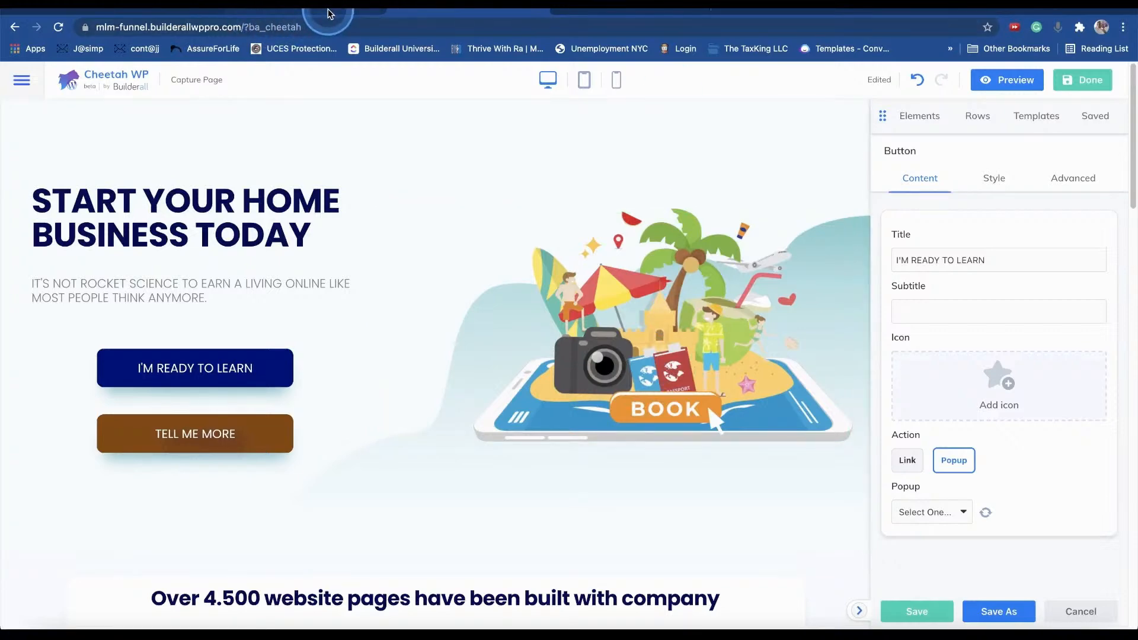
- Search the Builderall tools for 'mail' and launch Mailingboss
click(145, 10)
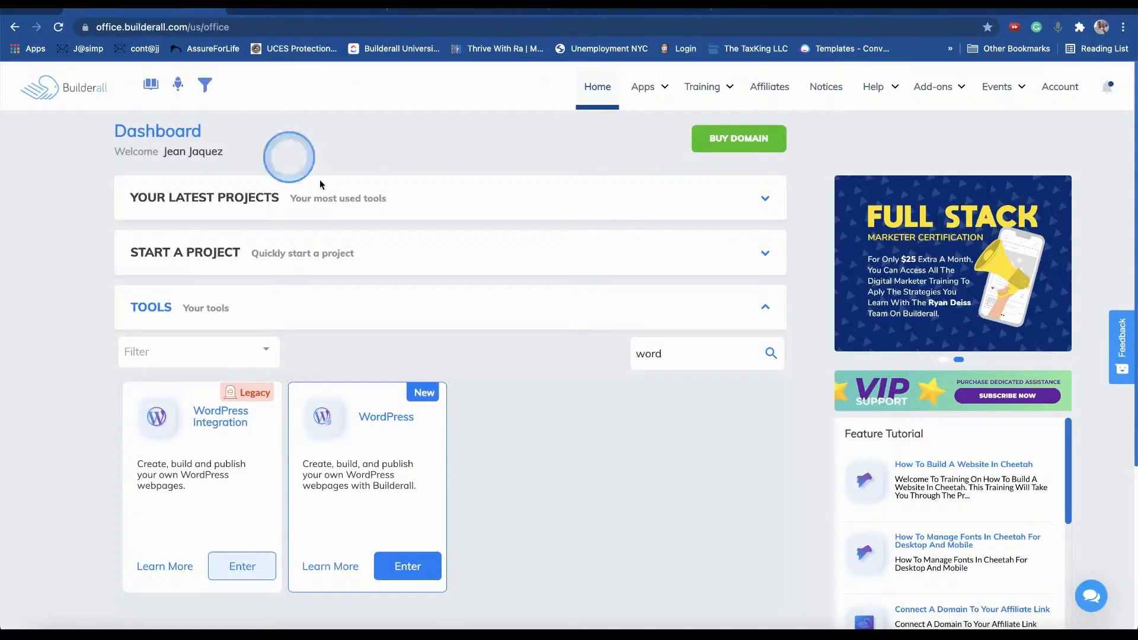
double_click(695, 353)
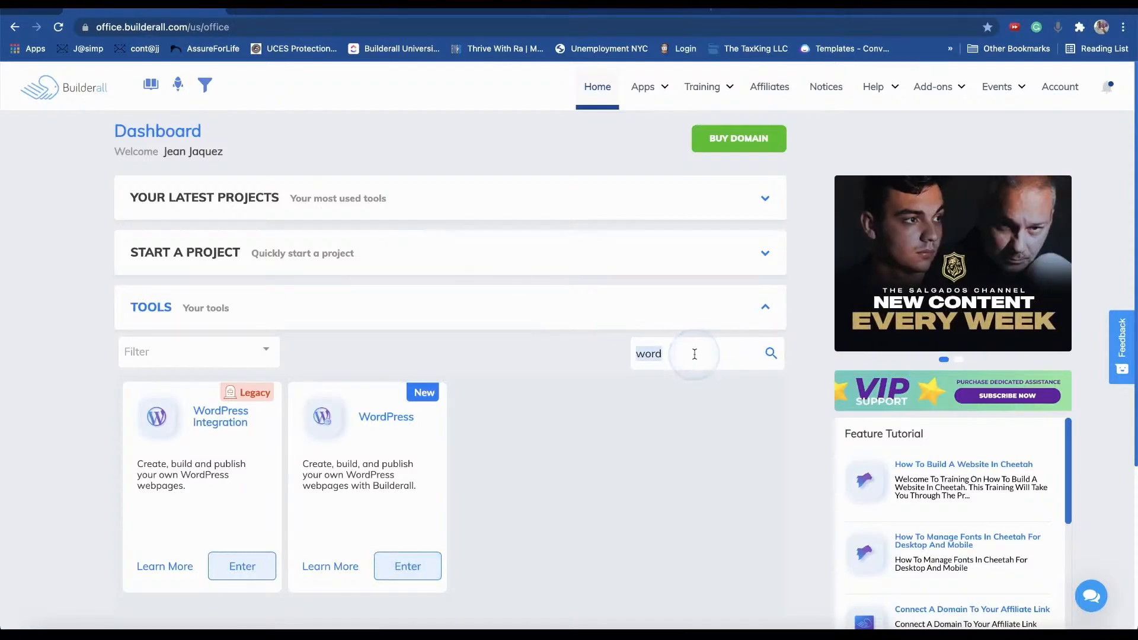
text(mail)
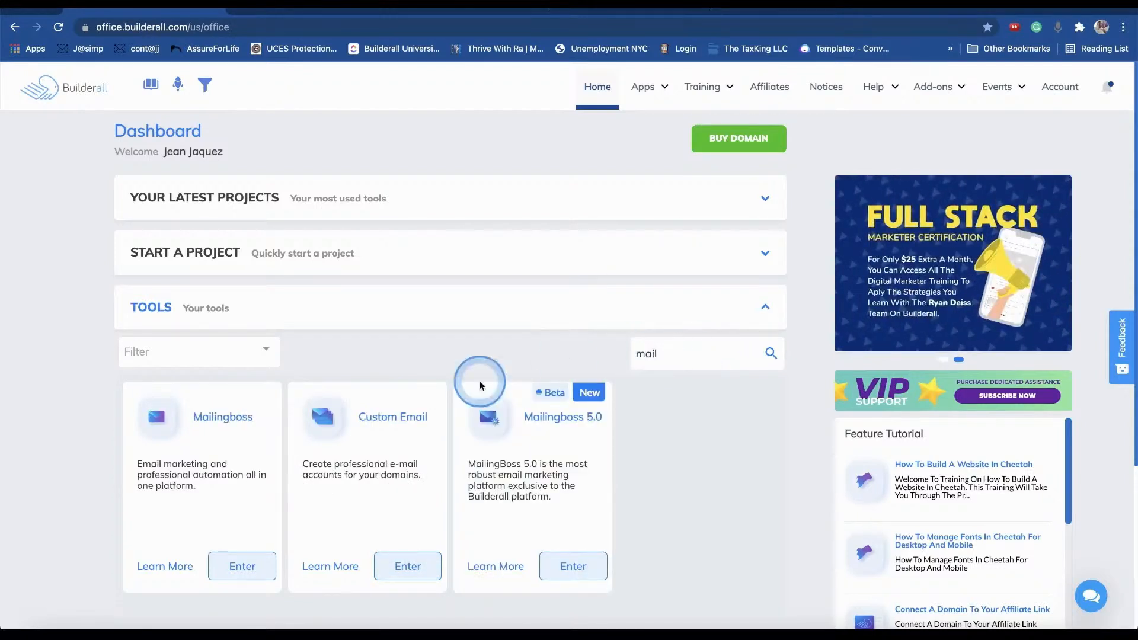
click(240, 567)
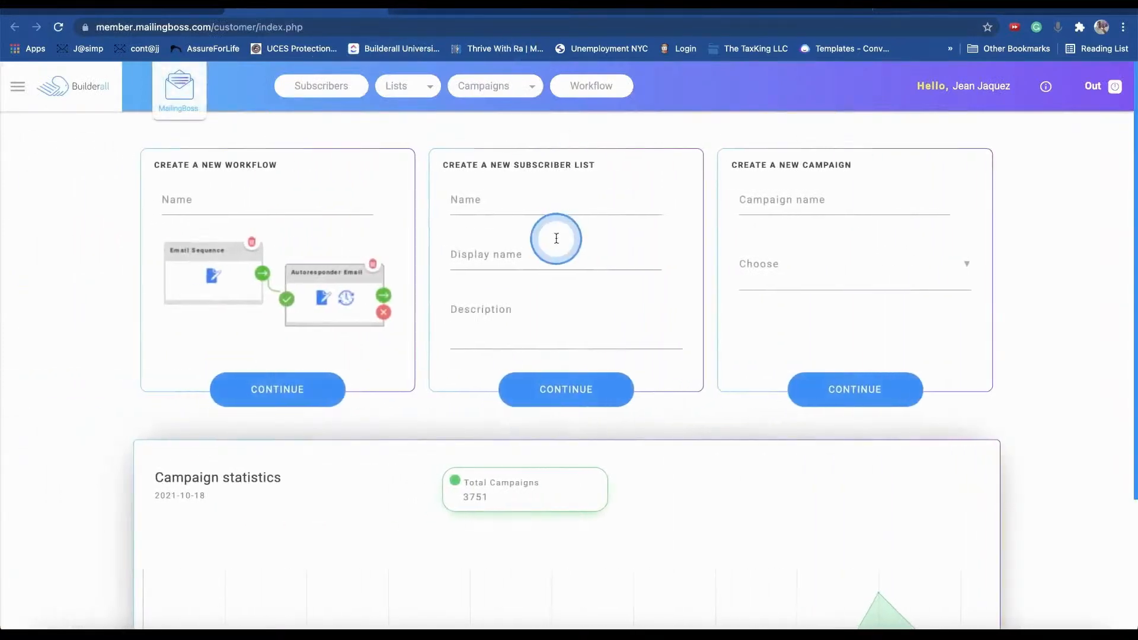
- Open the Wp Funnel List 1 update page from Lists, then return to the WP Pro Sites tab
click(408, 94)
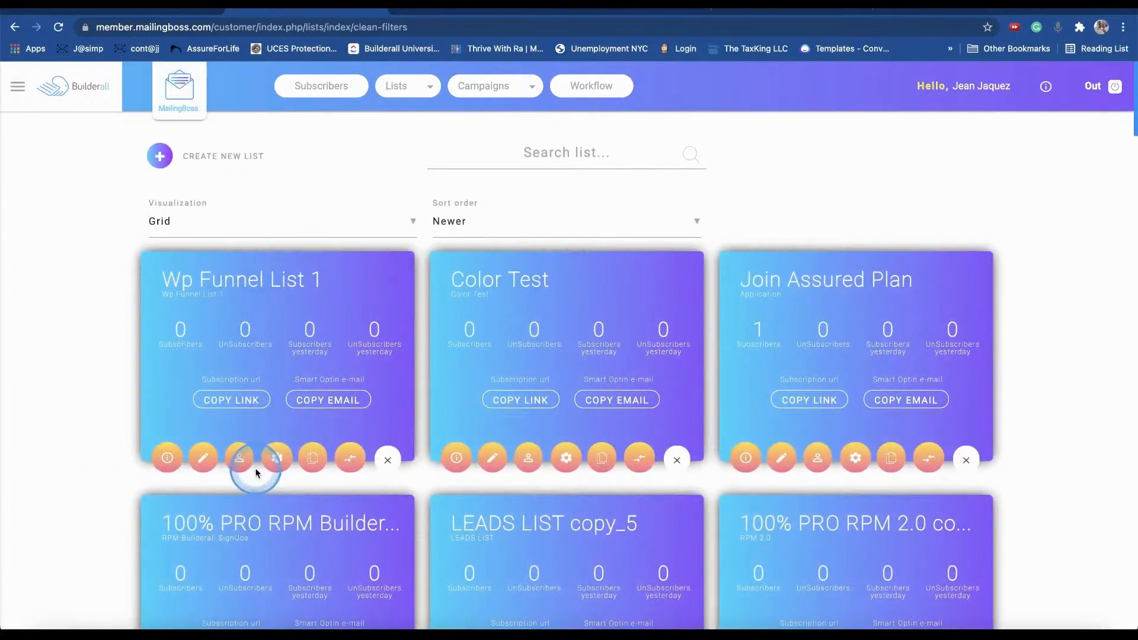
click(205, 462)
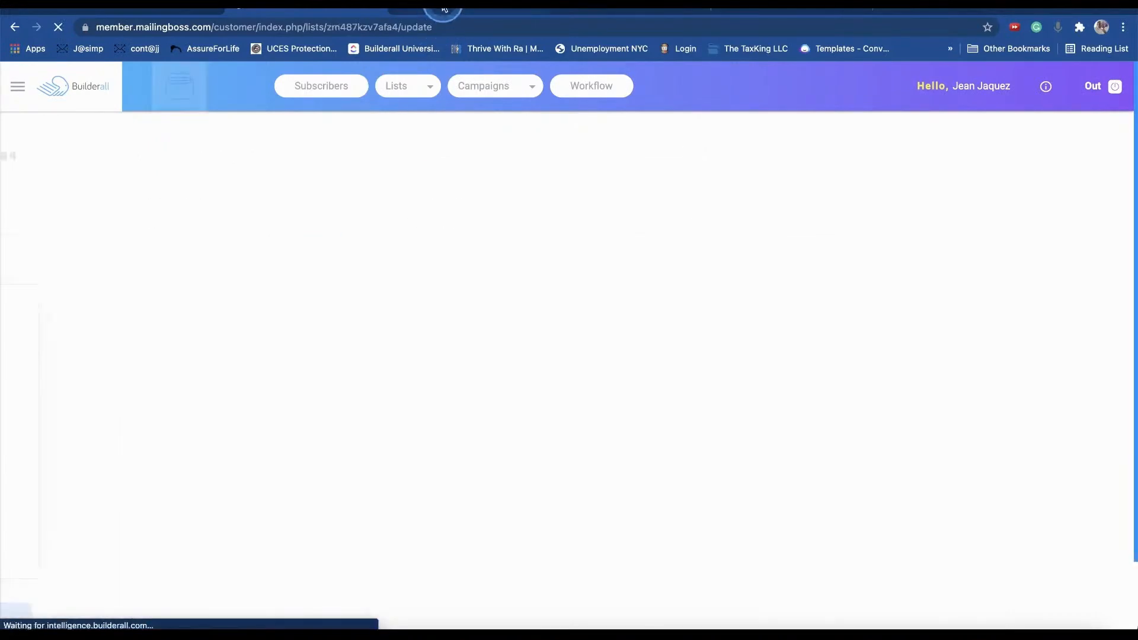
click(444, 9)
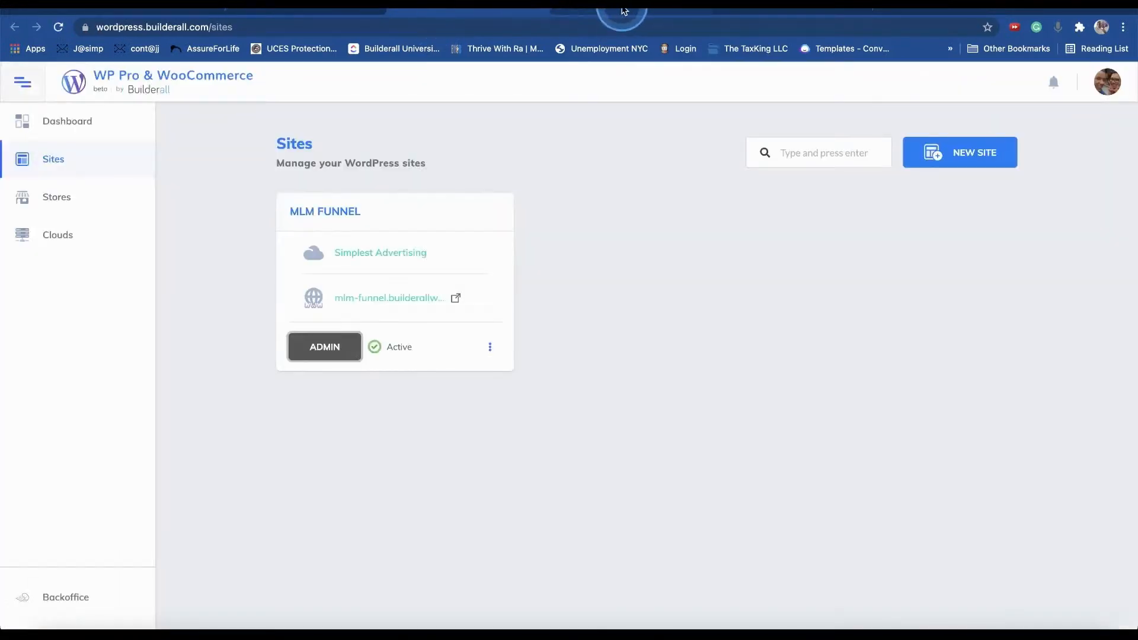
- In Cheetah WP, browse the Rows and Templates tabs, then go back to Elements
click(444, 9)
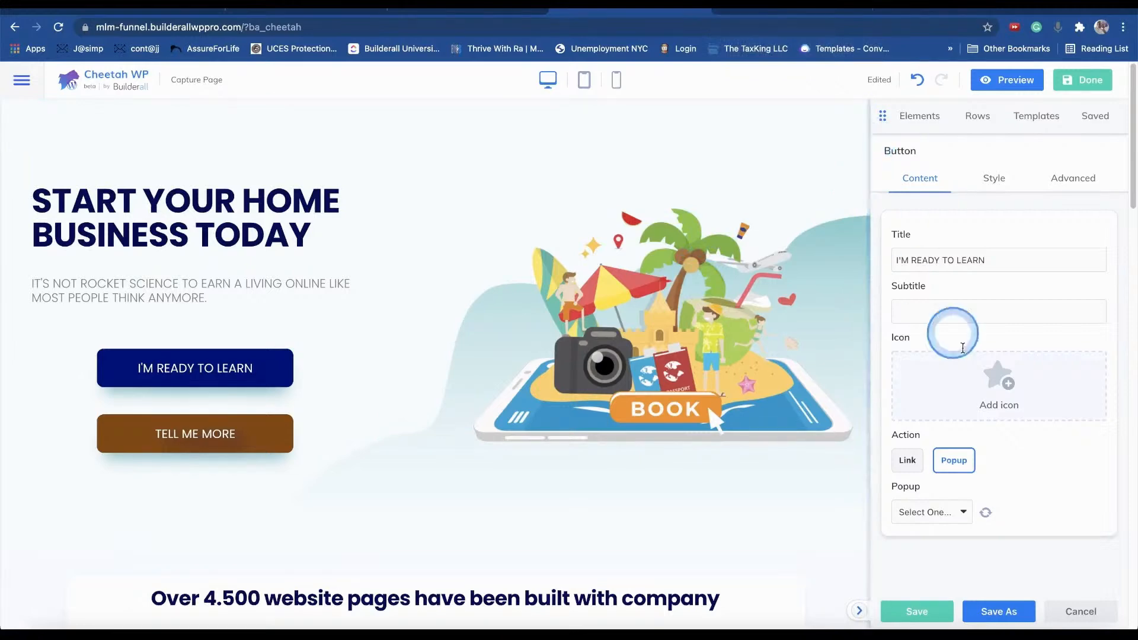
click(975, 123)
click(1031, 121)
click(915, 120)
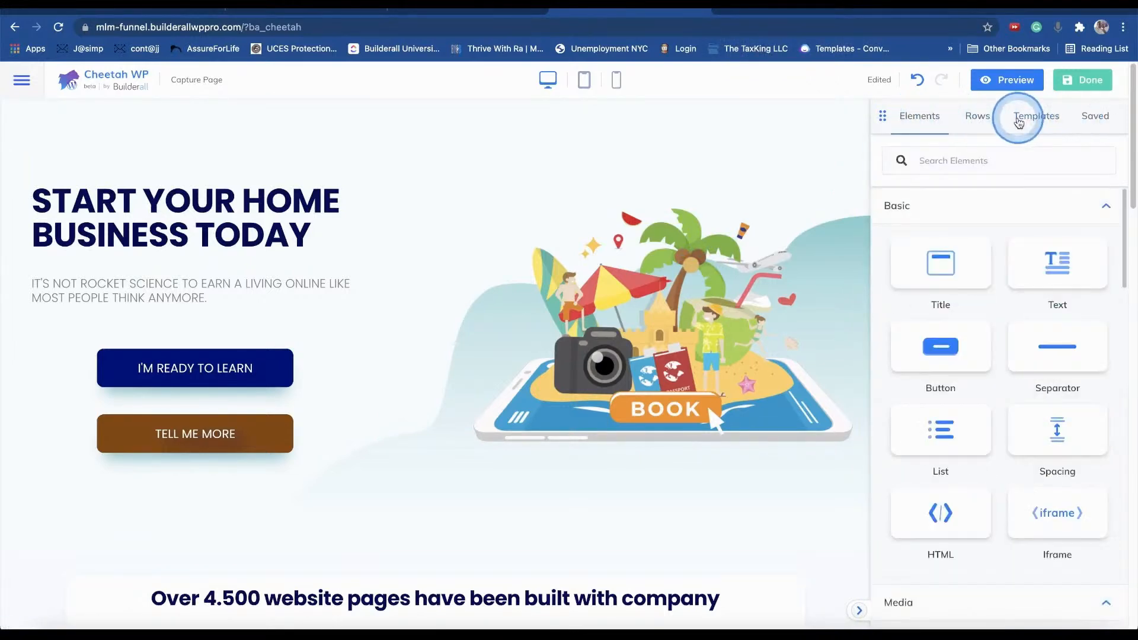
- Check the editor's main menu, then narrow the hero illustration slightly from its left edge
click(22, 82)
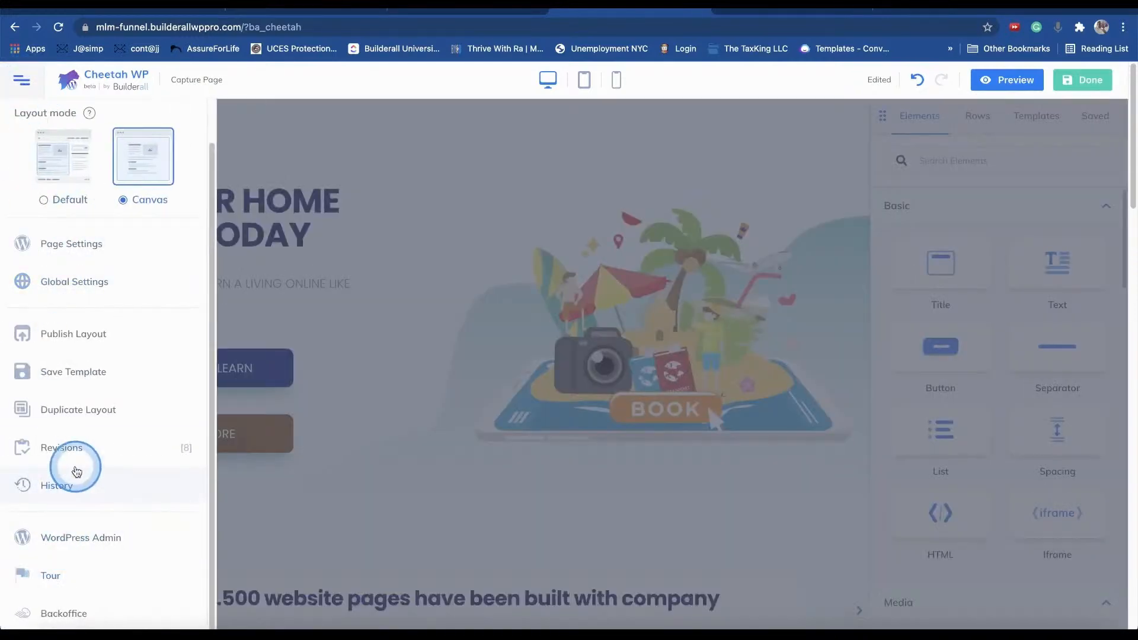
scroll(53, 287, down, 7)
scroll(53, 288, up, 1)
scroll(445, 354, up, 7)
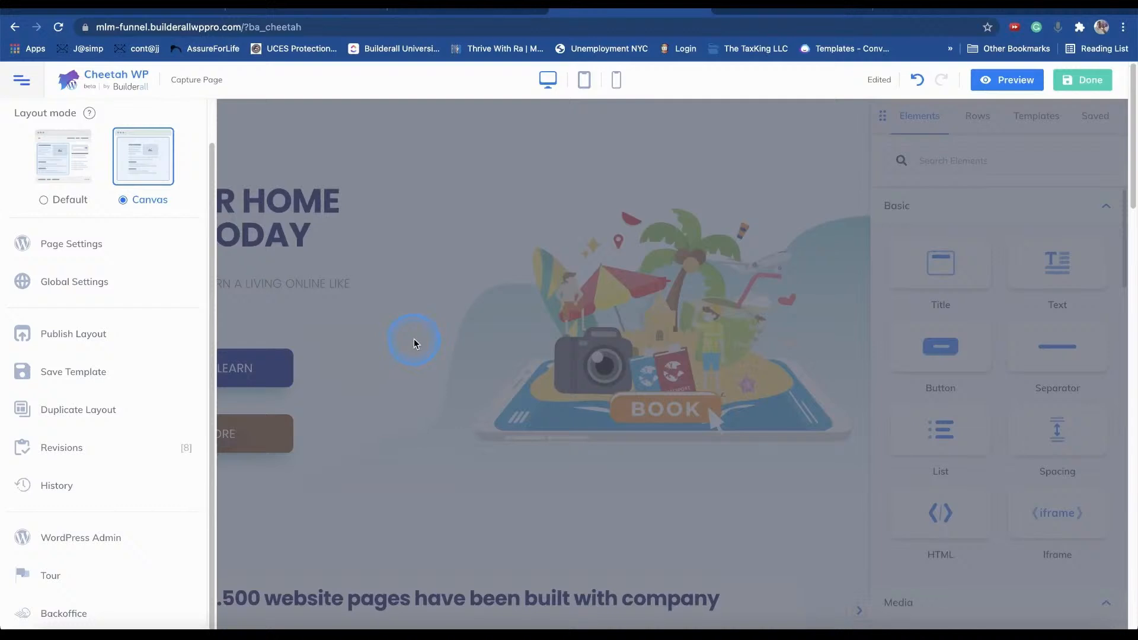
click(429, 334)
drag(377, 326, 389, 326)
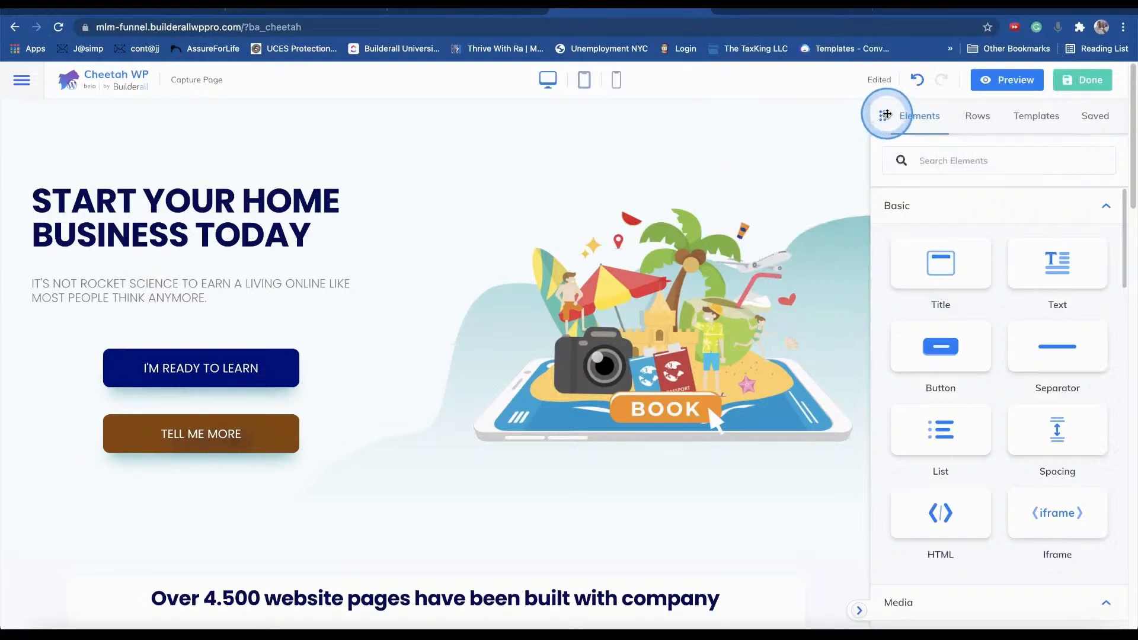
- Float and dock the Elements panel on both sides, then hide it to widen the page
drag(881, 116, 71, 147)
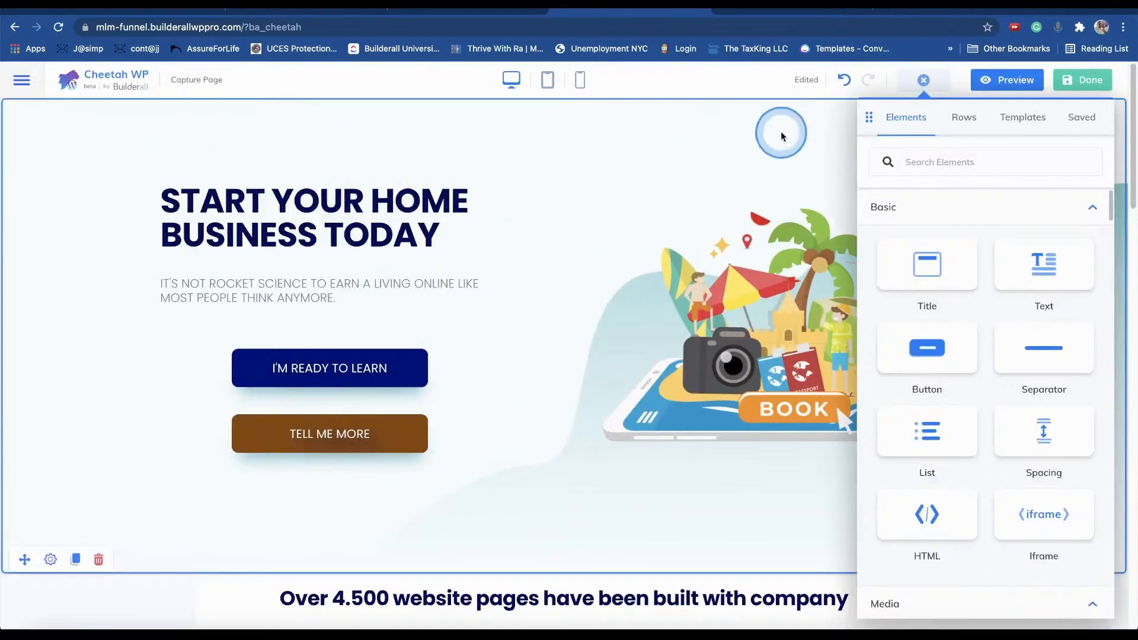
drag(867, 116, 379, 166)
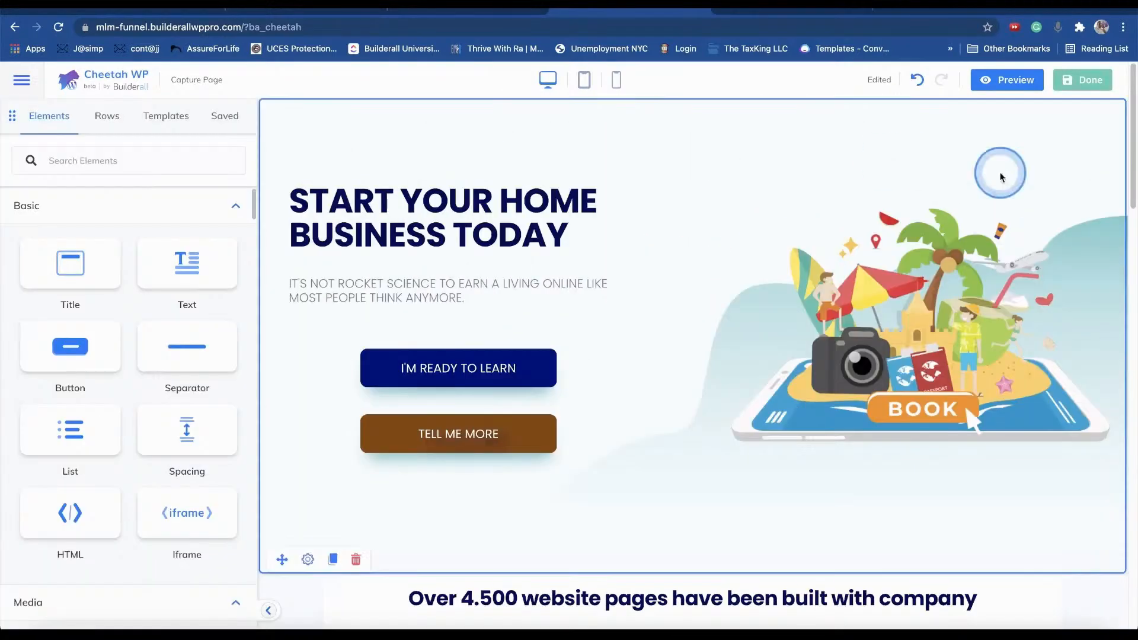
click(39, 153)
drag(10, 116, 769, 158)
click(924, 81)
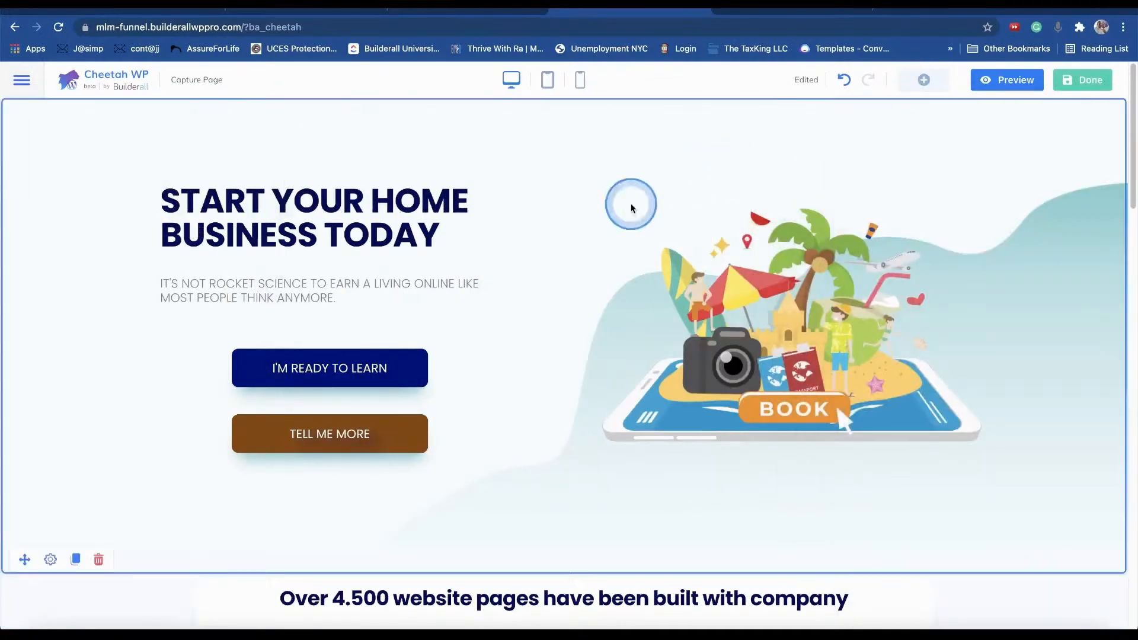
- Reopen the Elements panel and inspect the subtitle, hero image and both buttons' settings
scroll(350, 255, down, 10)
scroll(363, 258, down, 4)
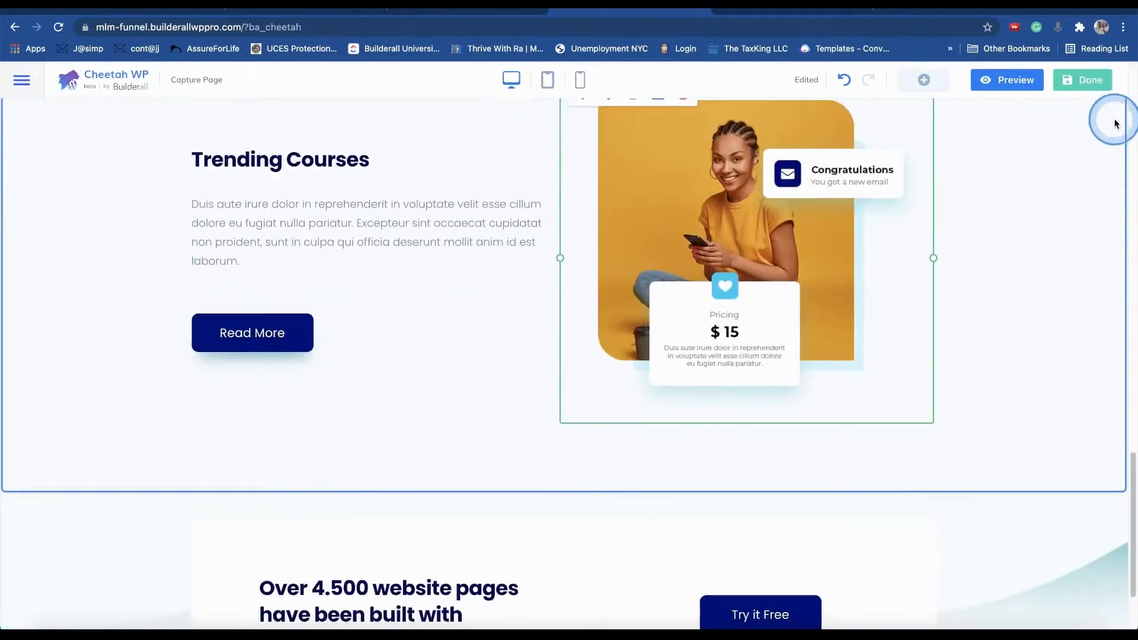
scroll(221, 275, down, 2)
scroll(604, 236, up, 15)
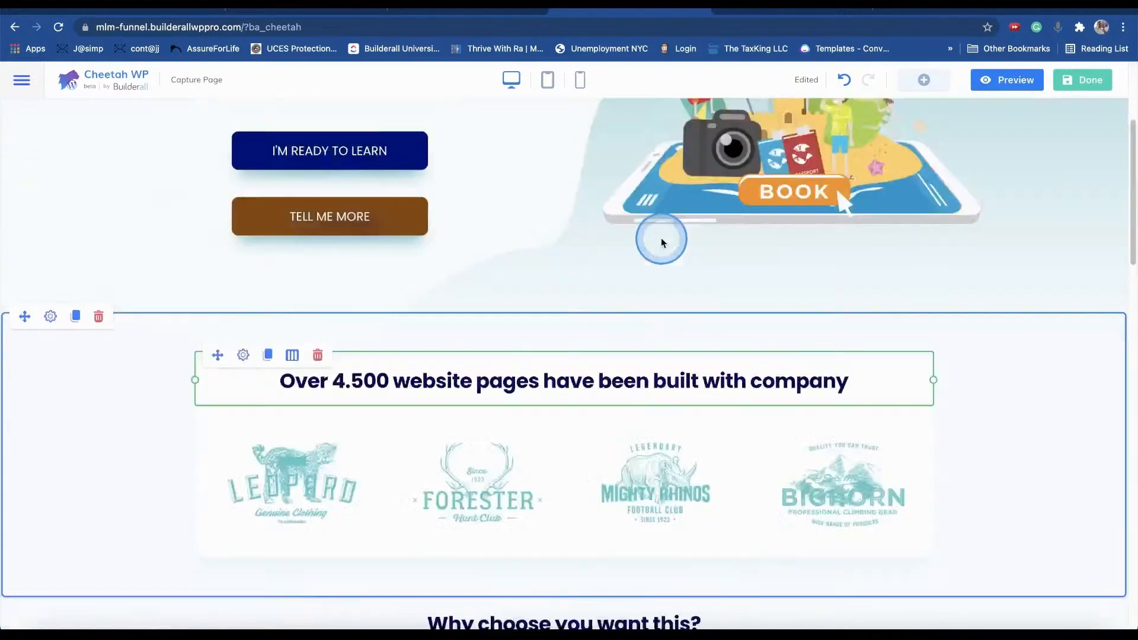
click(922, 81)
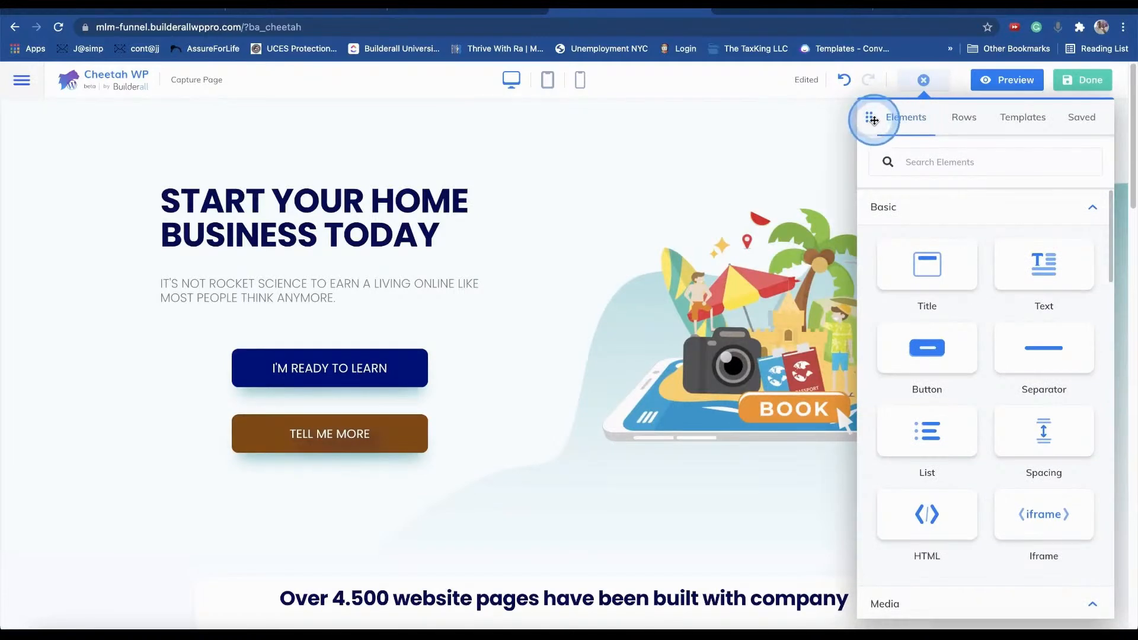
click(407, 315)
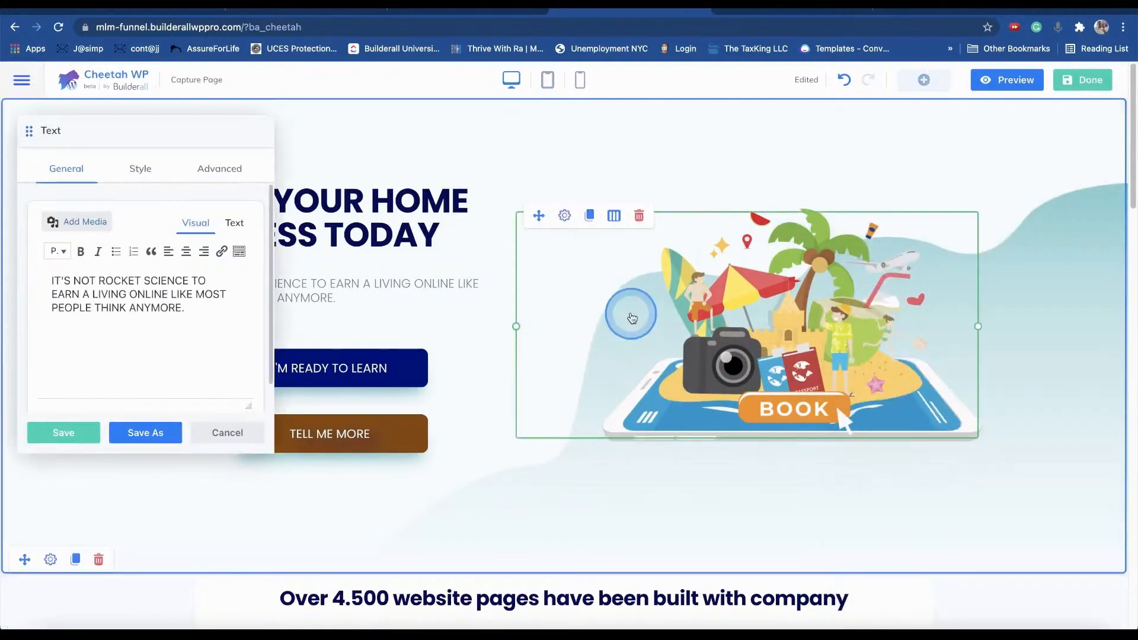
click(634, 307)
click(374, 361)
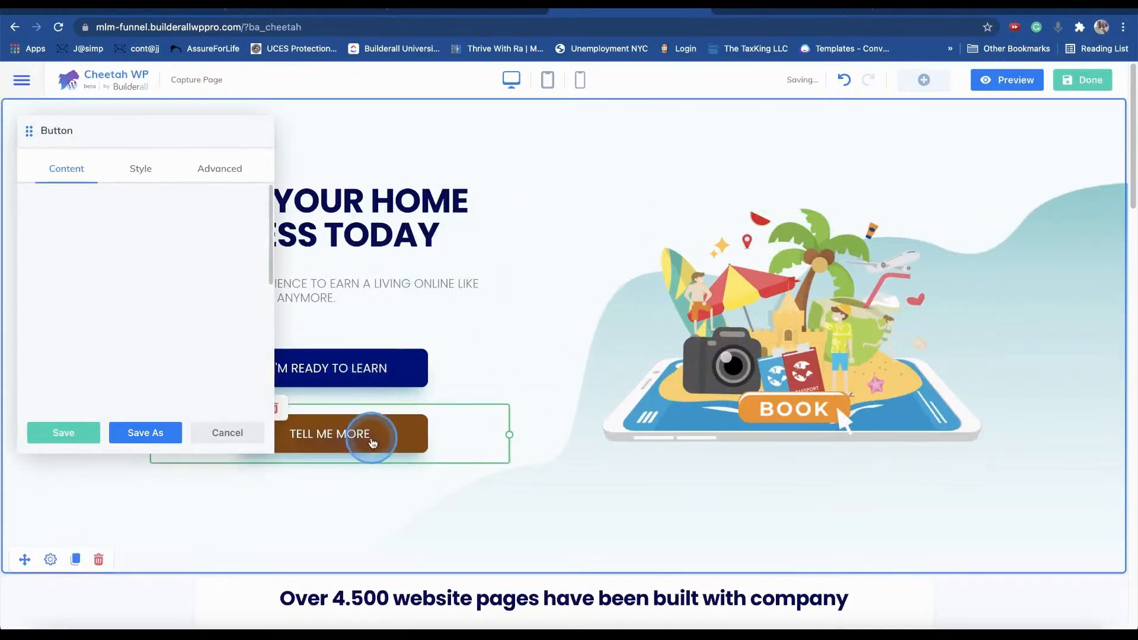
click(372, 436)
- Open the heading and I'M READY TO LEARN button settings, docking the settings panel on the left
drag(151, 138, 812, 122)
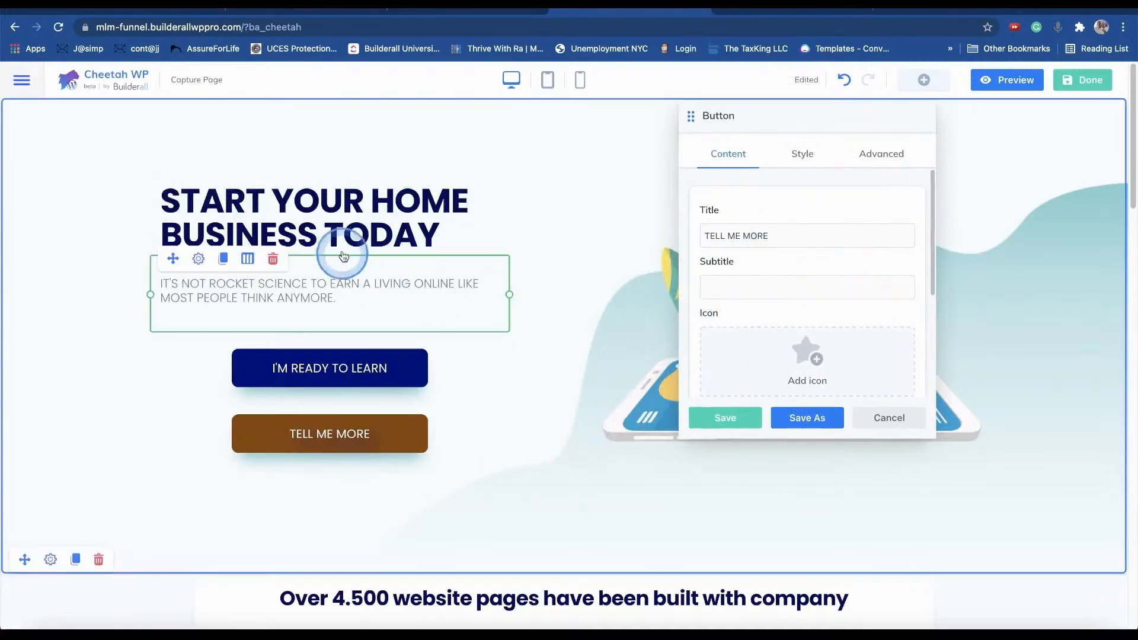
click(358, 207)
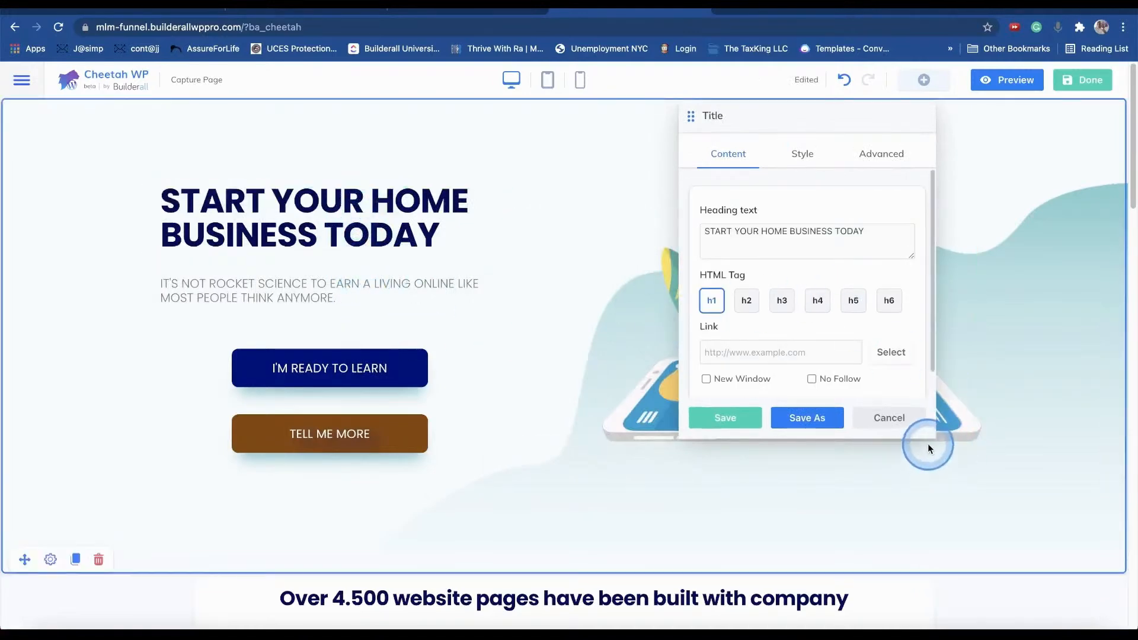
drag(930, 439, 797, 512)
drag(792, 116, 618, 138)
click(340, 366)
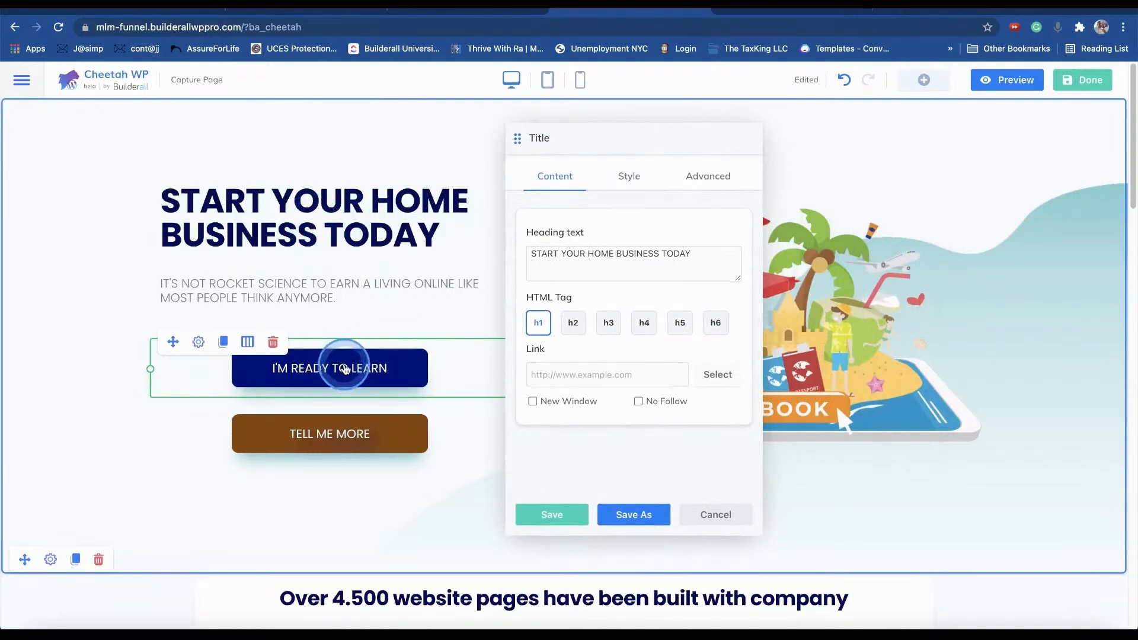
drag(646, 135, 829, 121)
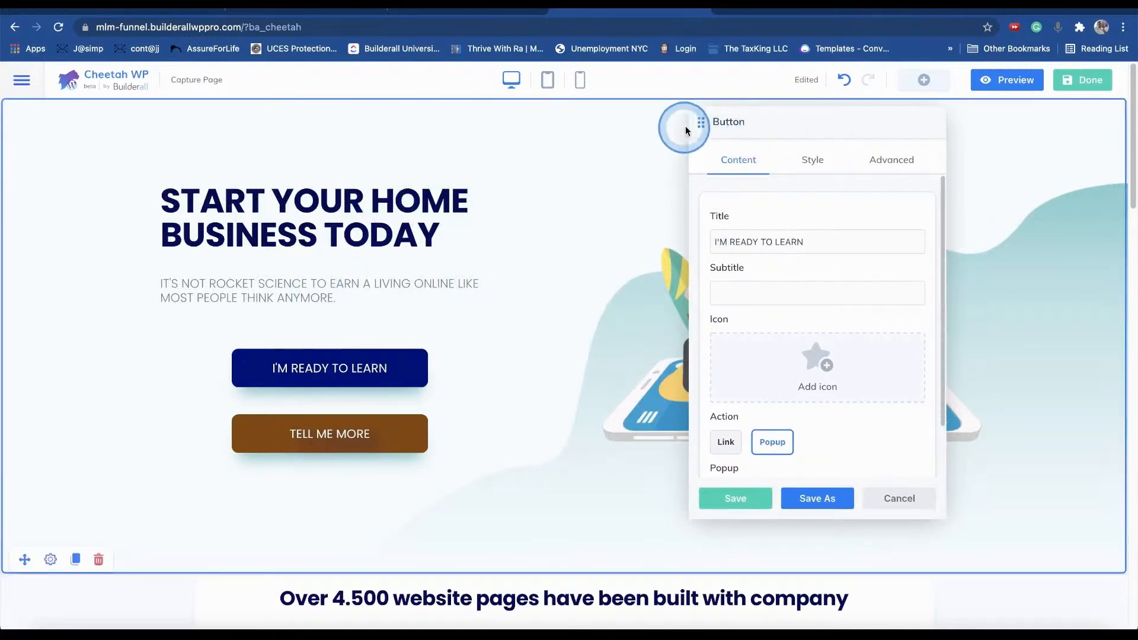
drag(700, 123, 1082, 129)
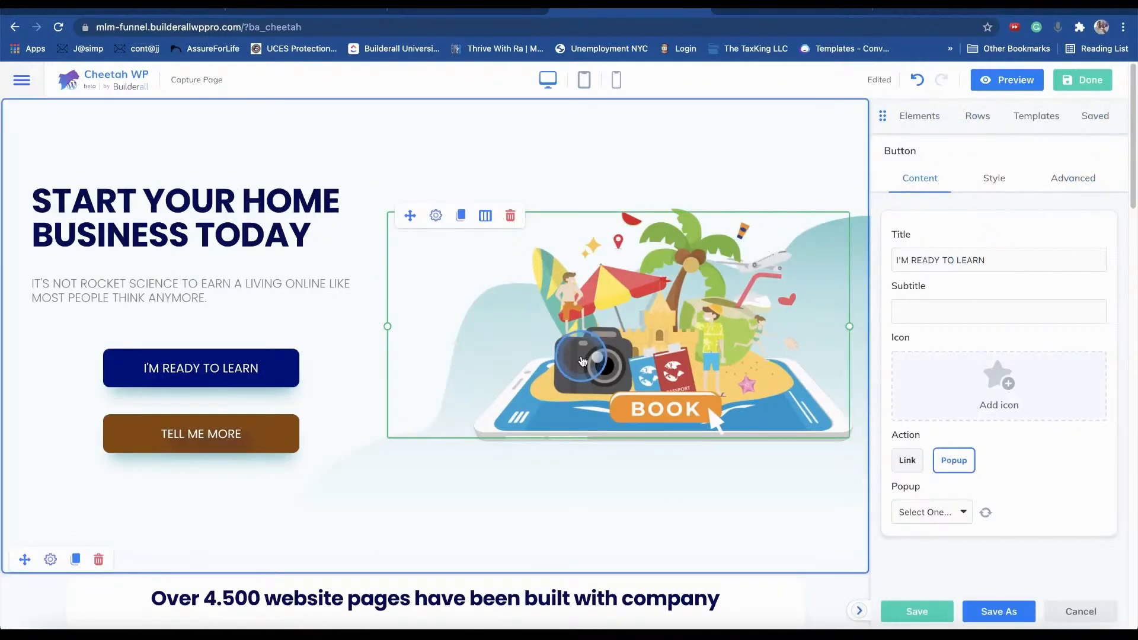
drag(883, 114, 2, 153)
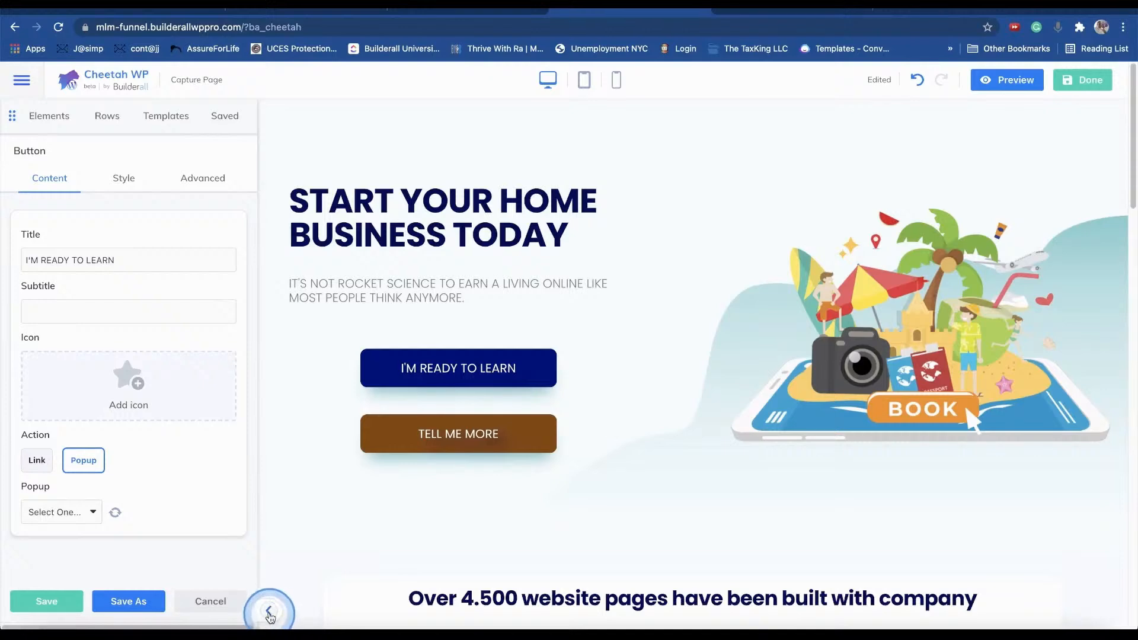
- Redock the settings sidebar on the right and reopen the I'M READY TO LEARN button's Popup settings
click(268, 611)
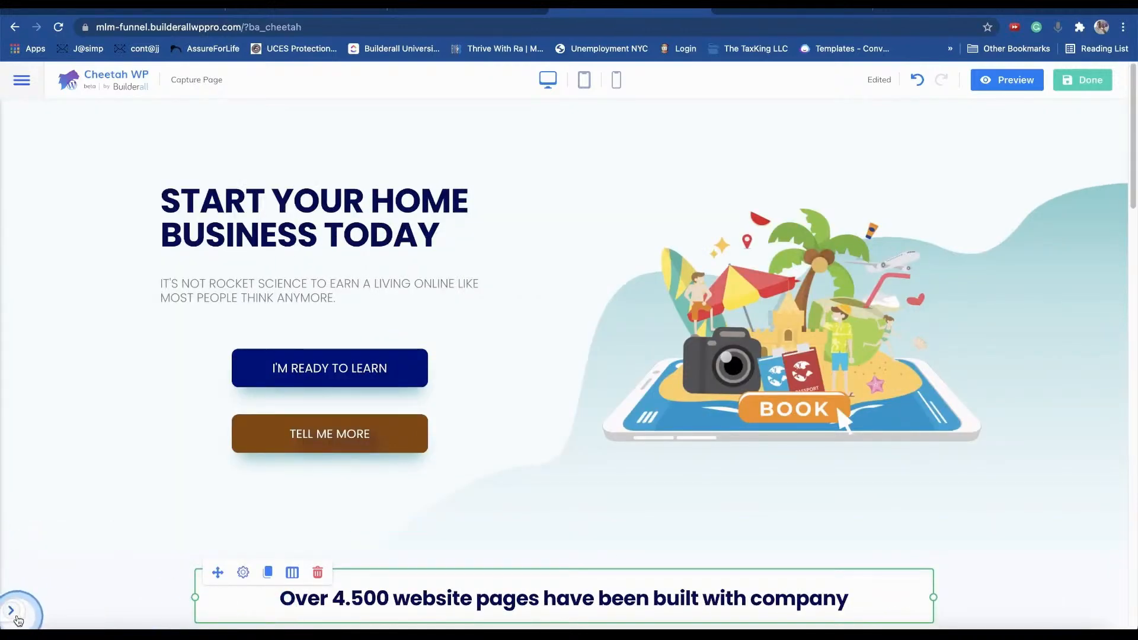
click(13, 613)
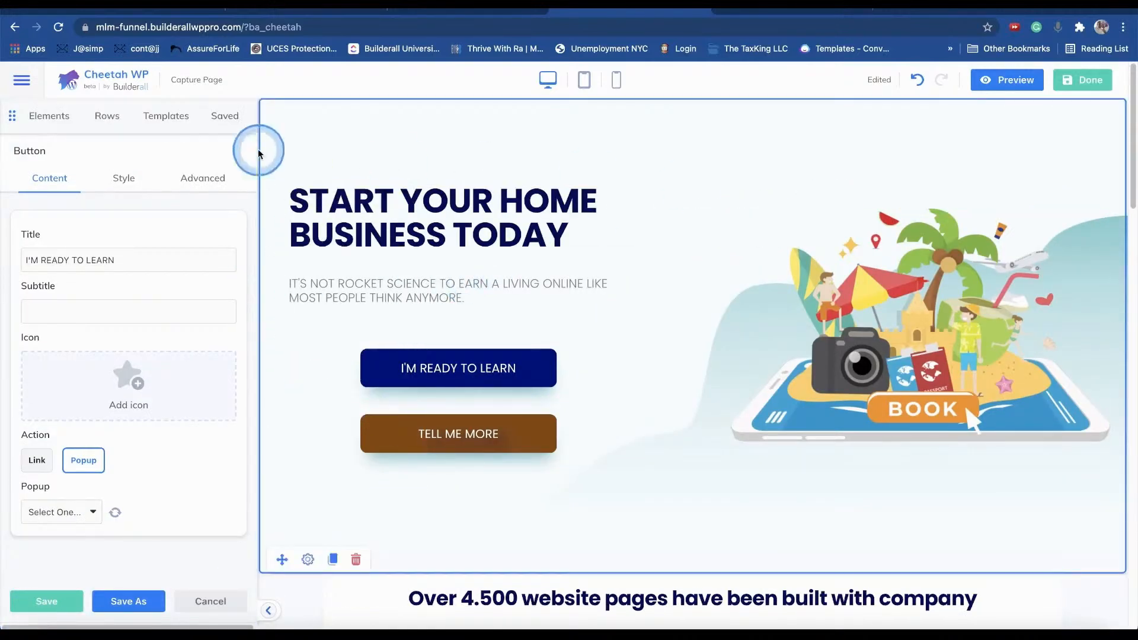
drag(15, 118, 1097, 145)
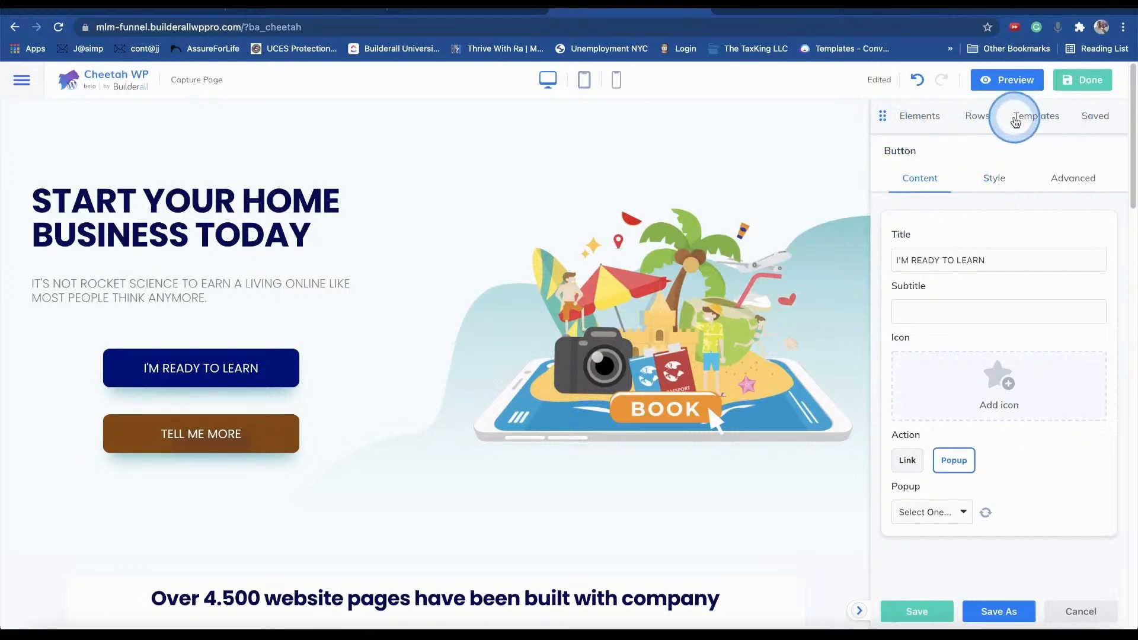
click(977, 116)
click(921, 117)
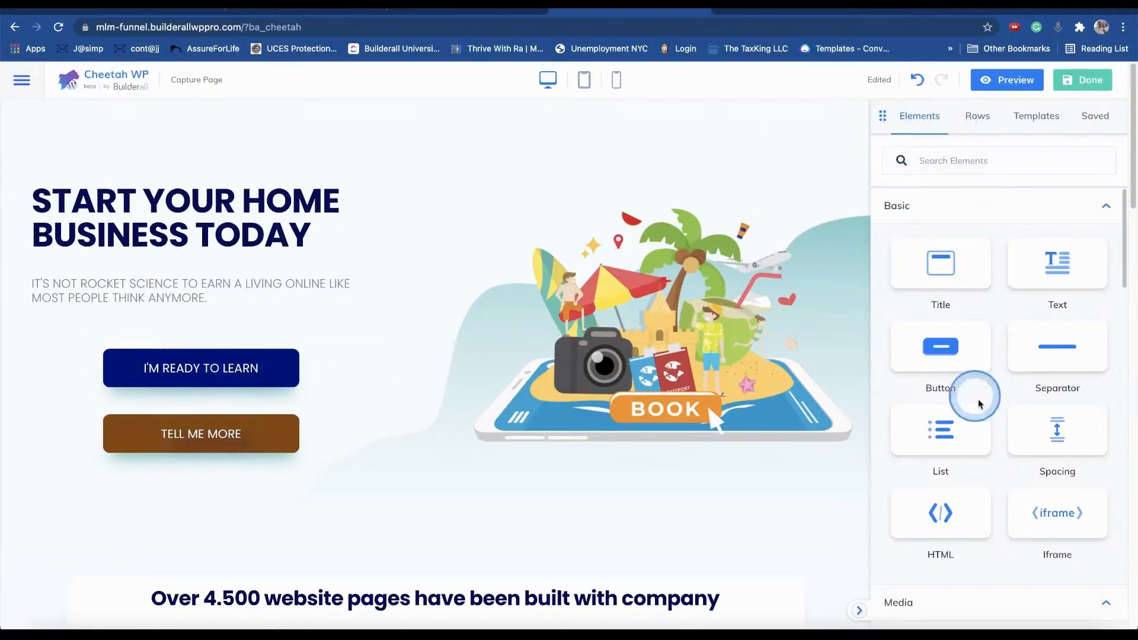
right_click(885, 119)
key(Escape)
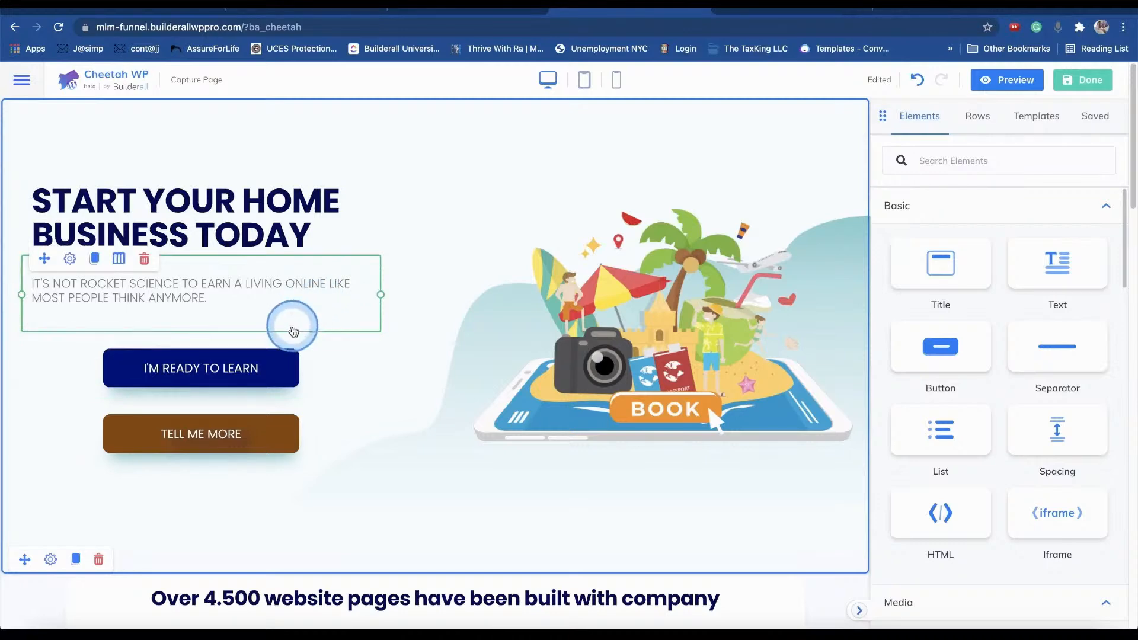
click(262, 375)
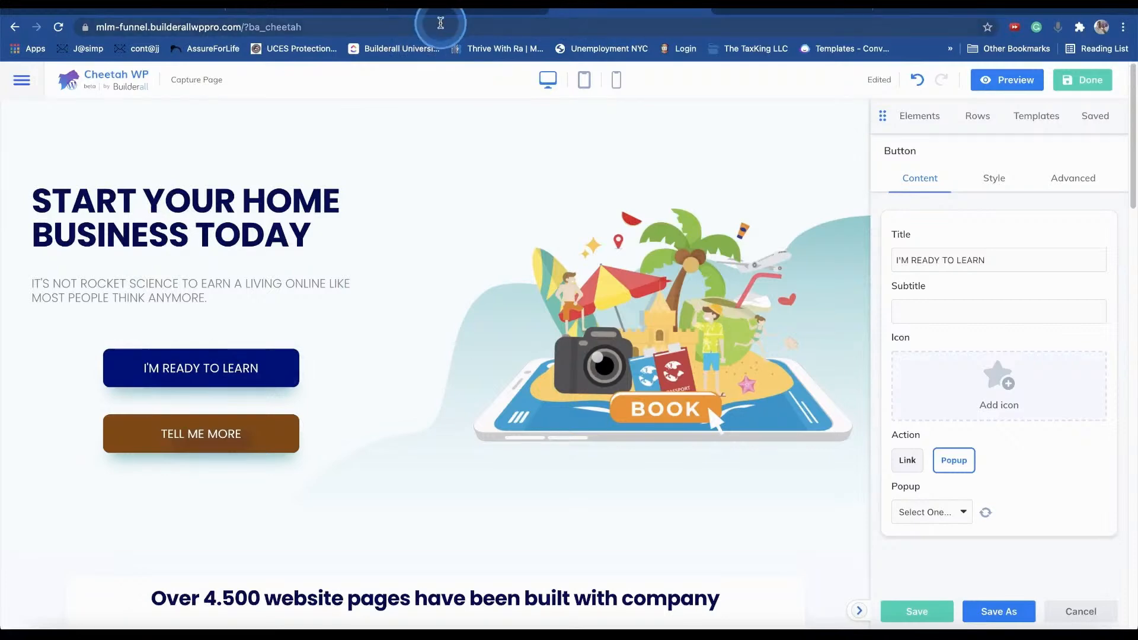
- Go to the MLM Funnel WordPress dashboard and open Cheetah Builder > Popups
click(456, 9)
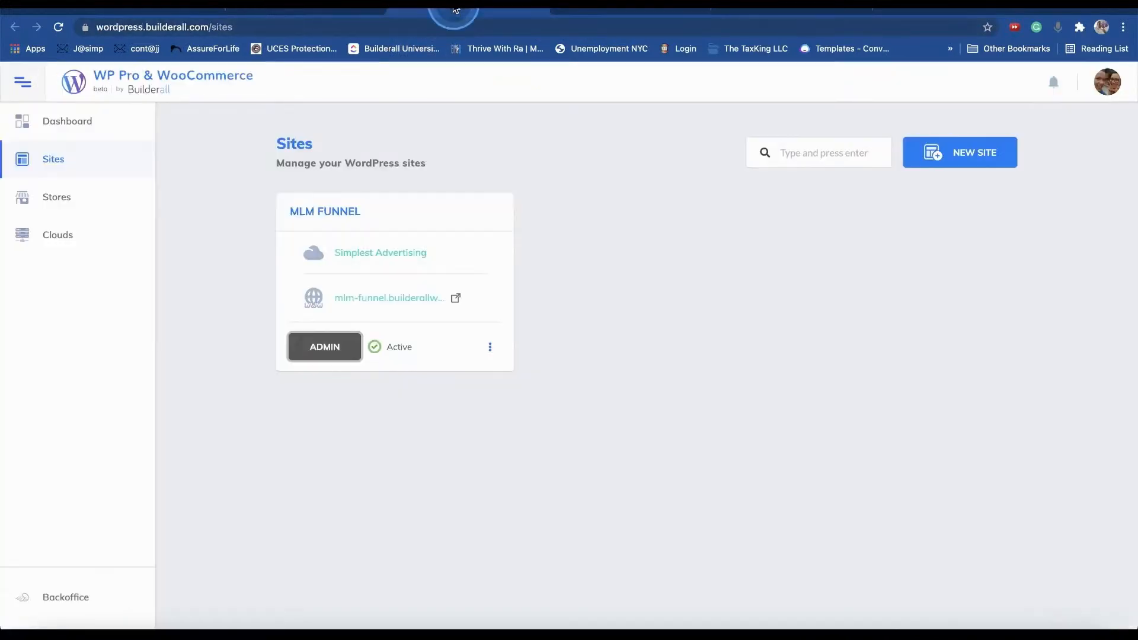
click(790, 11)
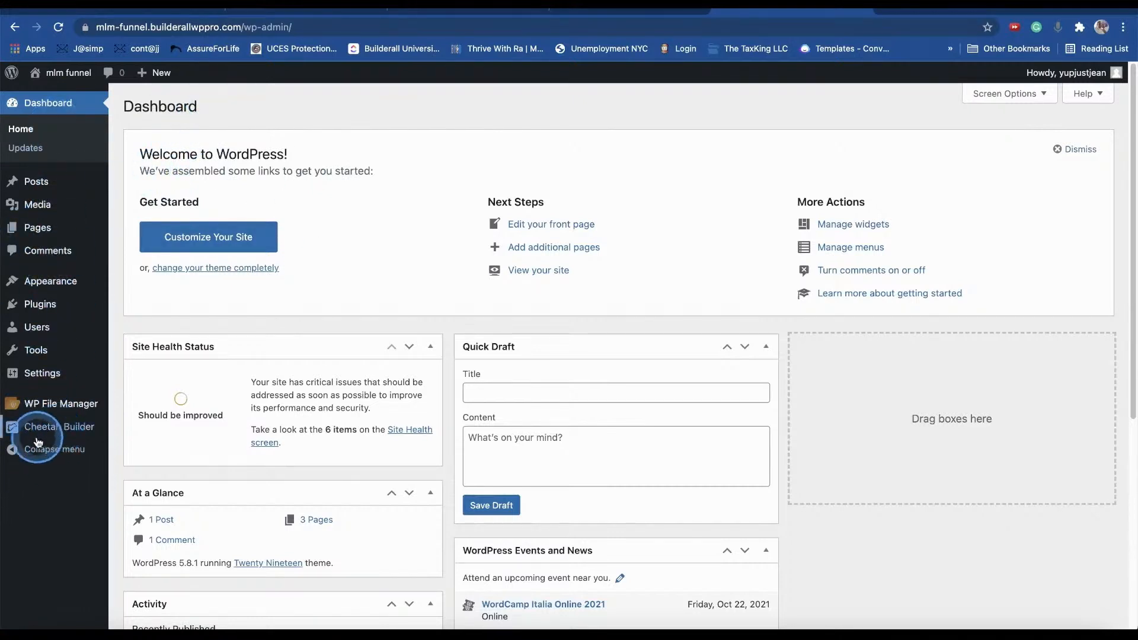
mouse_move(60, 433)
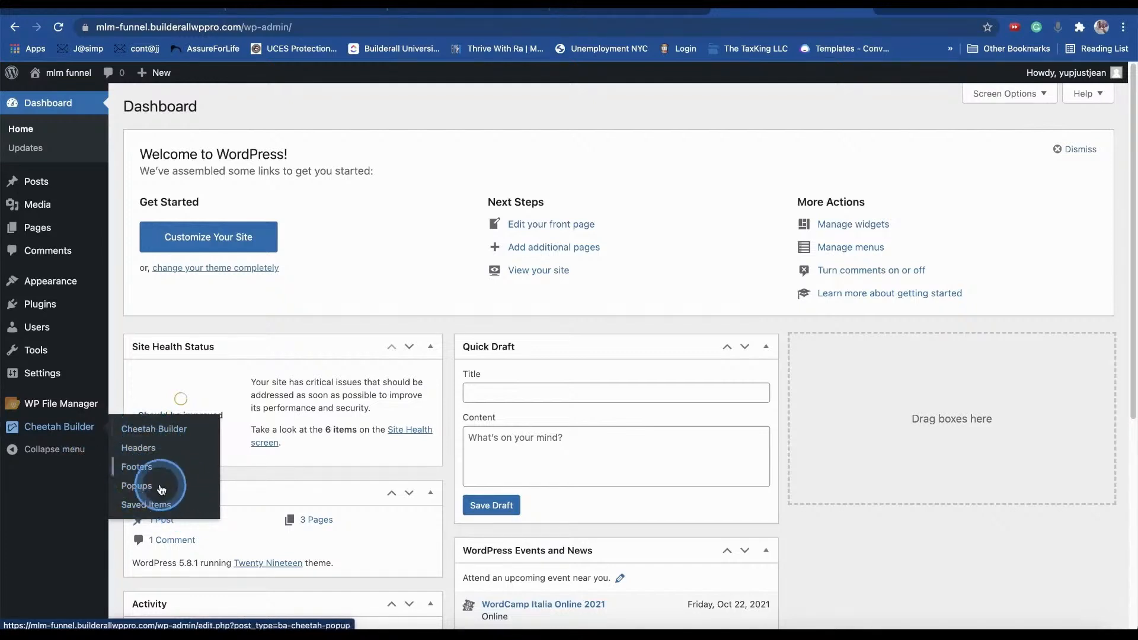
click(140, 491)
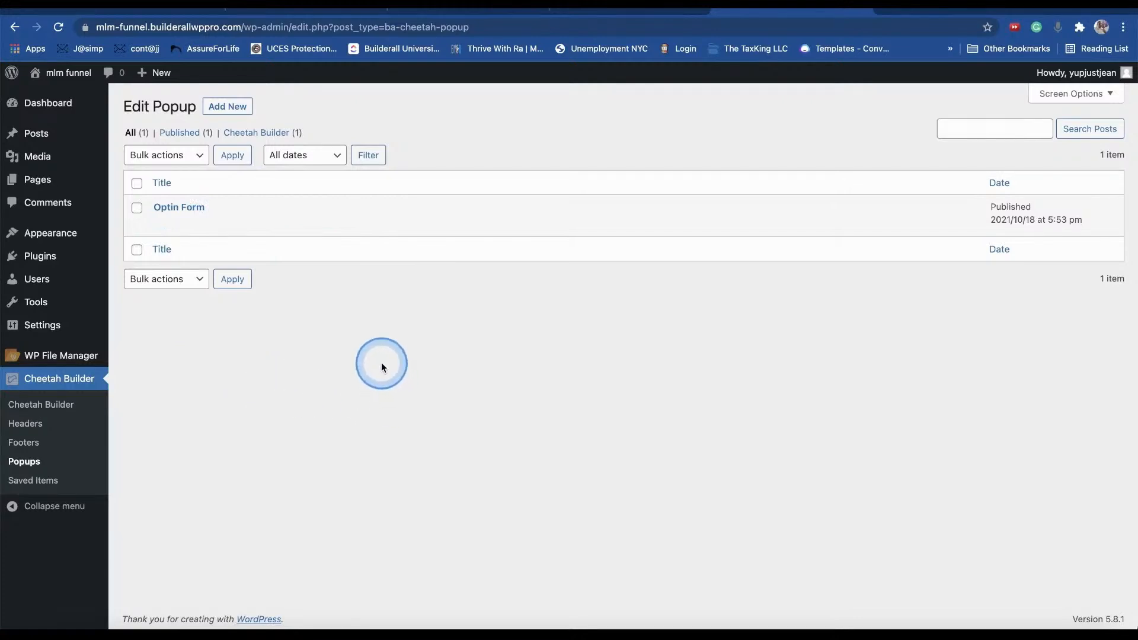
click(228, 109)
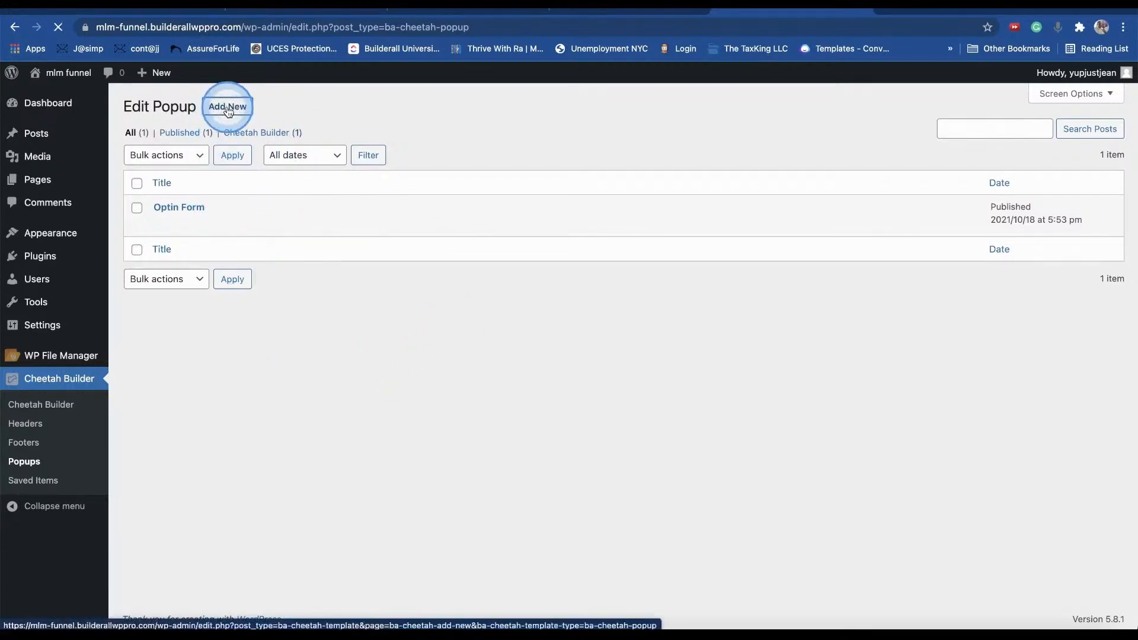
click(317, 170)
click(334, 308)
click(333, 215)
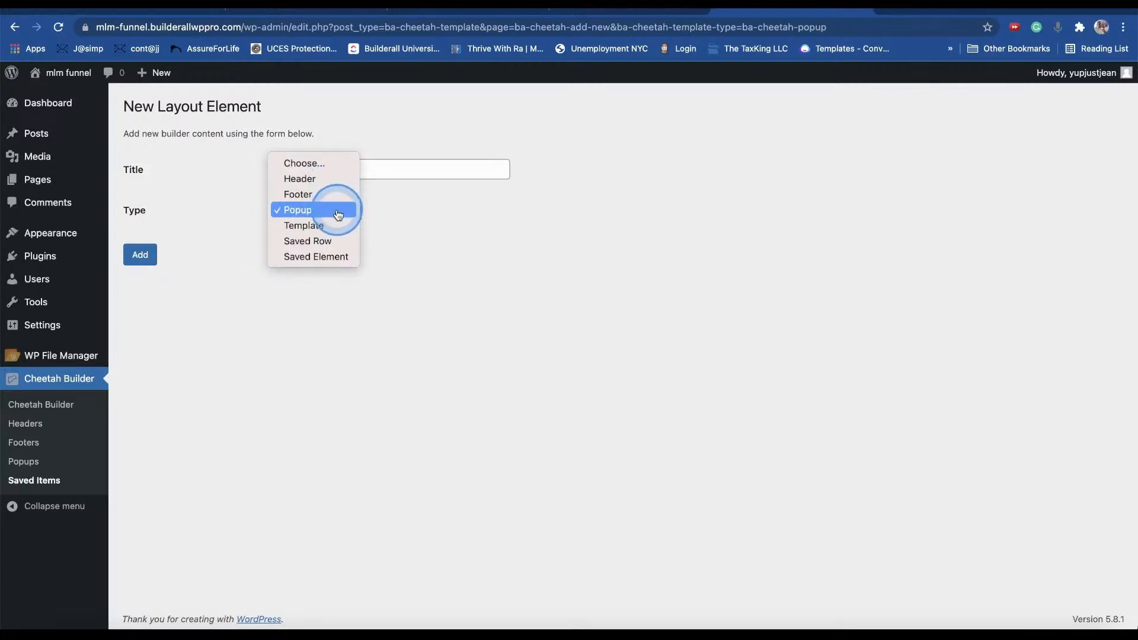
click(458, 323)
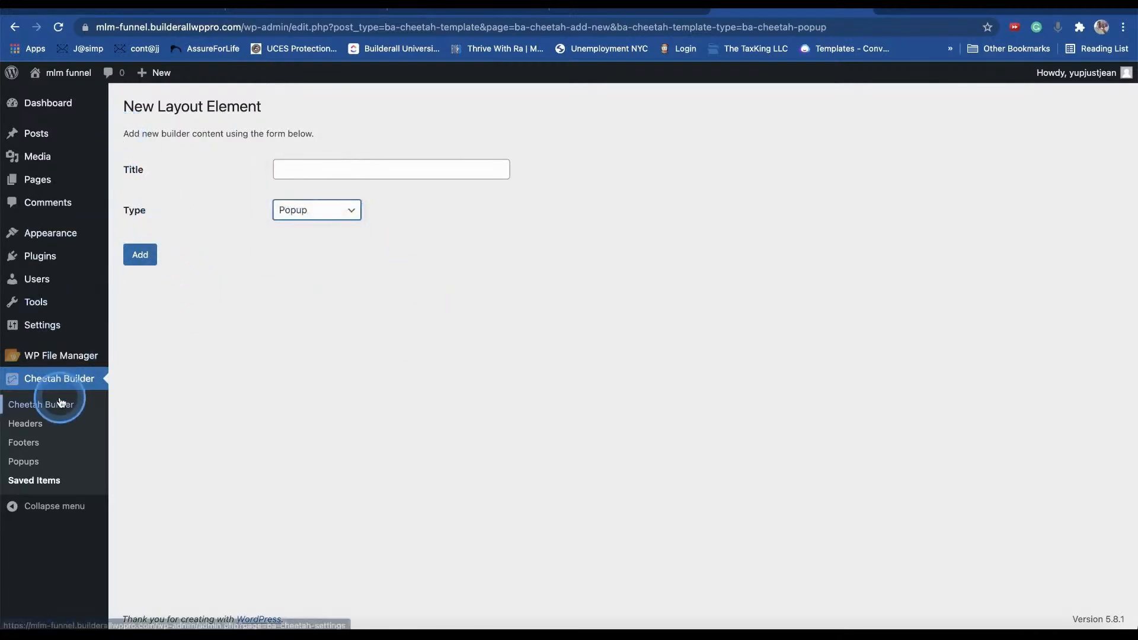
click(31, 467)
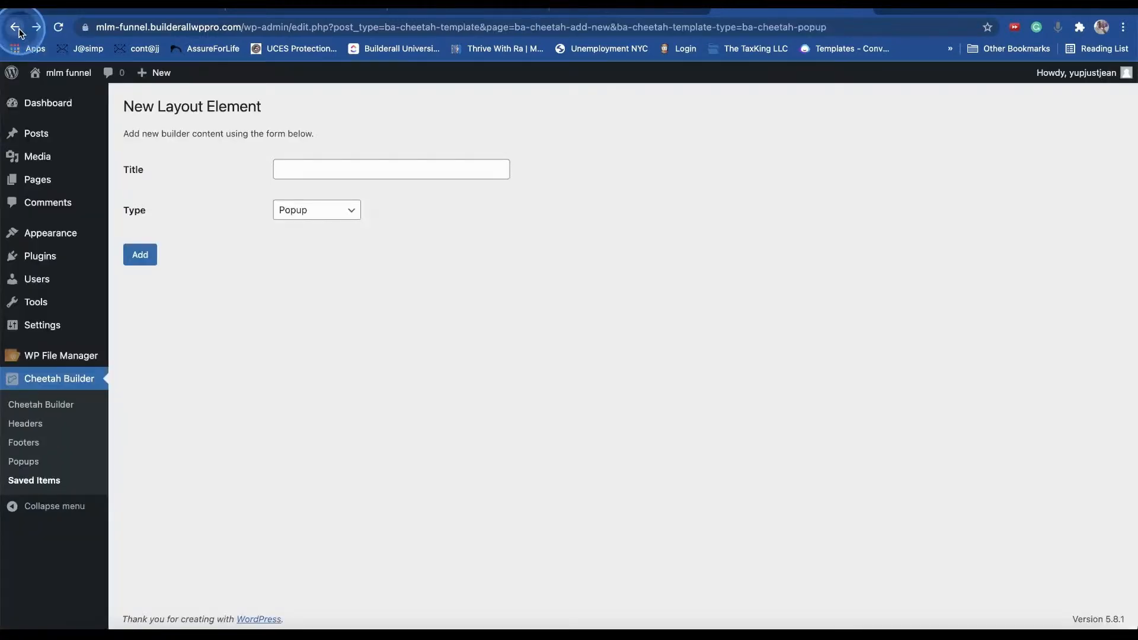
click(30, 465)
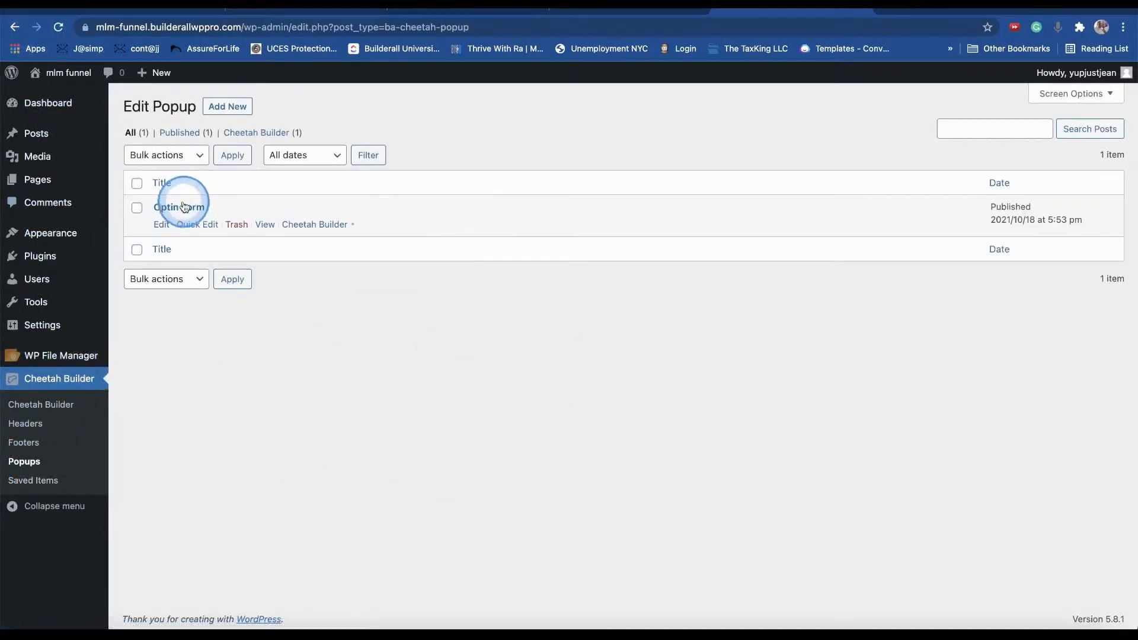
- Open the Optin Form popup in Cheetah, widen its form column, and drag in a Video Hosting element
click(323, 229)
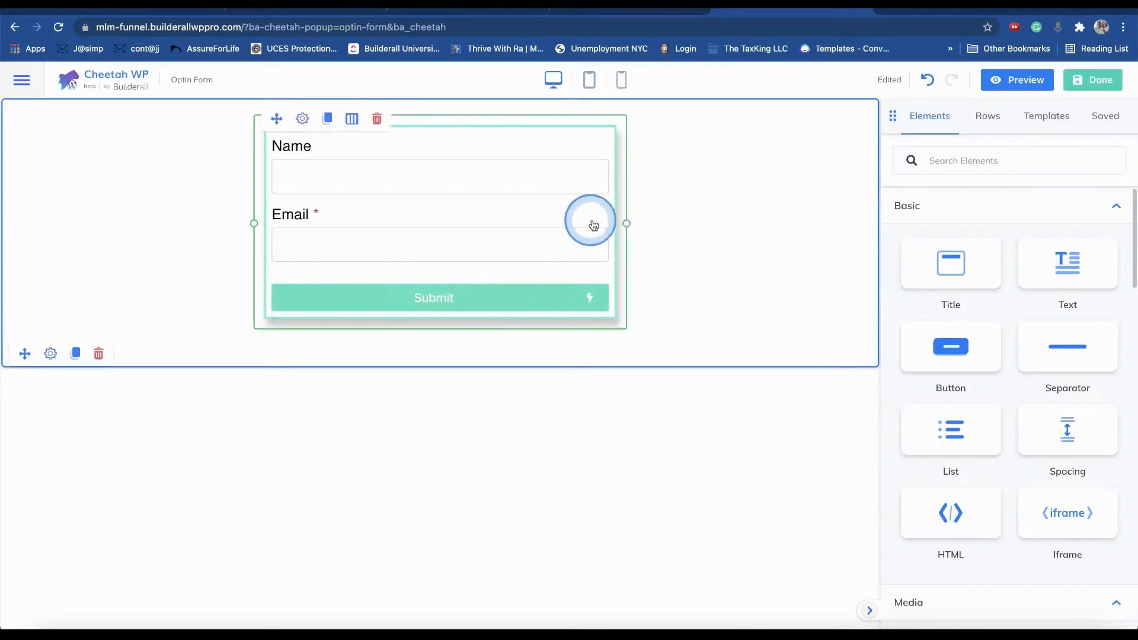
drag(621, 223, 642, 237)
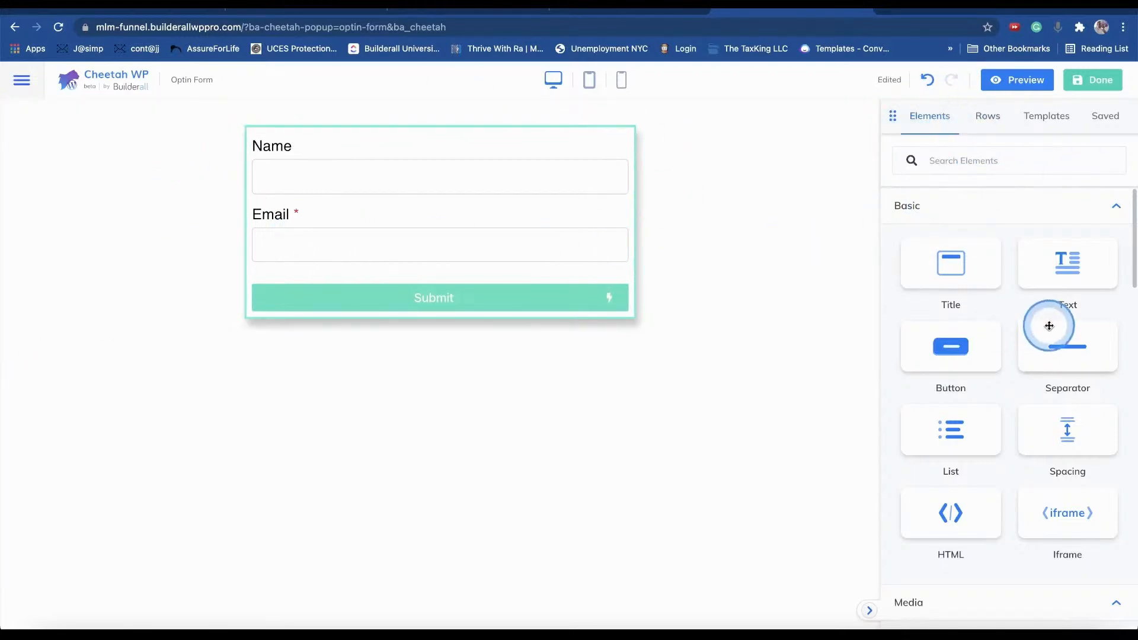
scroll(1016, 282, down, 3)
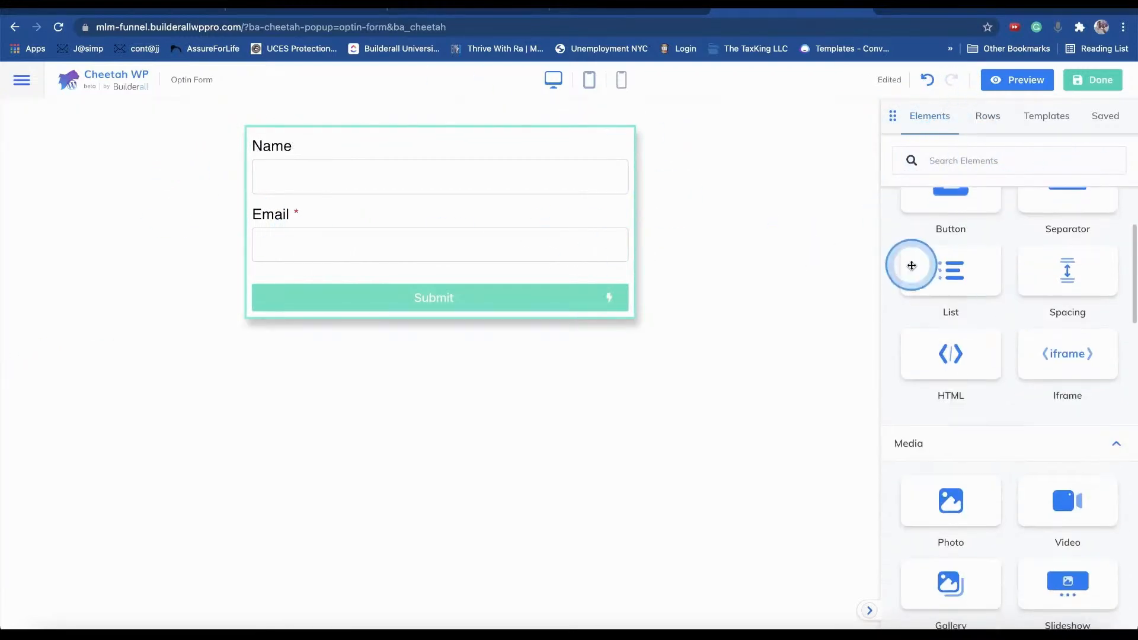
scroll(1017, 325, down, 1)
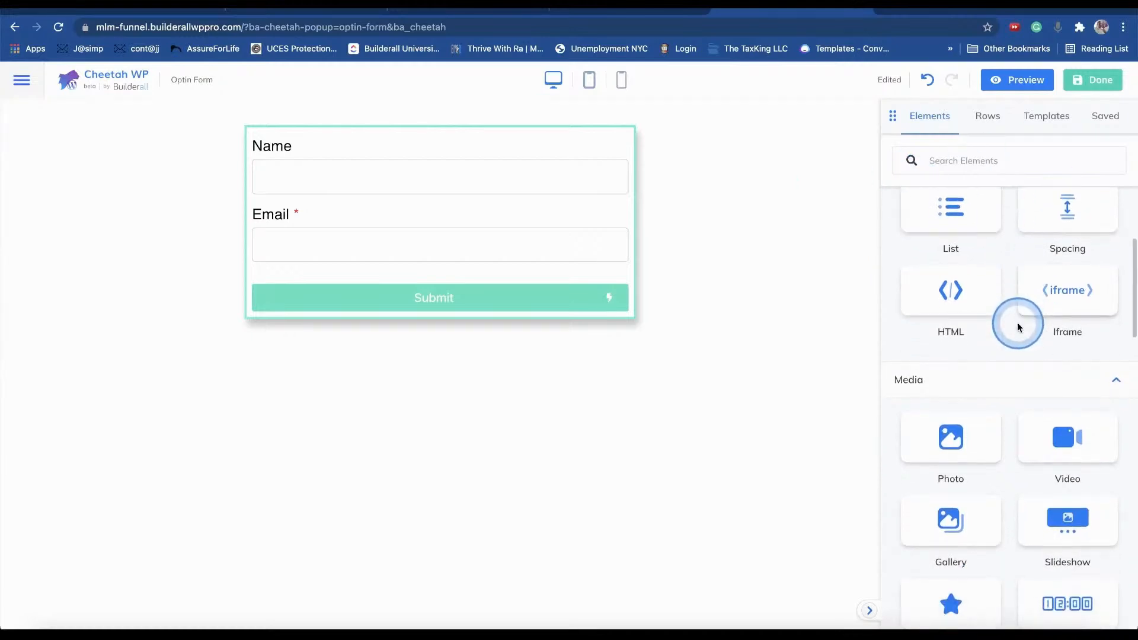
scroll(998, 244, down, 15)
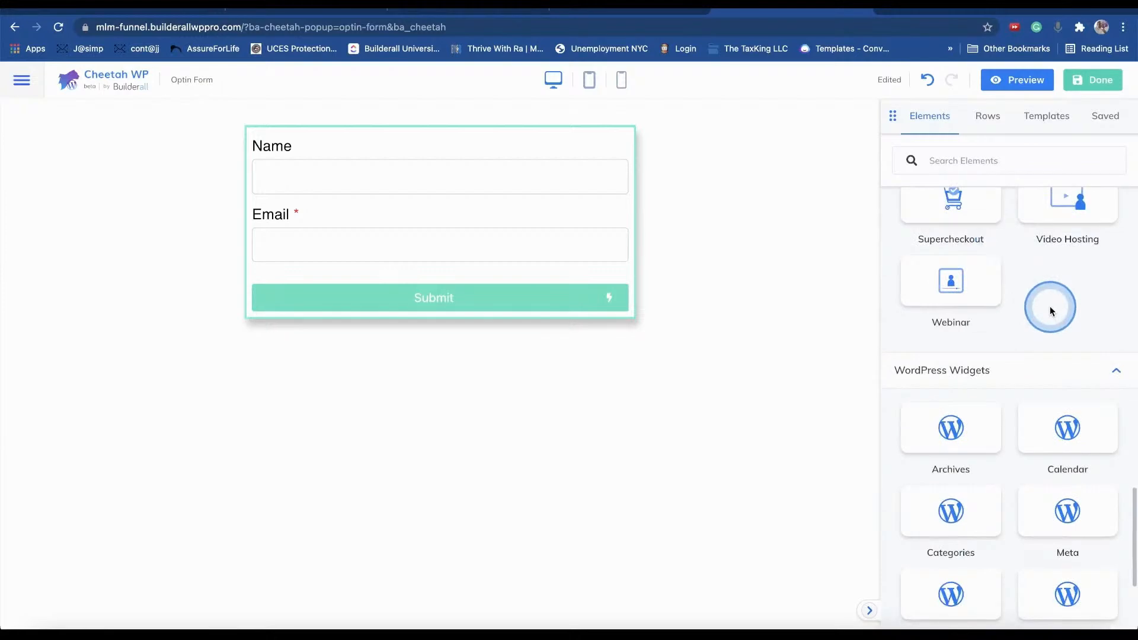
scroll(1050, 306, up, 8)
scroll(1050, 293, down, 4)
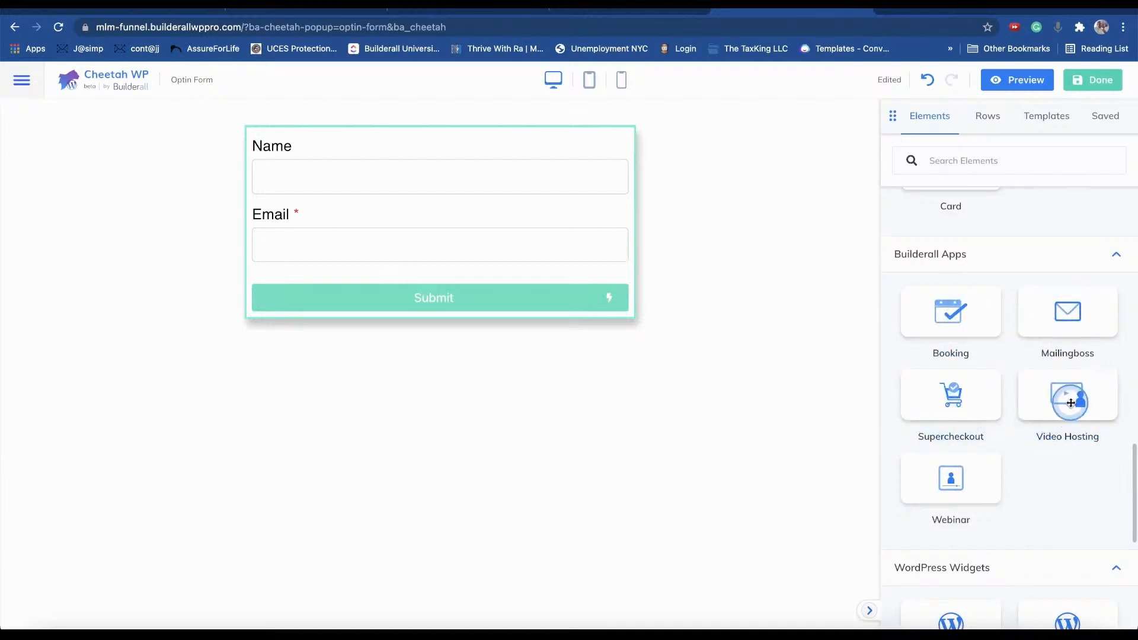
drag(1068, 401, 1065, 406)
drag(563, 444, 447, 401)
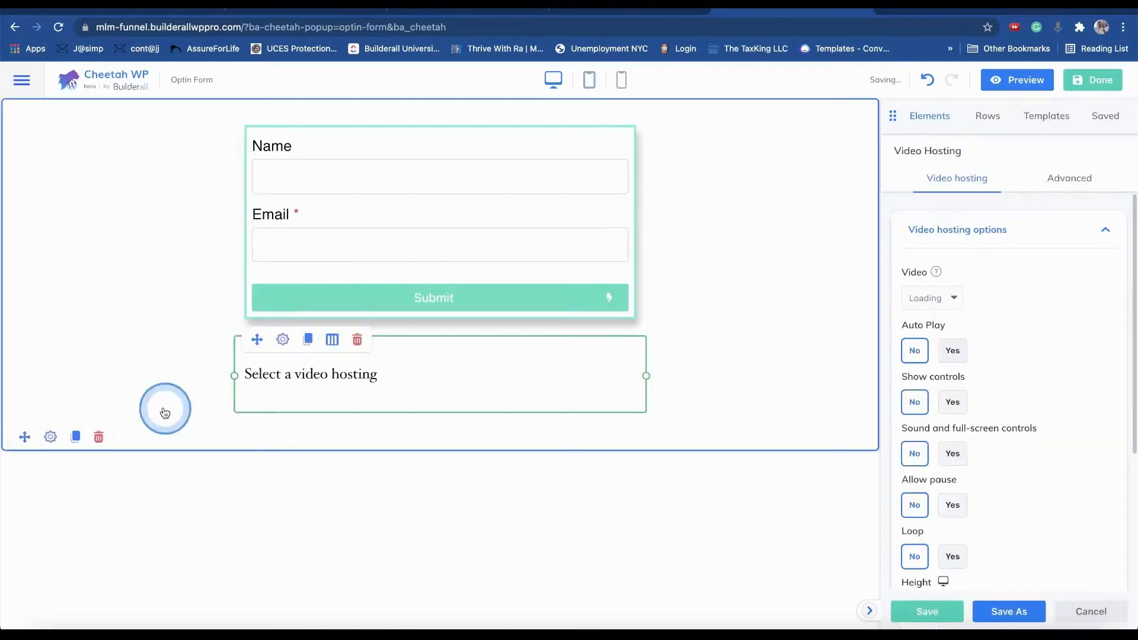
click(976, 308)
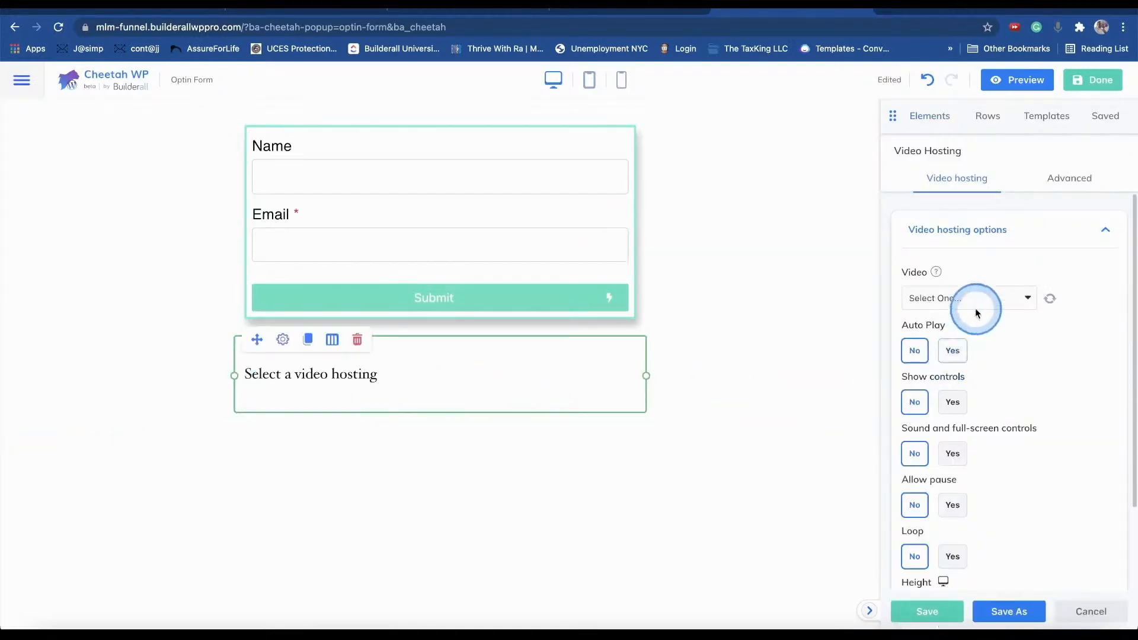
click(1027, 300)
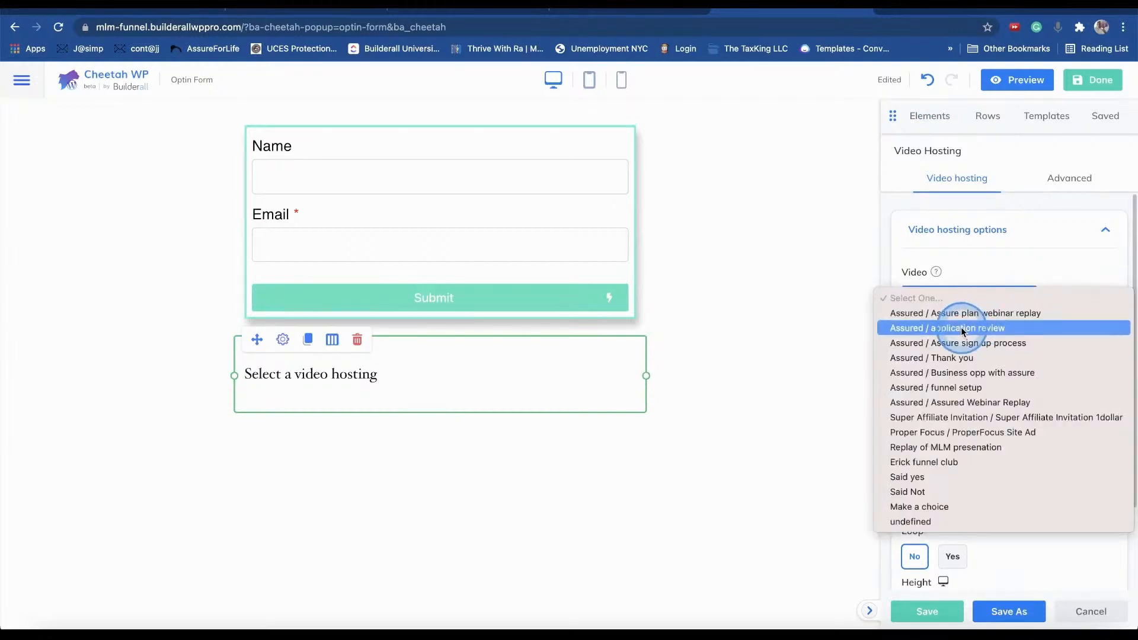
click(972, 313)
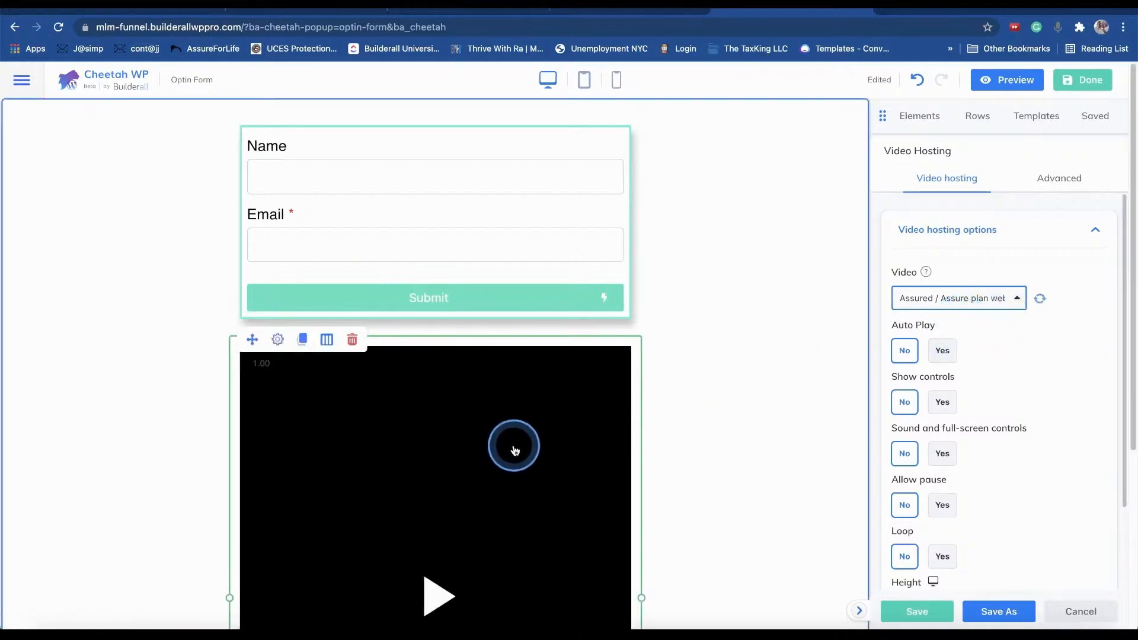
scroll(513, 449, down, 3)
scroll(516, 446, down, 1)
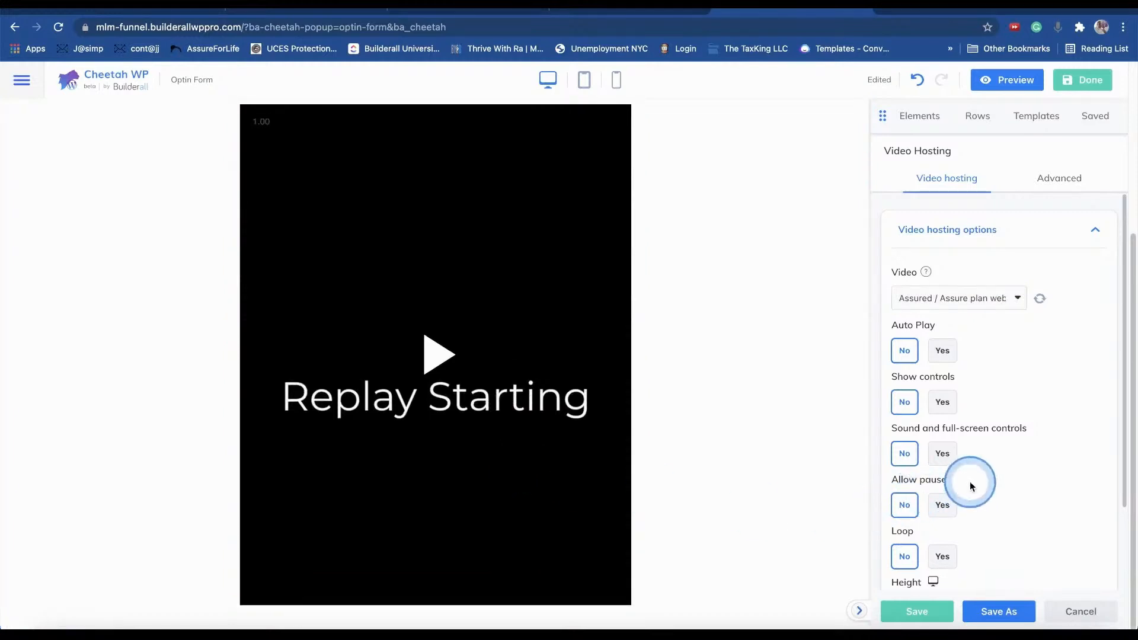
scroll(976, 478, down, 3)
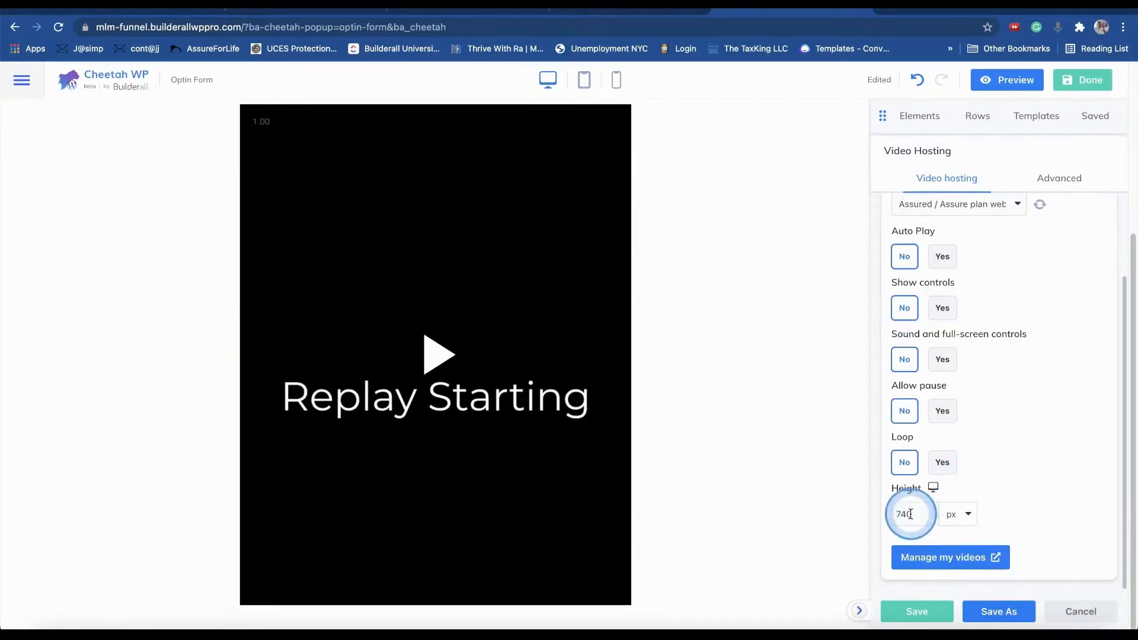
click(965, 514)
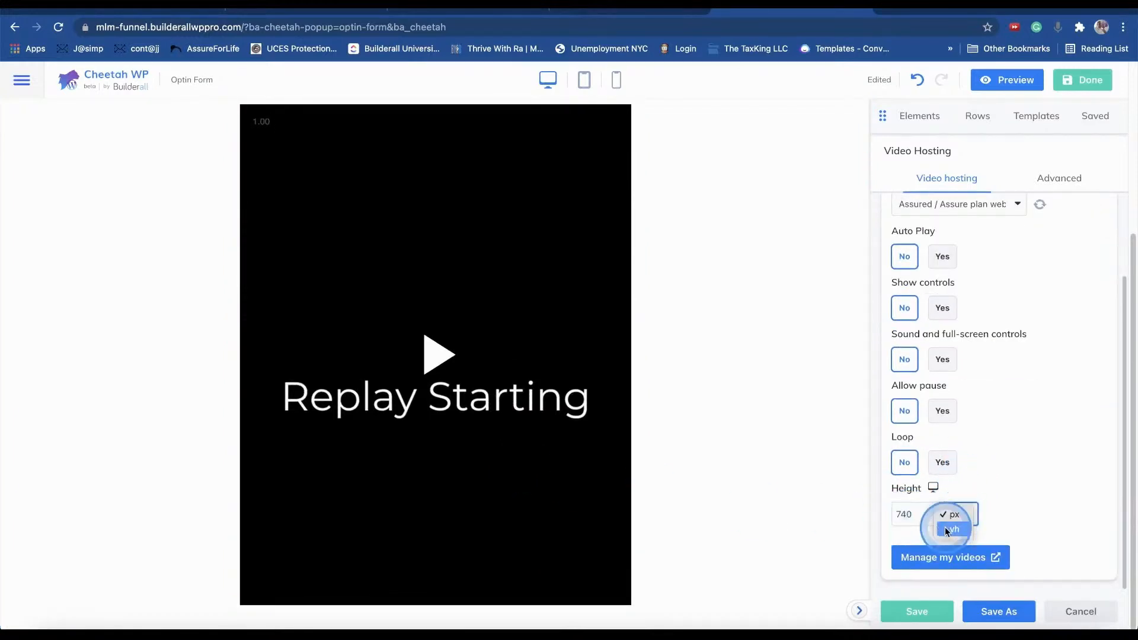
click(909, 514)
drag(979, 549, 937, 543)
click(633, 439)
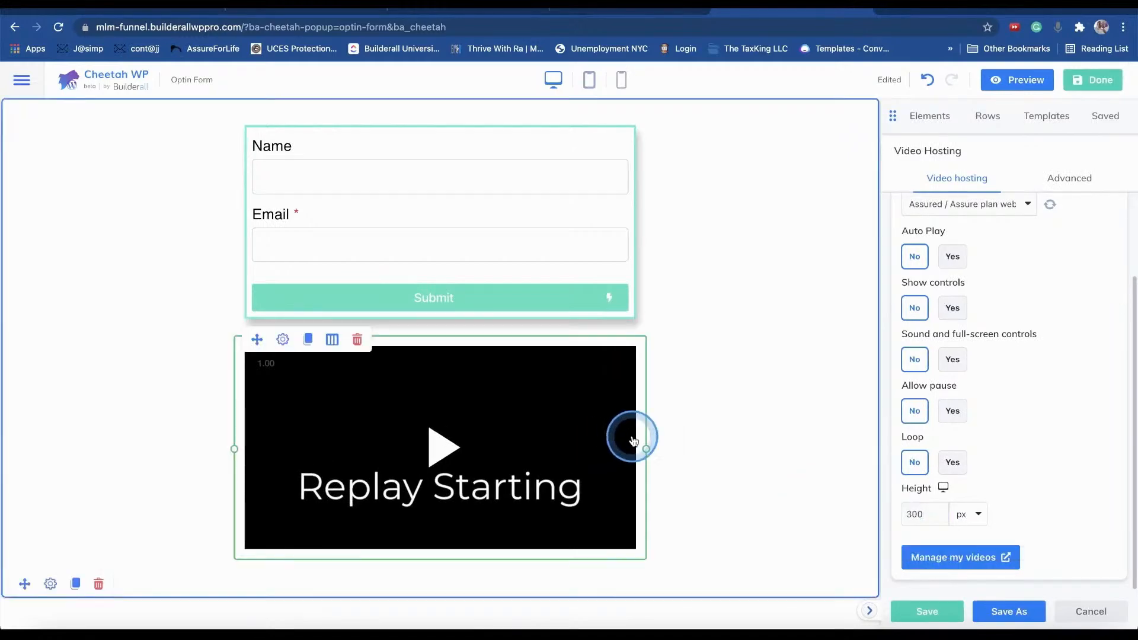
click(954, 308)
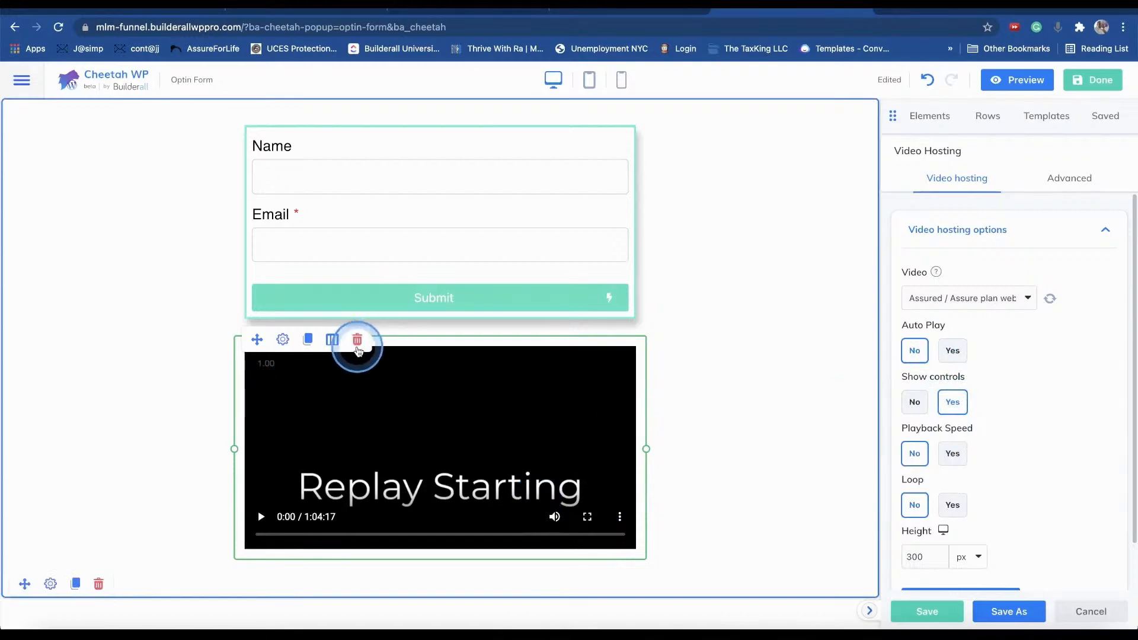
click(357, 342)
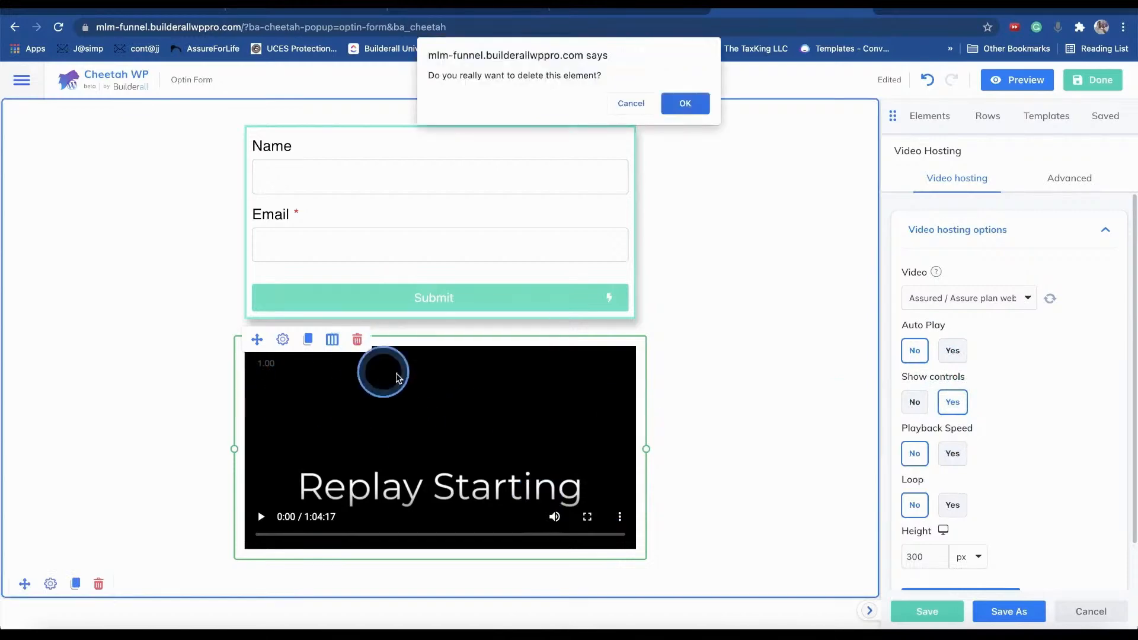
click(685, 104)
click(410, 375)
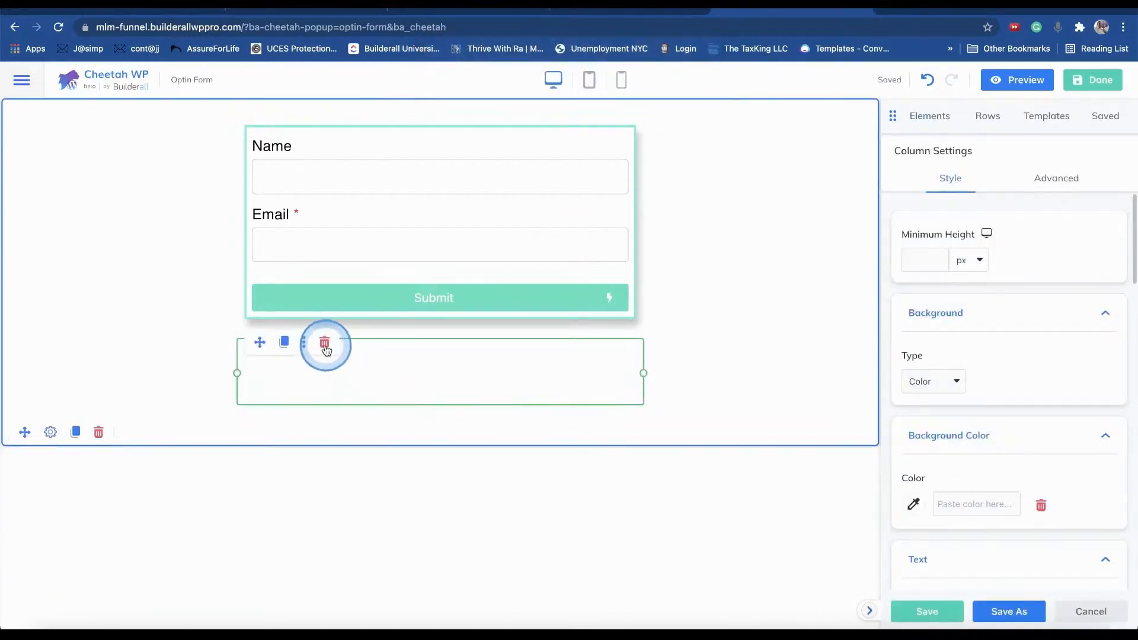
click(325, 345)
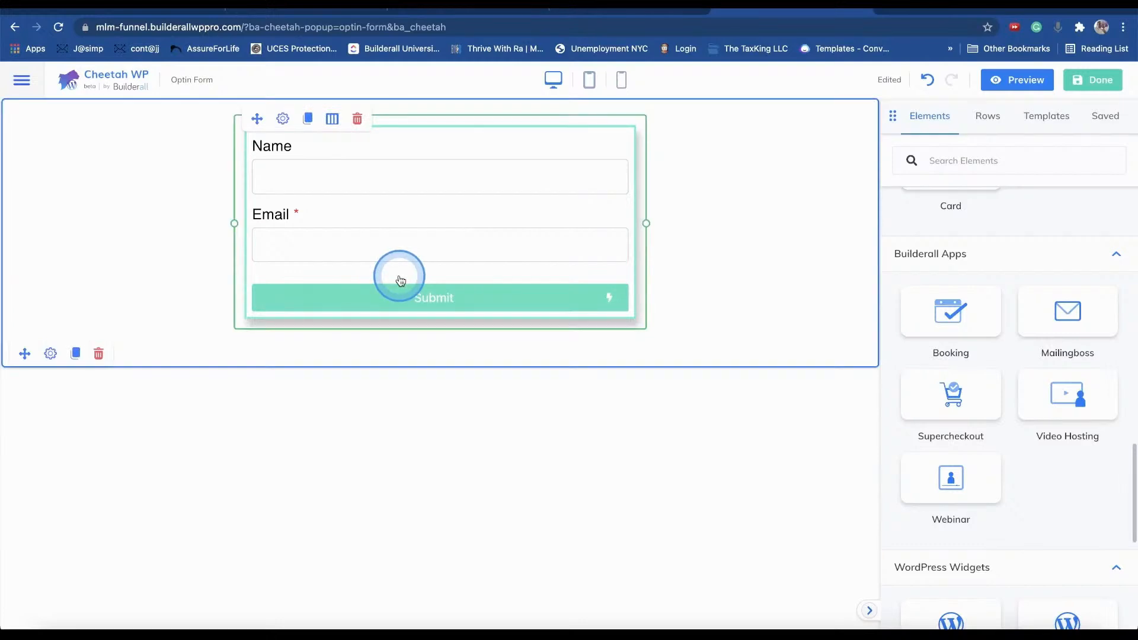
- Add a Mailingboss opt-in element below the form, opening in a new tab, and choose its mailing list
click(525, 341)
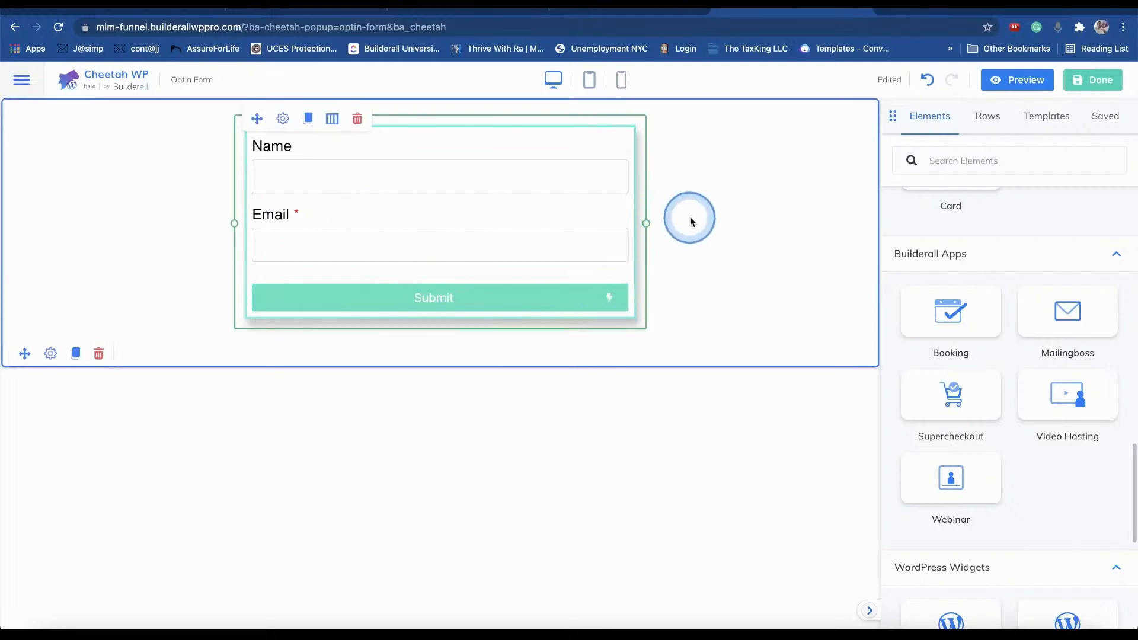
drag(1065, 317, 440, 409)
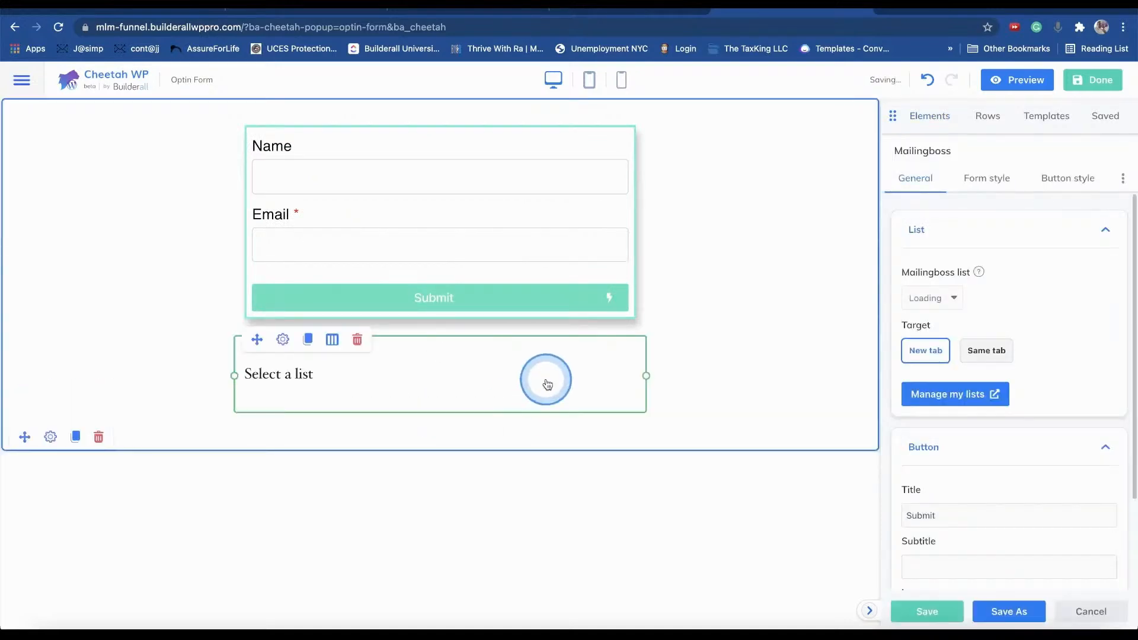
click(942, 362)
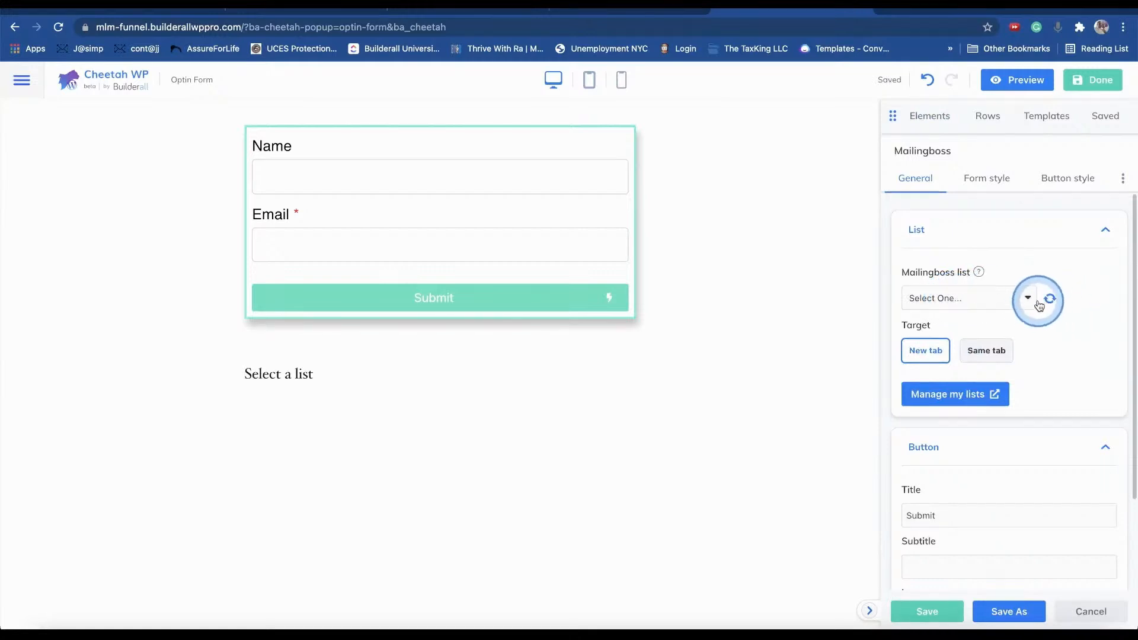
click(1029, 299)
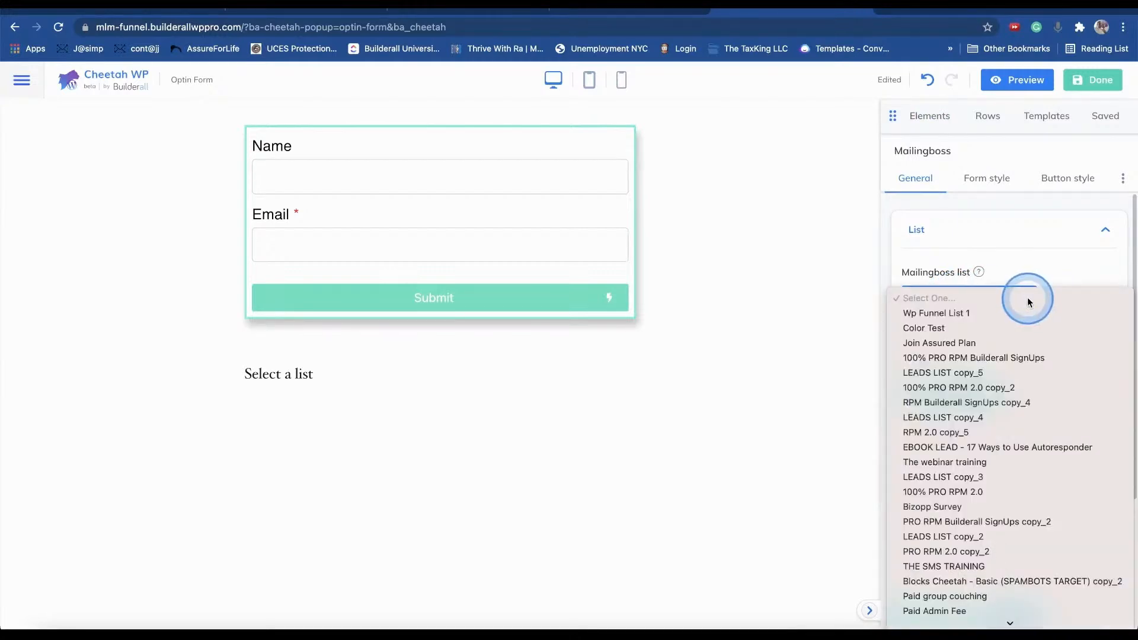
click(1026, 279)
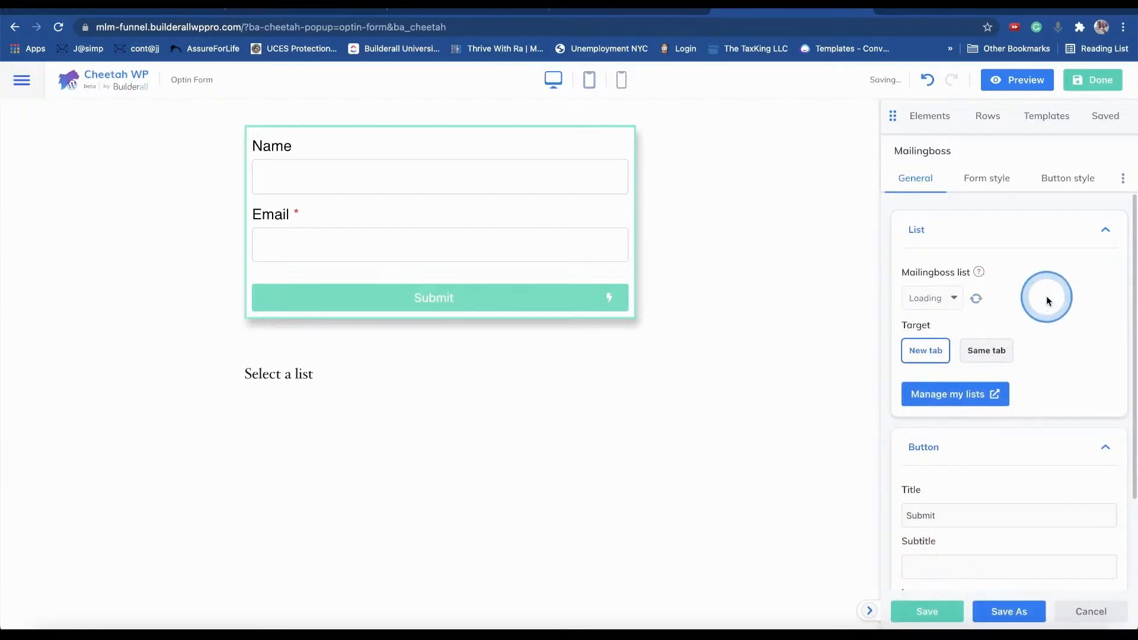
click(1008, 301)
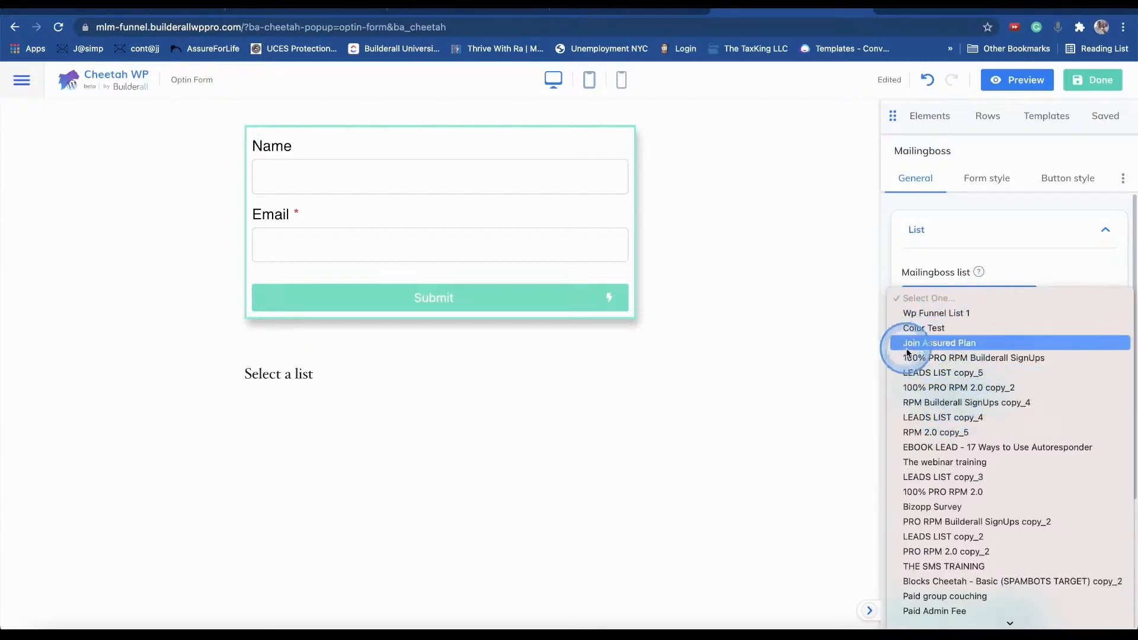
click(955, 344)
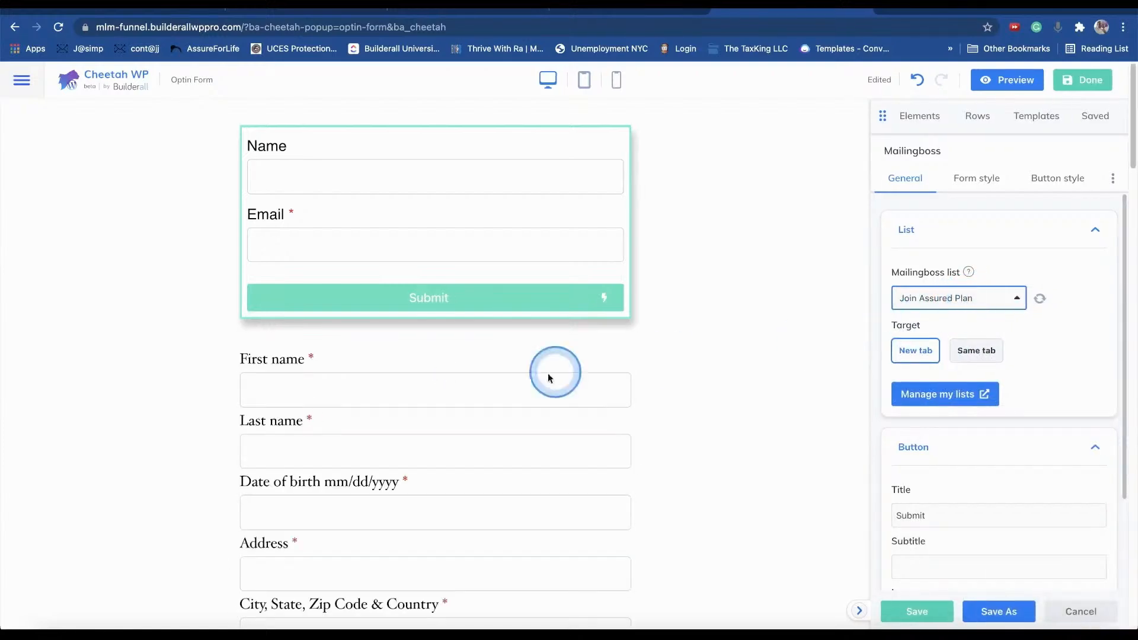
scroll(457, 381, down, 10)
scroll(453, 381, up, 15)
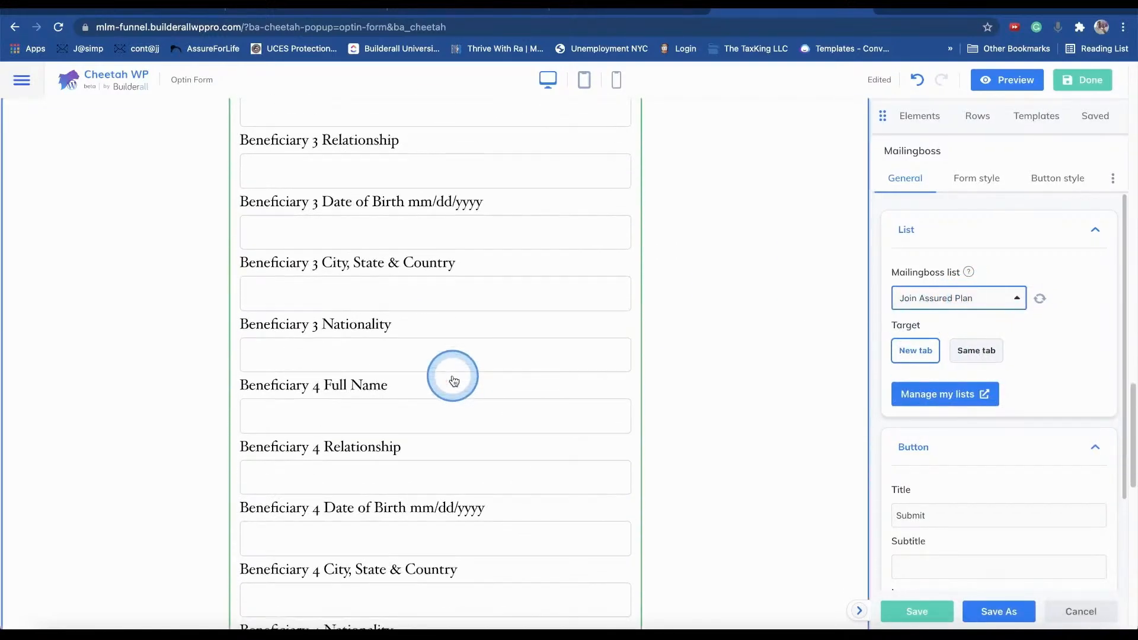
click(551, 366)
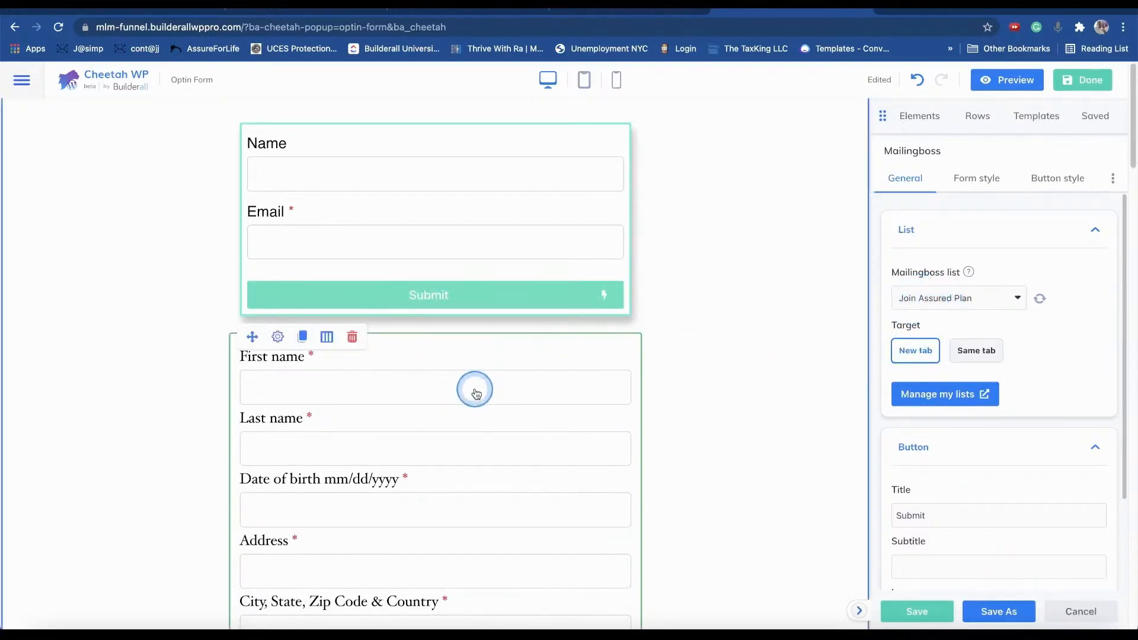
- Delete the long signup form and the leftover empty column
click(353, 339)
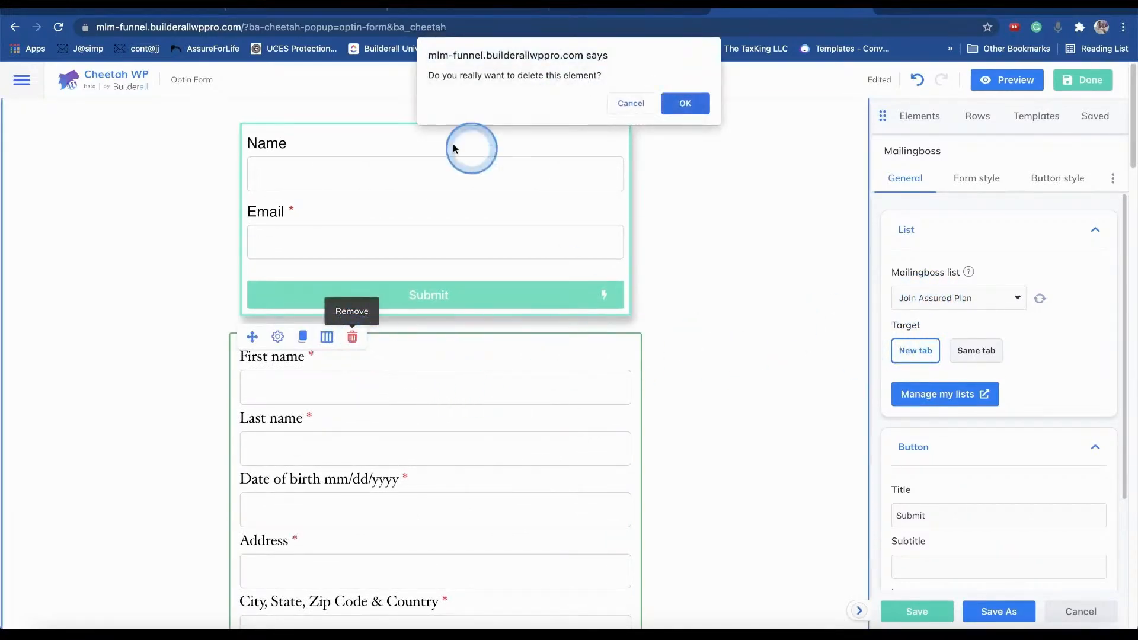
click(686, 104)
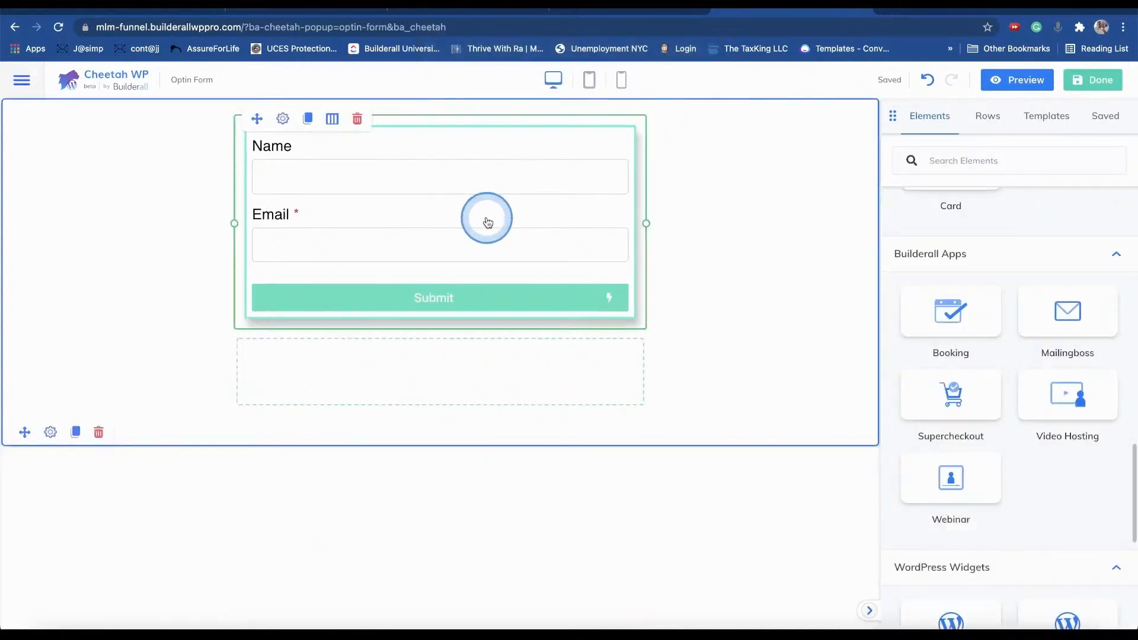
click(354, 368)
click(324, 342)
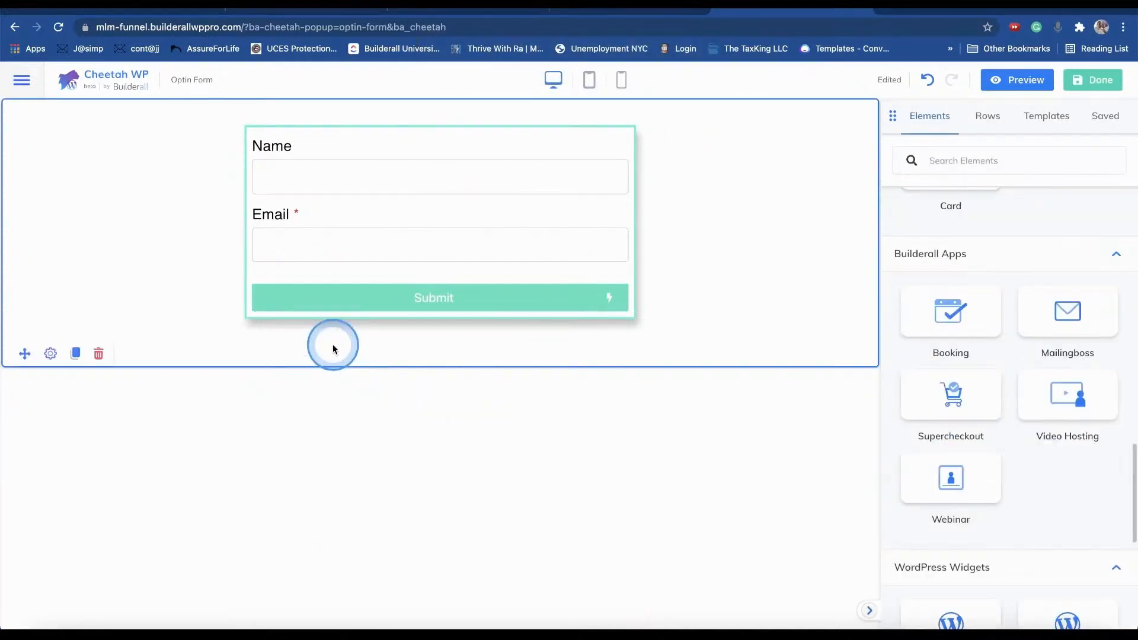
- Select the Name and Email opt-in form and bring up its Form style options
click(541, 208)
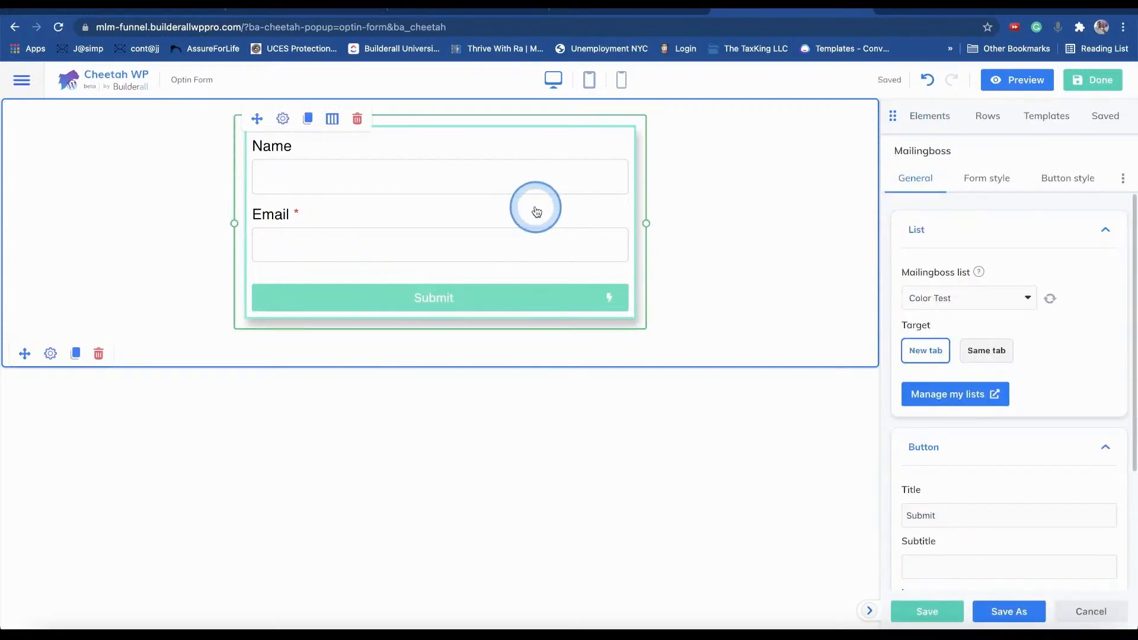
click(786, 224)
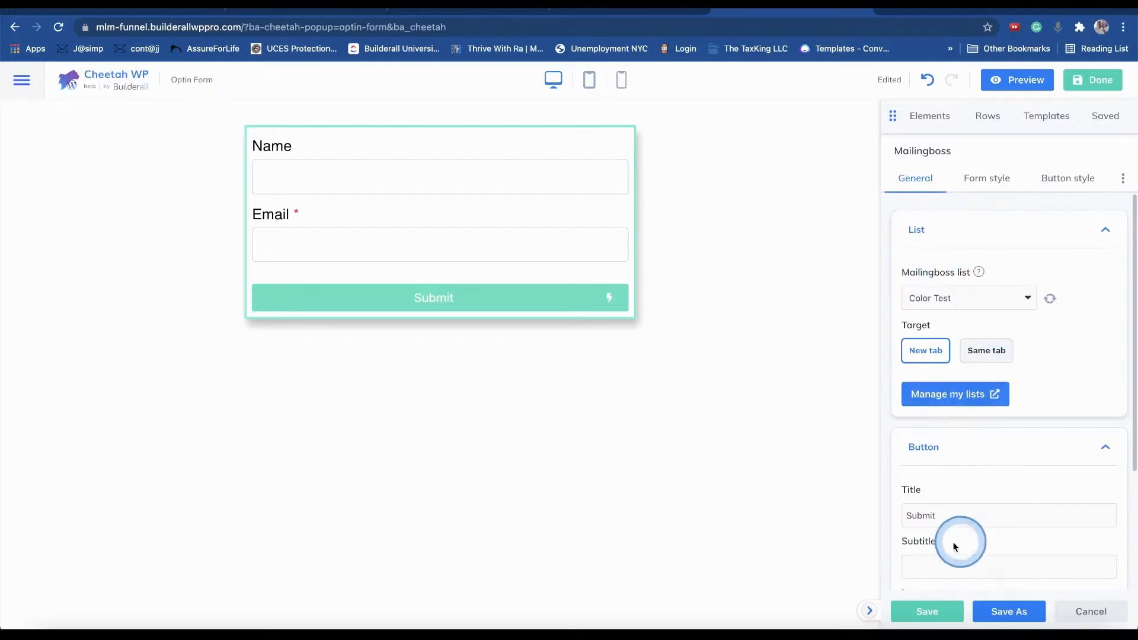
drag(964, 515, 883, 516)
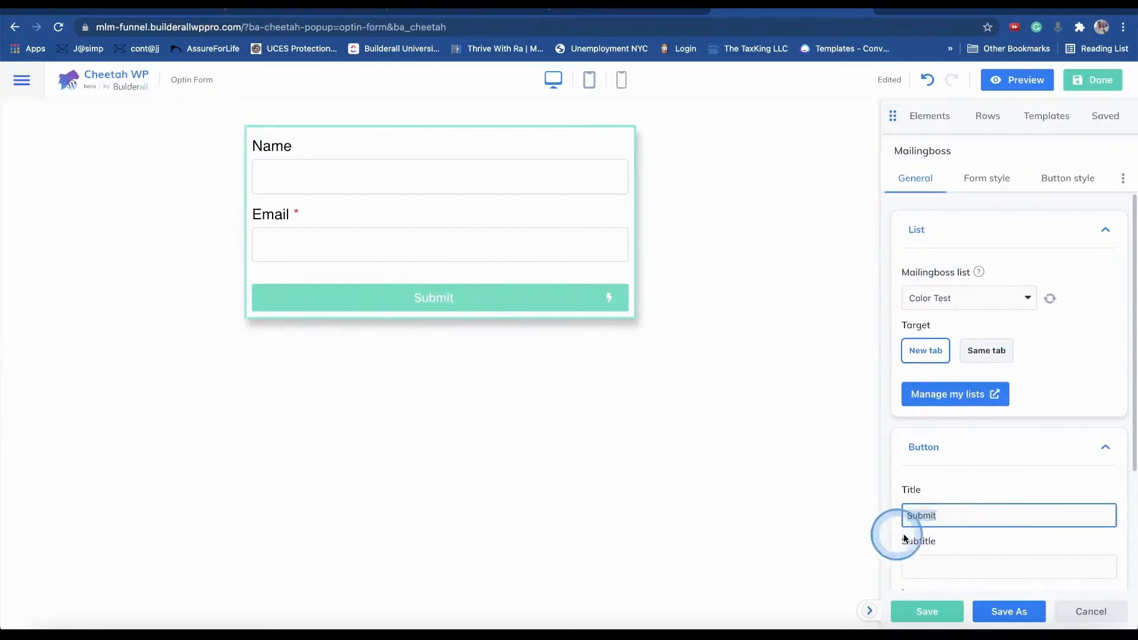
click(994, 189)
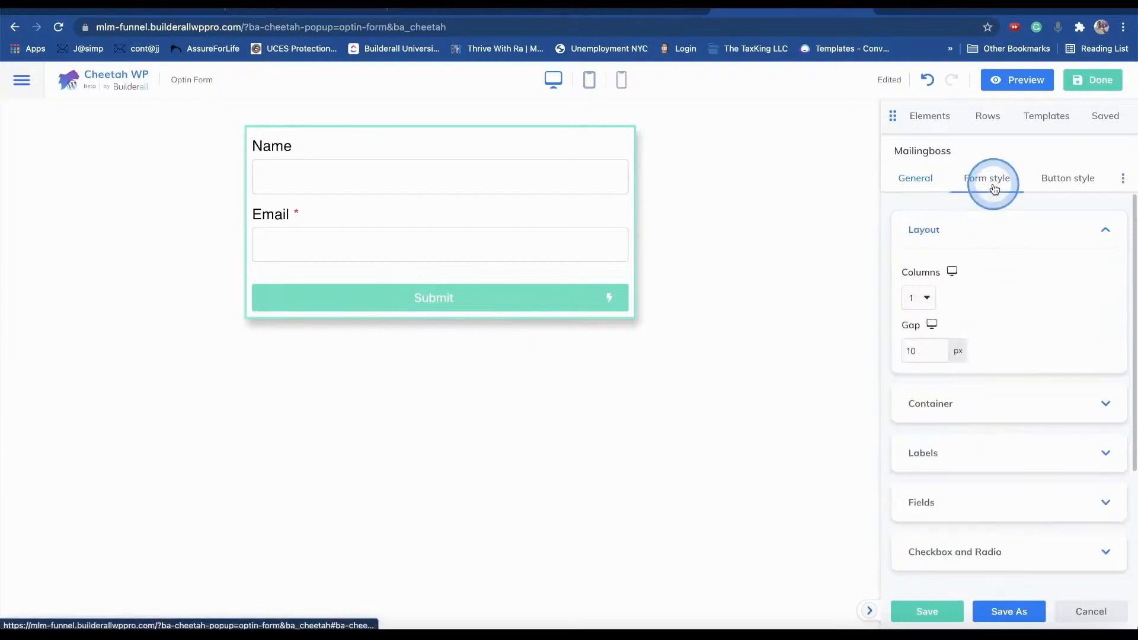
- Try a two-column form layout, then return it to a single column
click(923, 296)
click(920, 314)
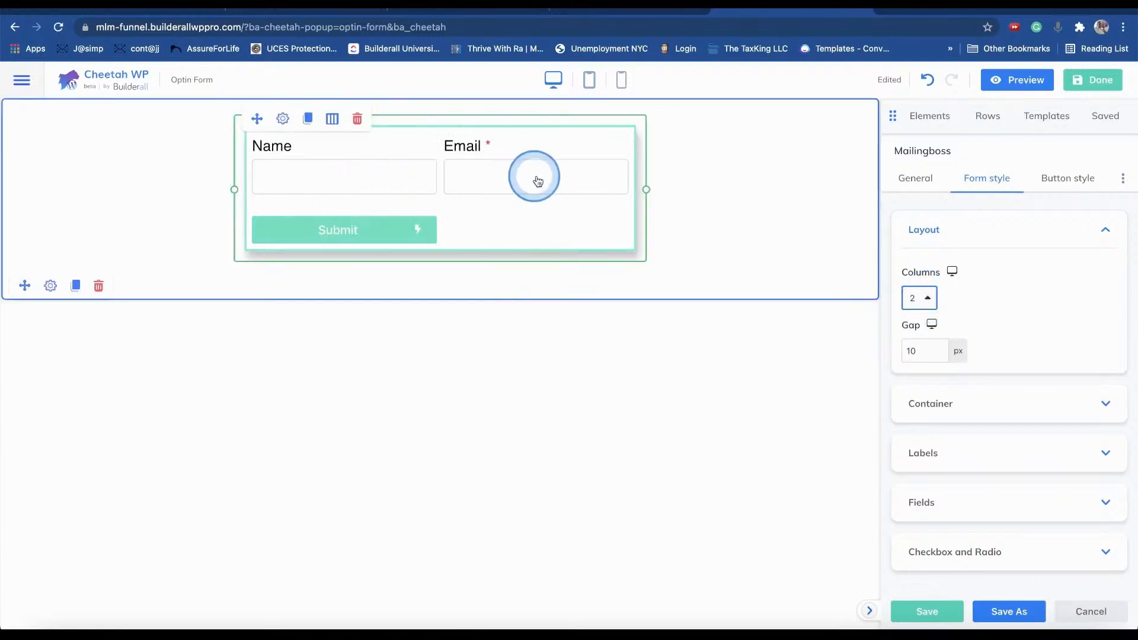
click(920, 297)
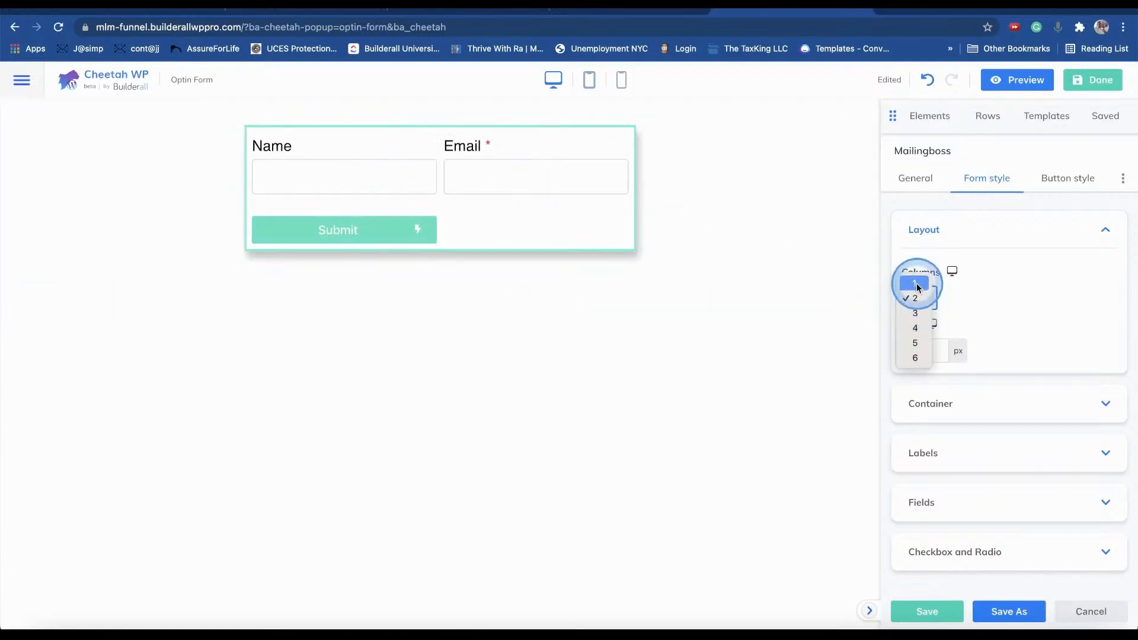
click(916, 284)
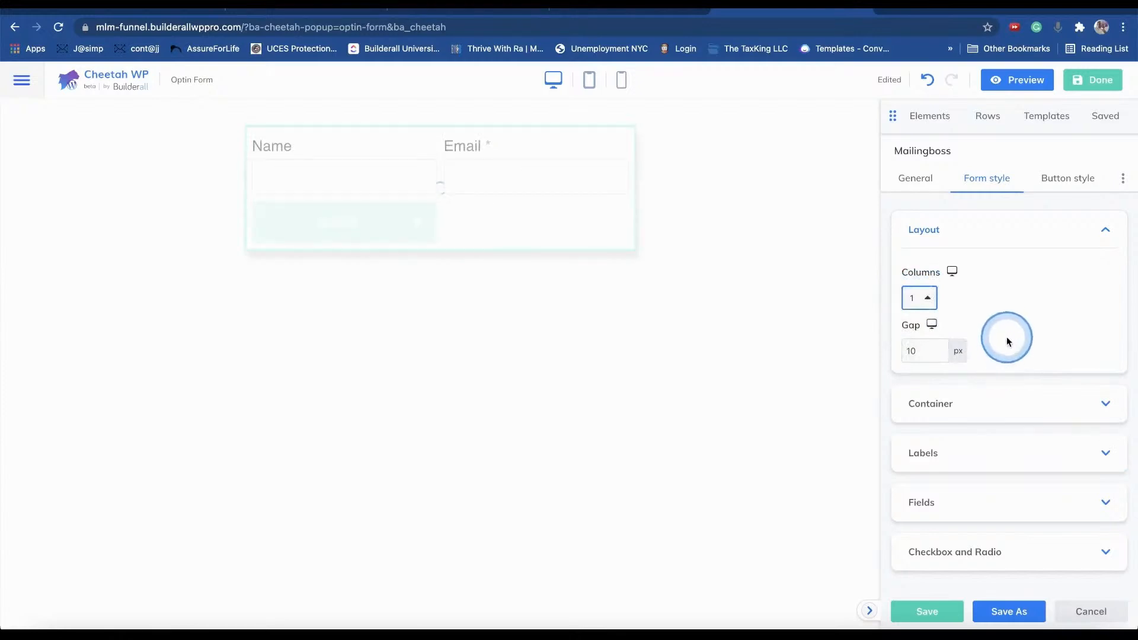
- Set the form container padding to 8 px on all sides
click(998, 412)
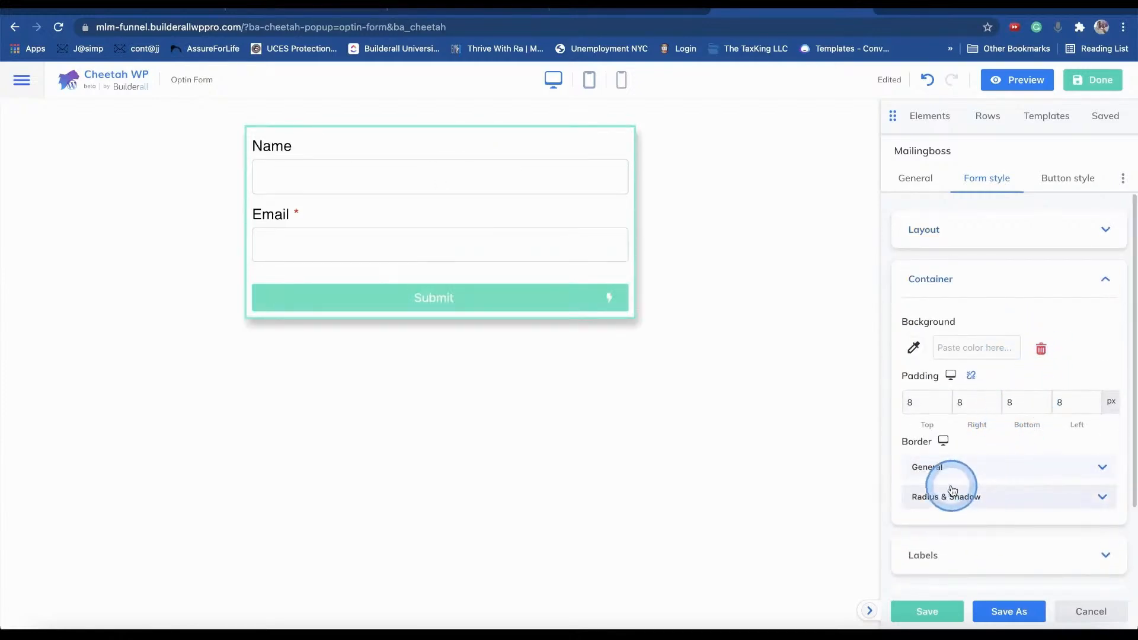
click(928, 402)
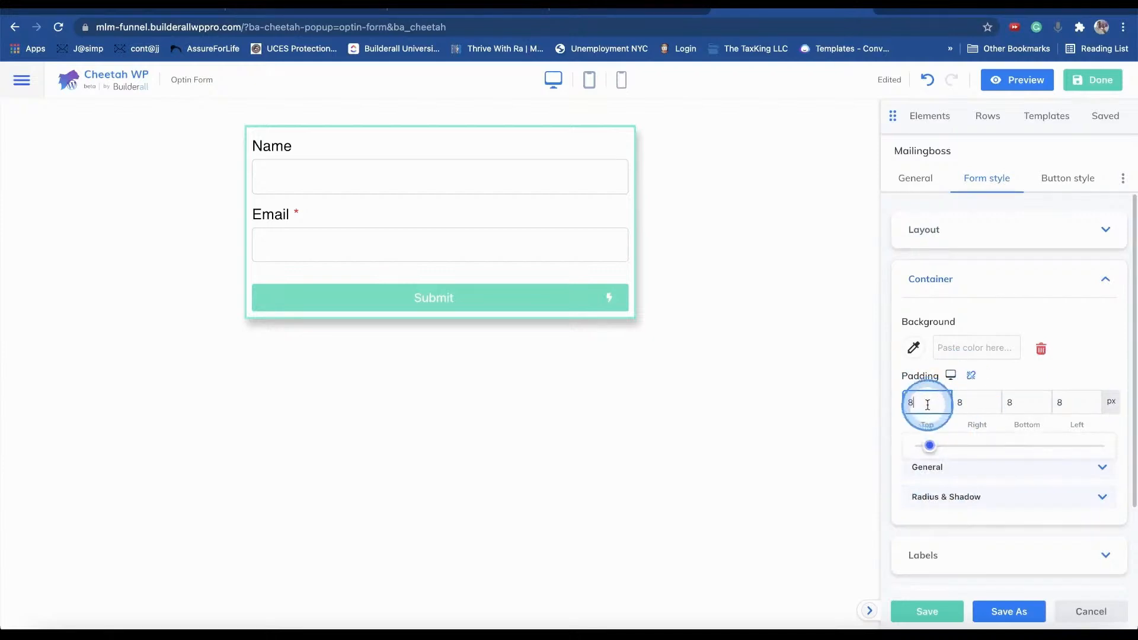
mouse_move(931, 447)
mouse_down()
mouse_move(942, 444)
mouse_move(914, 452)
mouse_move(936, 455)
mouse_move(930, 429)
mouse_up()
scroll(995, 437, down, 1)
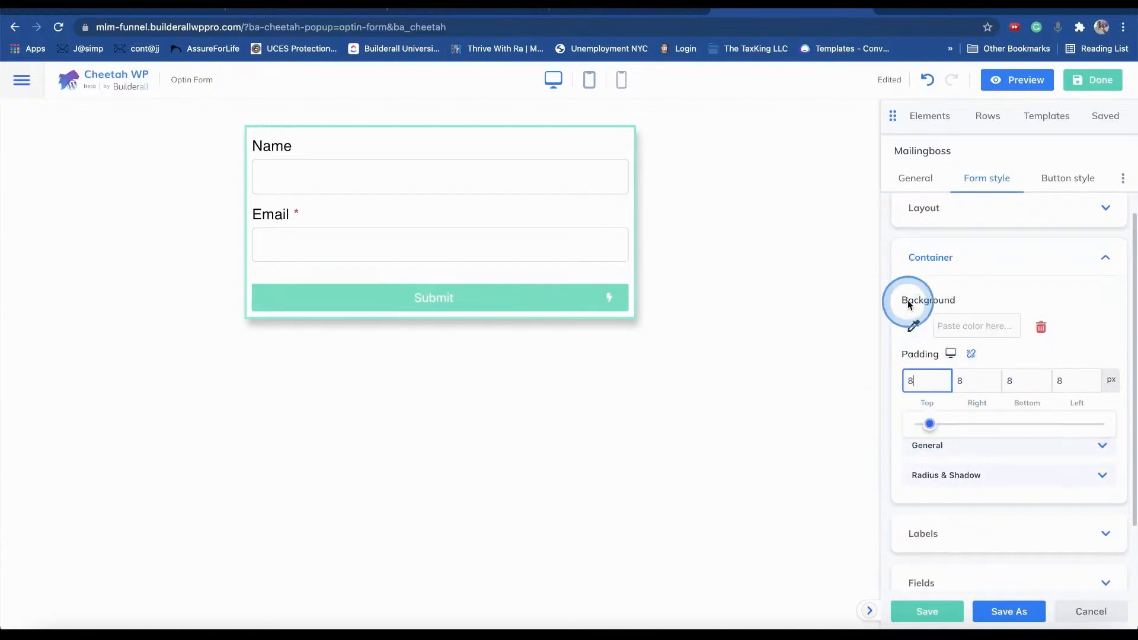
- Test red and green container backgrounds, ending on white #ffffff
click(913, 325)
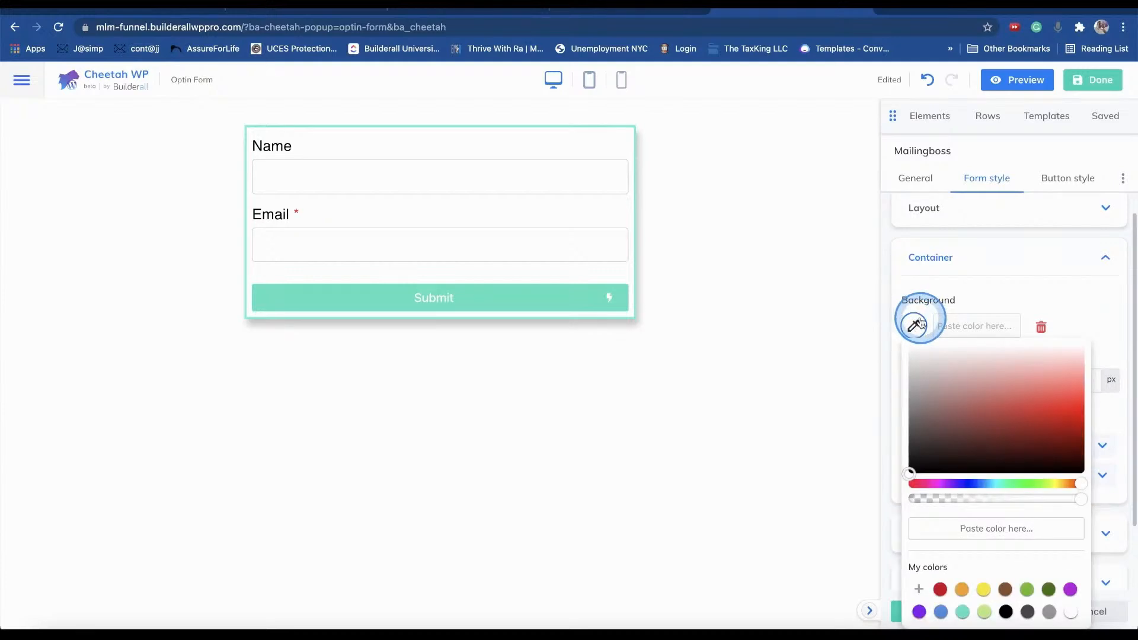
click(1078, 418)
drag(1063, 407, 993, 391)
drag(1034, 483, 1016, 483)
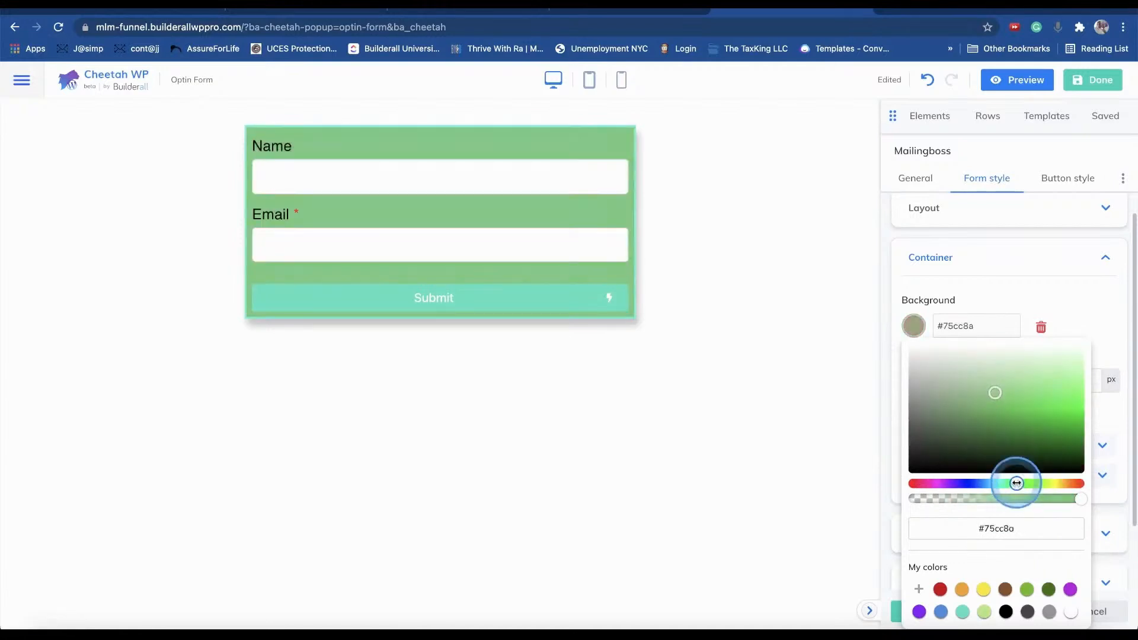
drag(999, 418, 777, 232)
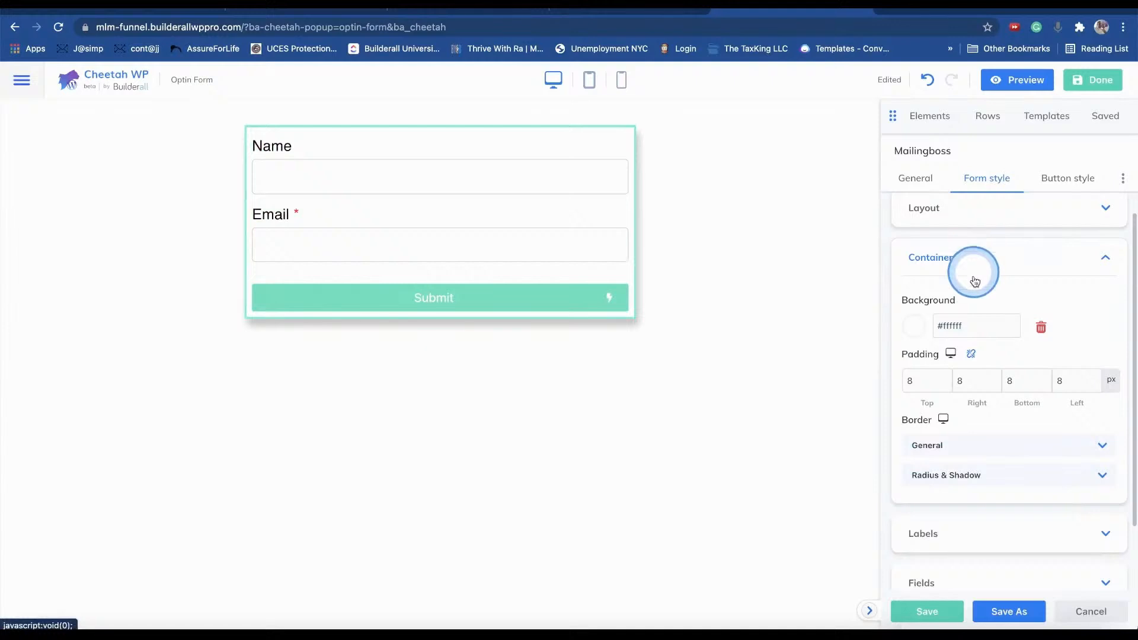
- Set the form's teal border width to 6 px on all sides, keeping its colour unchanged
click(978, 446)
scroll(993, 414, down, 3)
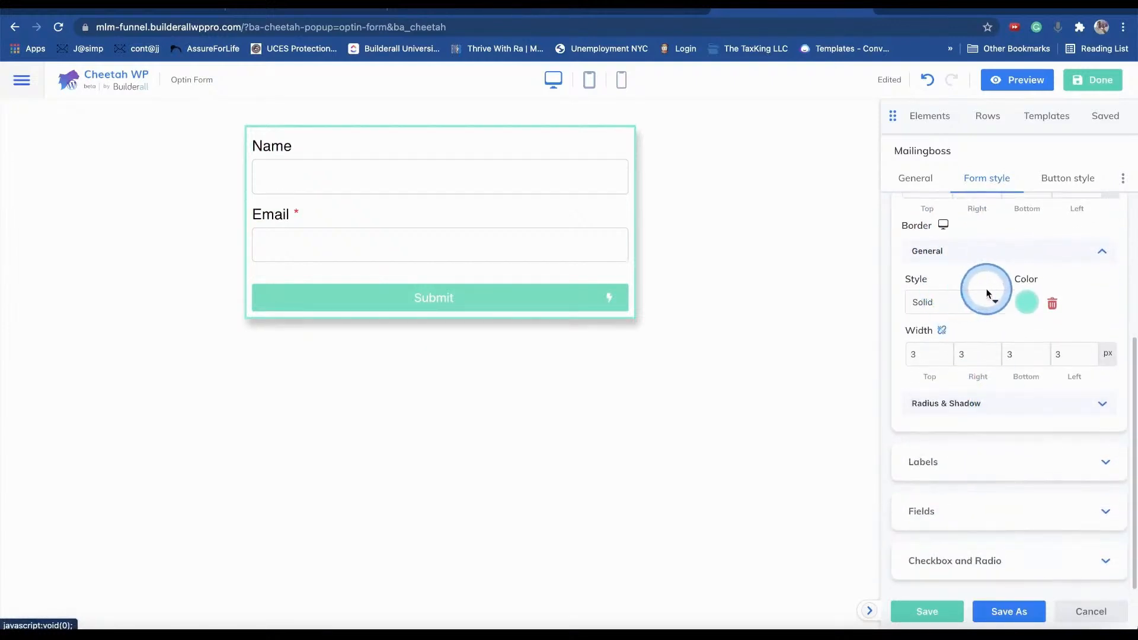
click(922, 353)
drag(923, 399, 931, 405)
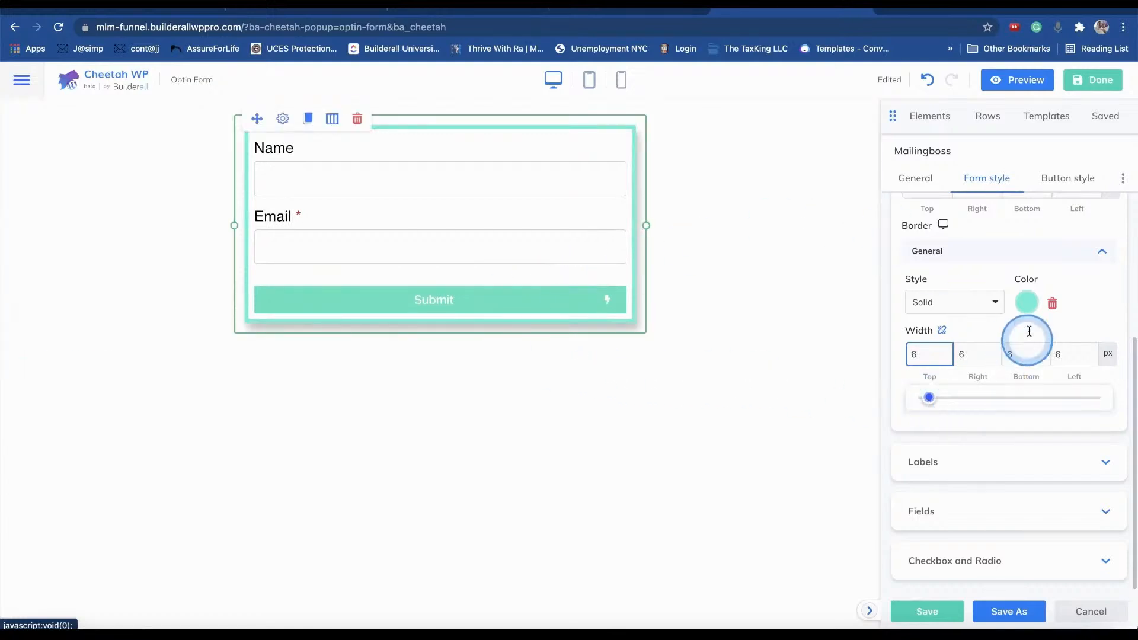
click(1028, 304)
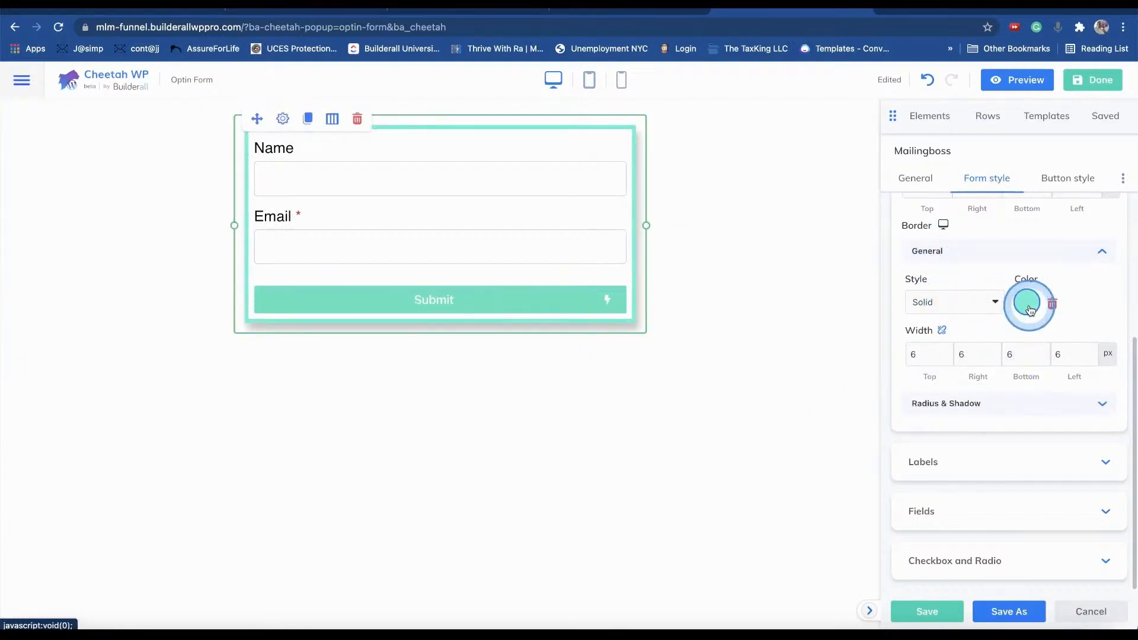
click(1093, 297)
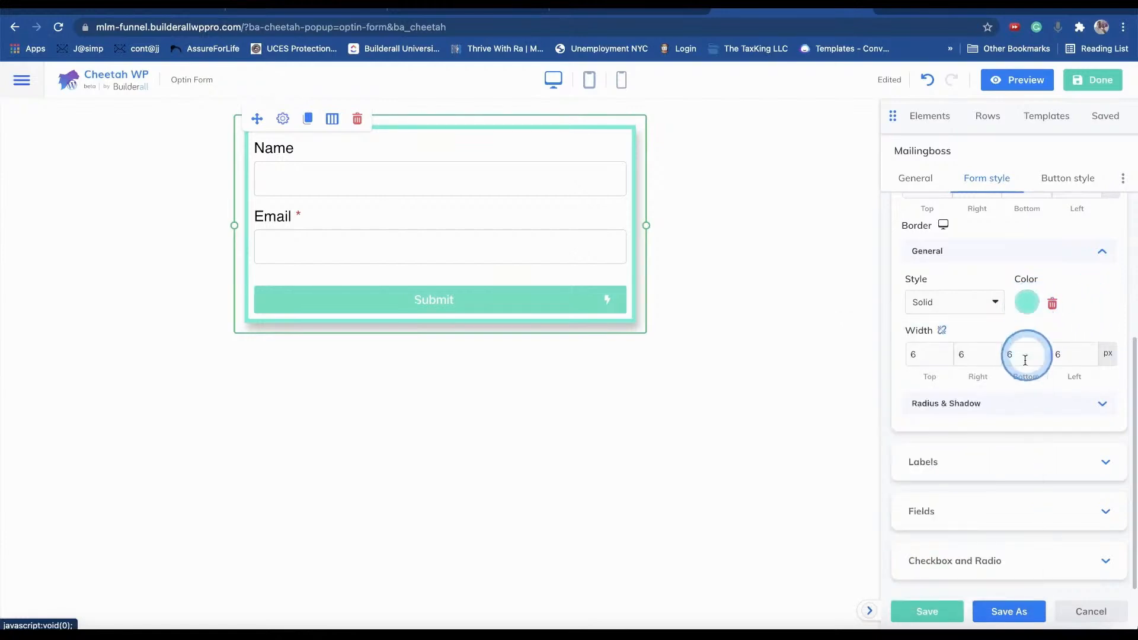
click(946, 445)
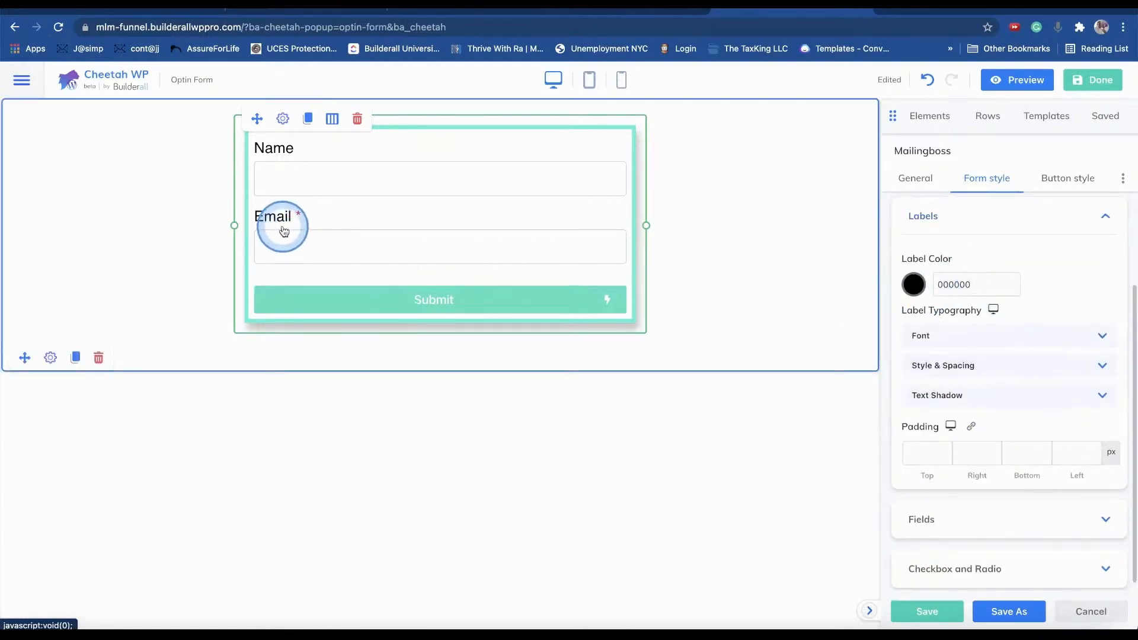
- Try red for the Name and Email labels, then revert the label colour to black
click(913, 284)
drag(1018, 366, 1092, 378)
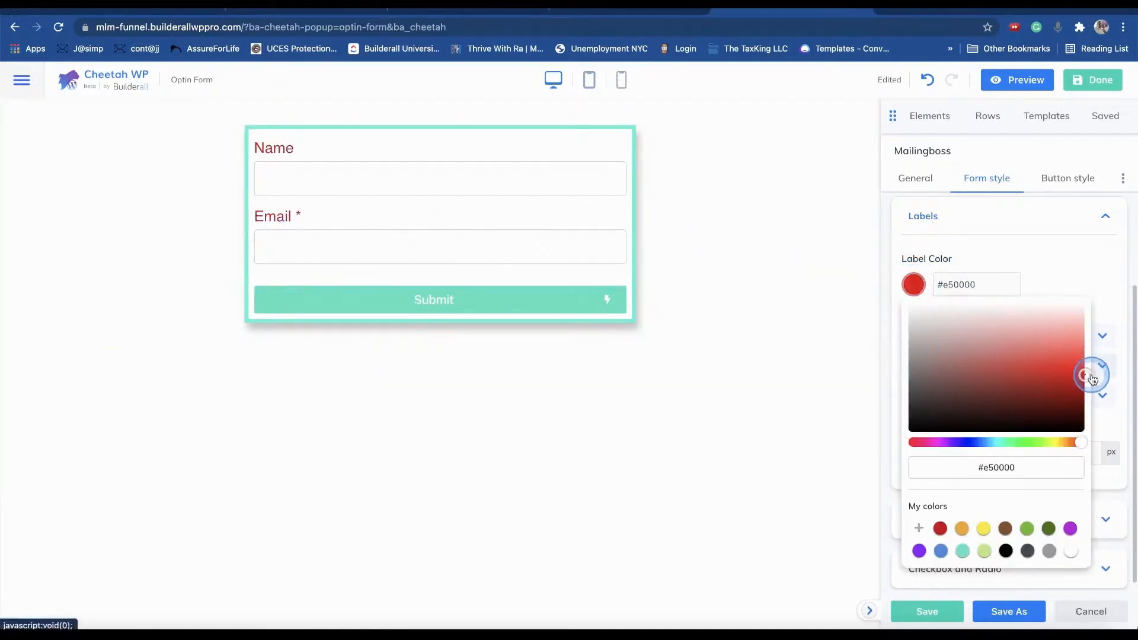
click(1038, 433)
click(931, 232)
click(942, 342)
click(947, 330)
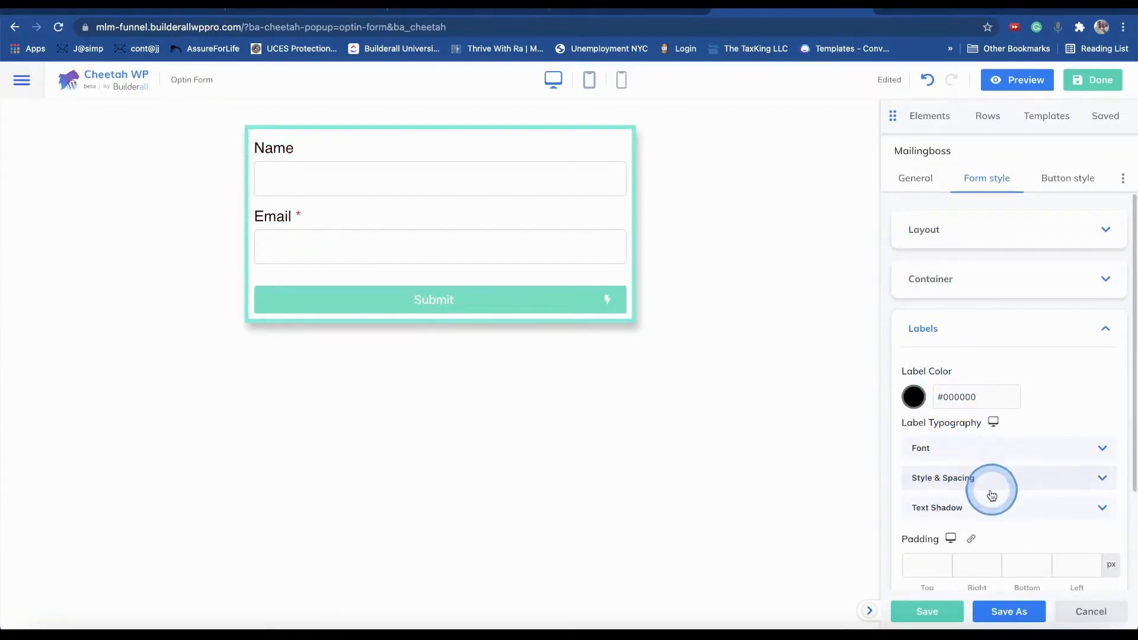
- Give the labels a red text shadow
click(976, 511)
scroll(998, 432, down, 4)
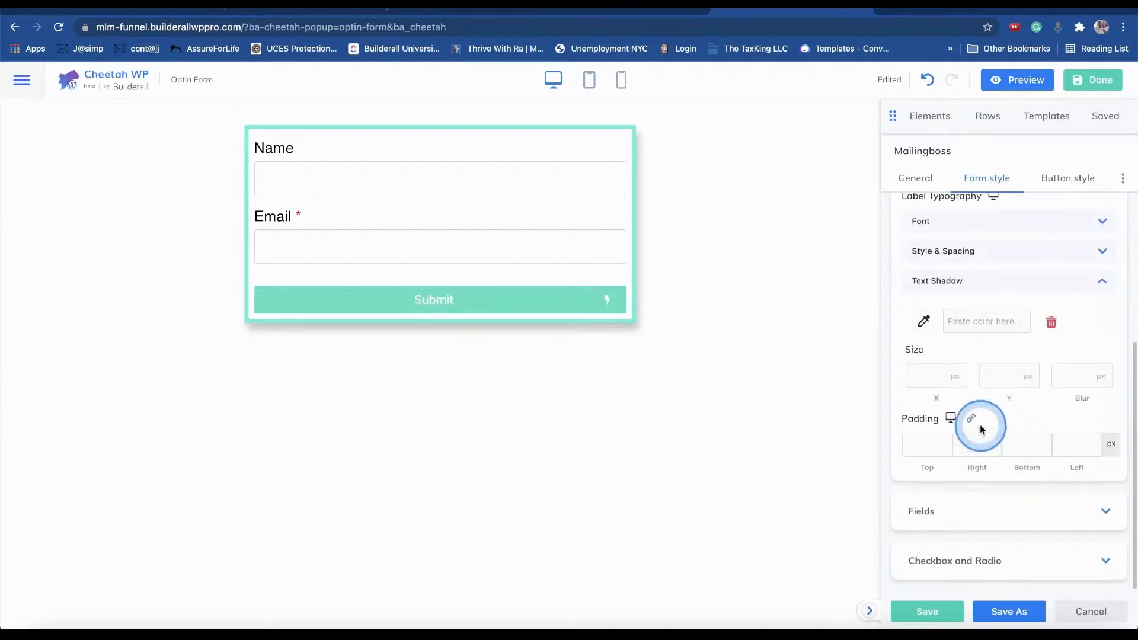
click(919, 322)
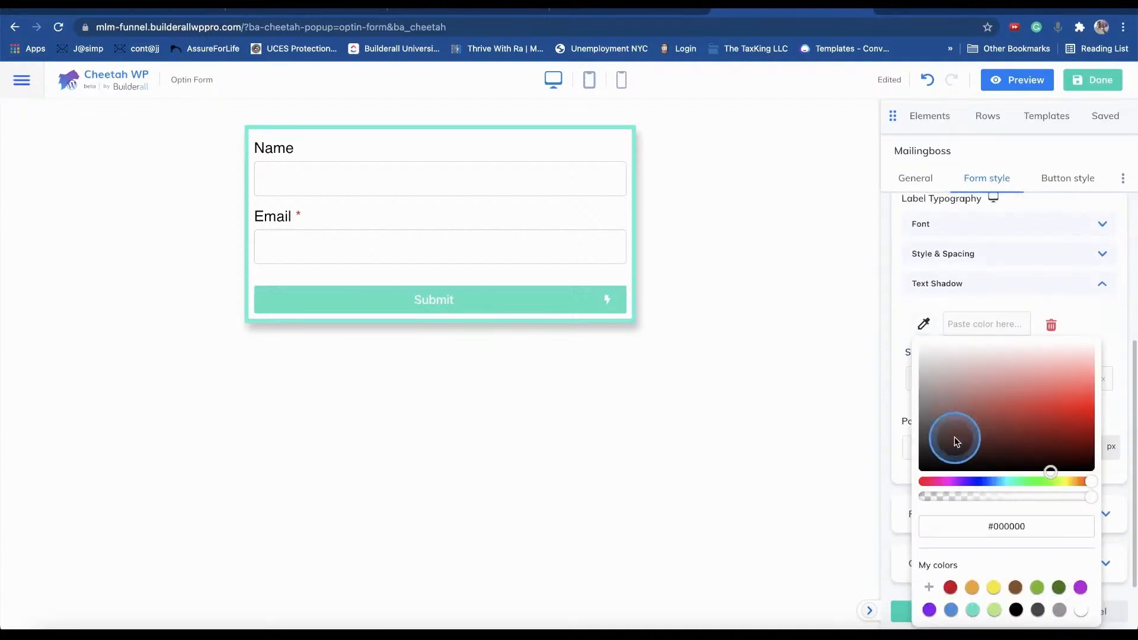
click(1024, 469)
click(934, 339)
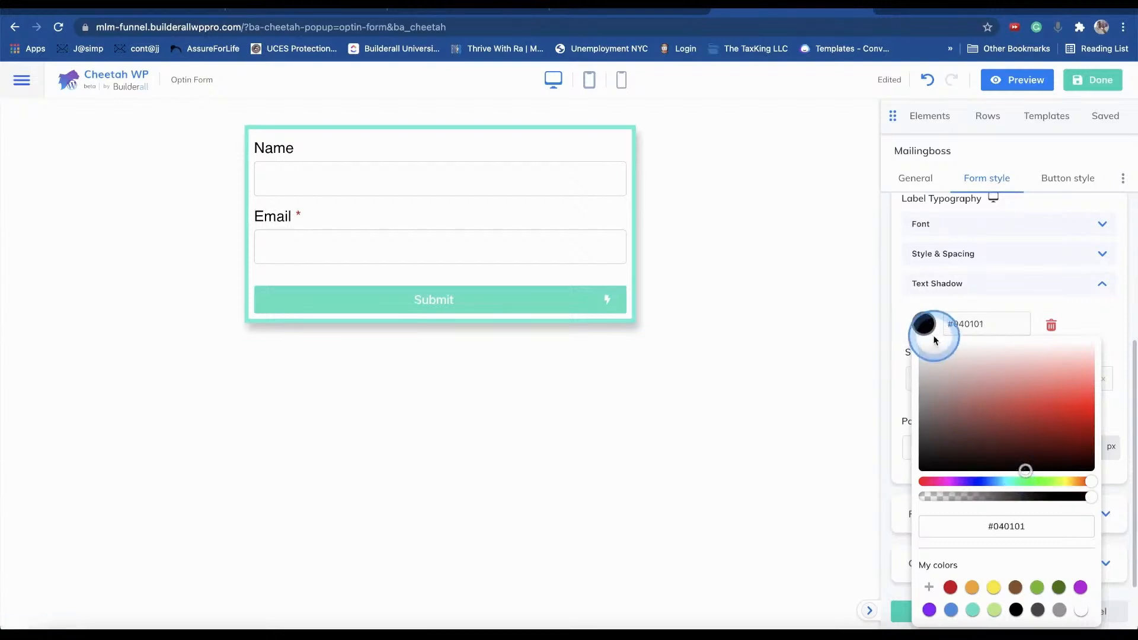
click(1015, 396)
mouse_move(1095, 417)
mouse_down()
mouse_move(965, 330)
mouse_move(1110, 411)
mouse_move(1093, 396)
mouse_up()
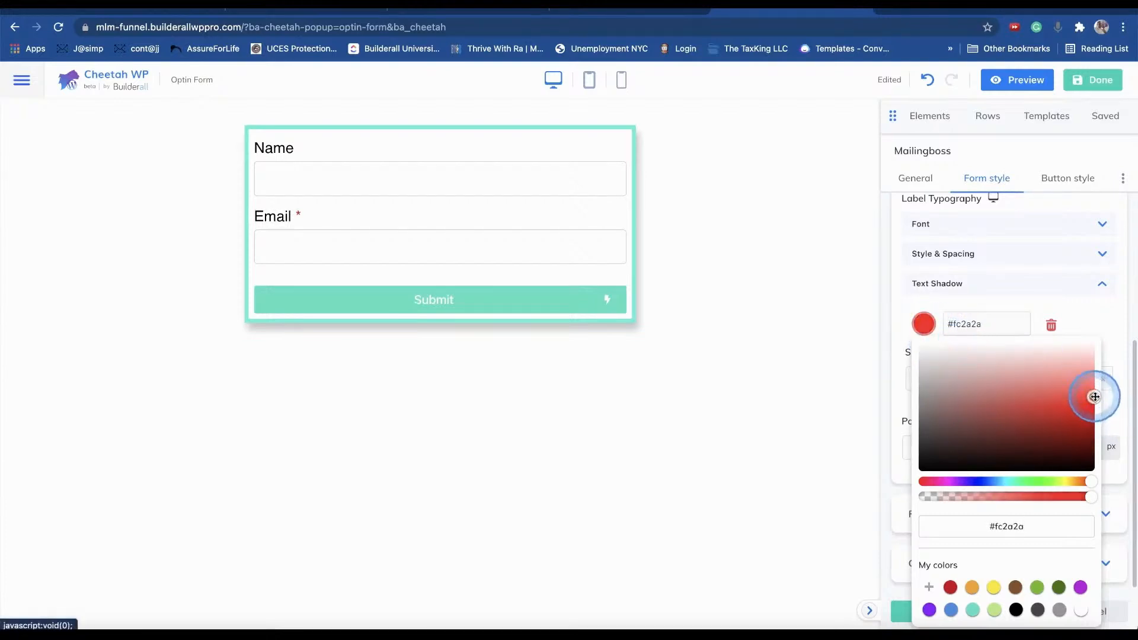
- Adjust the label top padding and reduce the right padding to 1
click(907, 449)
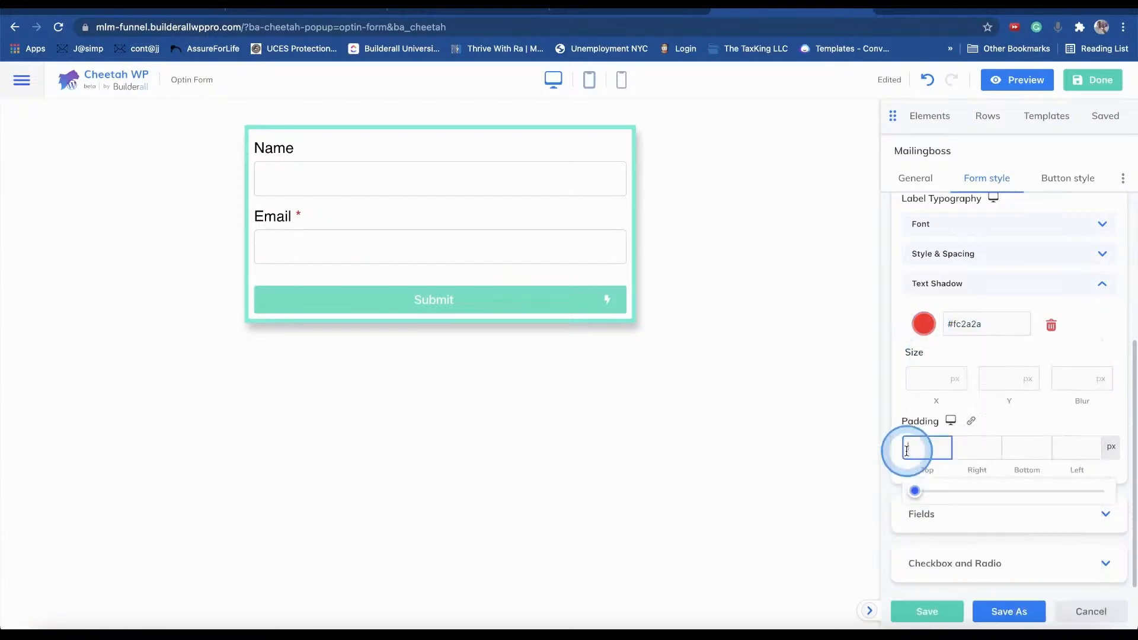
mouse_move(922, 490)
mouse_down()
mouse_move(938, 495)
mouse_move(918, 494)
mouse_up()
click(1023, 397)
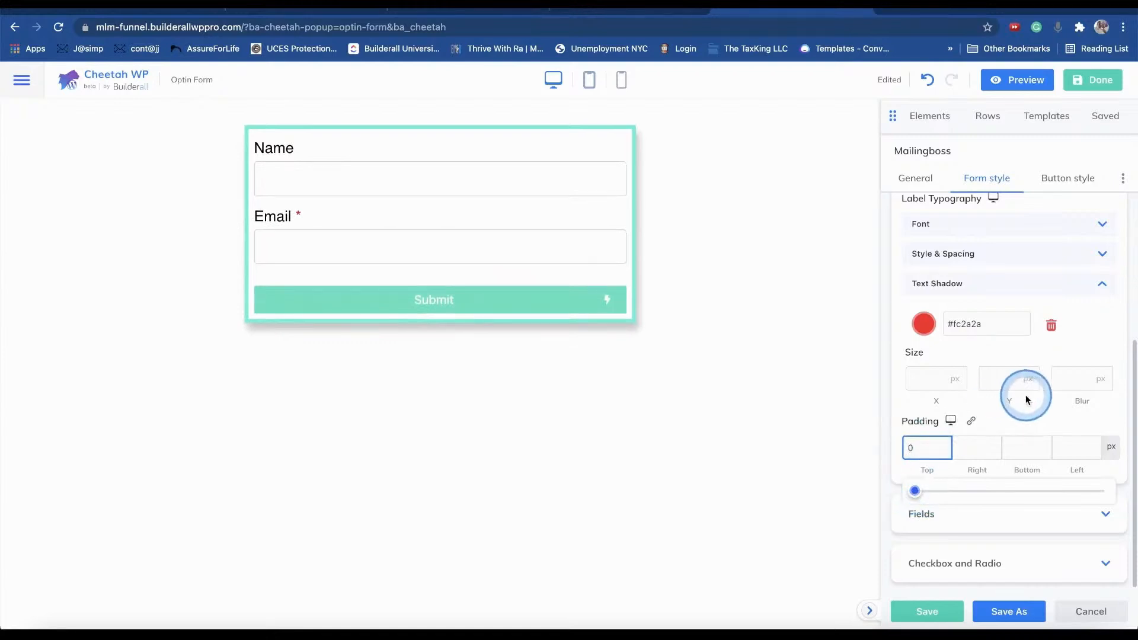
click(976, 450)
click(916, 491)
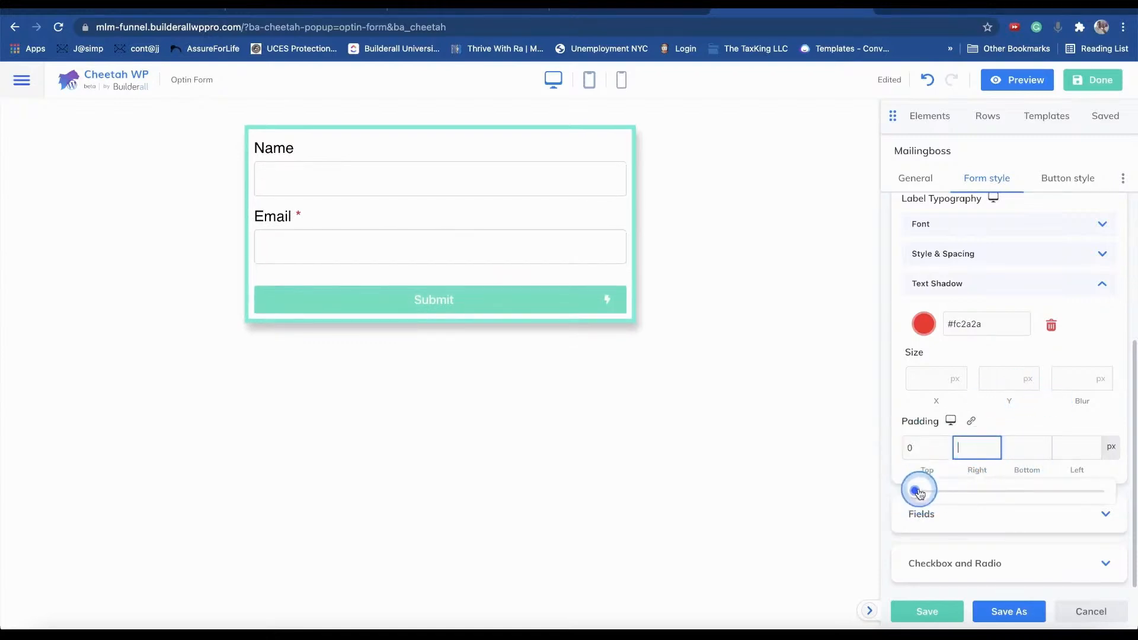
drag(938, 494, 917, 490)
click(955, 453)
click(1050, 341)
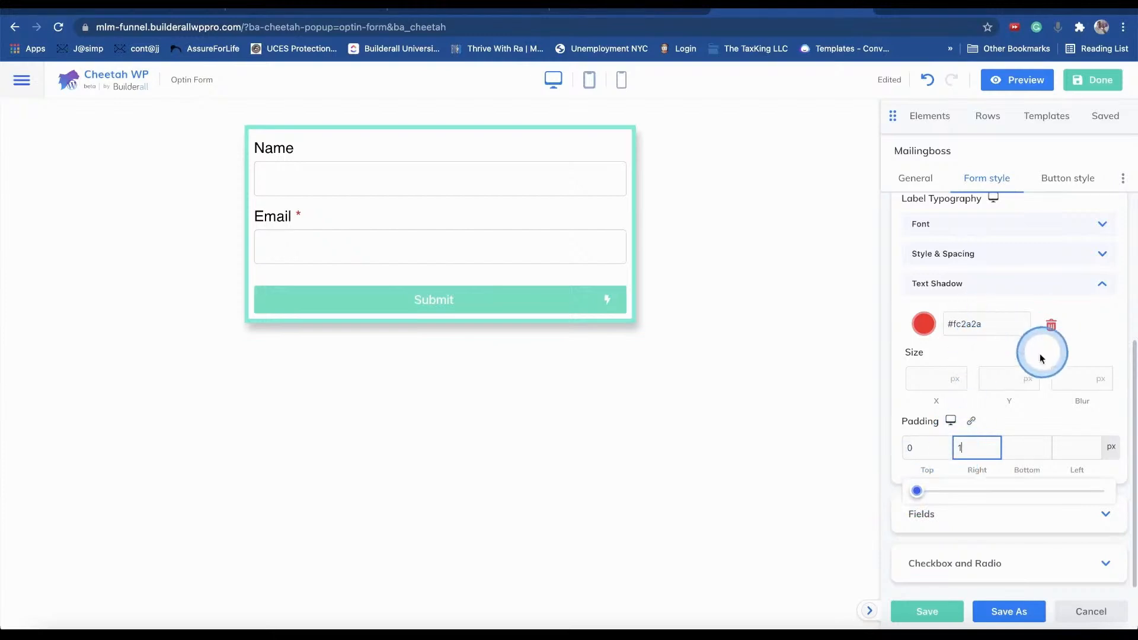
- Try a 13 px horizontal shadow offset, then remove the shadow colour and set Size X to 0
click(928, 381)
drag(930, 437, 954, 431)
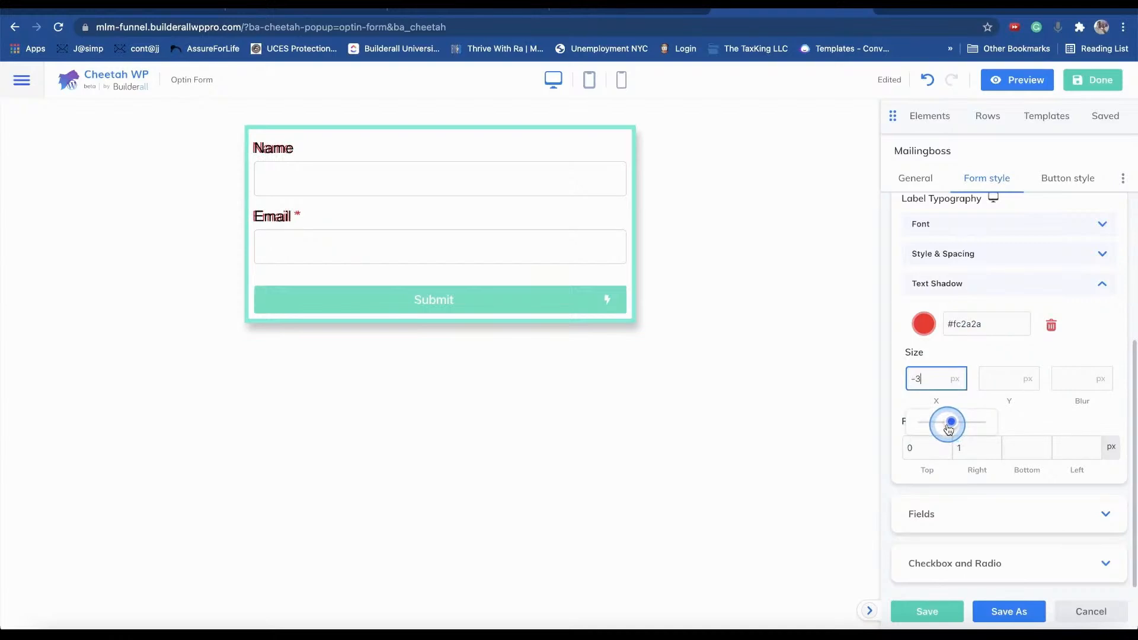
drag(951, 428, 953, 429)
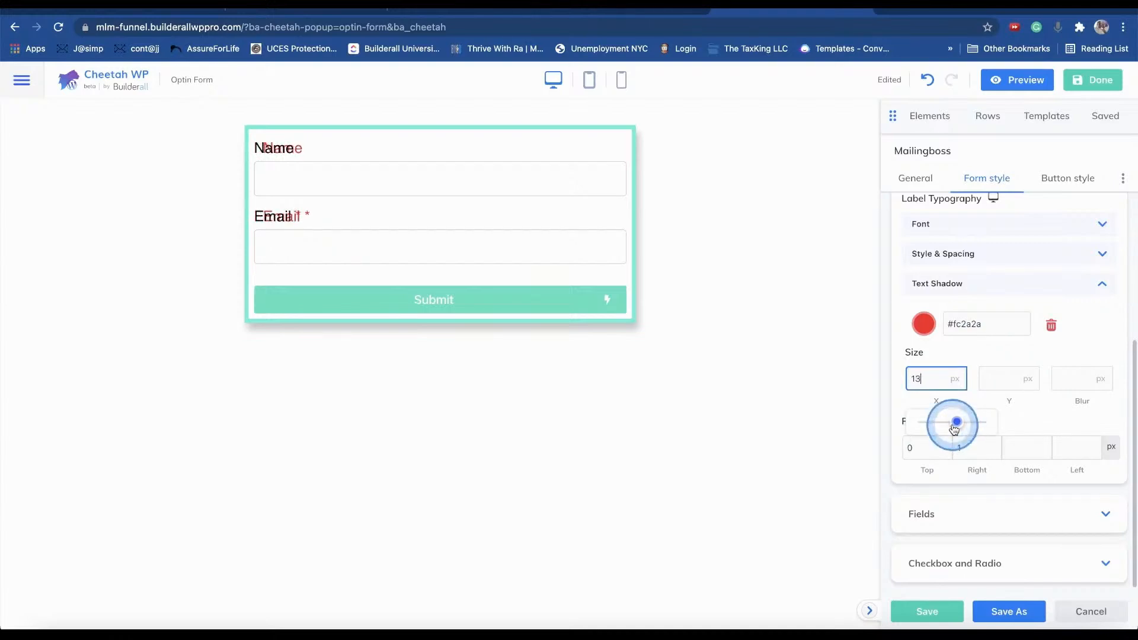
click(1050, 325)
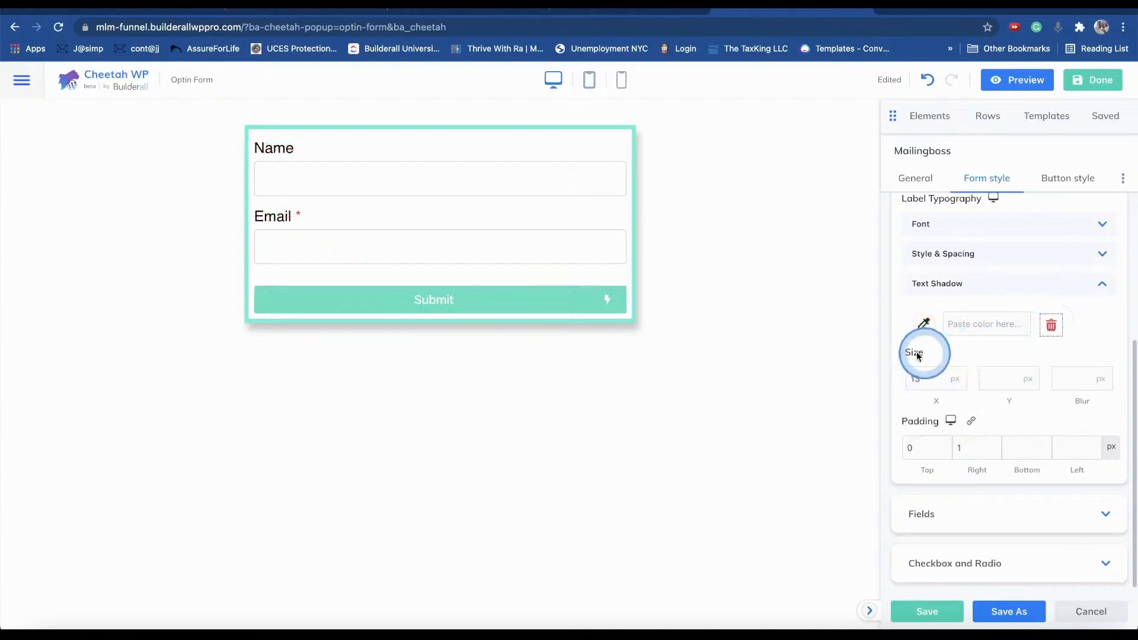
click(908, 382)
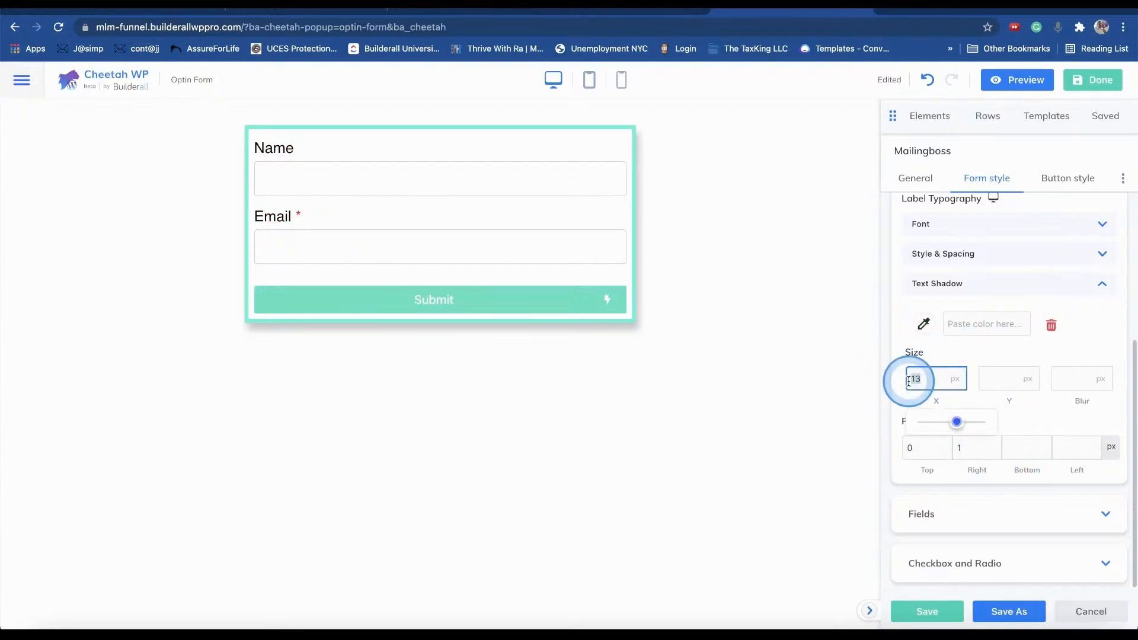
- Set the label right padding to 0 and check the form on the page
click(963, 447)
text(0)
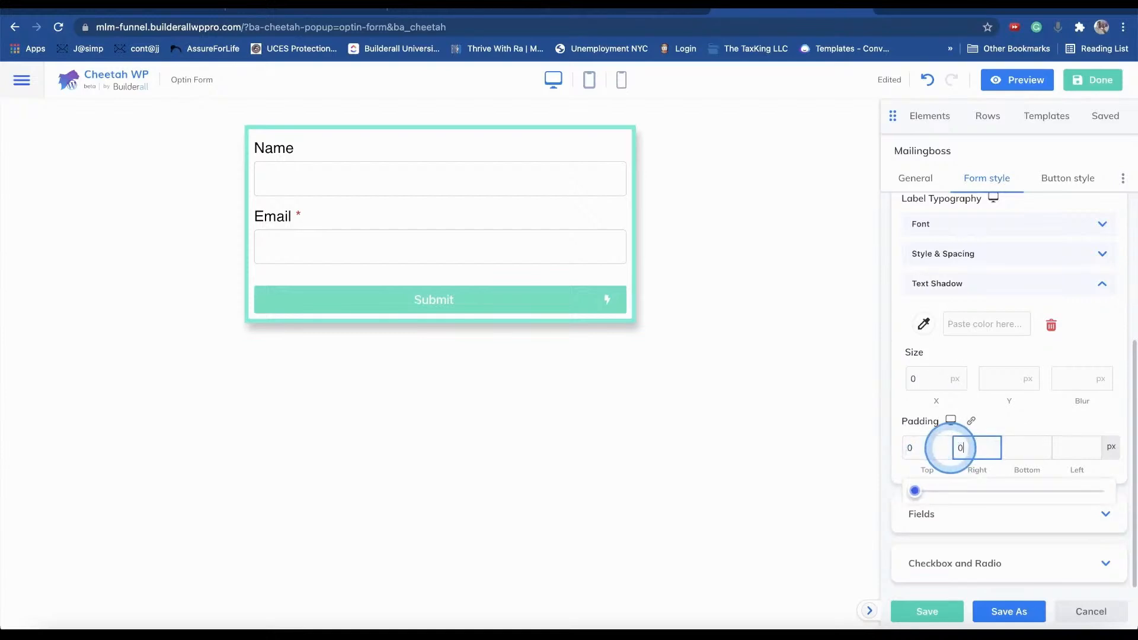
click(919, 357)
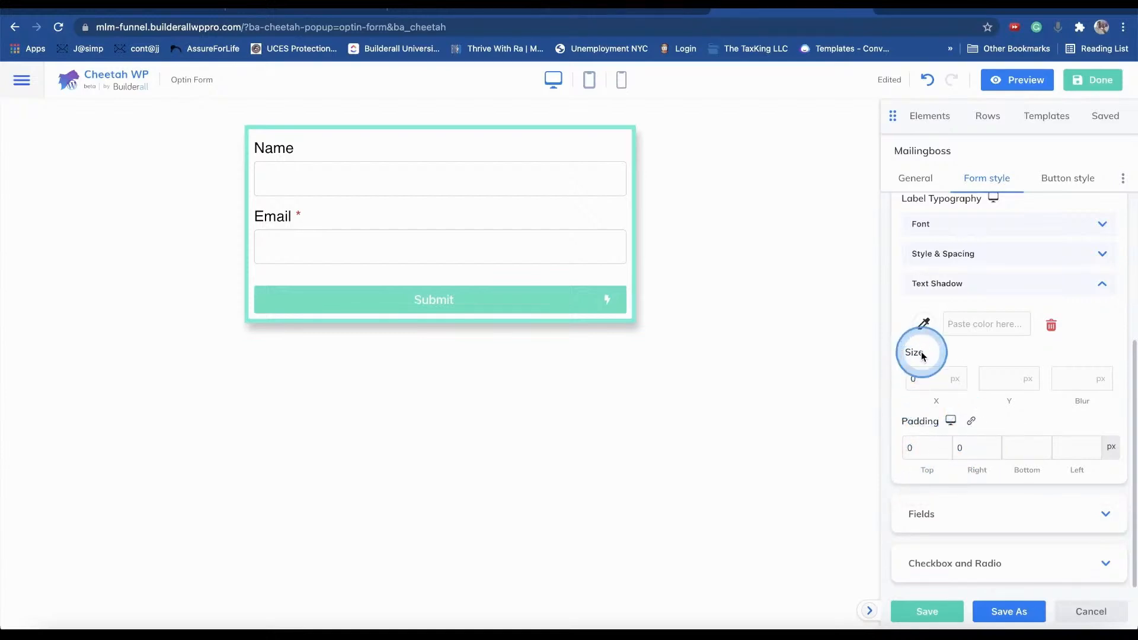
click(292, 180)
click(687, 224)
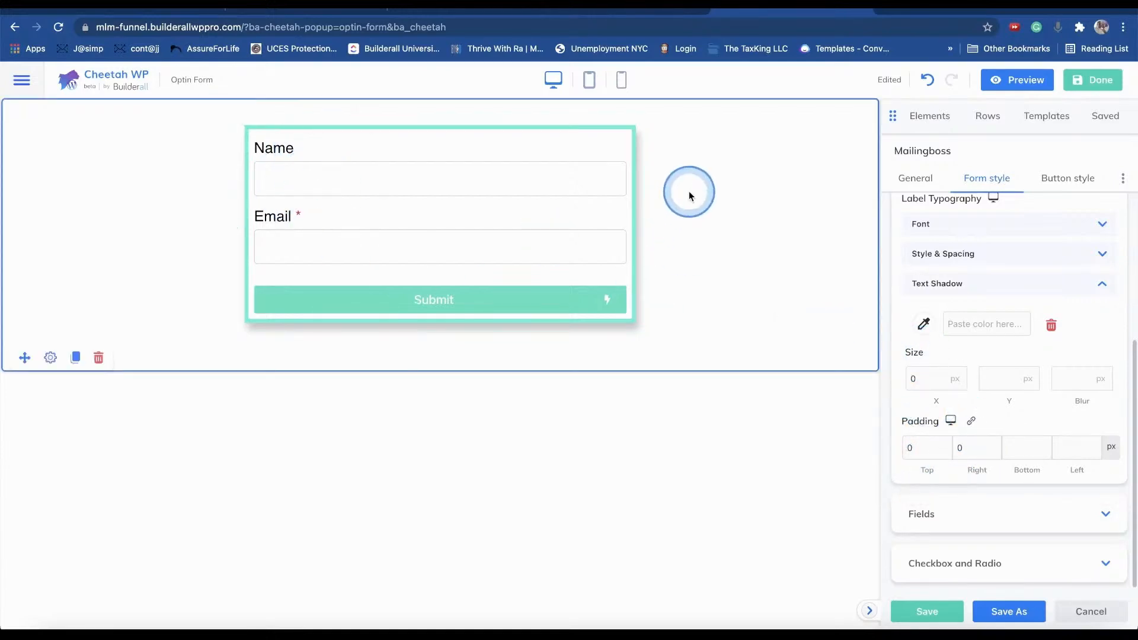
click(322, 178)
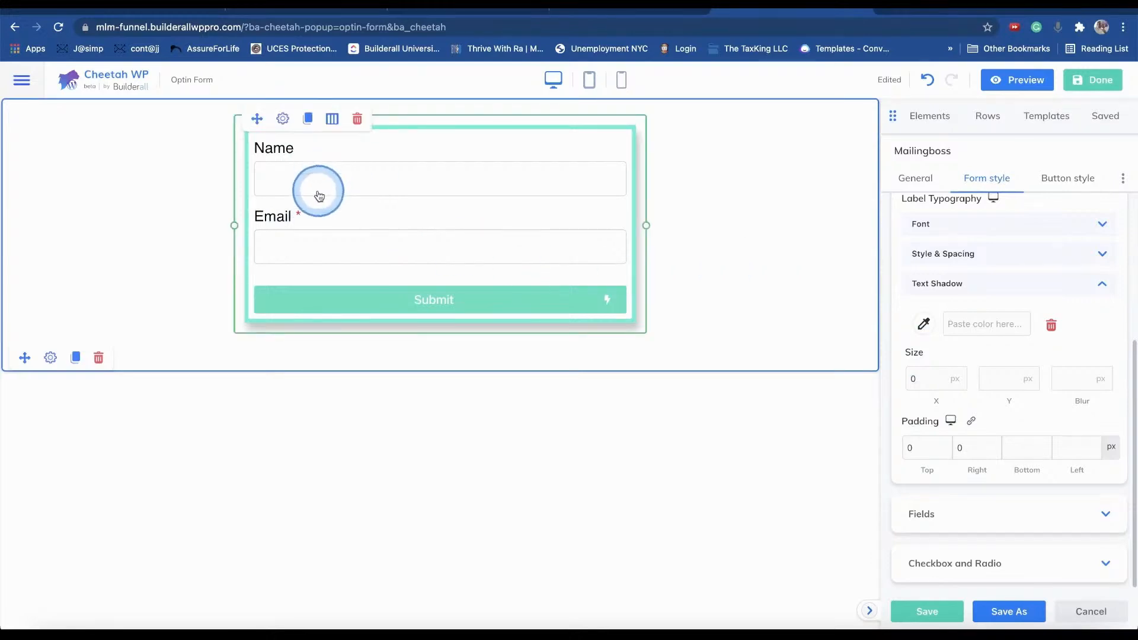
click(790, 368)
click(942, 619)
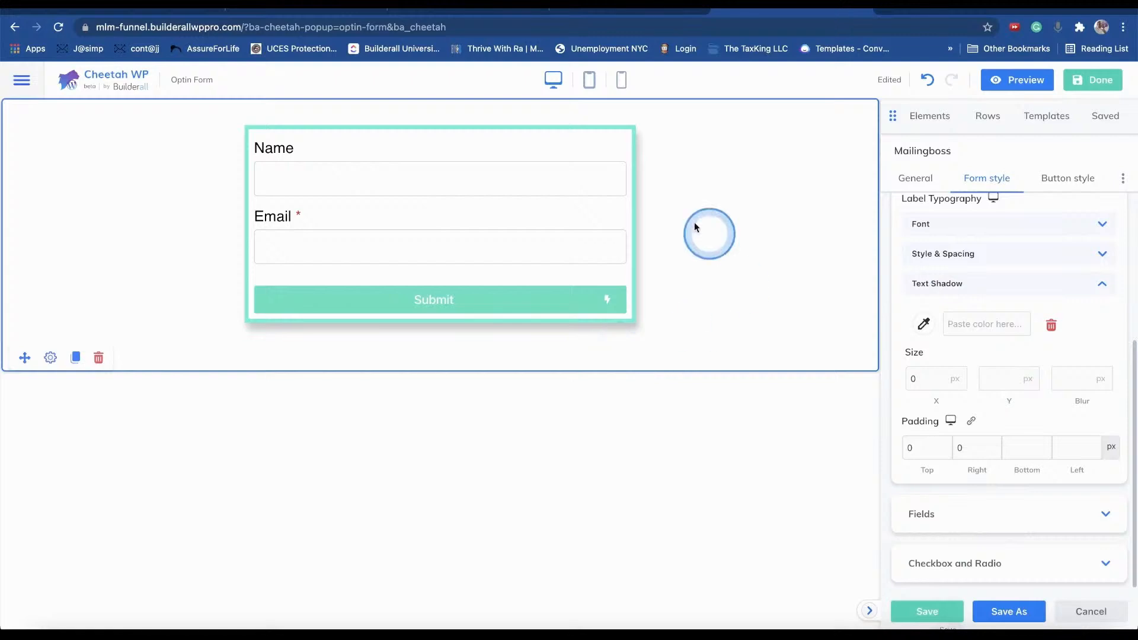
- Review the form container's Radius & Shadow settings
scroll(966, 324, up, 4)
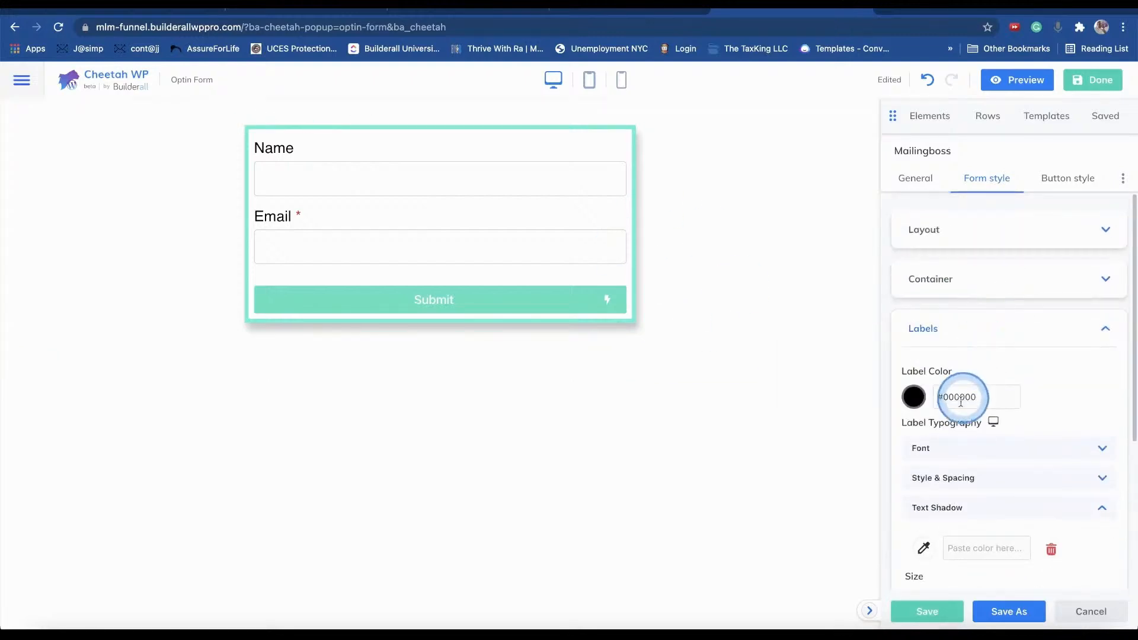
click(964, 331)
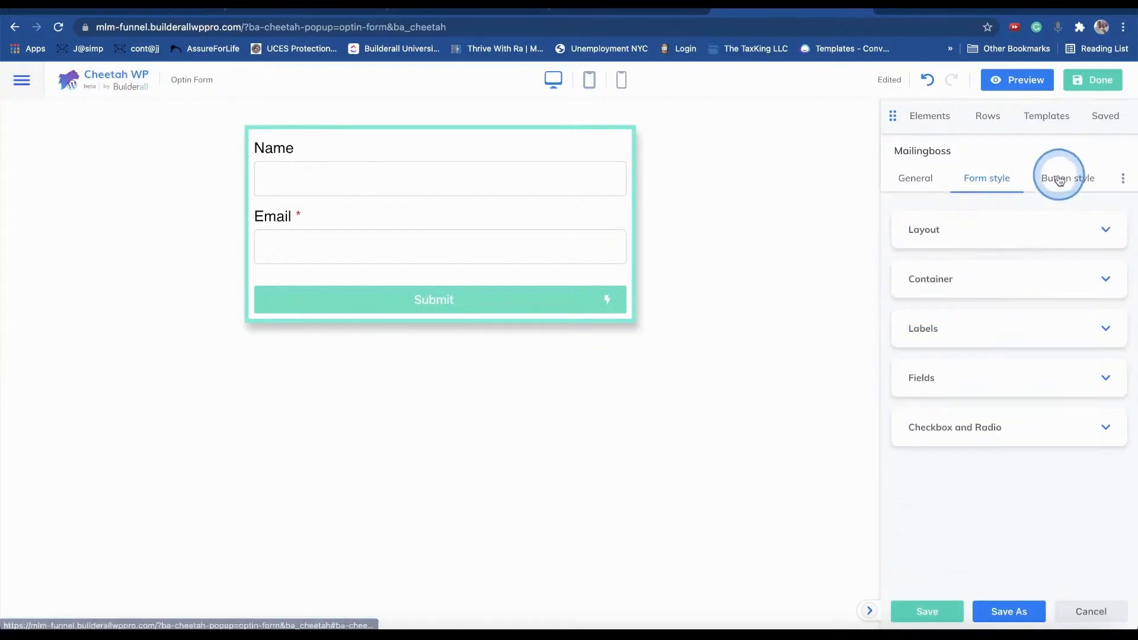
click(1003, 276)
scroll(1003, 323, down, 3)
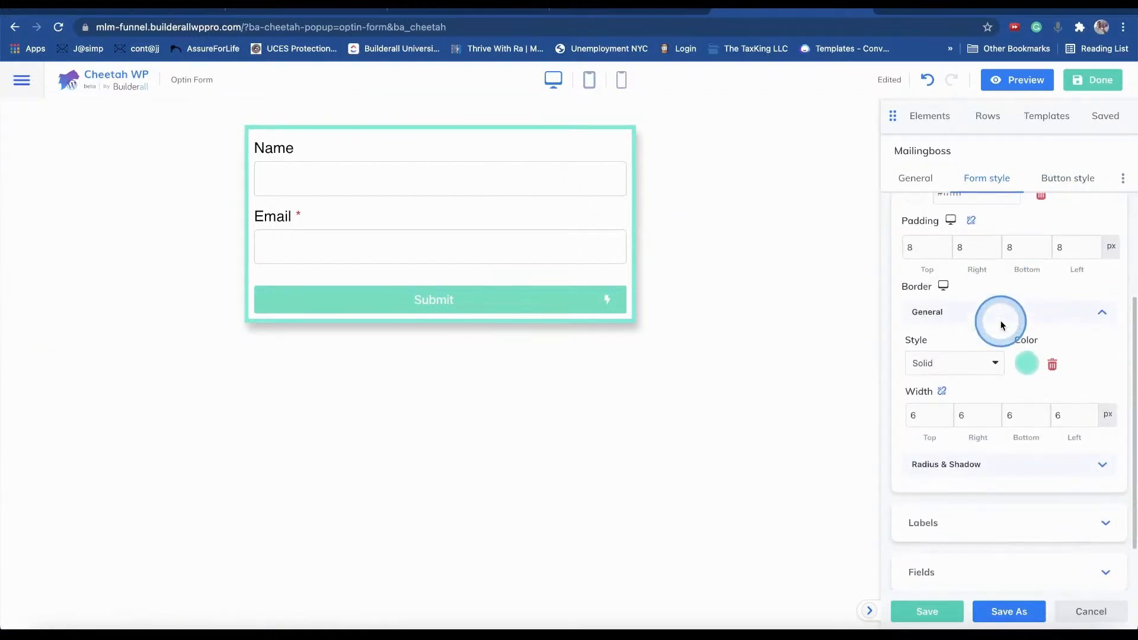
scroll(1001, 325, down, 1)
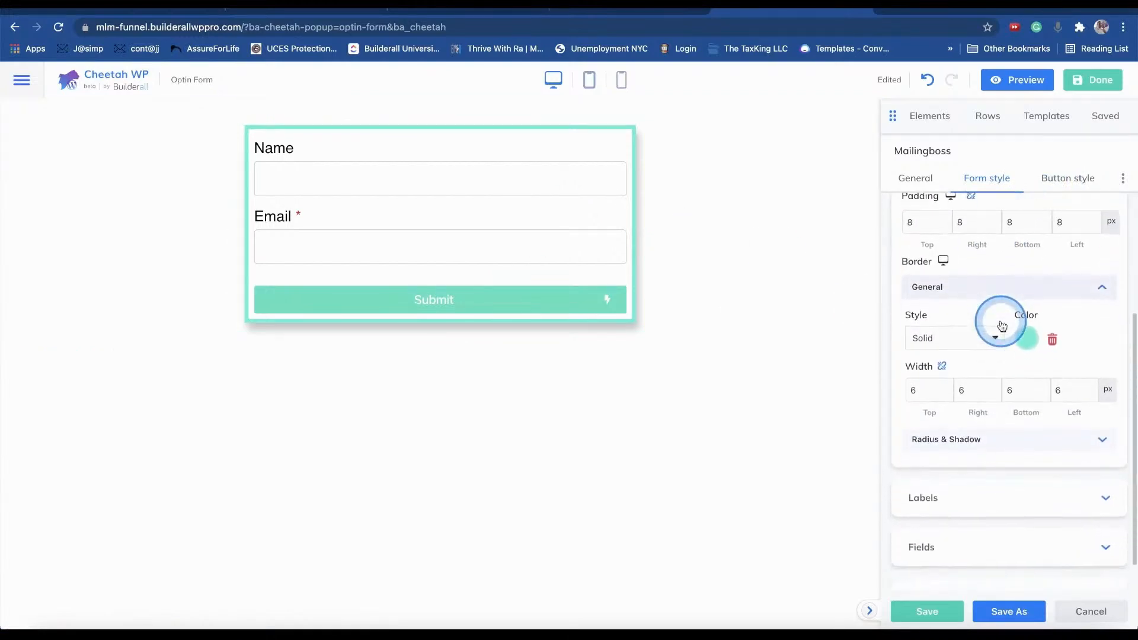
click(952, 447)
scroll(1008, 474, down, 4)
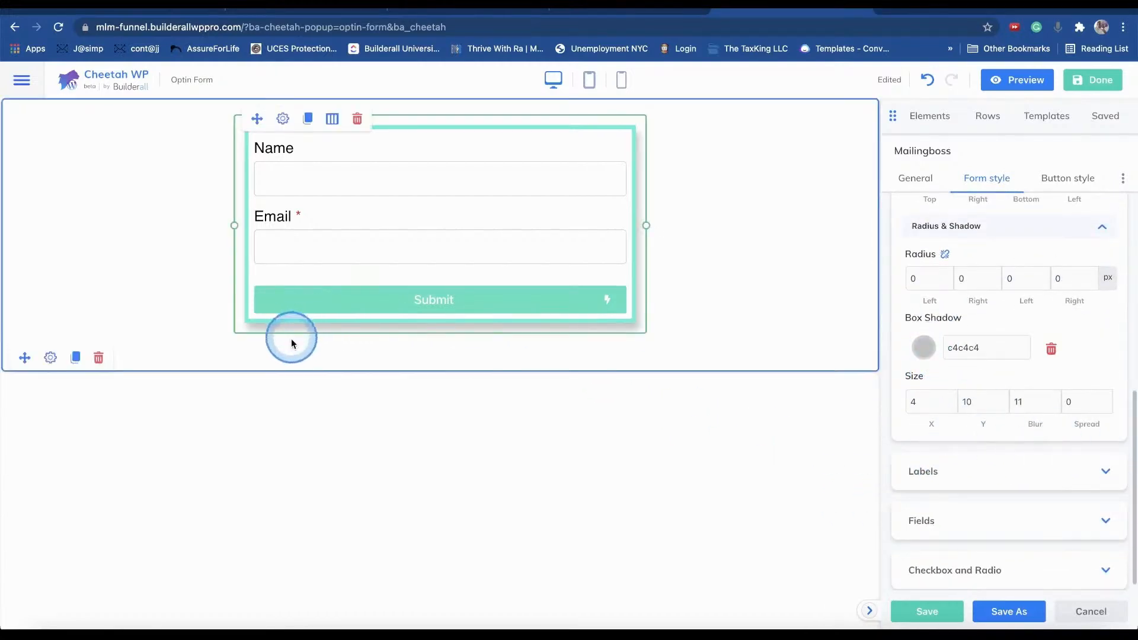
- Publish the Optin Form popup and try its Name and Email fields on the live page
click(1106, 83)
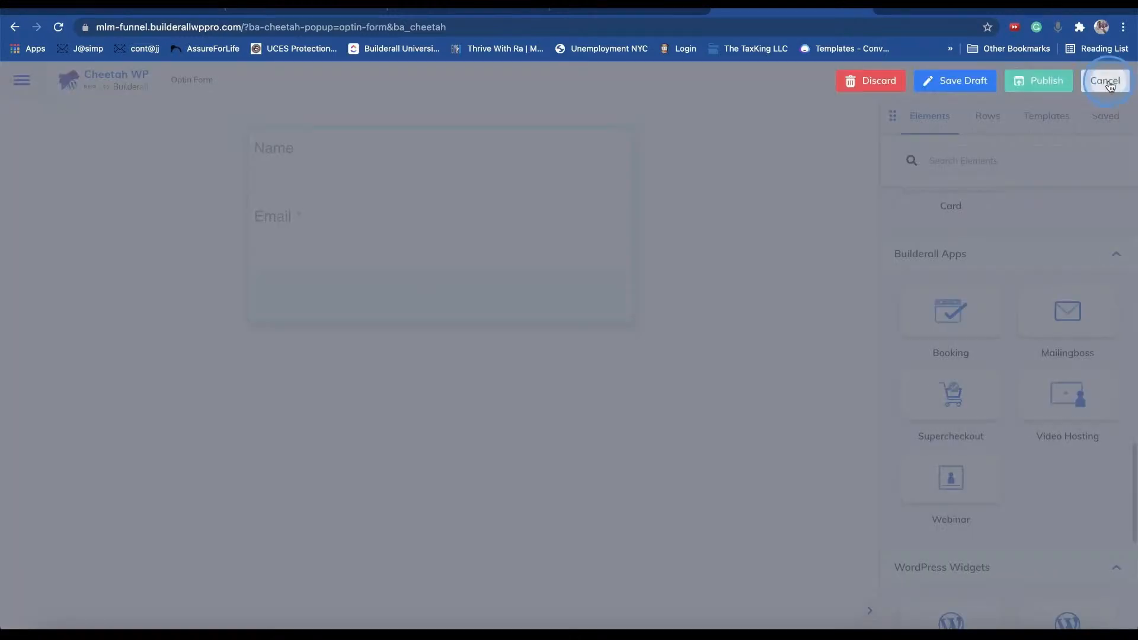
click(1108, 90)
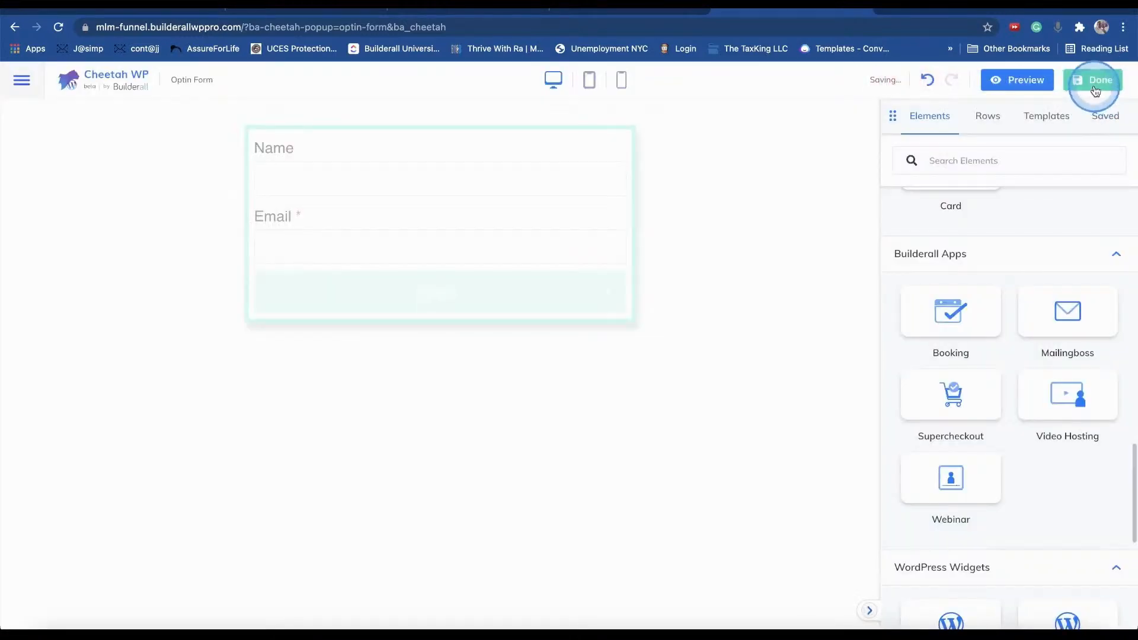
click(1101, 87)
click(1041, 94)
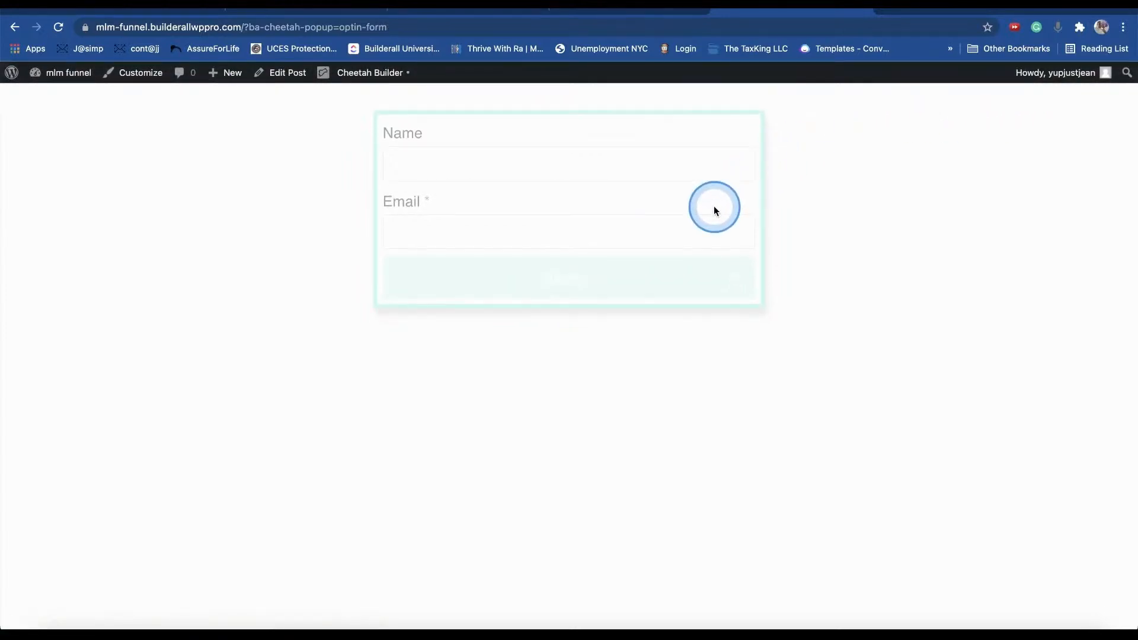
click(484, 225)
click(546, 172)
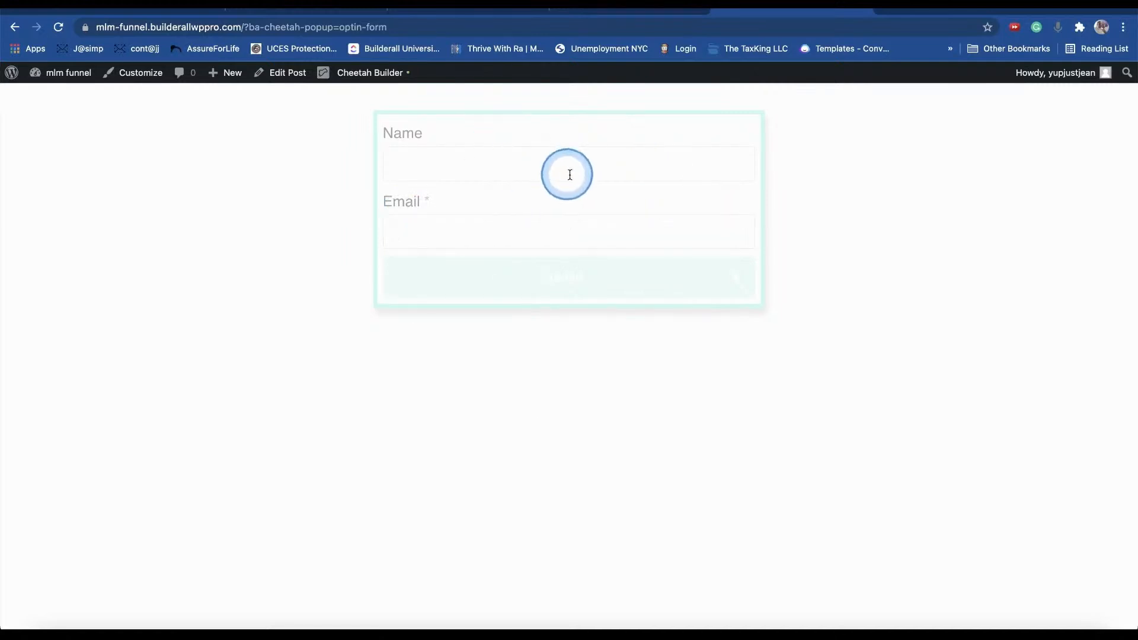
- Look over the live opt-in page, WordPress sites list, office dashboard and MailingBoss list, then return to the Capture Page builder
click(632, 9)
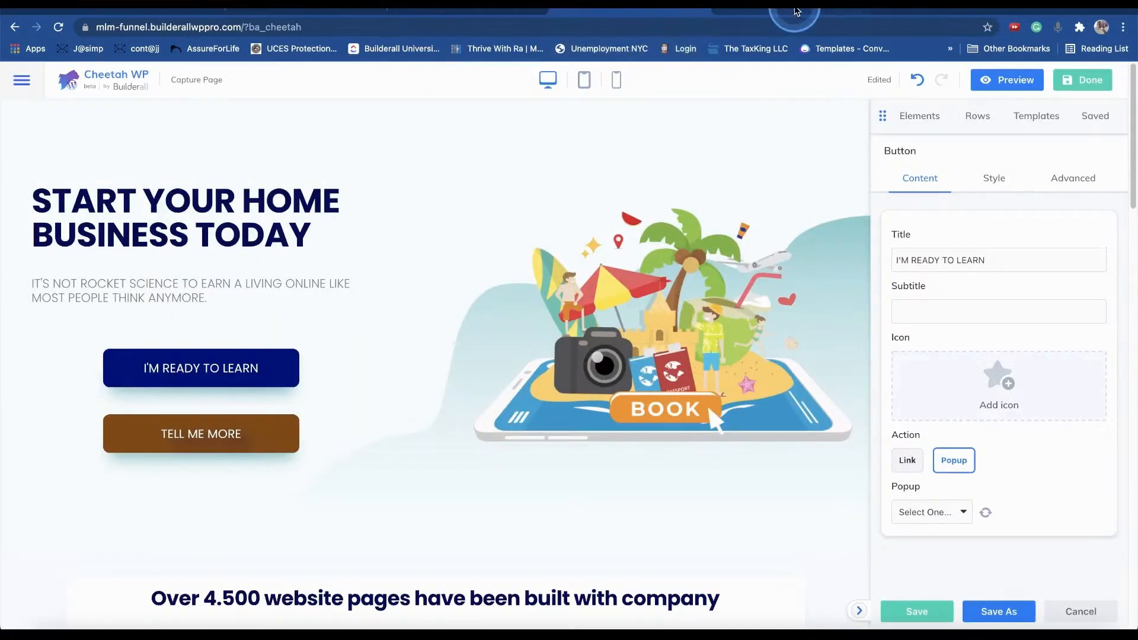
click(862, 10)
click(862, 9)
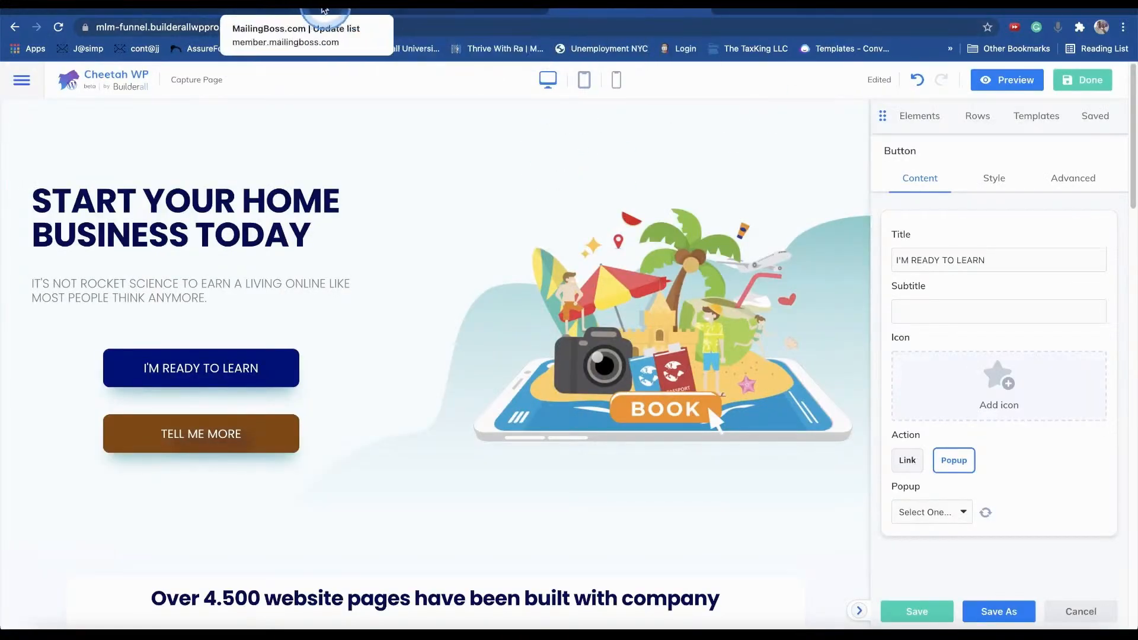
click(484, 11)
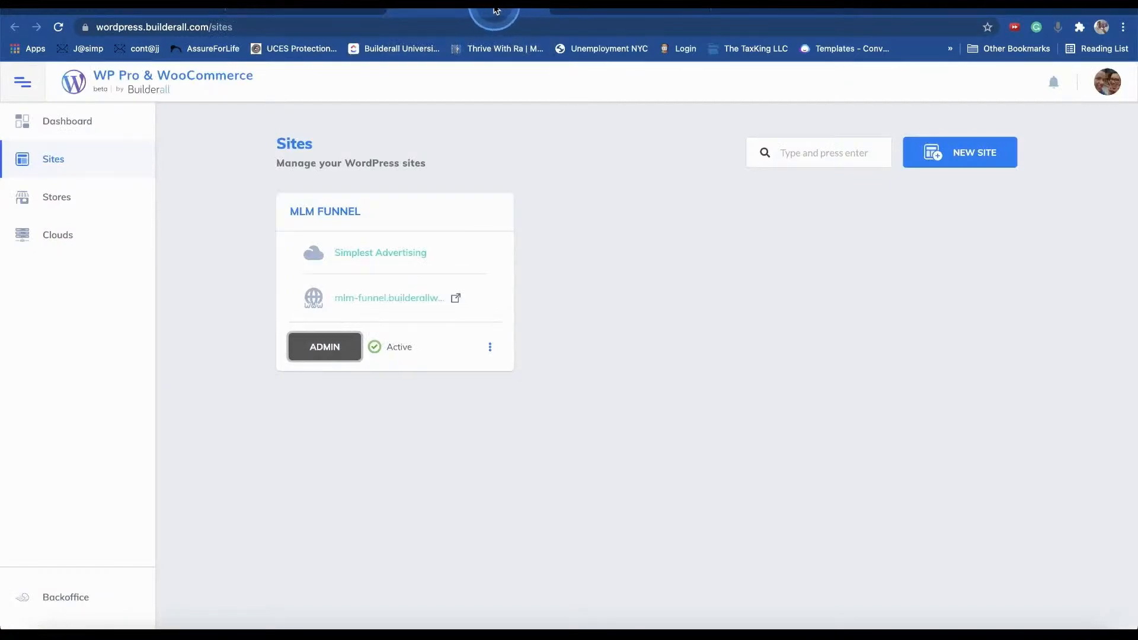
click(300, 11)
click(159, 9)
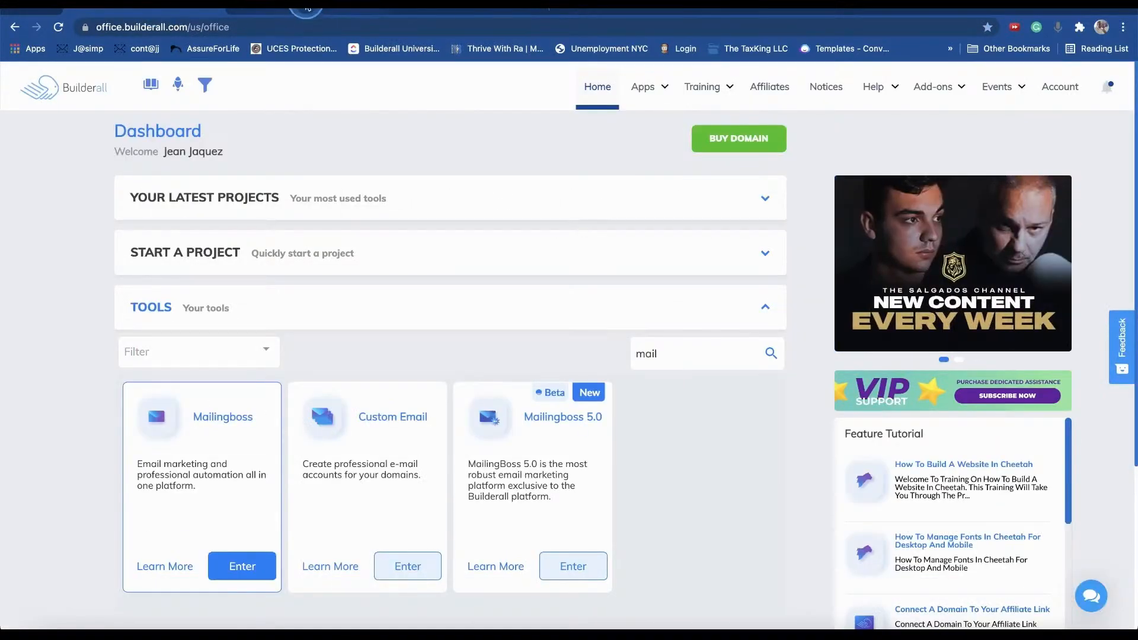
click(307, 9)
click(485, 9)
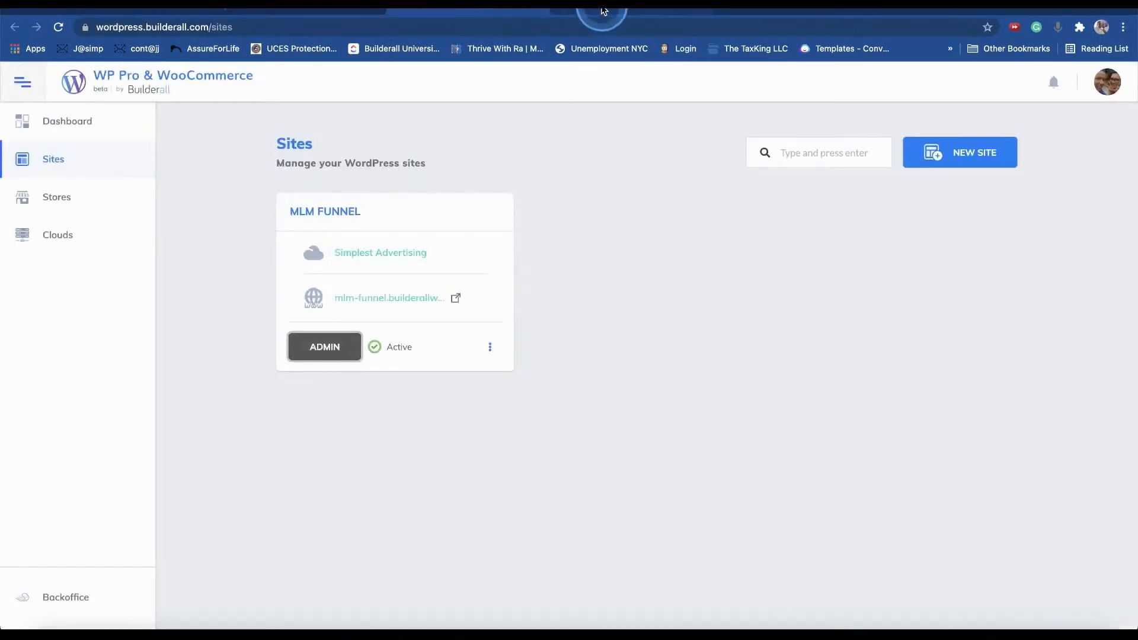
click(638, 8)
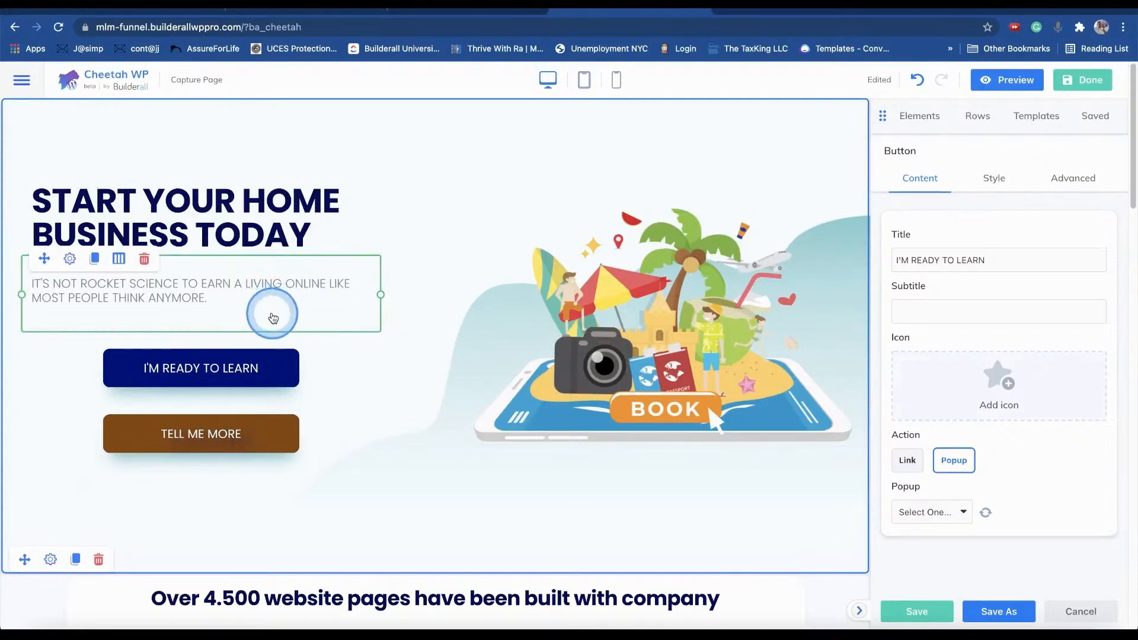
- Make the I'M READY TO LEARN button open the Optin Form popup instead of its link
click(407, 370)
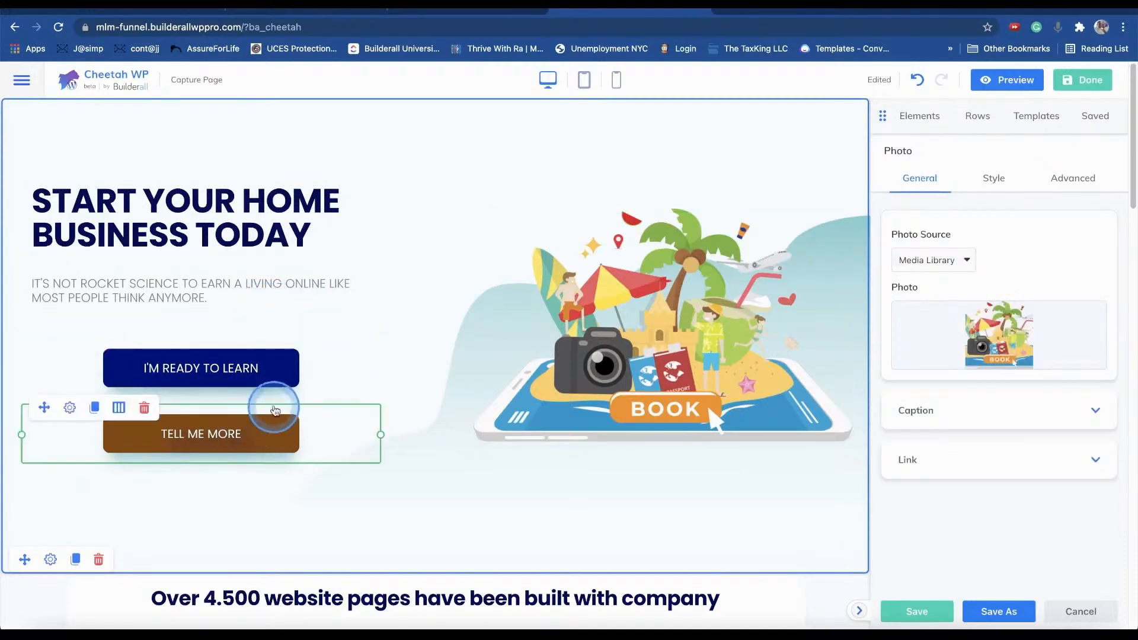
click(253, 368)
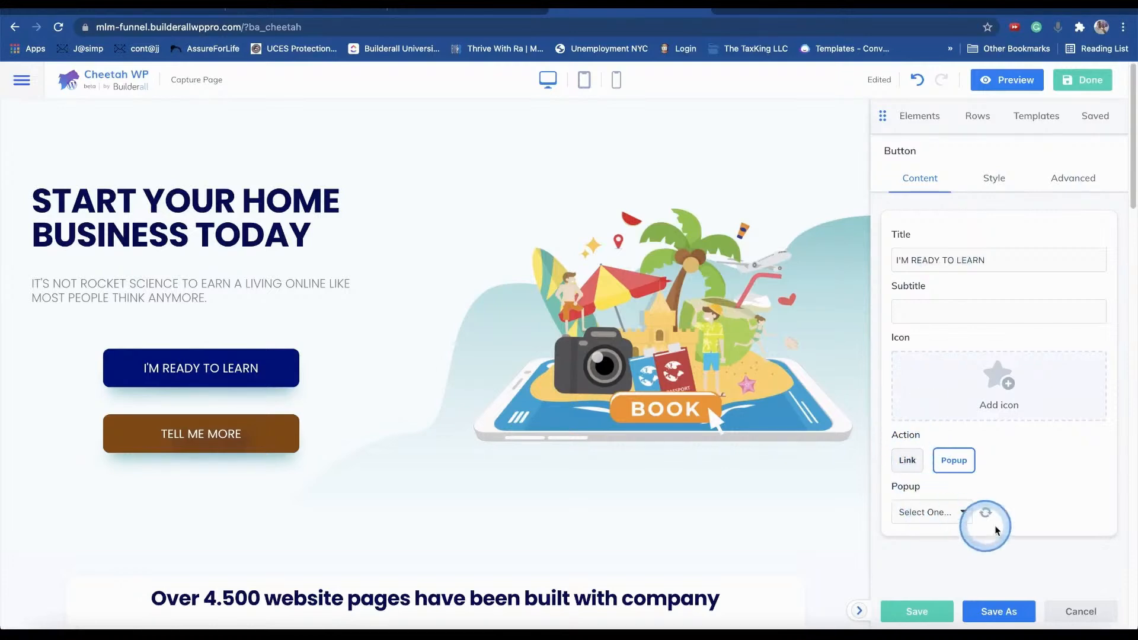
click(906, 460)
click(959, 461)
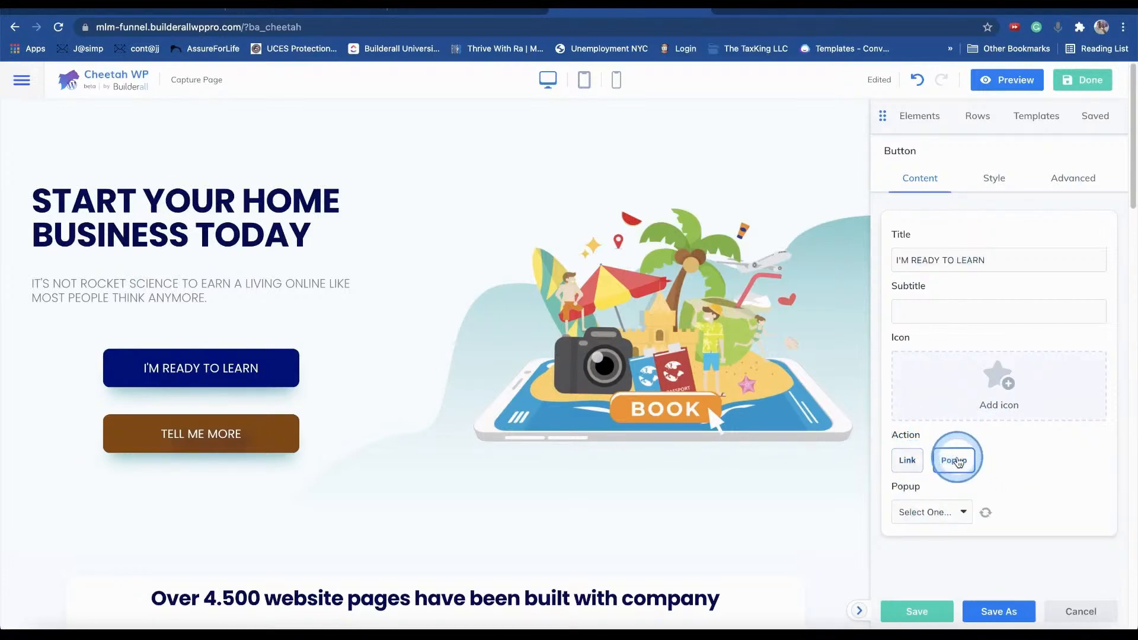
click(916, 462)
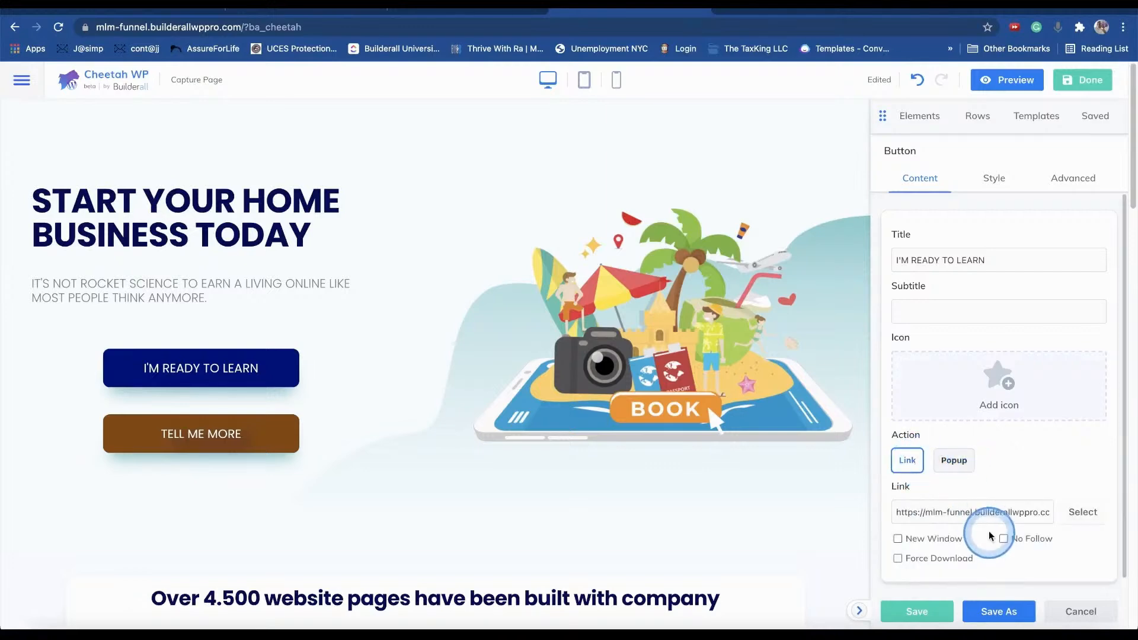
triple_click(1007, 514)
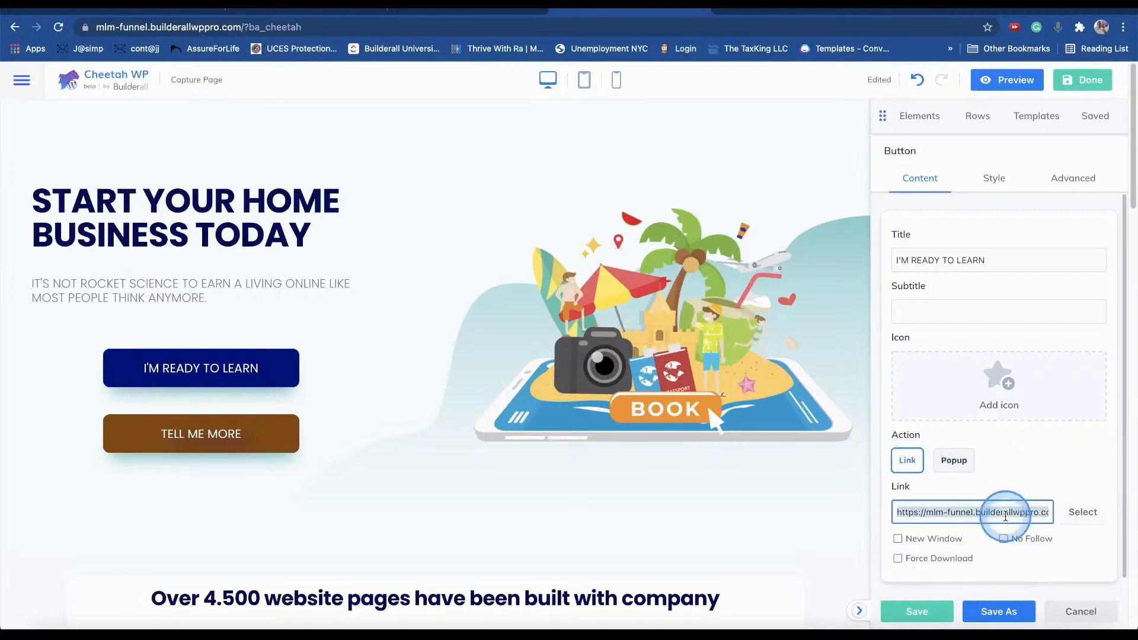
key(BackSpace)
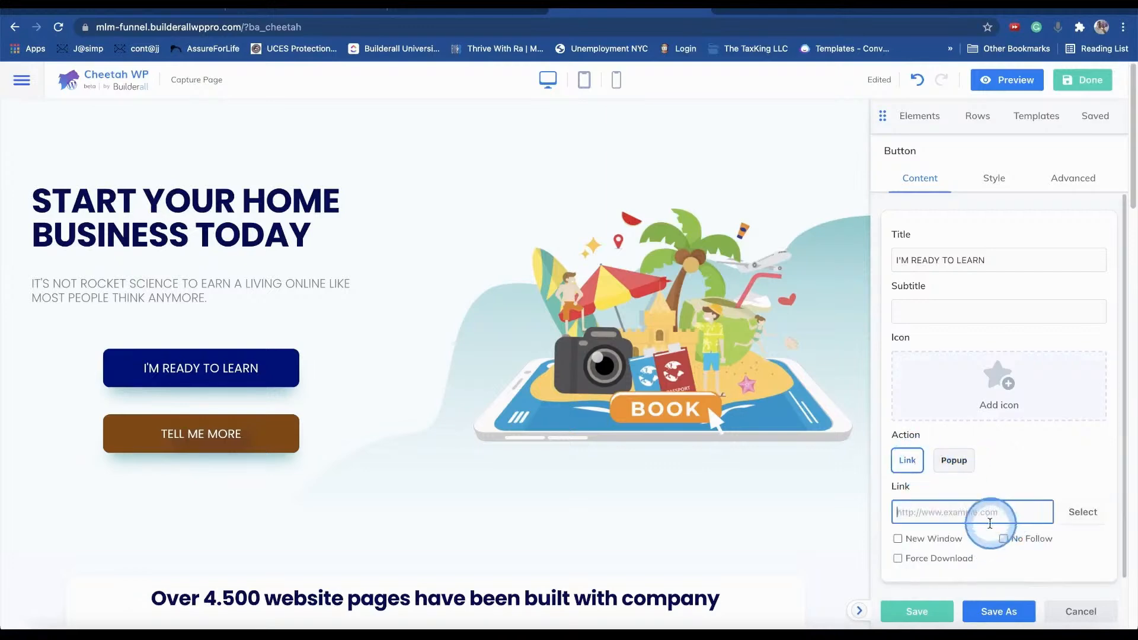
click(954, 461)
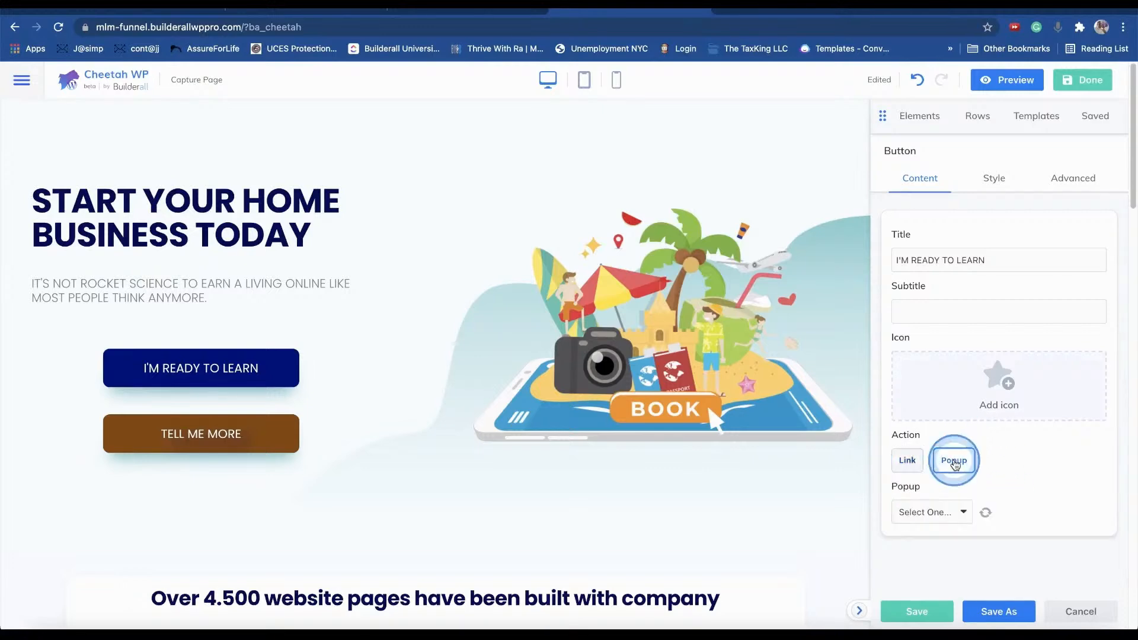
click(926, 513)
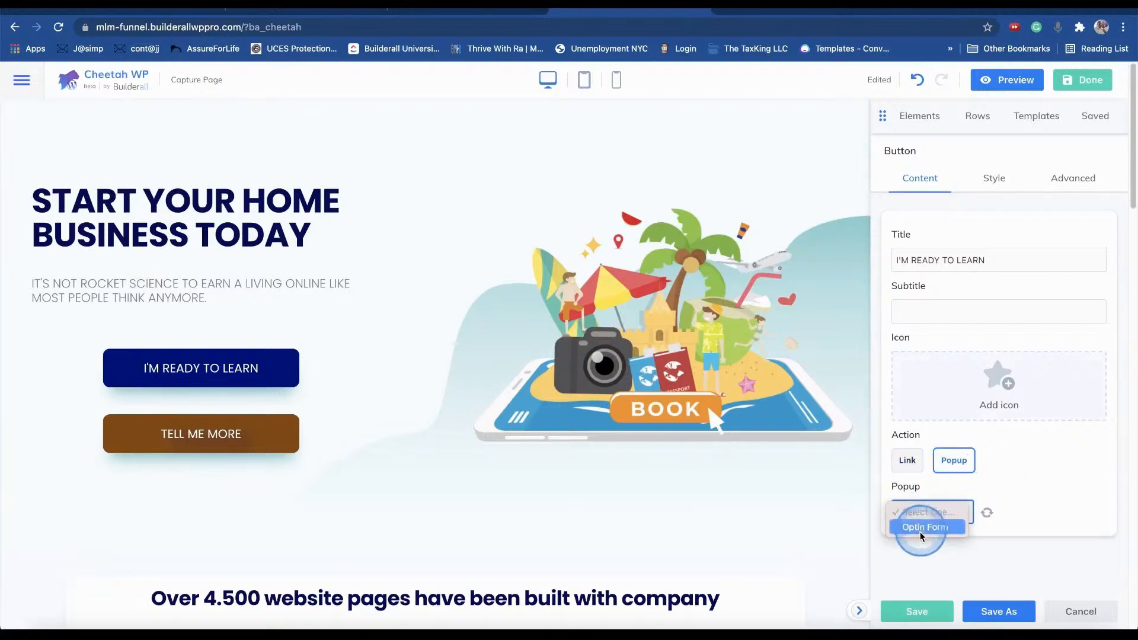
click(922, 528)
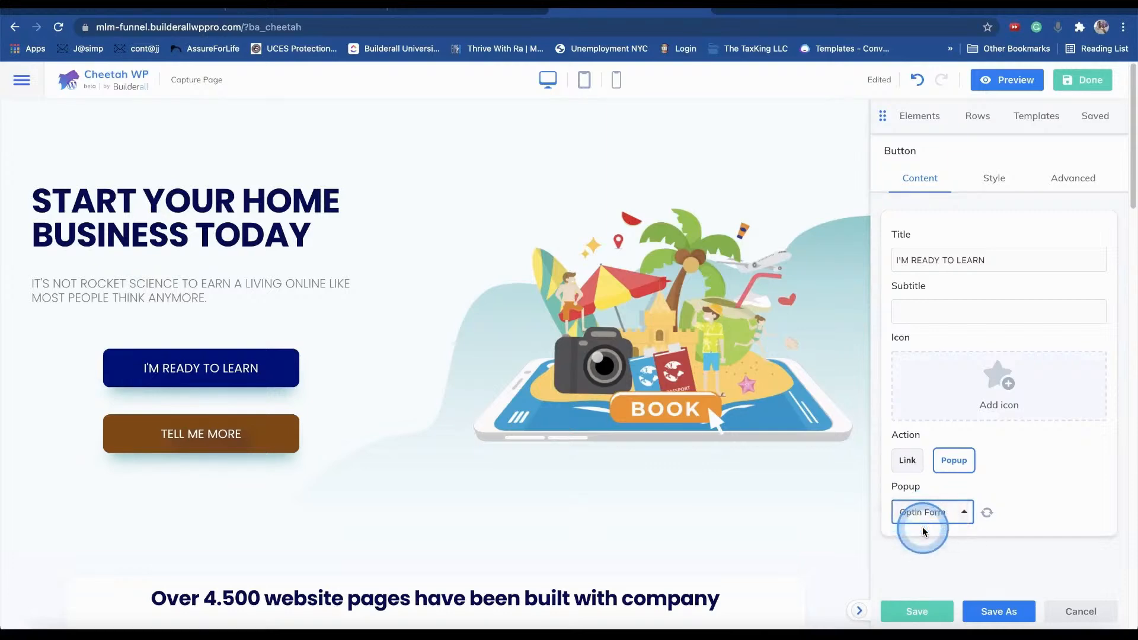
- Point the TELL ME MORE button to the Optin Form popup too, clearing its link, and finish editing
click(239, 448)
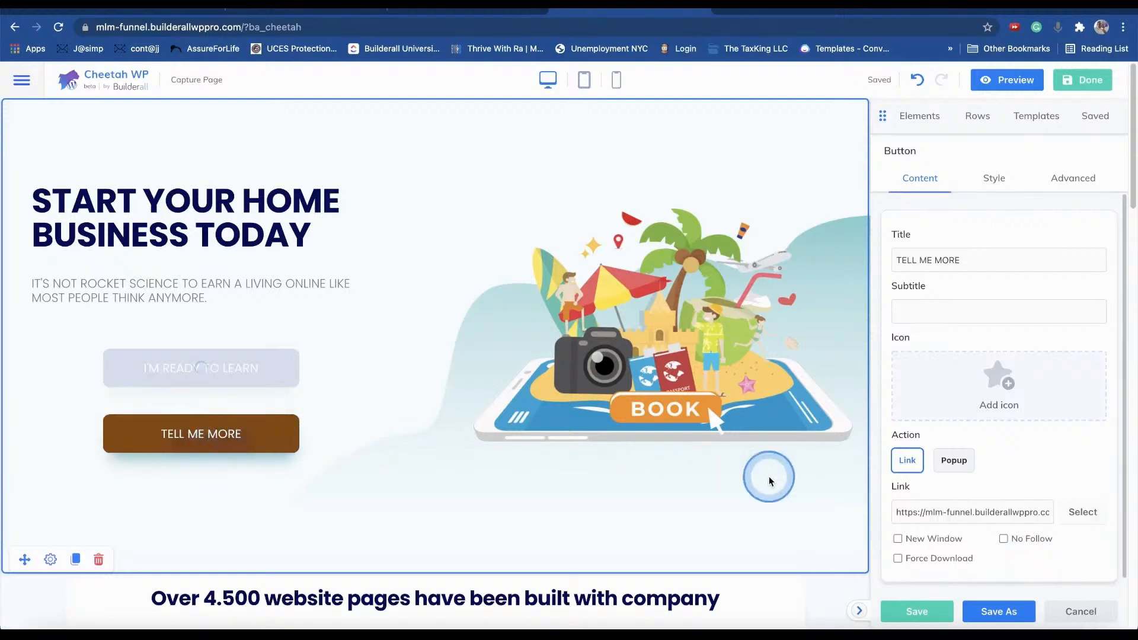
triple_click(922, 515)
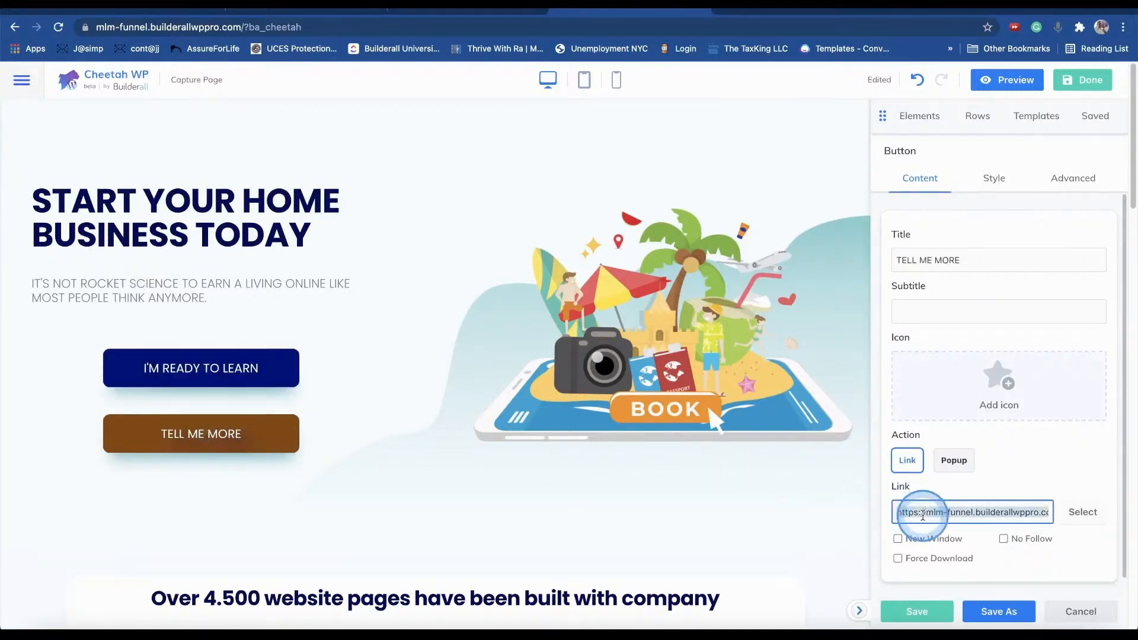
key(BackSpace)
click(954, 461)
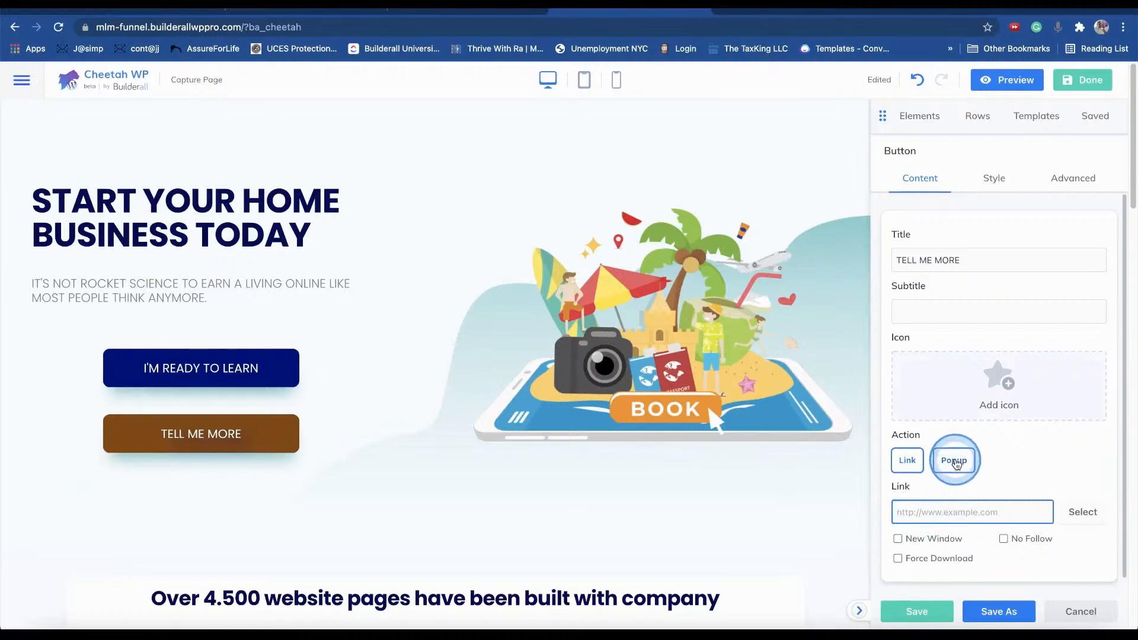
click(951, 513)
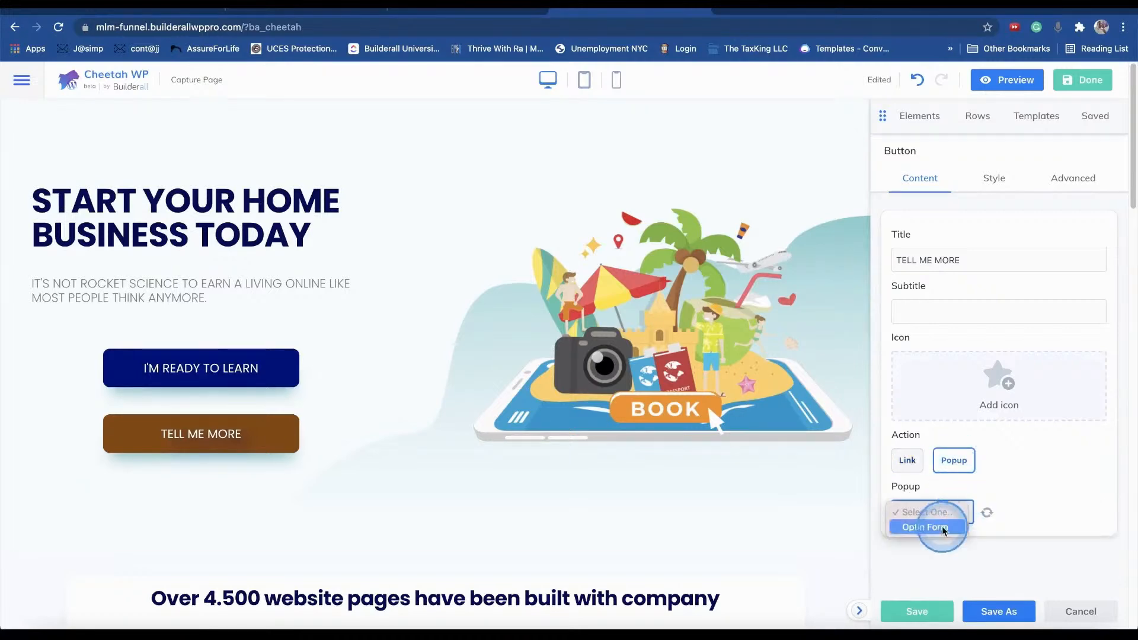
click(928, 527)
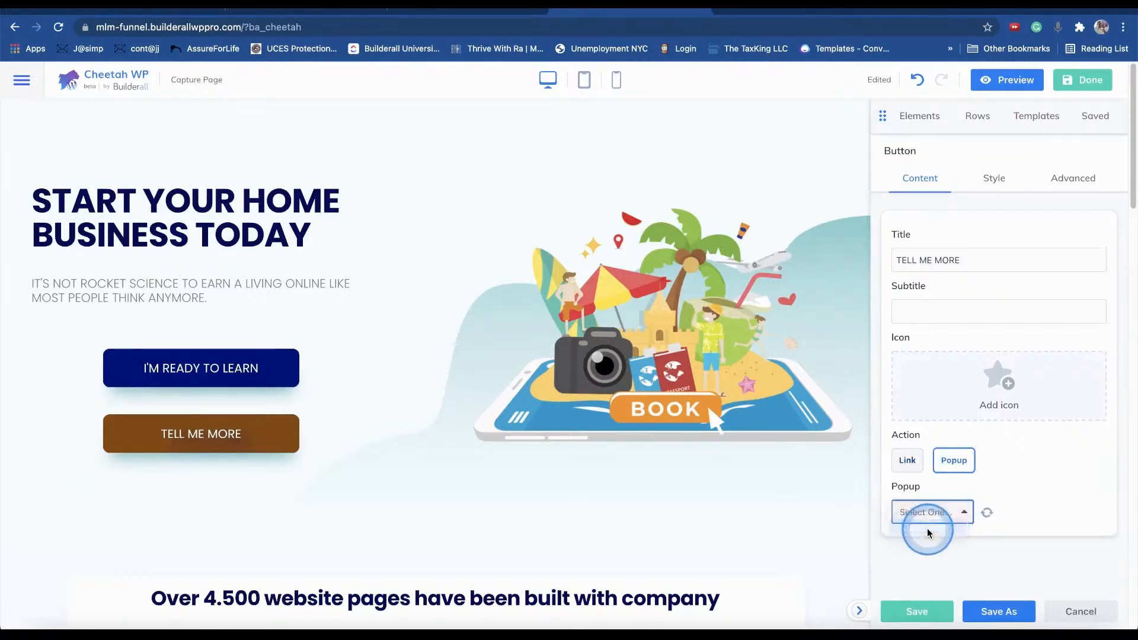
click(354, 501)
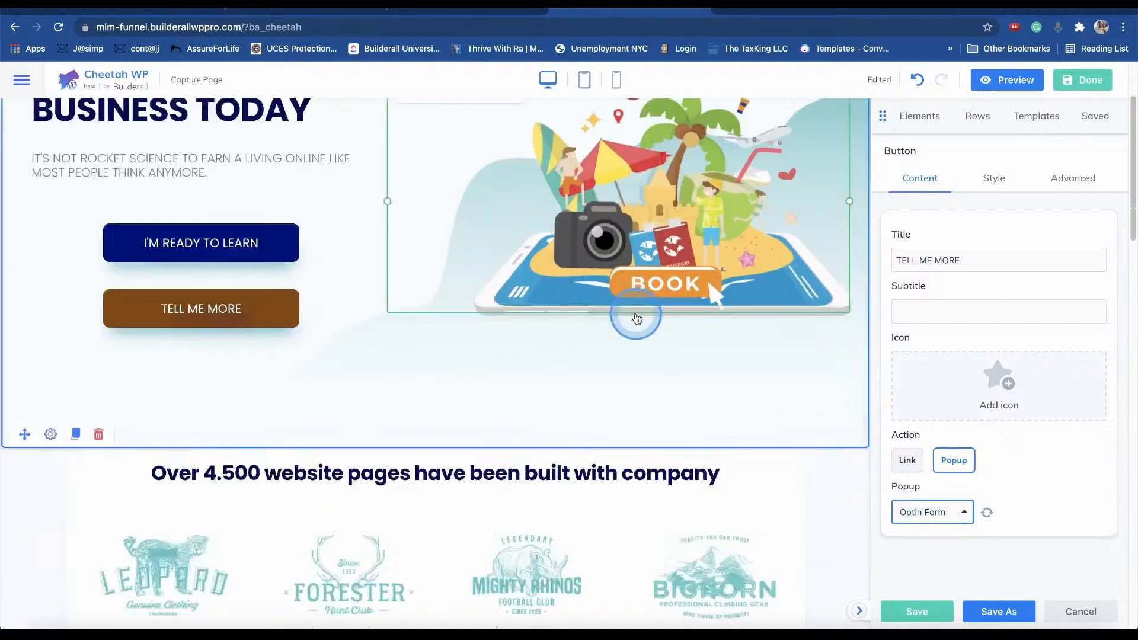
click(636, 319)
click(1079, 87)
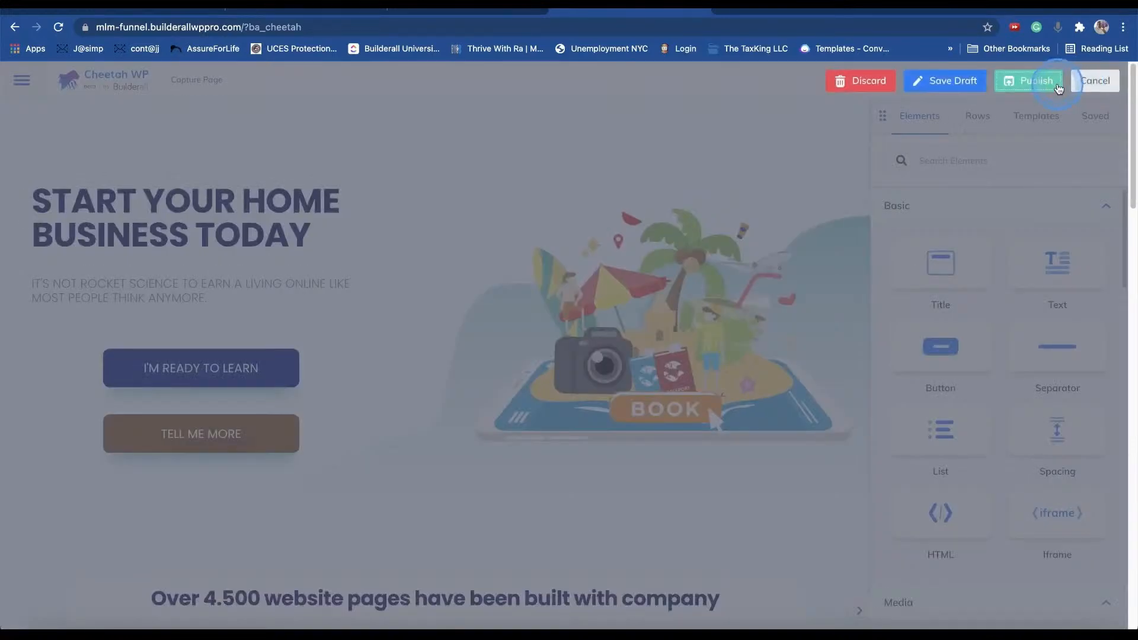
- Publish the page, confirm I'M READY TO LEARN pops up the Name/Email form, then reopen the builder
click(1058, 87)
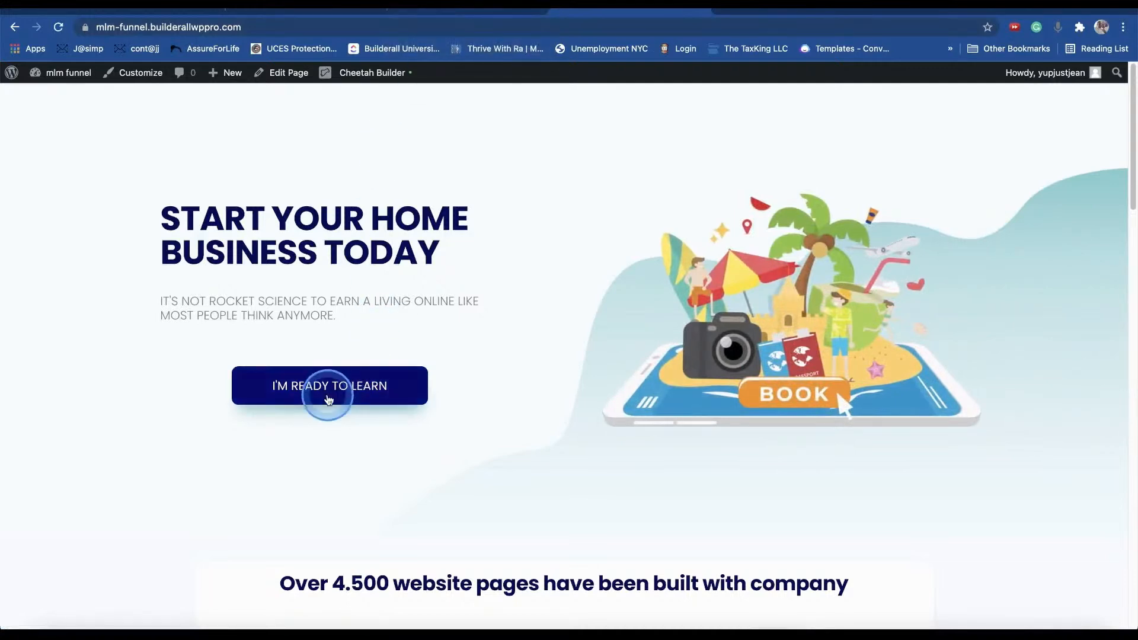
click(355, 398)
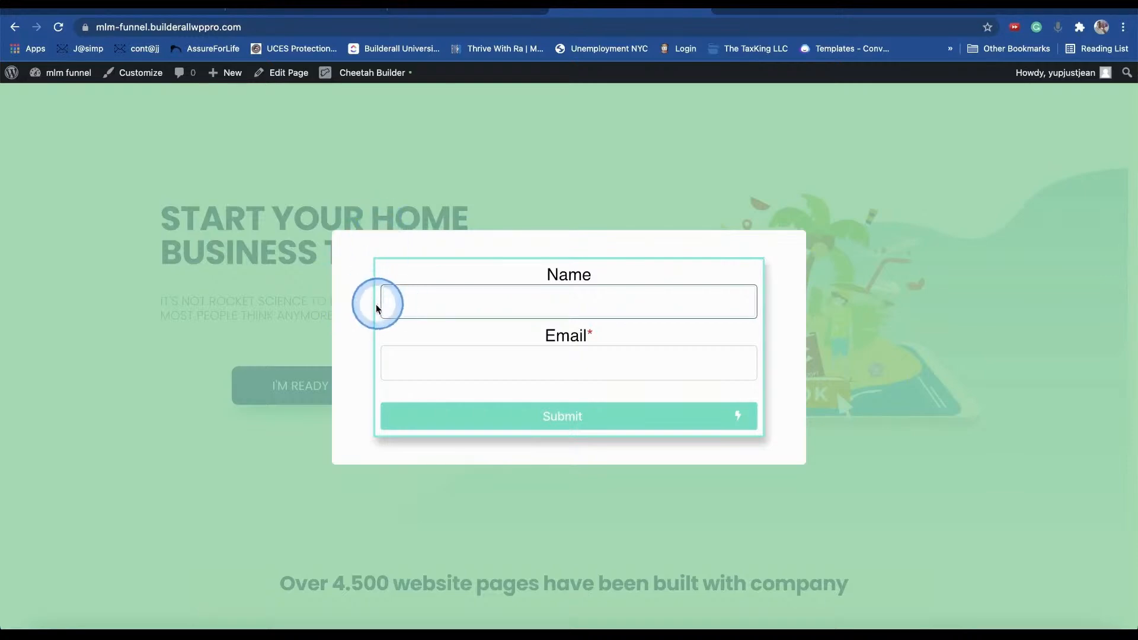
click(874, 315)
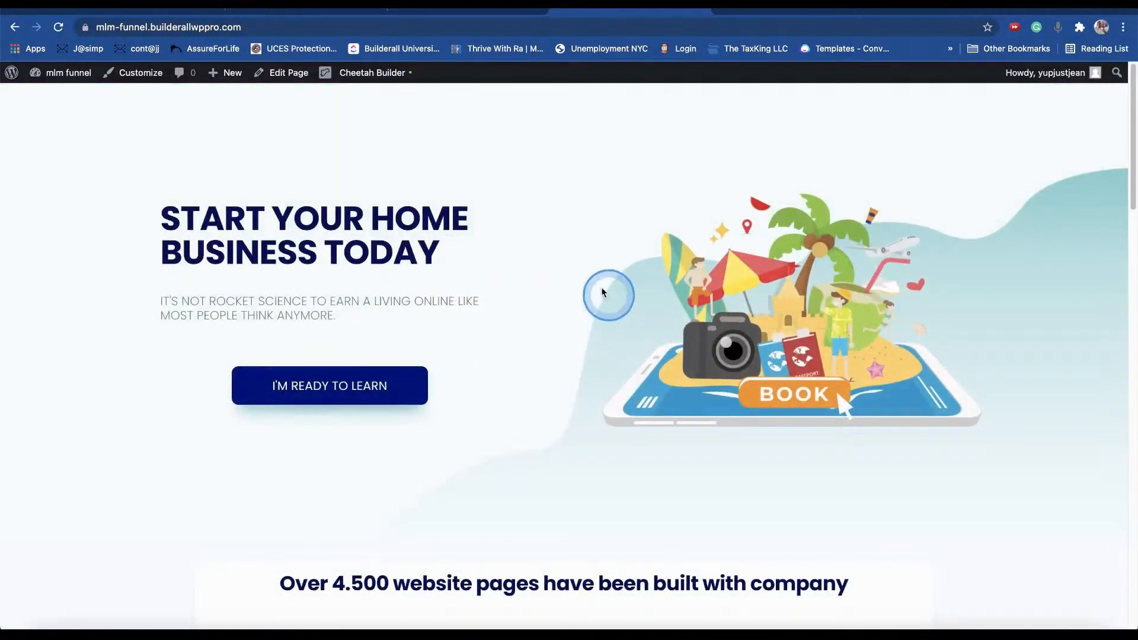
click(362, 72)
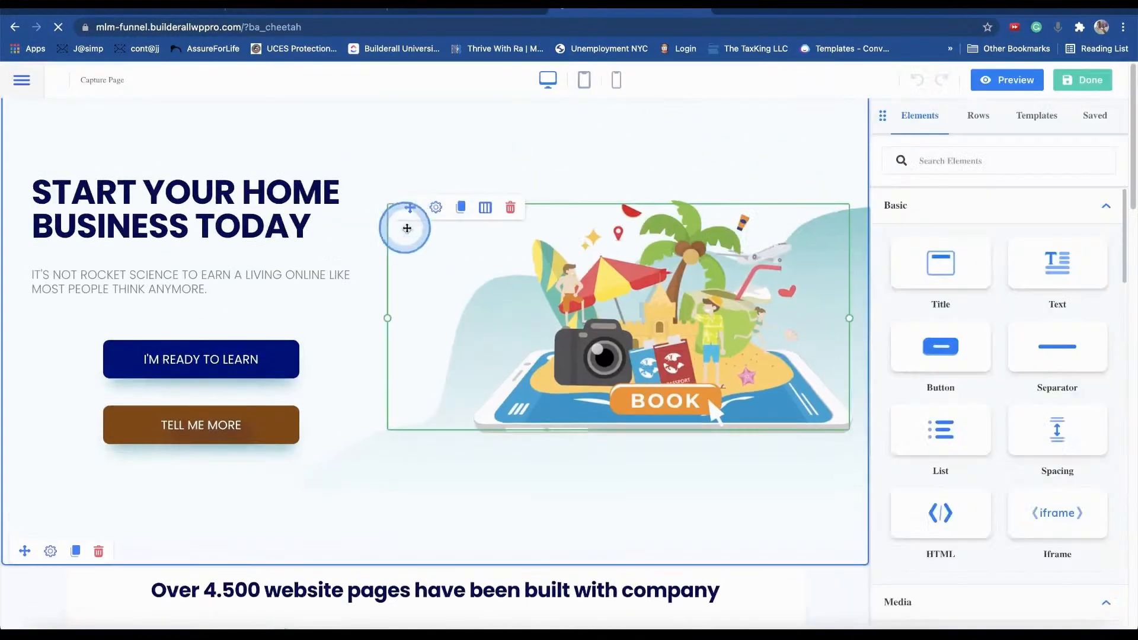
- Open Global Settings and expand the Layout > Popups section
click(21, 79)
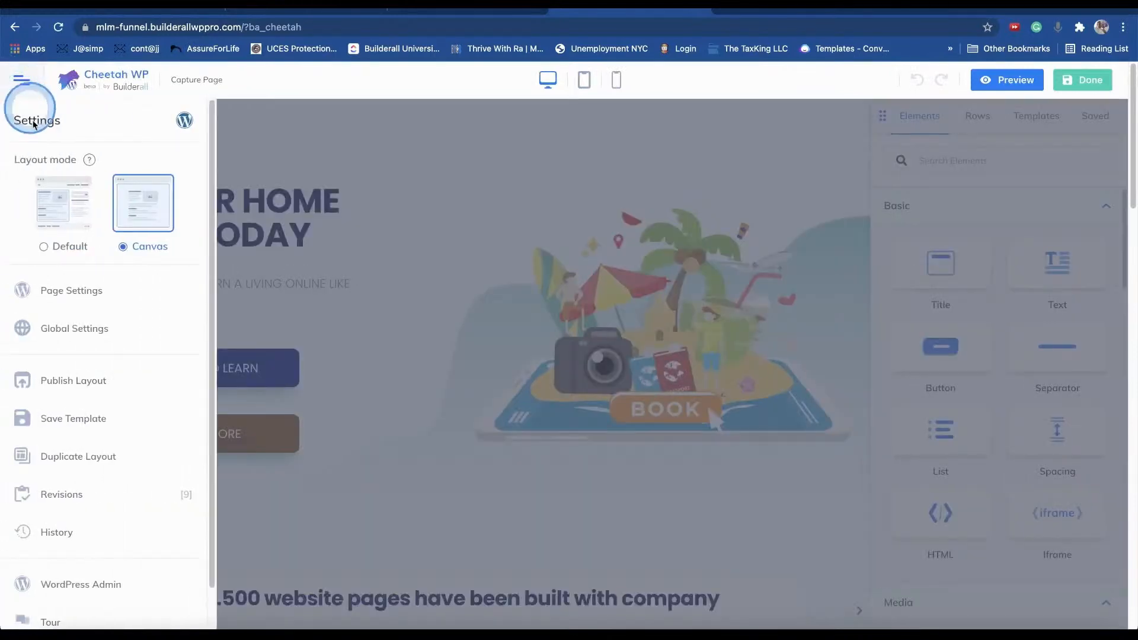
click(93, 325)
click(679, 428)
click(965, 177)
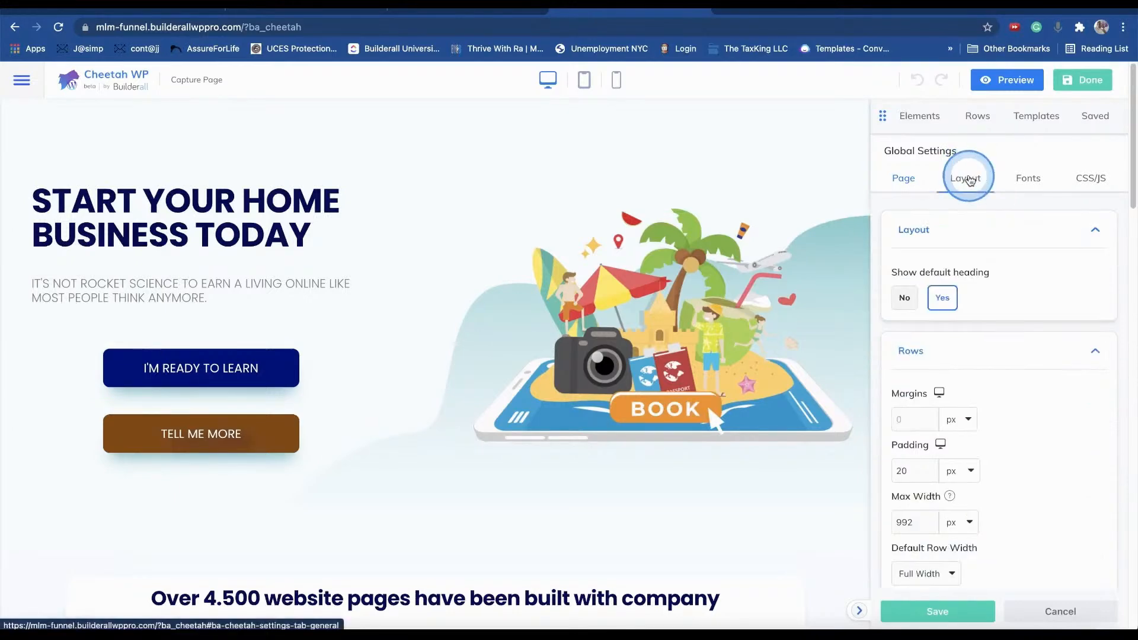
click(978, 359)
click(986, 235)
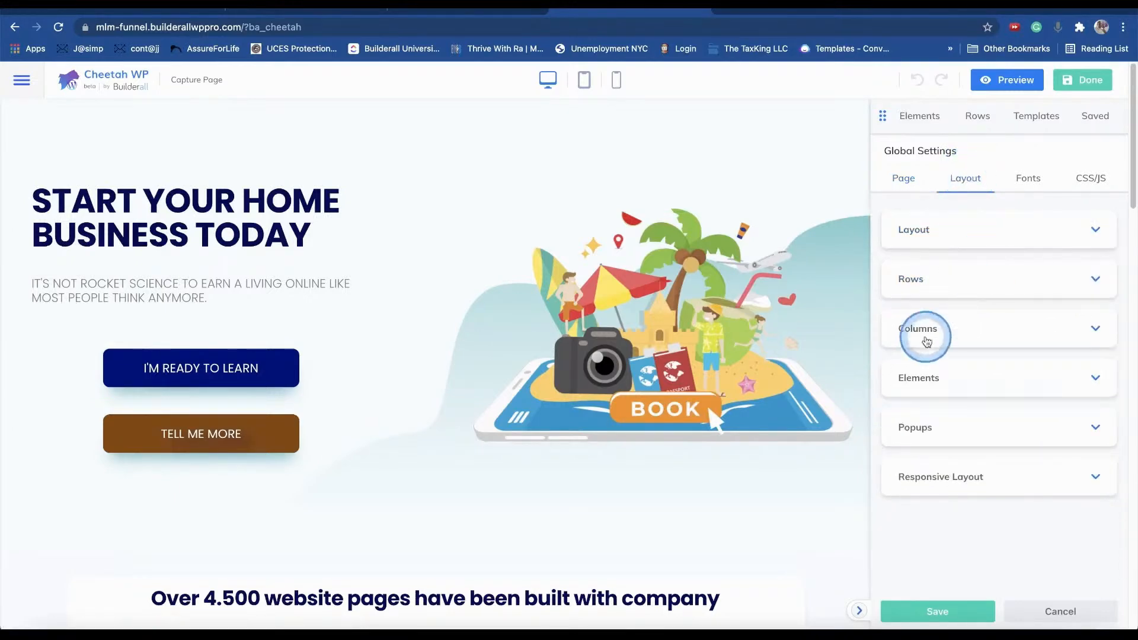
click(917, 430)
scroll(985, 334, down, 1)
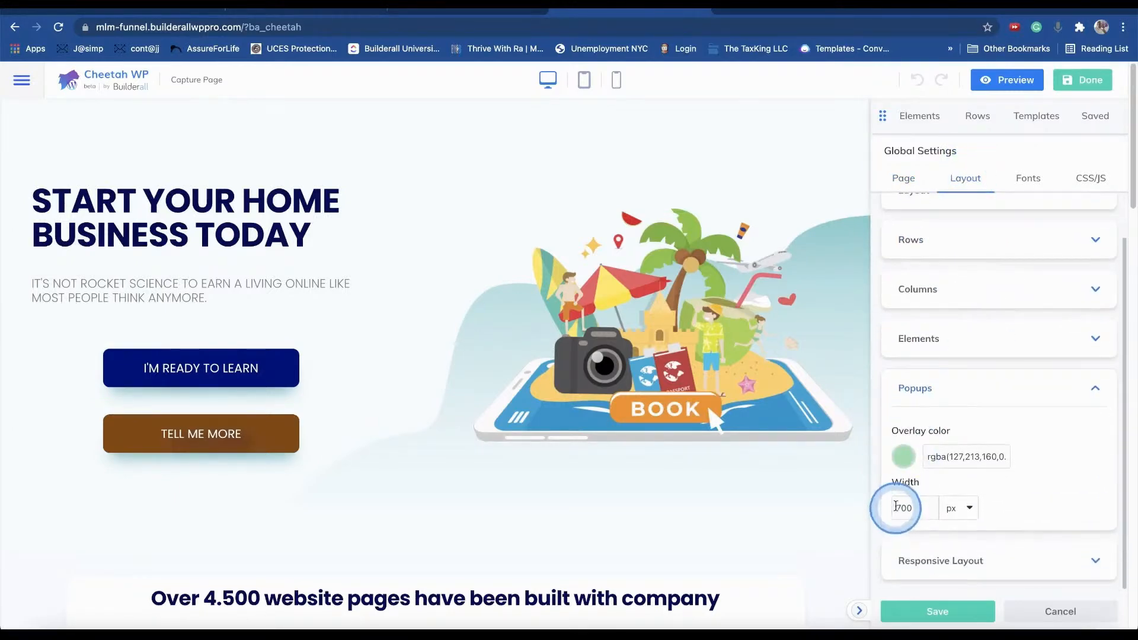
- Set the popup overlay to light grey rgba(193,193,193,0.8) and publish the page
click(906, 459)
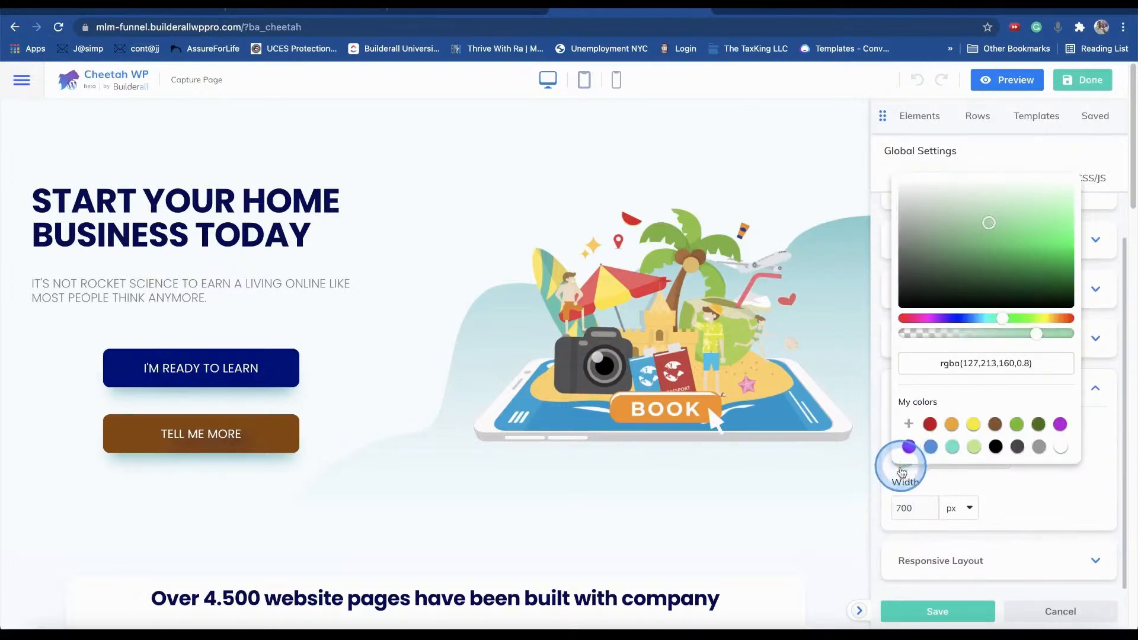
click(896, 235)
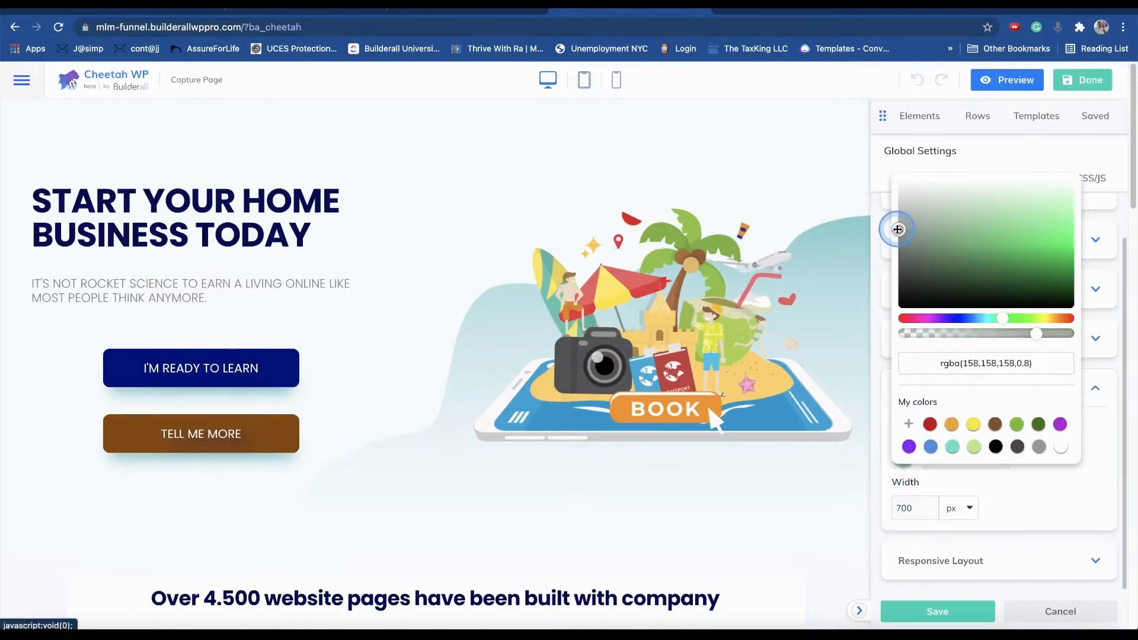
drag(897, 218, 899, 211)
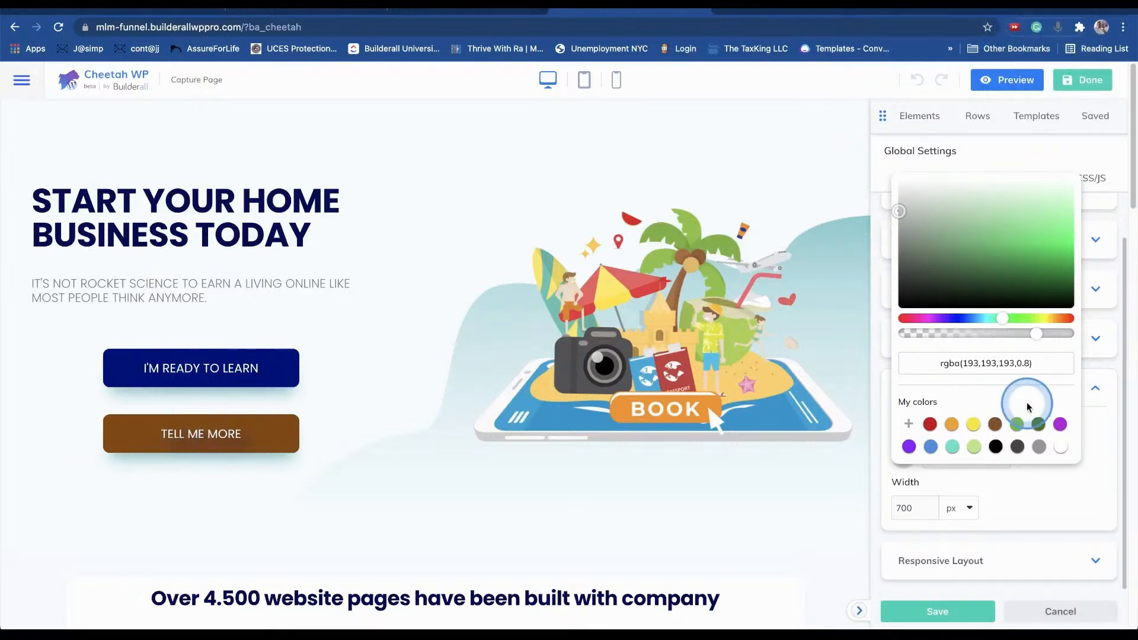
click(1093, 82)
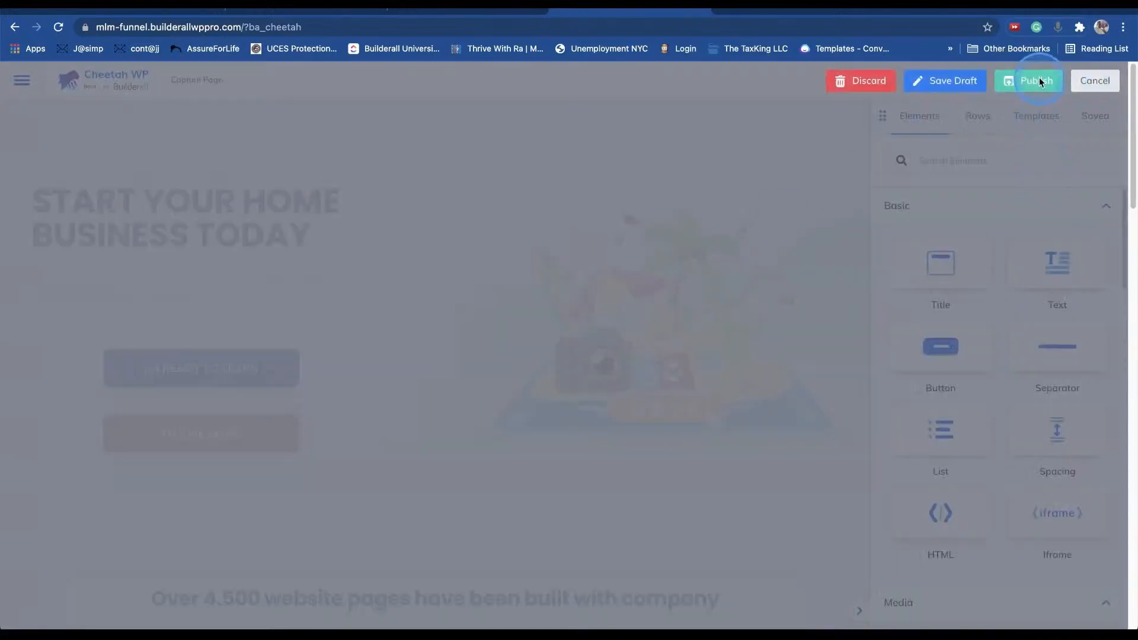
click(1037, 81)
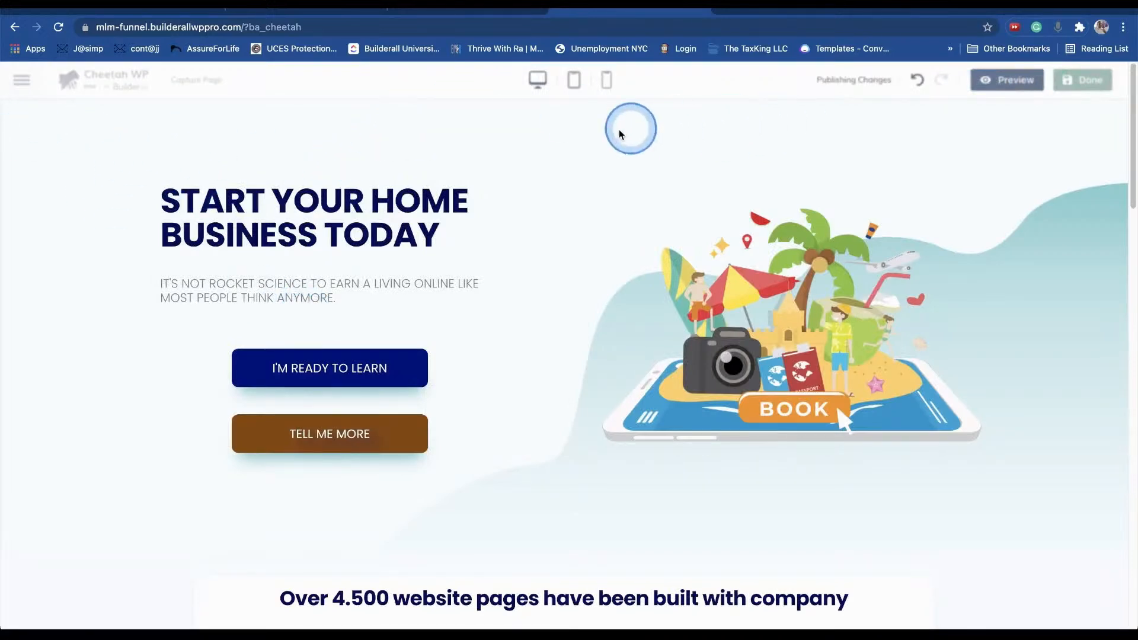
- From WordPress admin's Cheetah Builder Popups list, open Optin Form in the builder
mouse_move(68, 77)
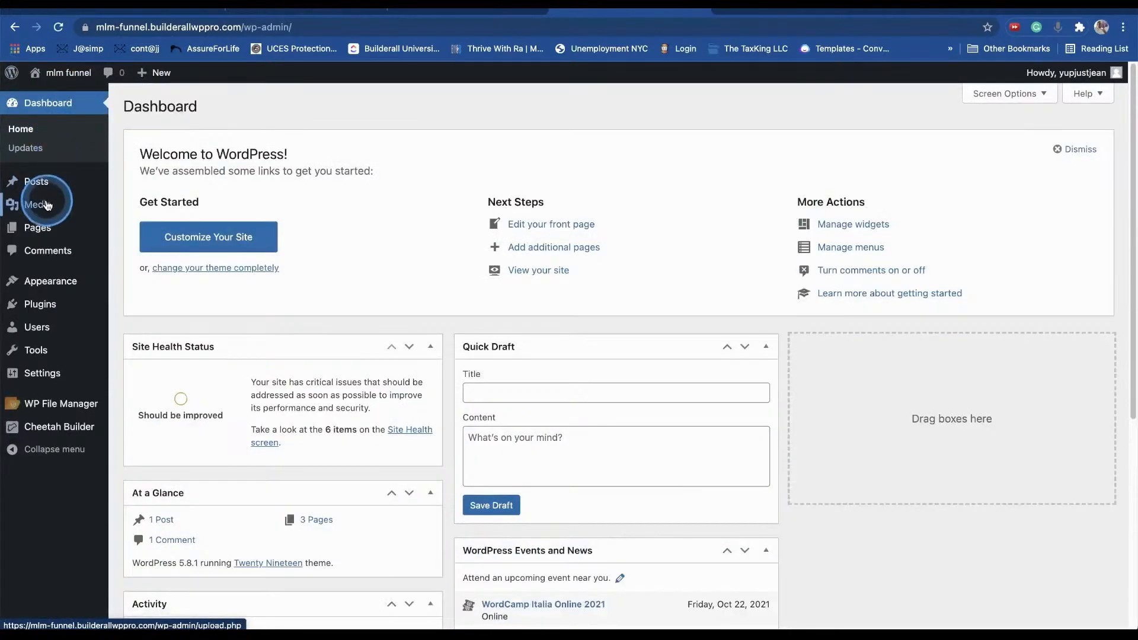
mouse_move(59, 427)
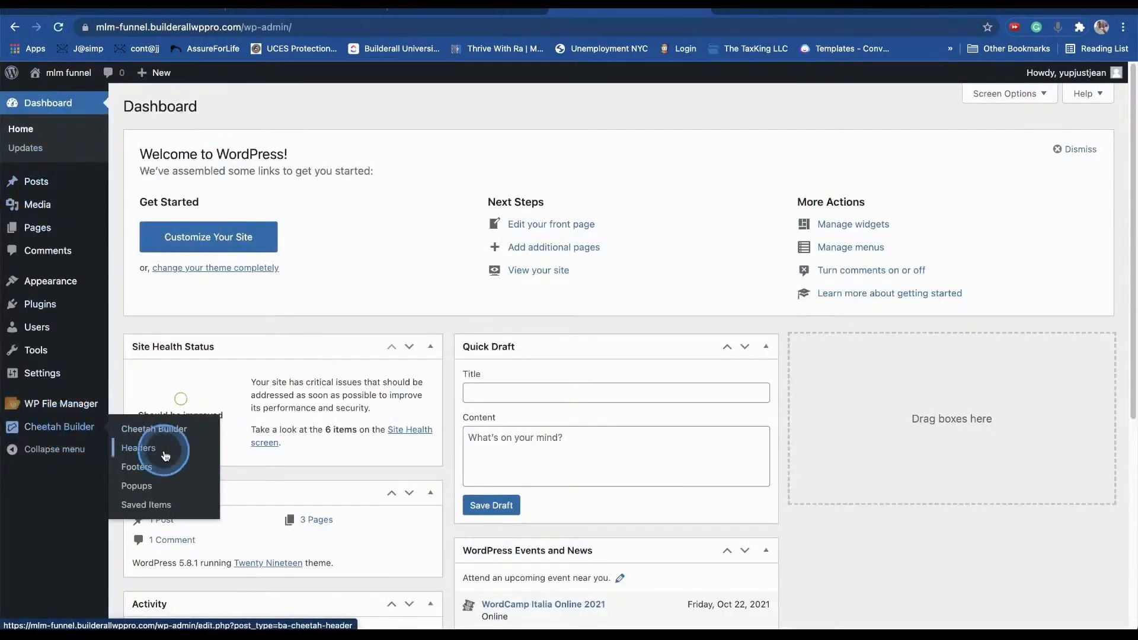
click(148, 486)
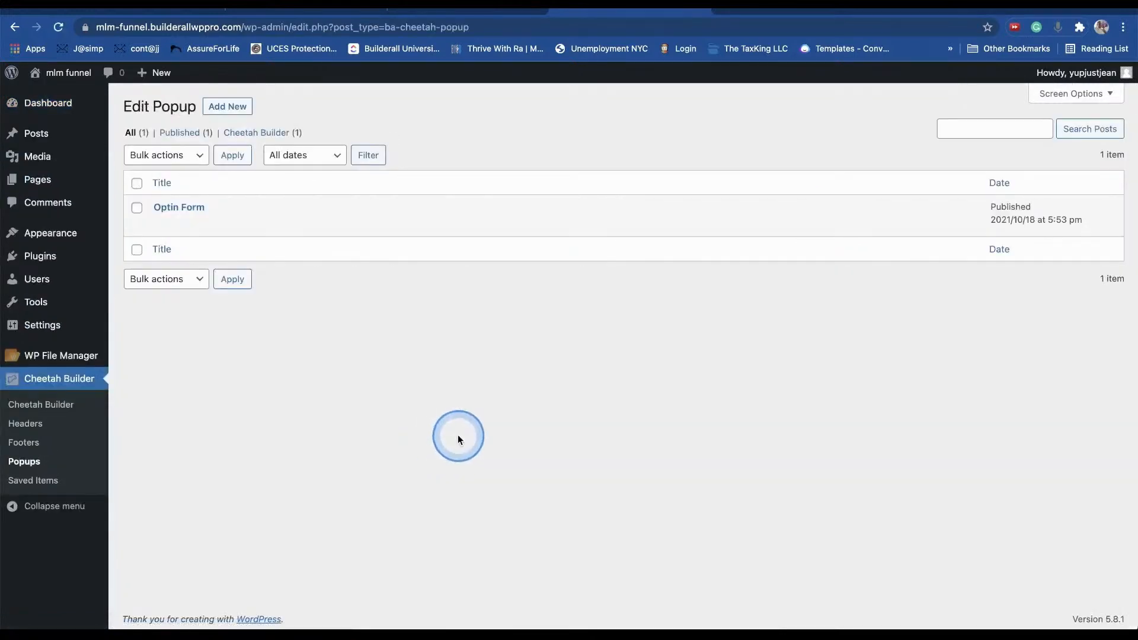
click(325, 232)
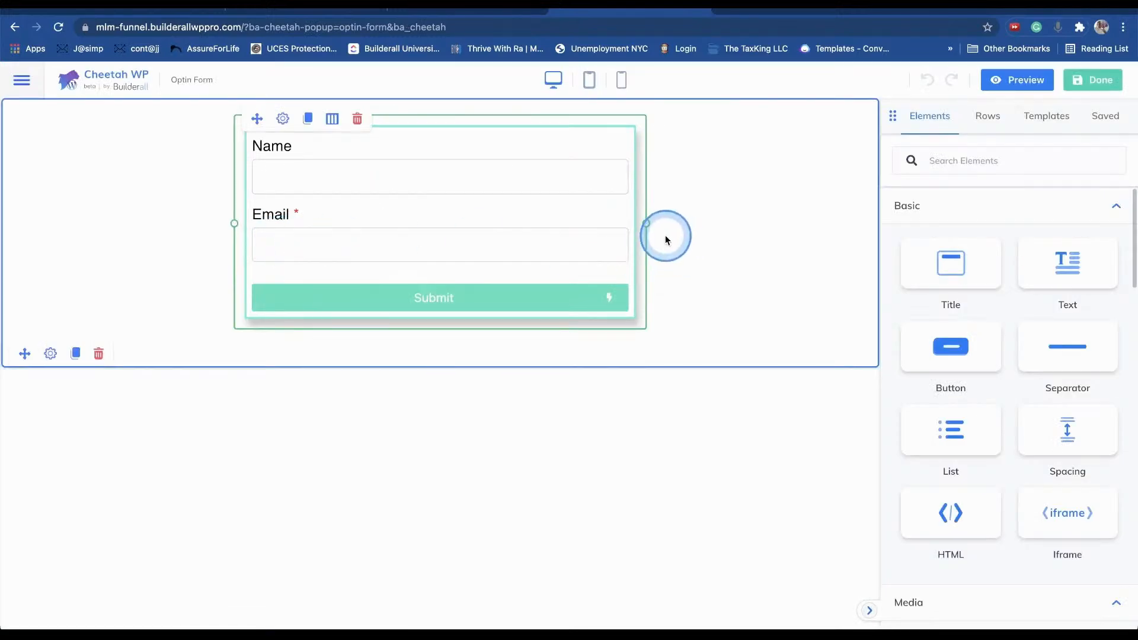
- Select the row behind the Optin Form and open its Row Settings
click(201, 338)
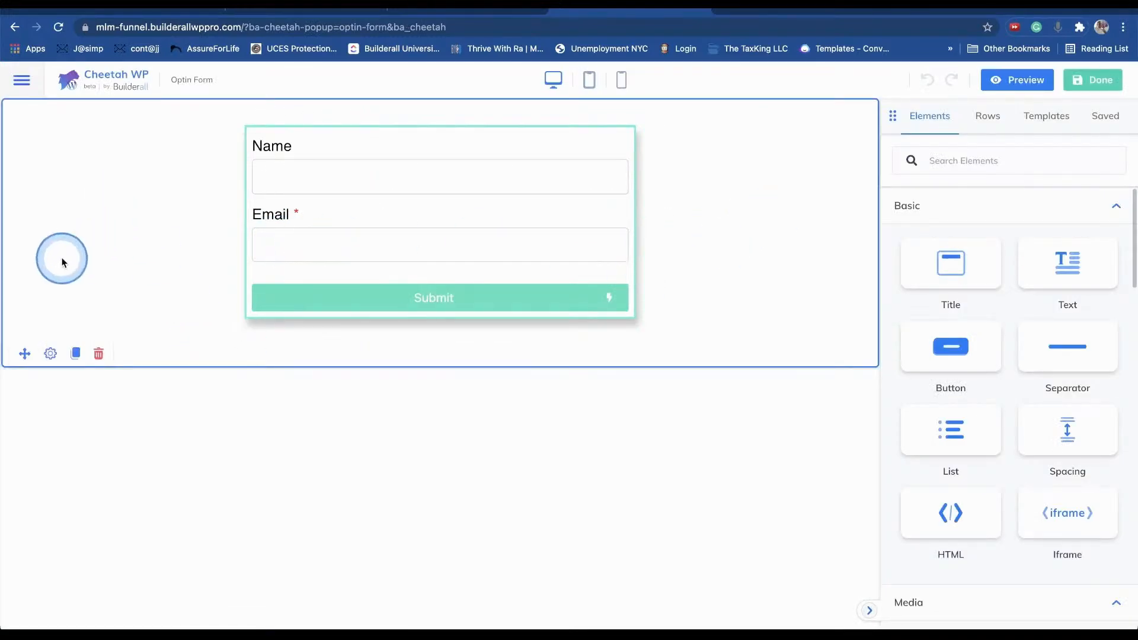
click(51, 353)
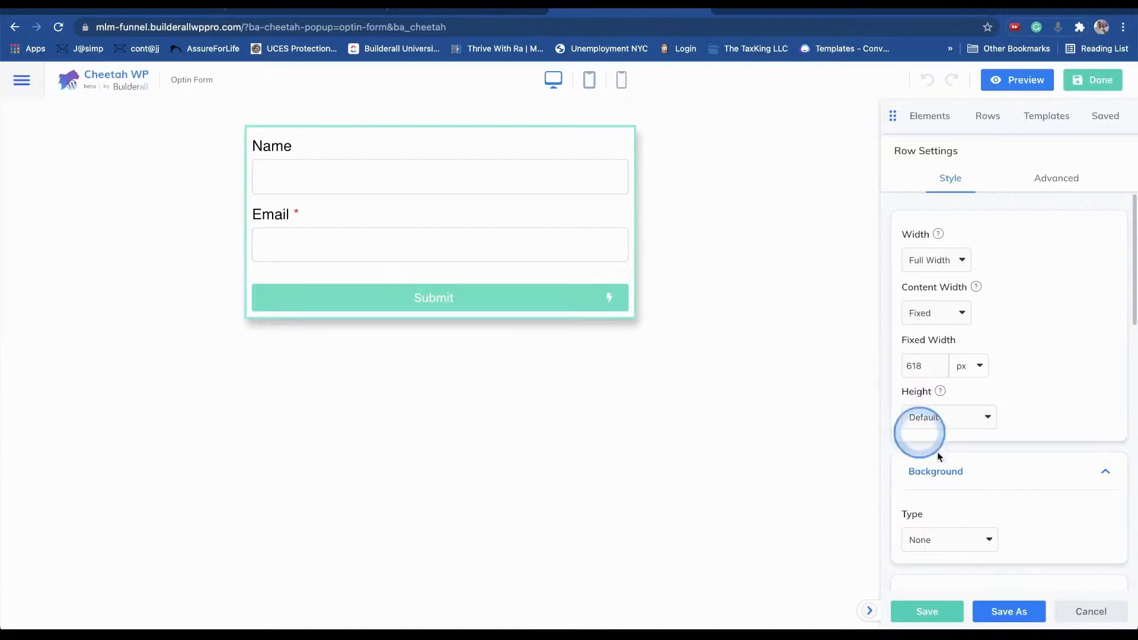
scroll(958, 536, down, 1)
scroll(976, 511, down, 5)
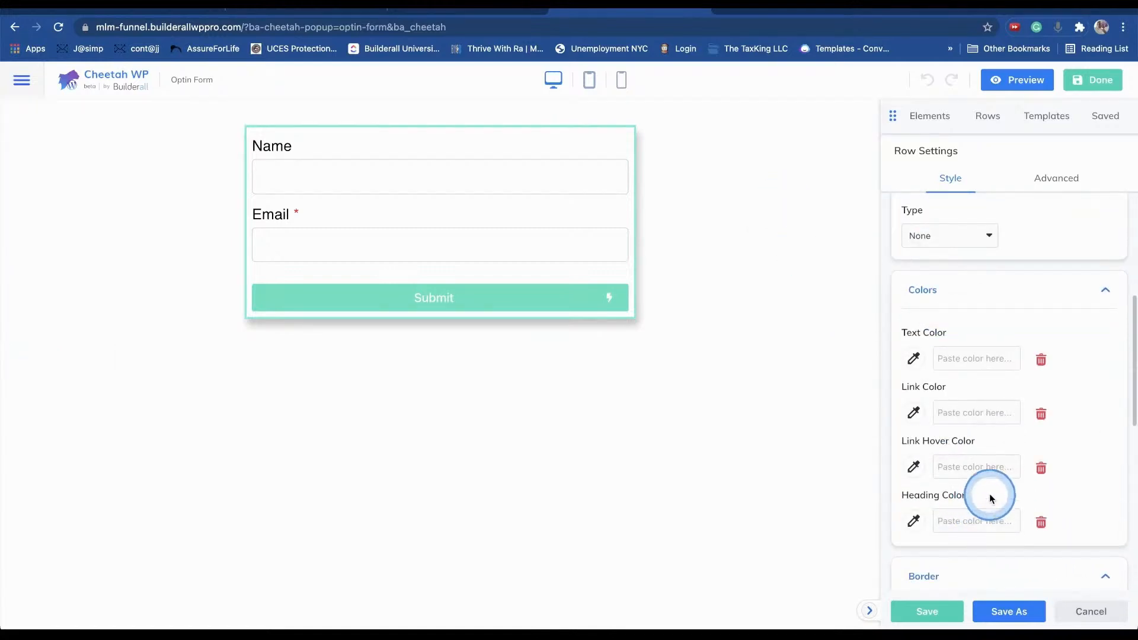
- Try a translucent dark red text colour on the row, then remove it again
click(913, 358)
click(988, 153)
click(1069, 116)
click(1041, 158)
click(1062, 256)
click(1067, 233)
click(1041, 413)
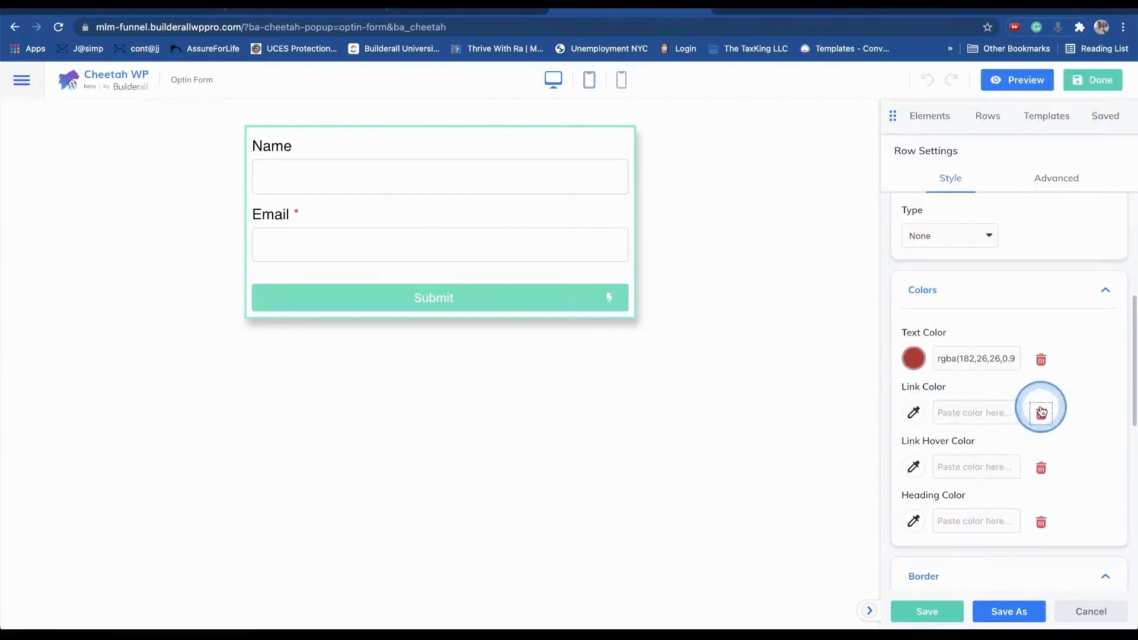
click(1041, 362)
click(1002, 290)
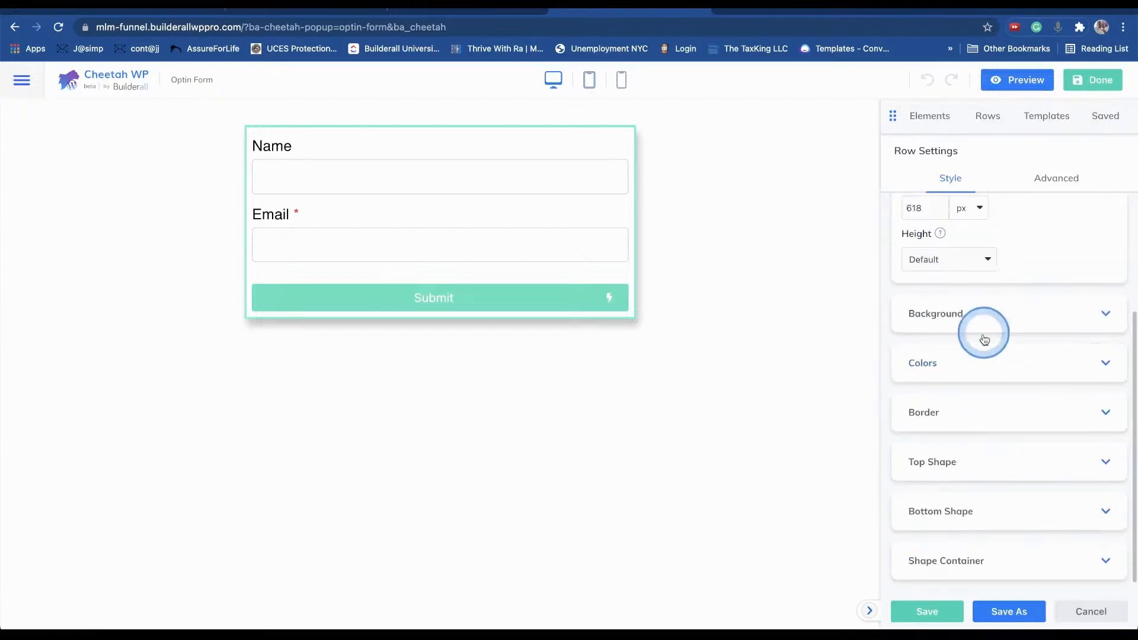
click(478, 391)
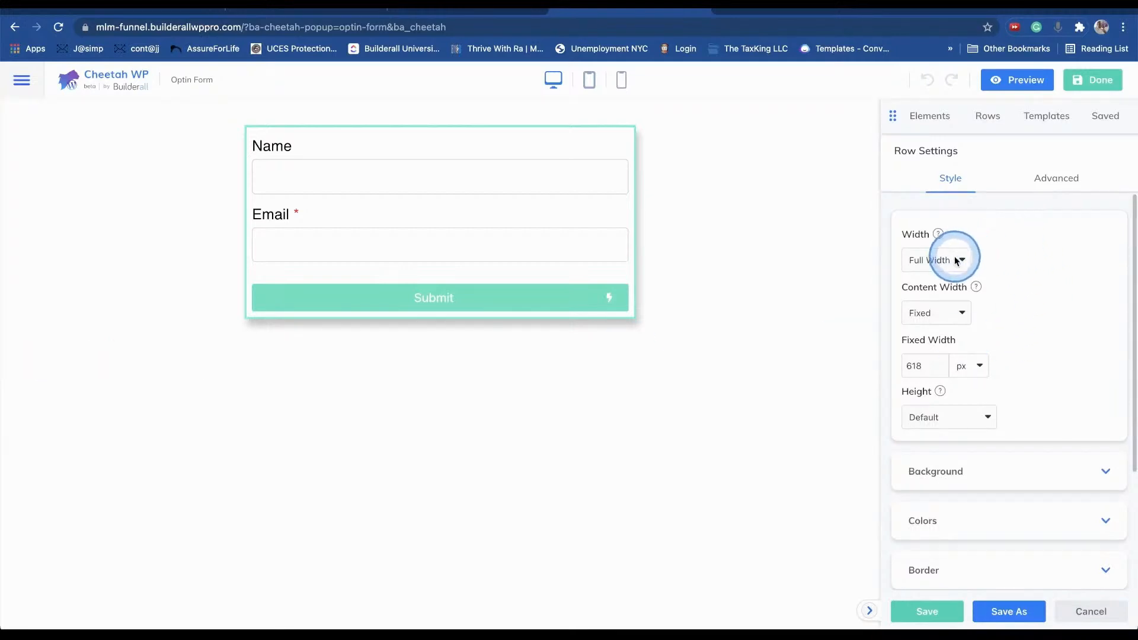
- Set the row's Background Type to Color
scroll(998, 283, down, 2)
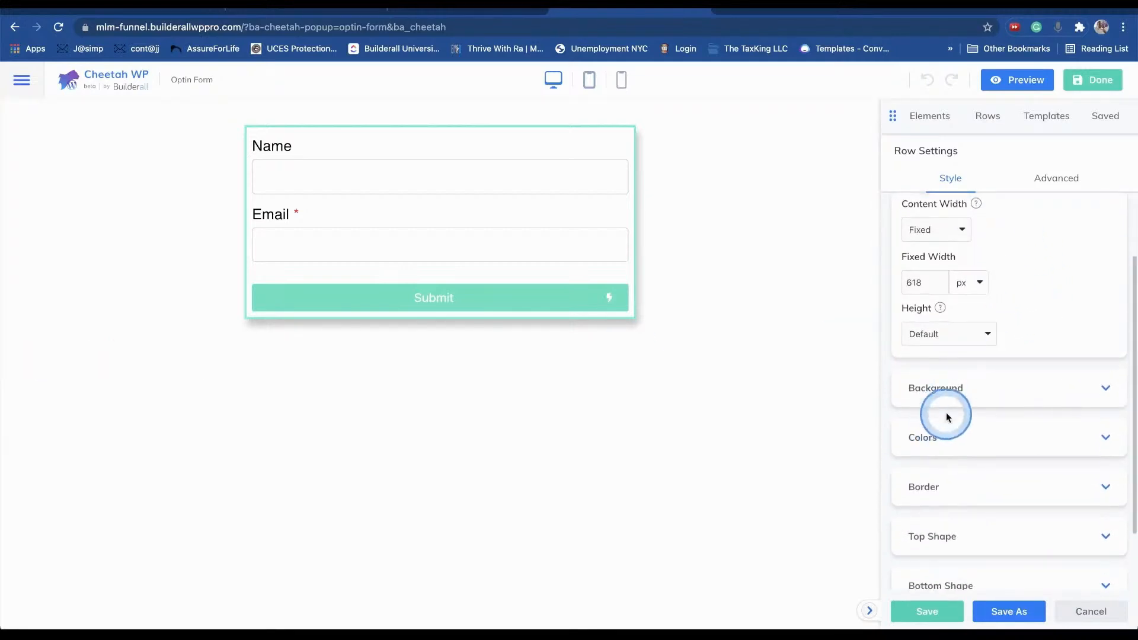
click(959, 389)
click(950, 457)
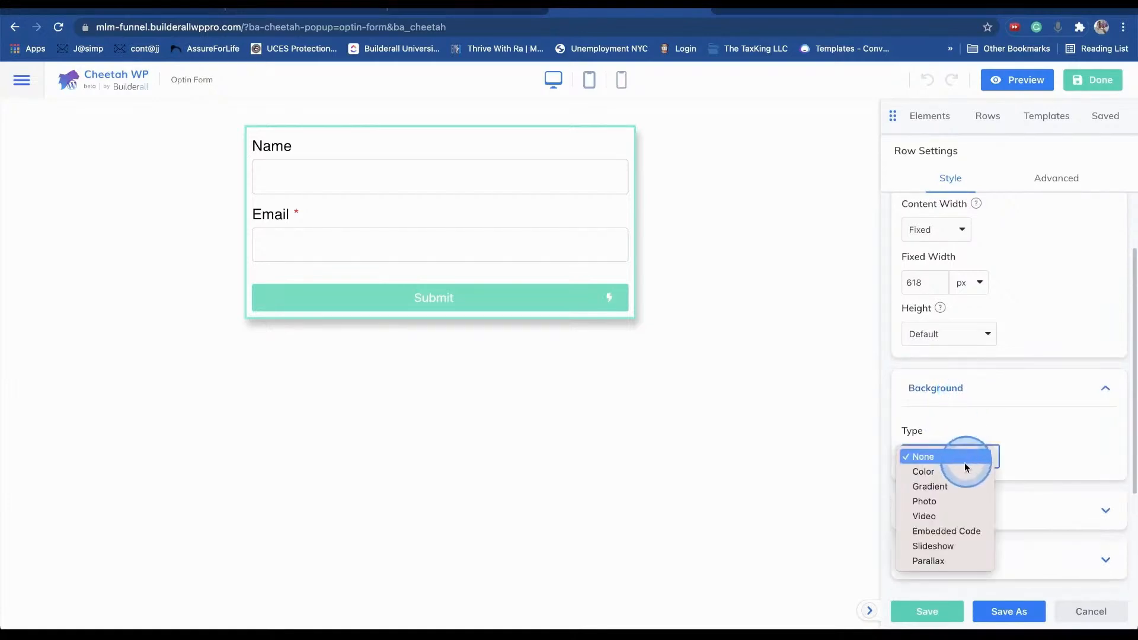
click(952, 471)
click(955, 458)
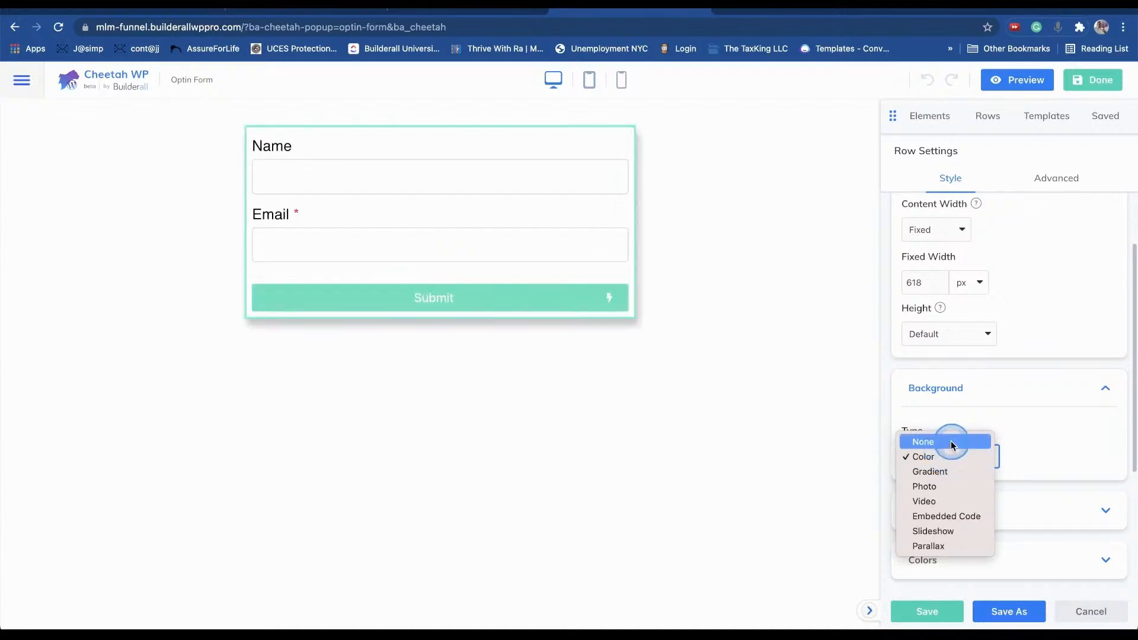
click(951, 442)
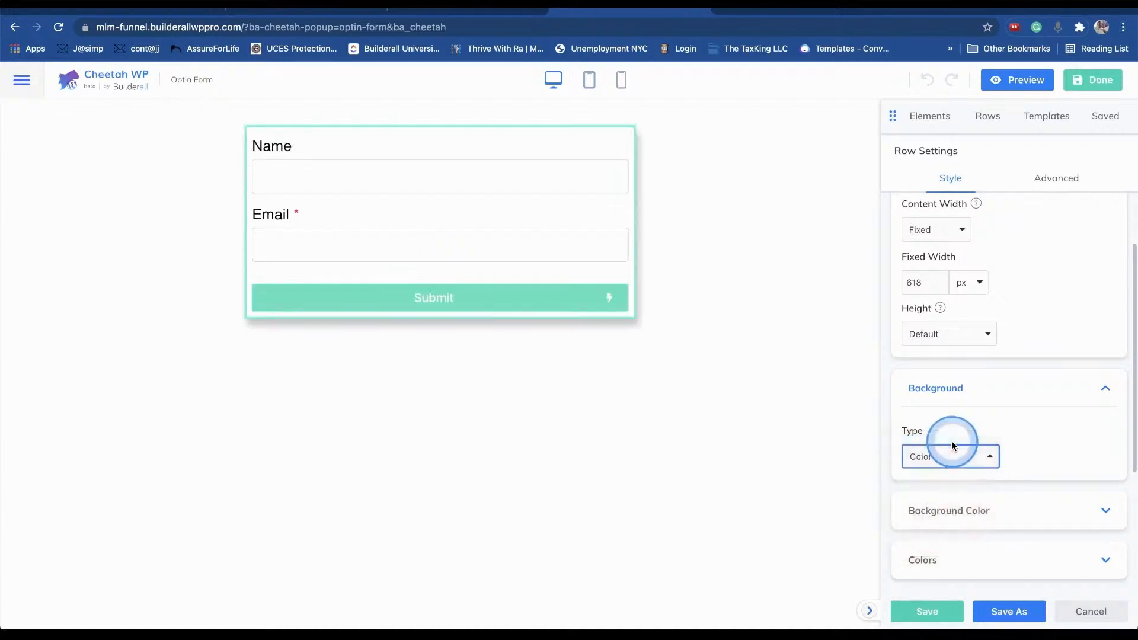
click(983, 458)
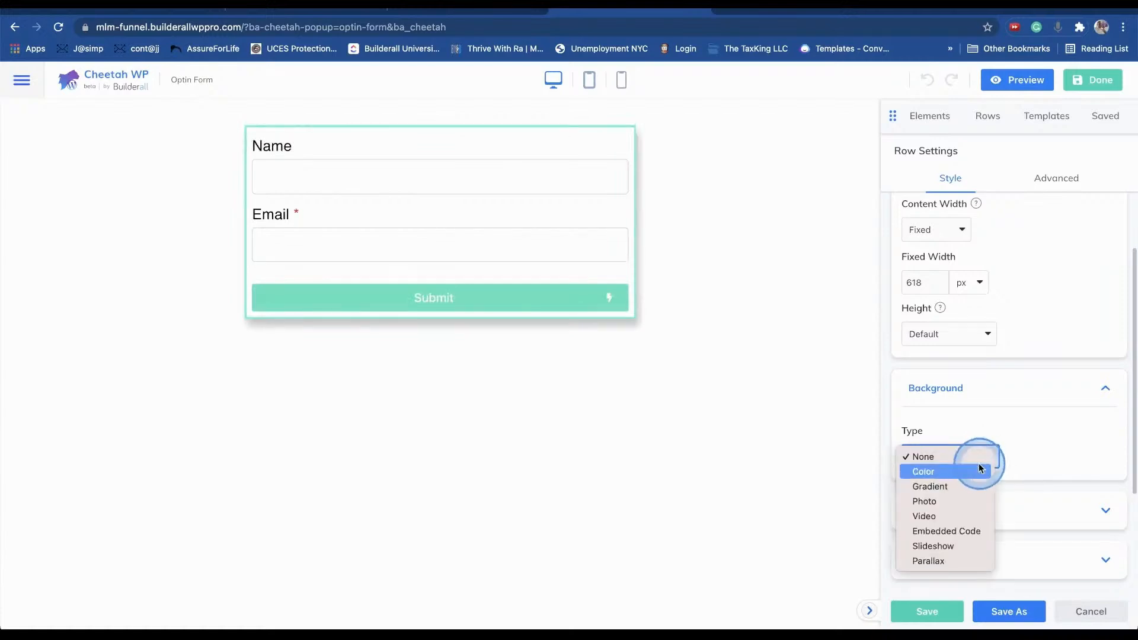
click(964, 471)
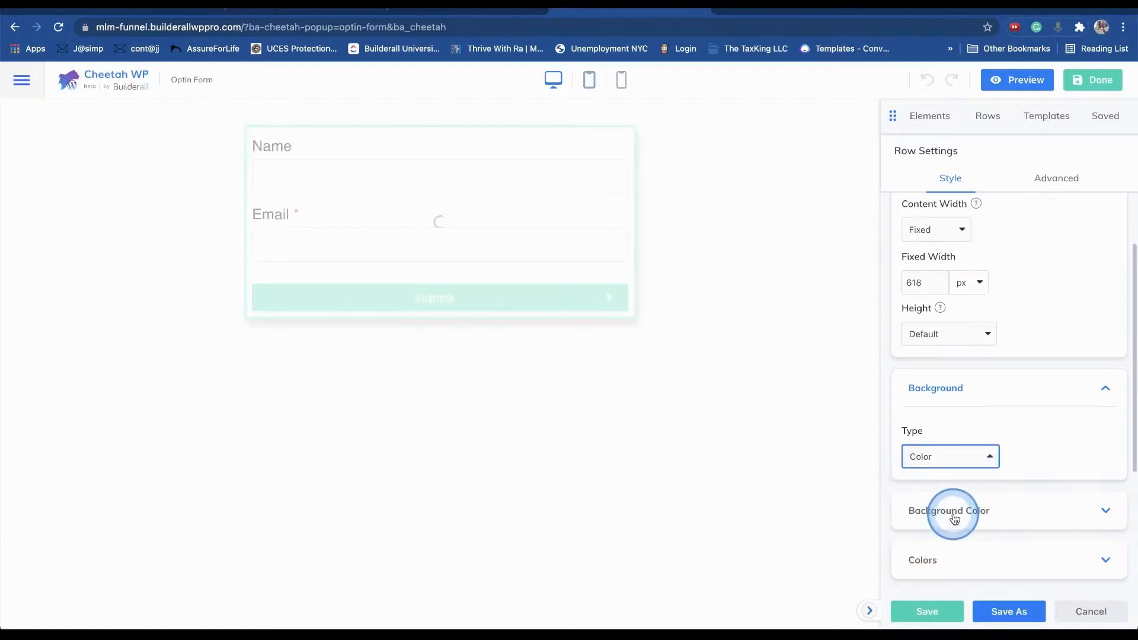
- Make the row background a translucent pinkish red, rgba(182,26,26,0.25)
scroll(964, 481, down, 3)
click(973, 314)
click(952, 370)
click(963, 290)
click(972, 317)
click(913, 381)
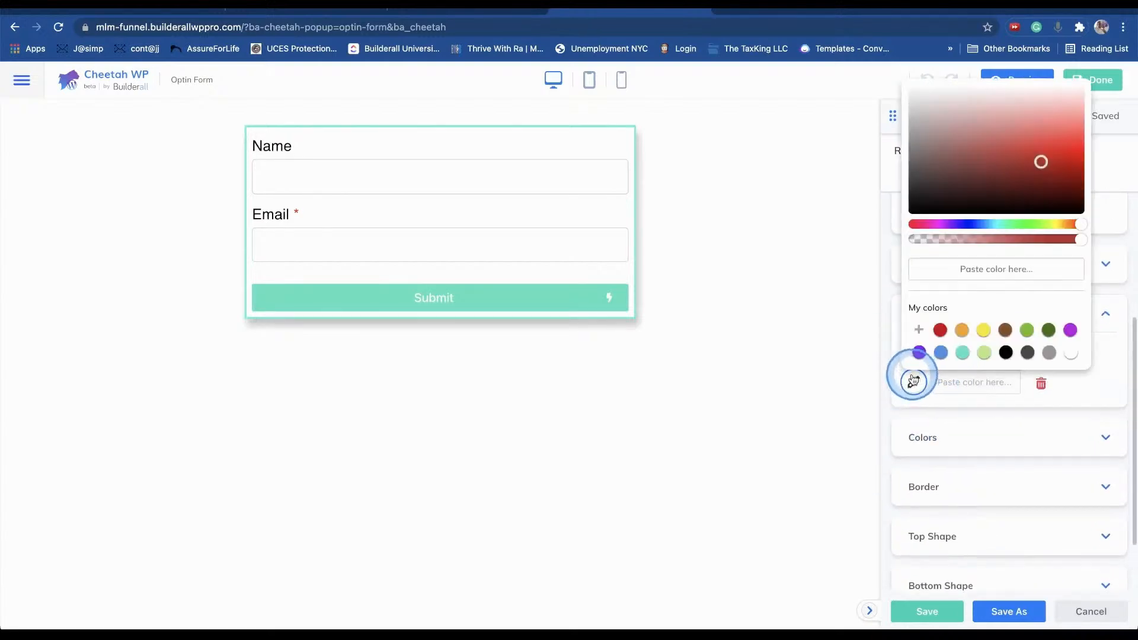
click(947, 240)
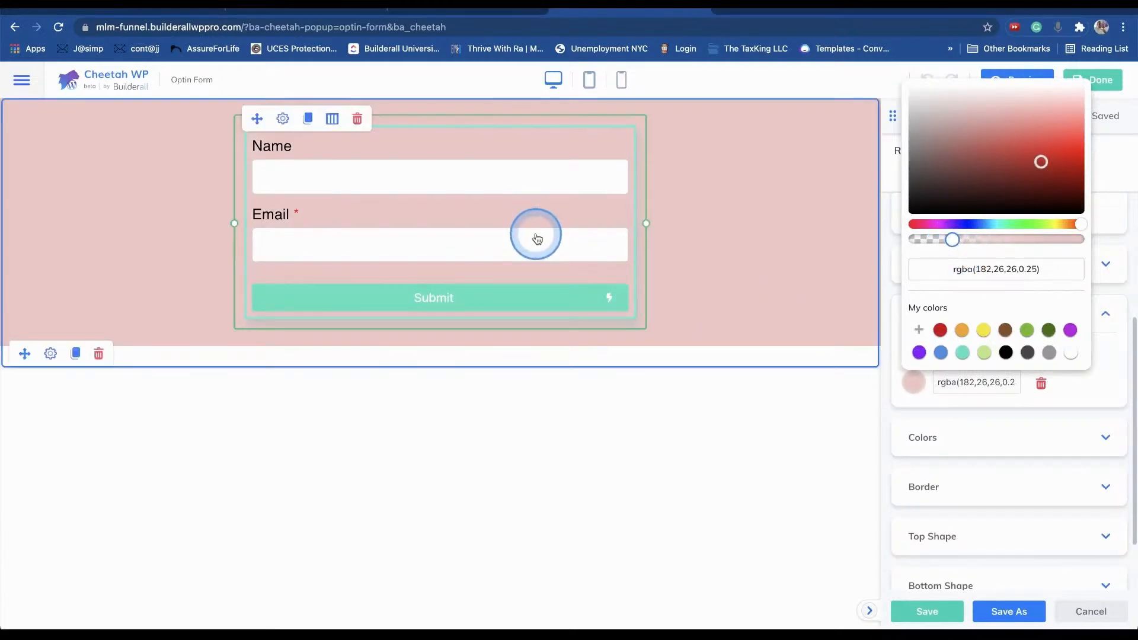
click(556, 152)
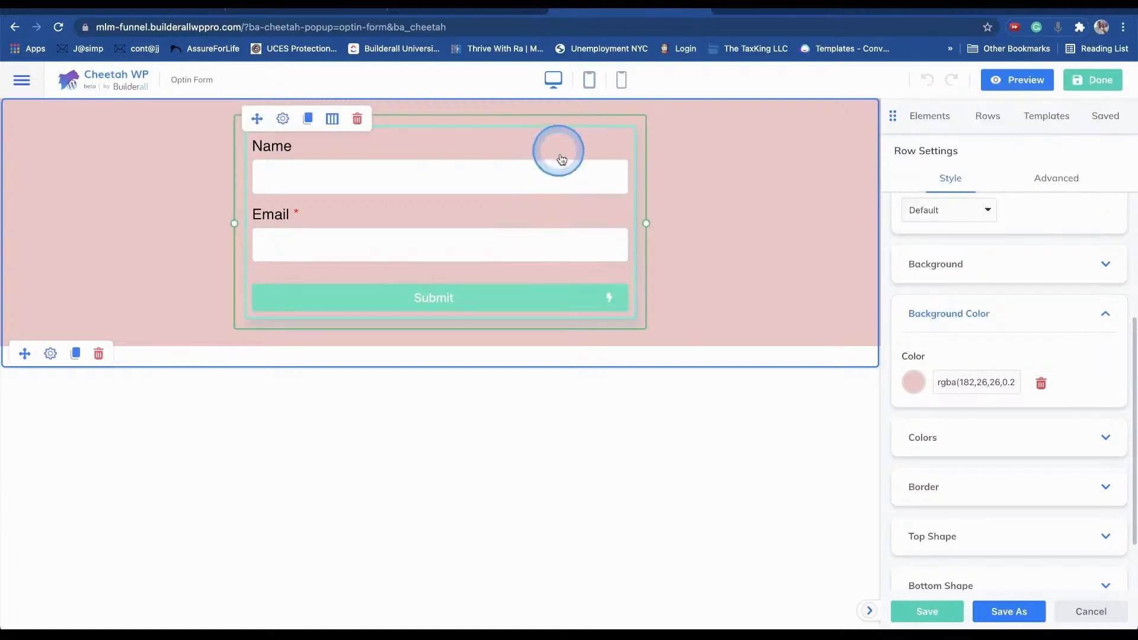
- Open the MailingBoss form's style options and review its container settings and assigned list
click(621, 140)
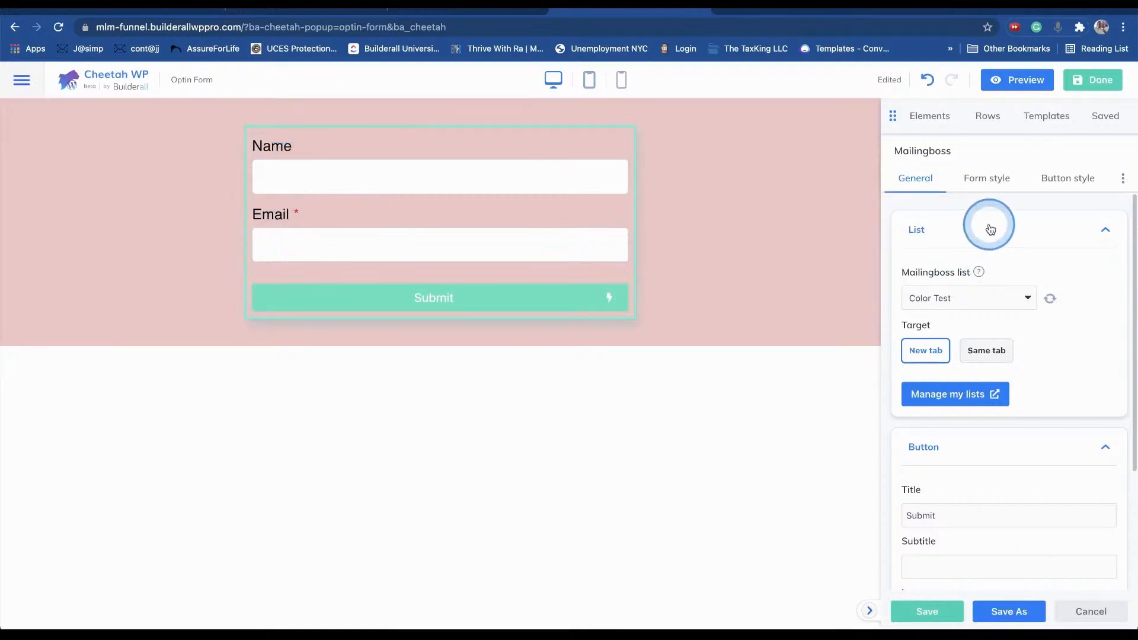
click(989, 181)
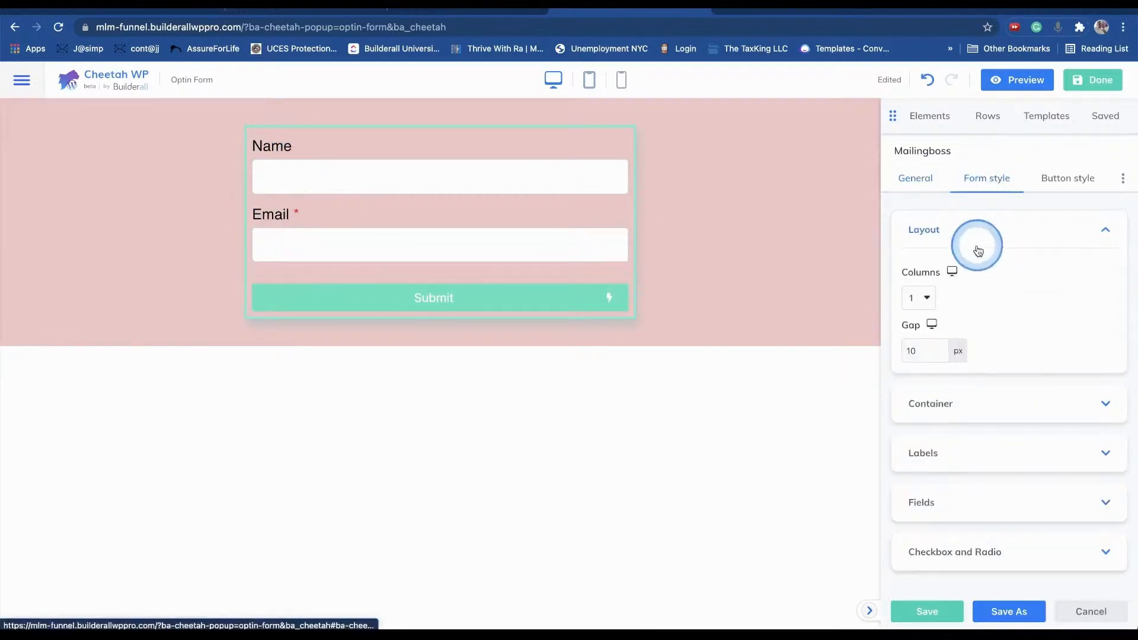
click(973, 406)
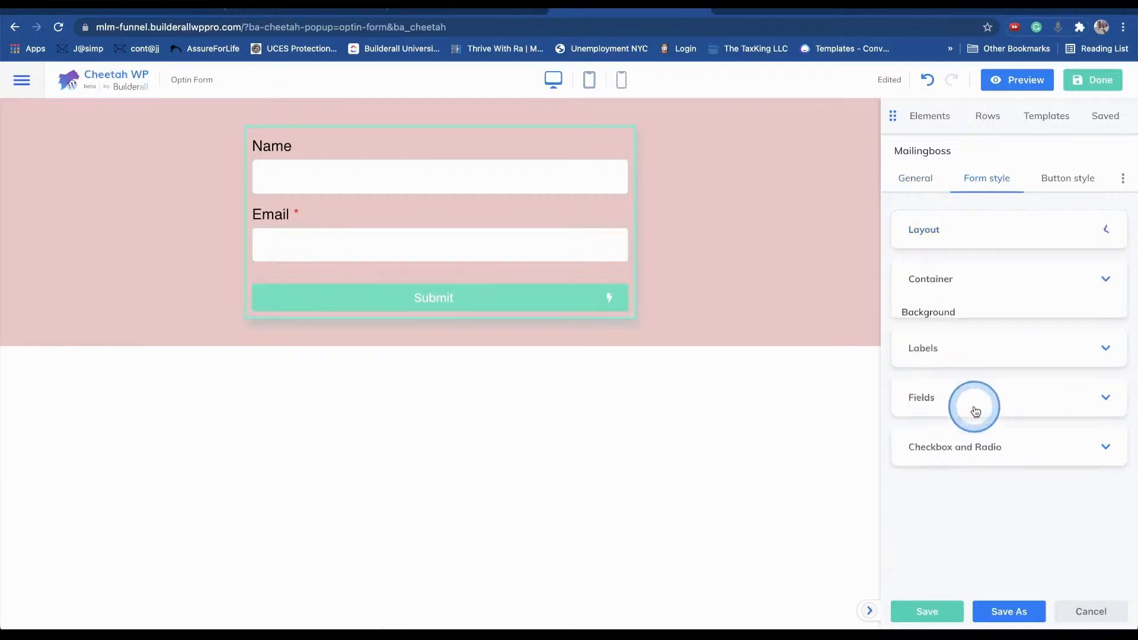
click(939, 178)
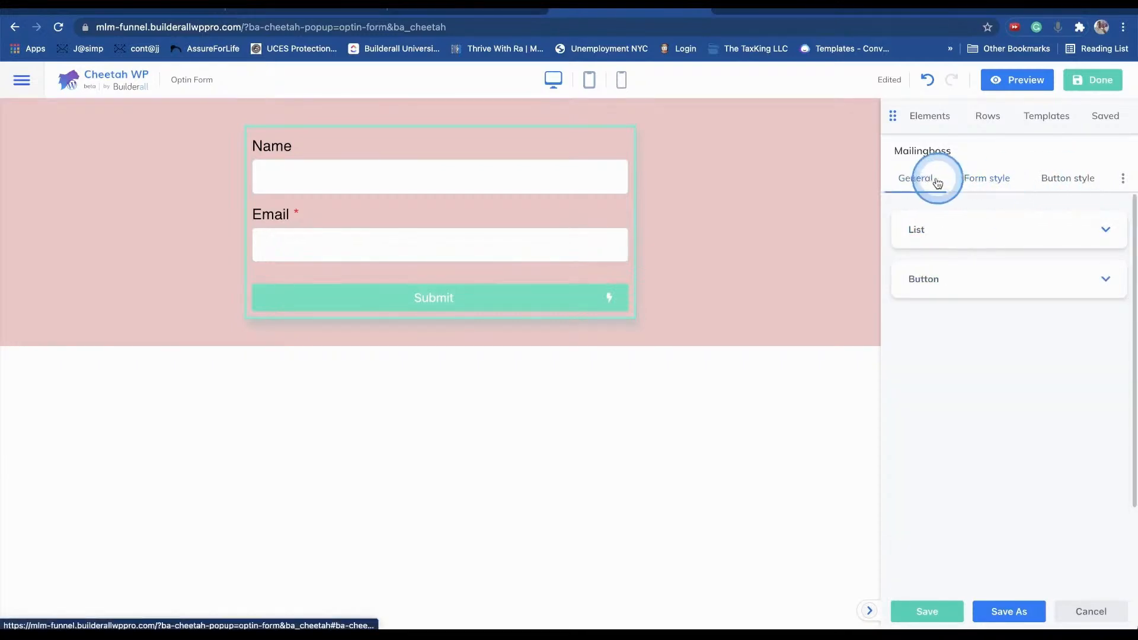
click(983, 231)
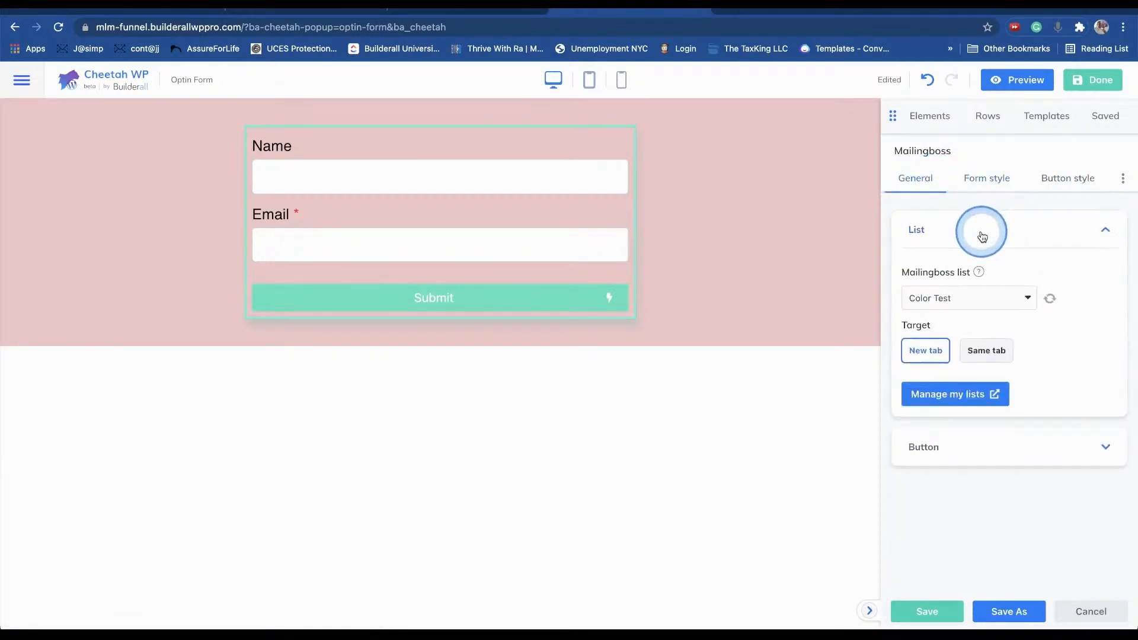
click(984, 178)
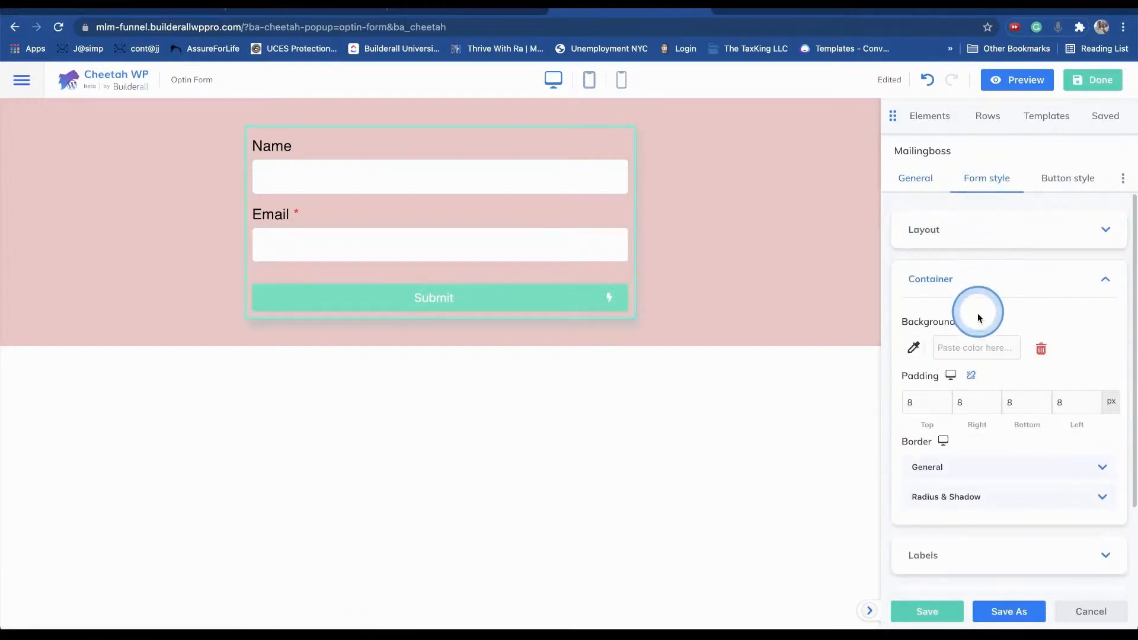
- Set the form container background to solid white #ffffff
click(913, 348)
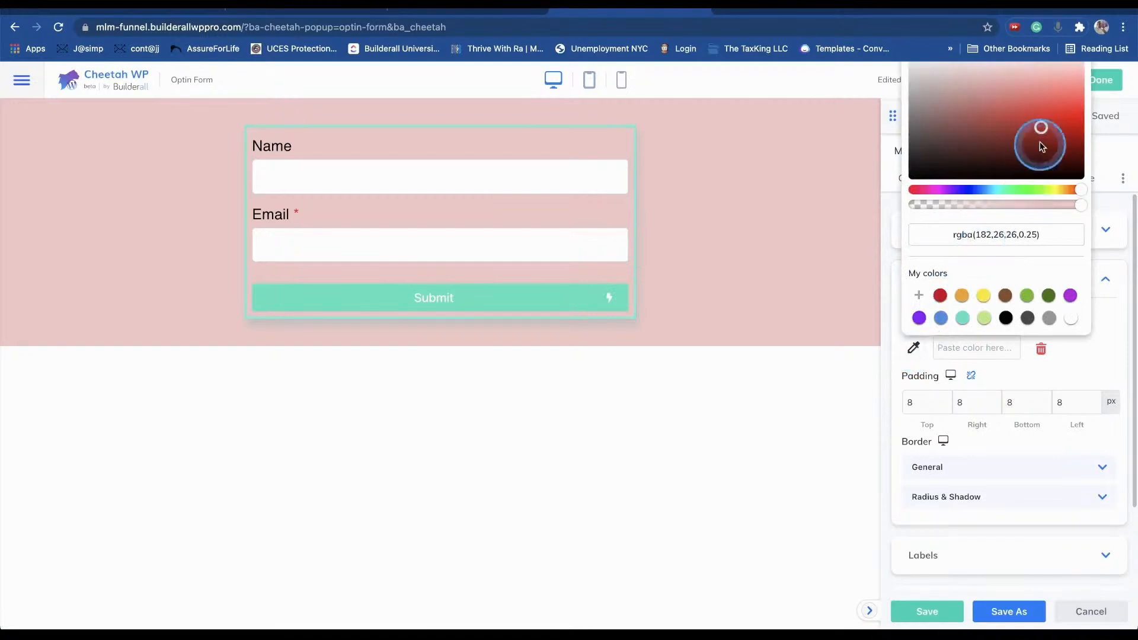
mouse_move(965, 105)
mouse_down()
mouse_move(984, 118)
mouse_move(833, 9)
mouse_up()
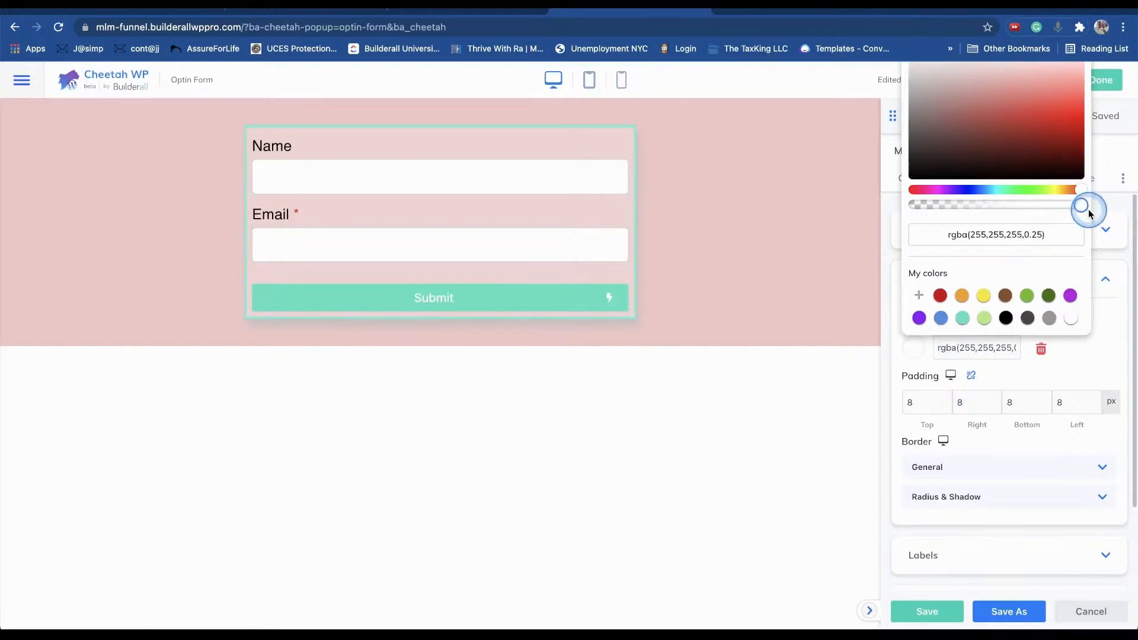
drag(990, 132, 1073, 165)
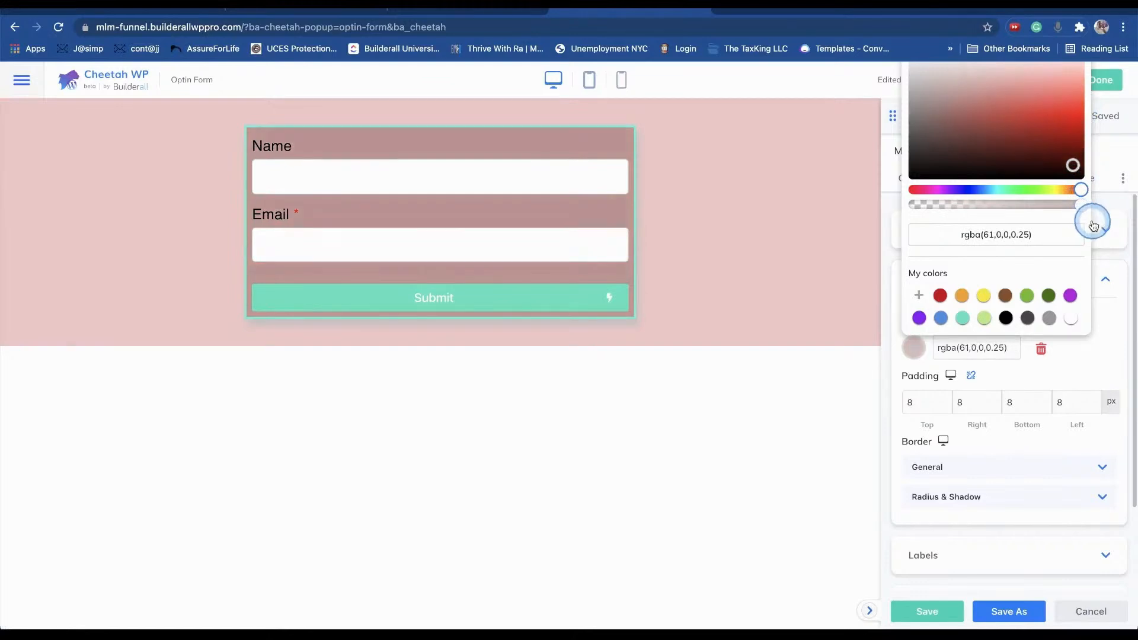
drag(1074, 212, 1125, 219)
drag(983, 102, 889, 22)
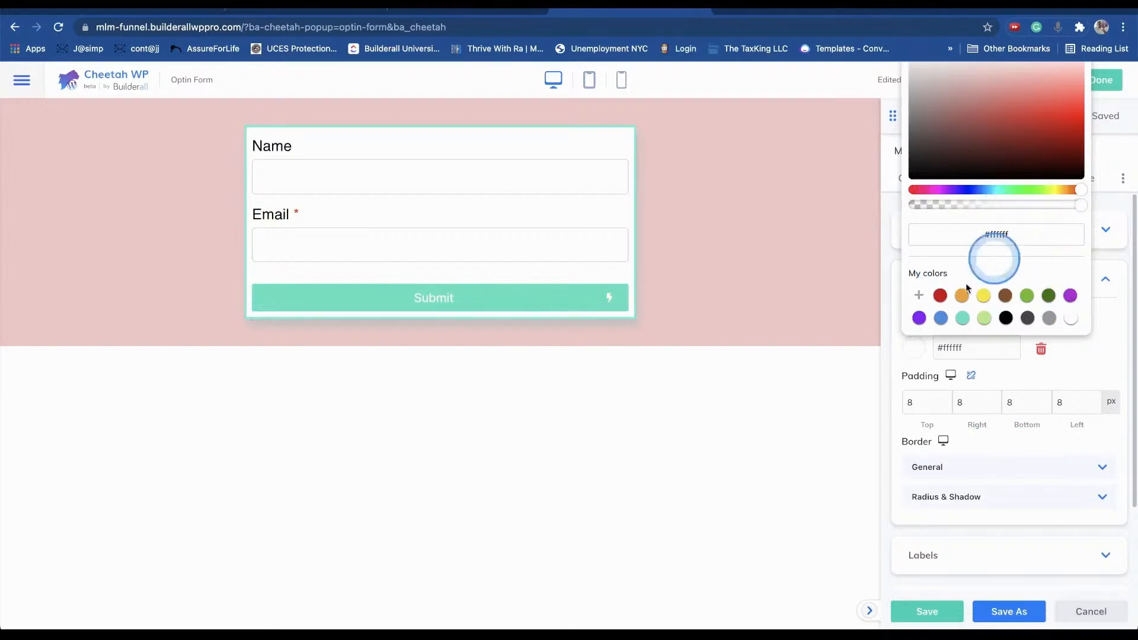
click(697, 483)
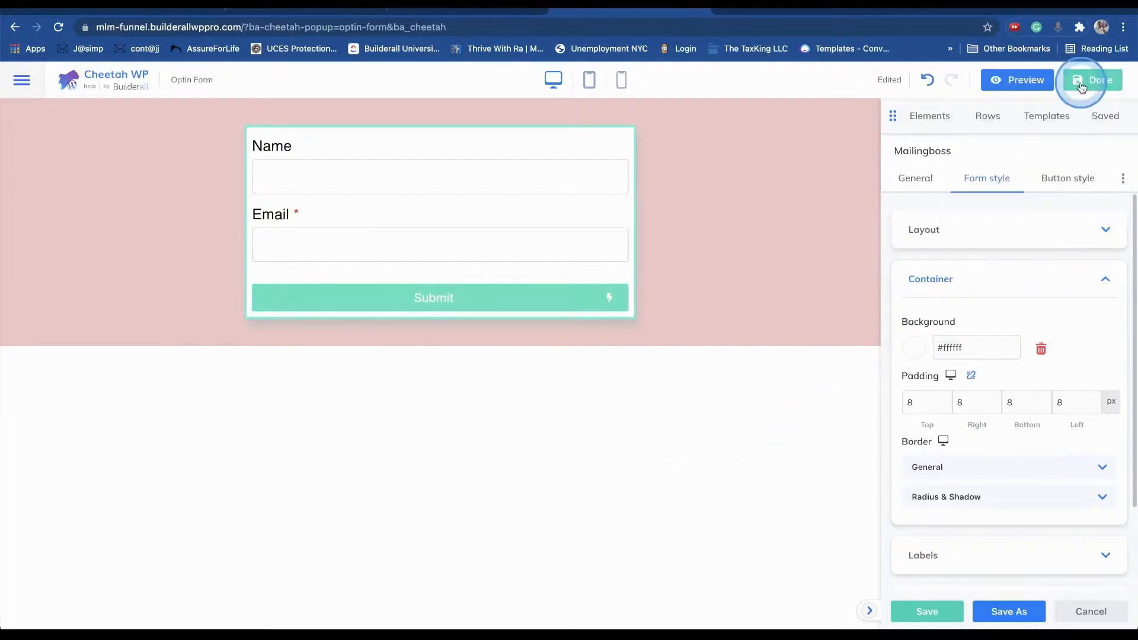
- Finish editing and publish the opt-in popup changes
click(1079, 87)
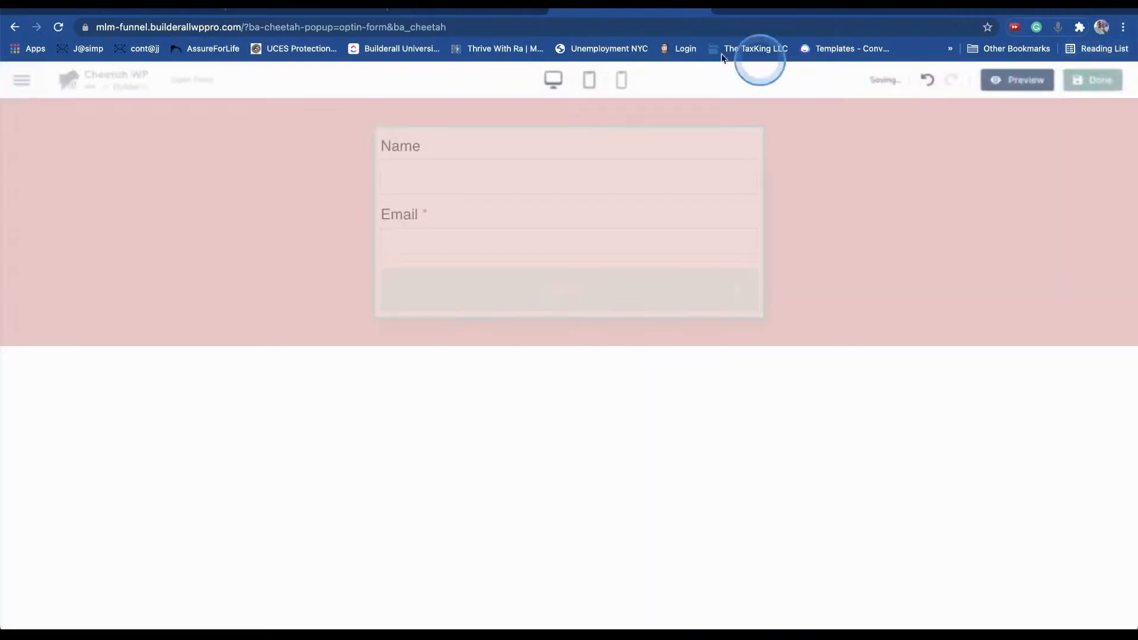
click(452, 8)
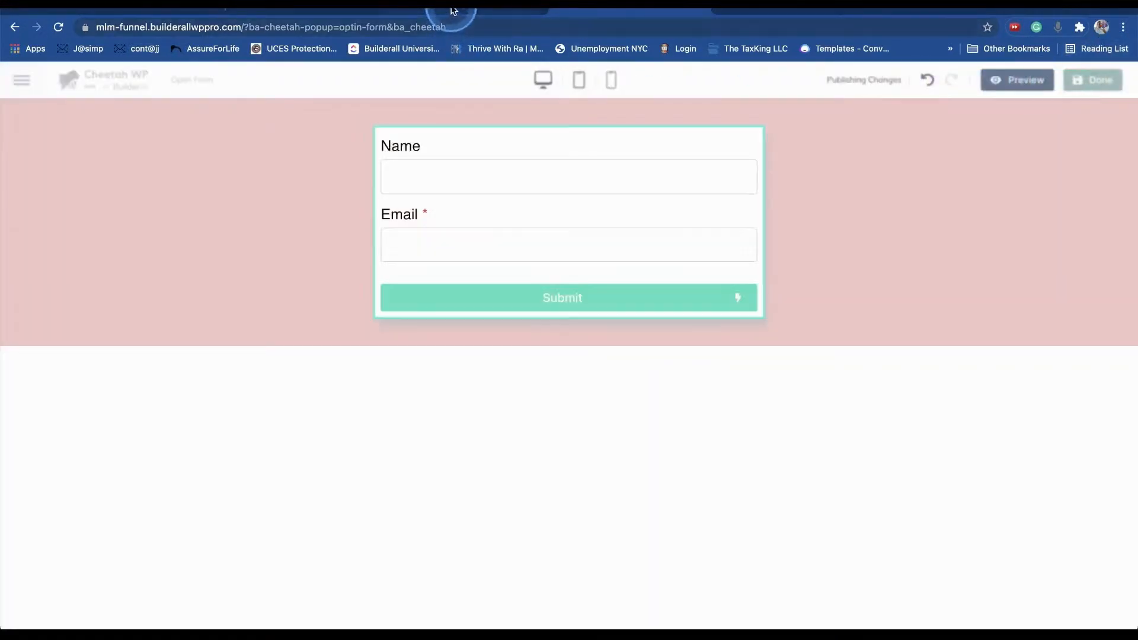
click(368, 357)
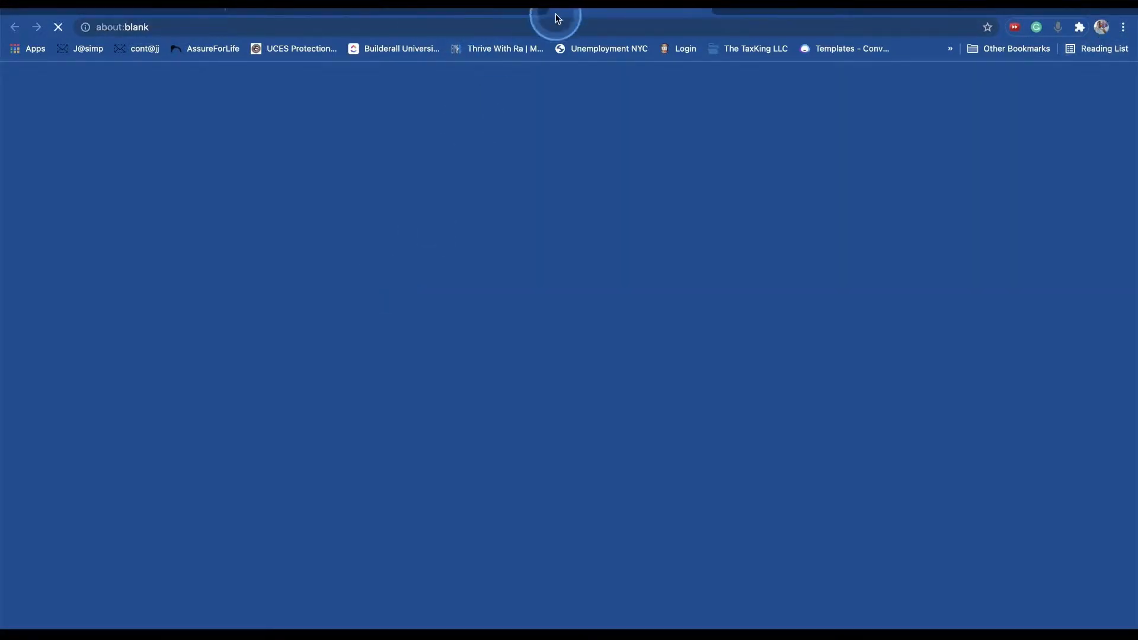
click(811, 12)
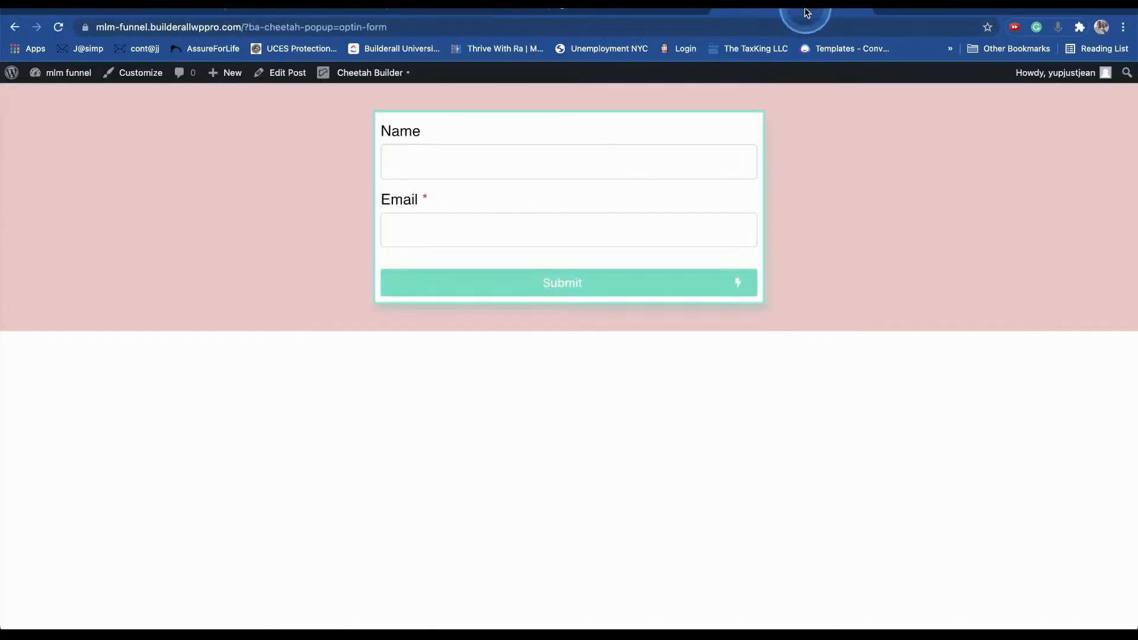
- From WordPress Pages, open the Capture Page in an incognito window
click(651, 16)
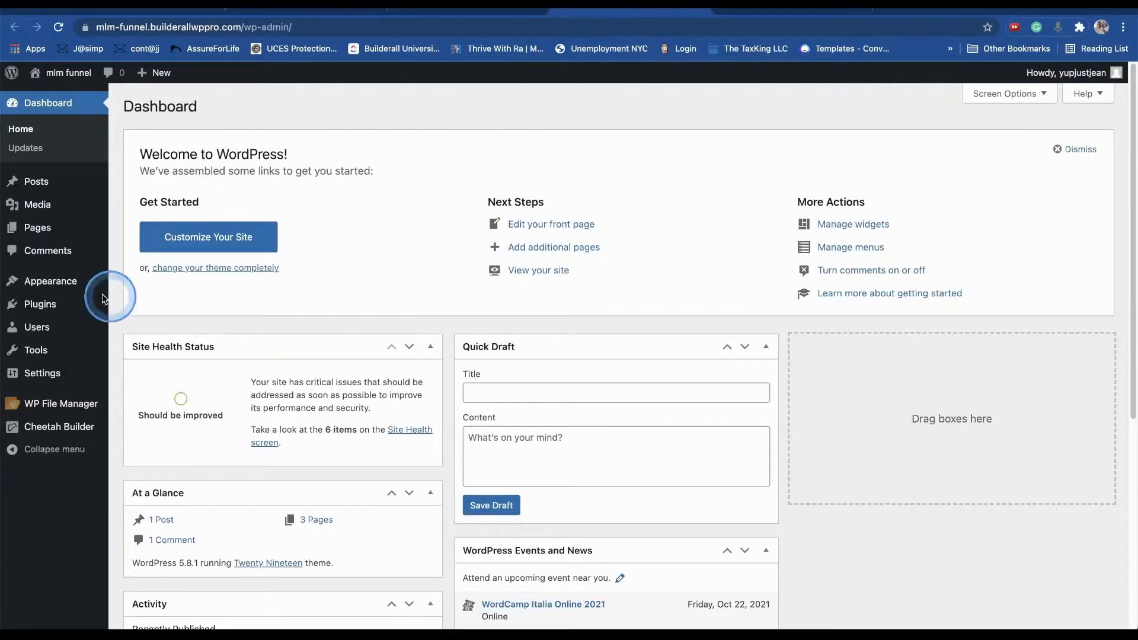
click(44, 233)
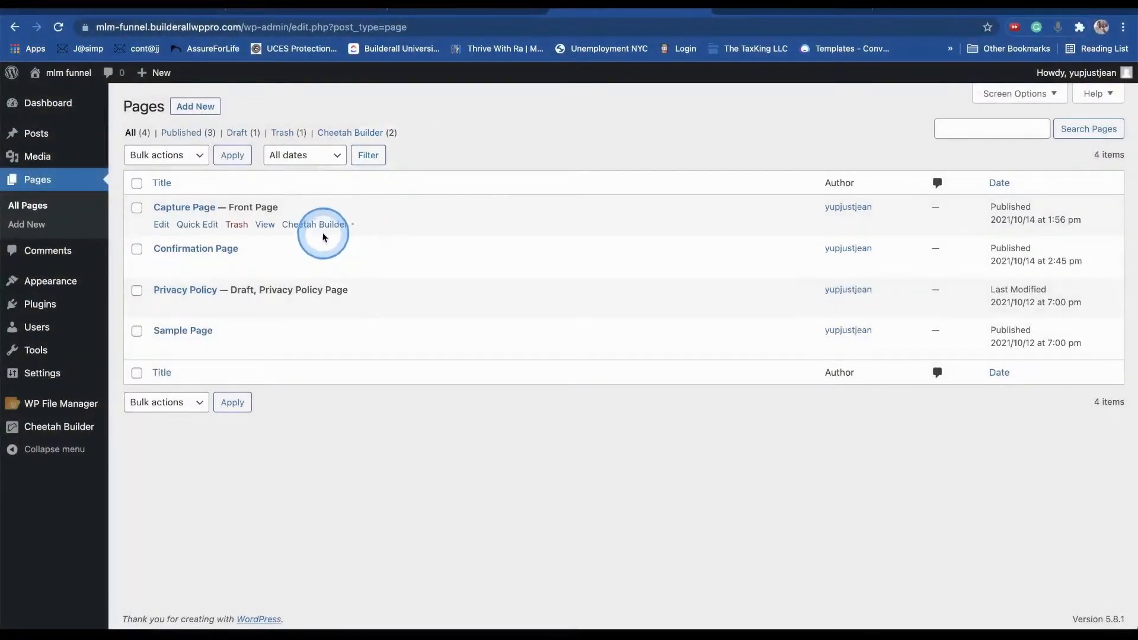
right_click(264, 225)
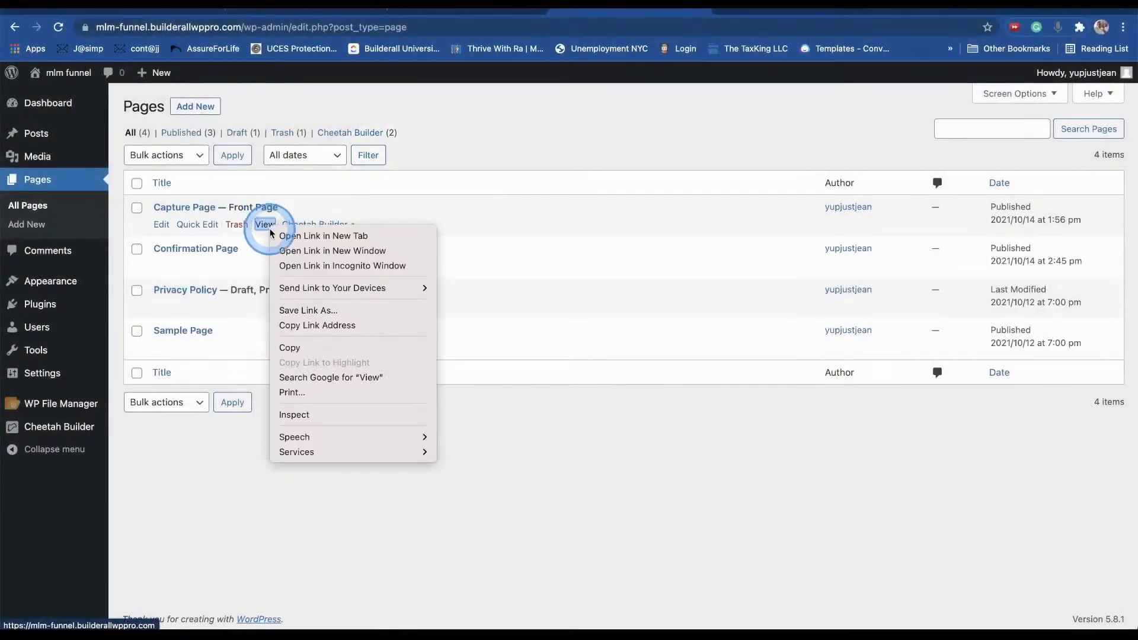
click(307, 265)
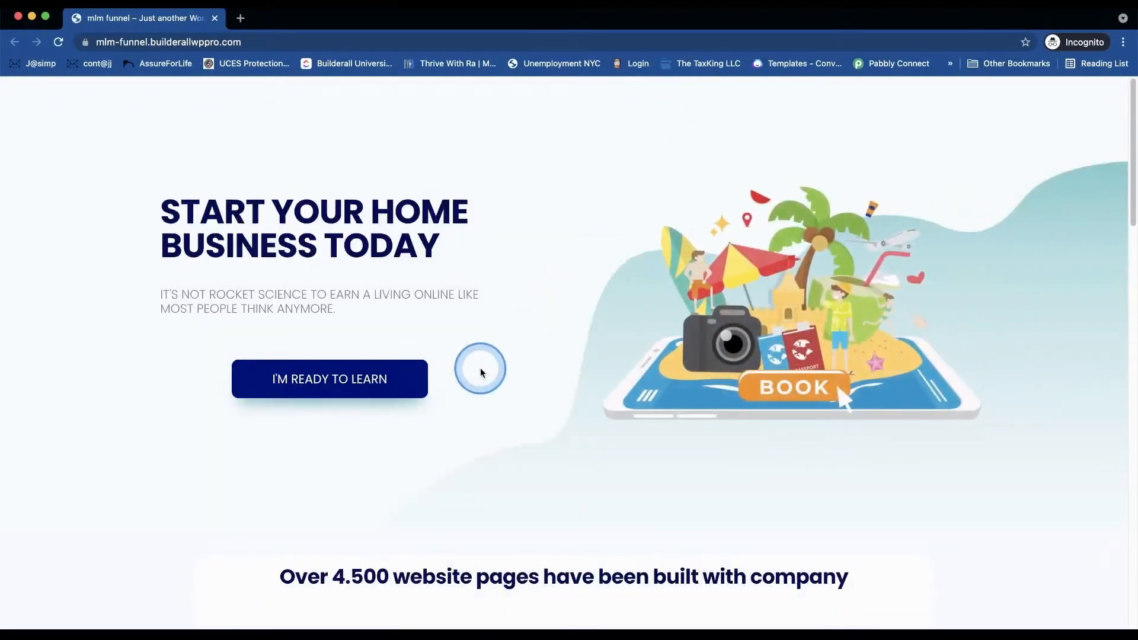
- Verify I'M READY TO LEARN opens the popup, then reopen the Optin Form in Cheetah Builder
click(358, 379)
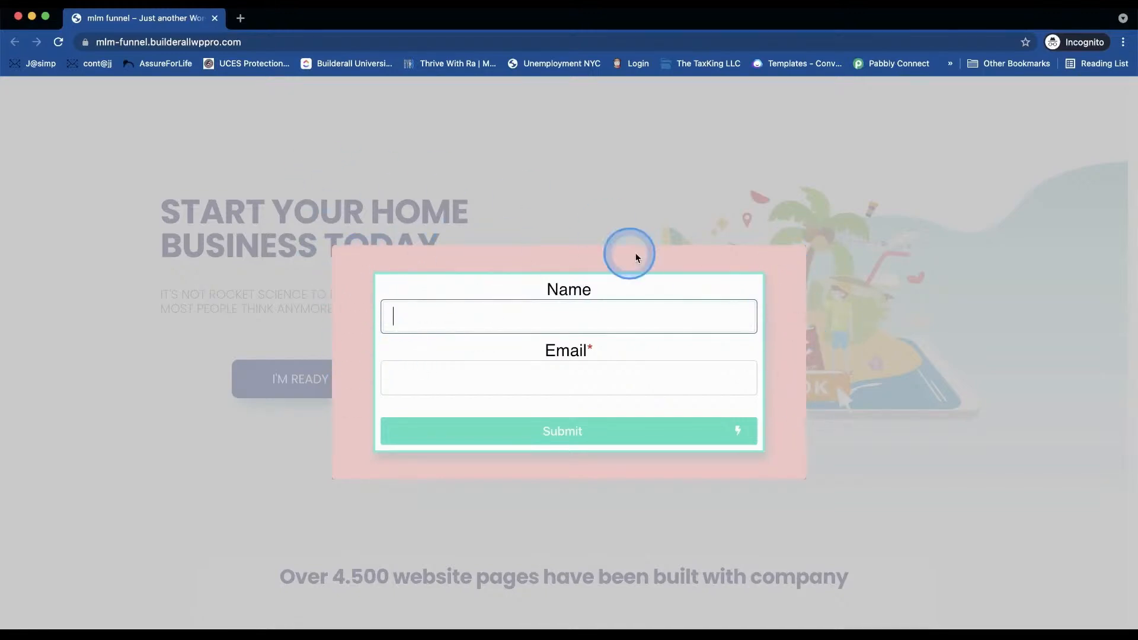
drag(302, 25, 302, 88)
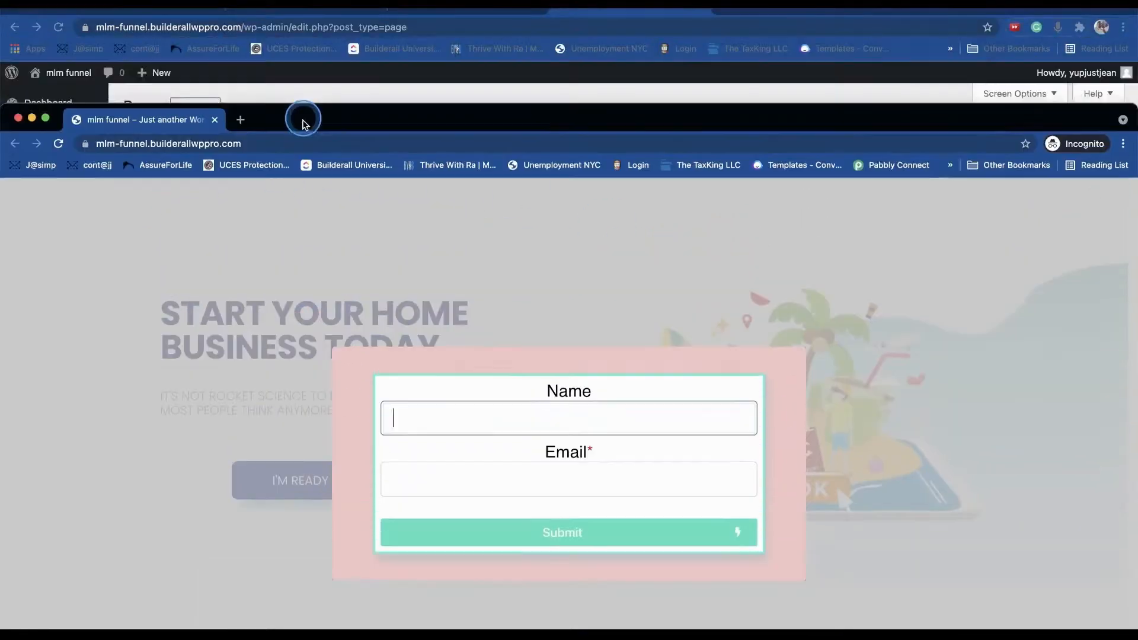
click(466, 27)
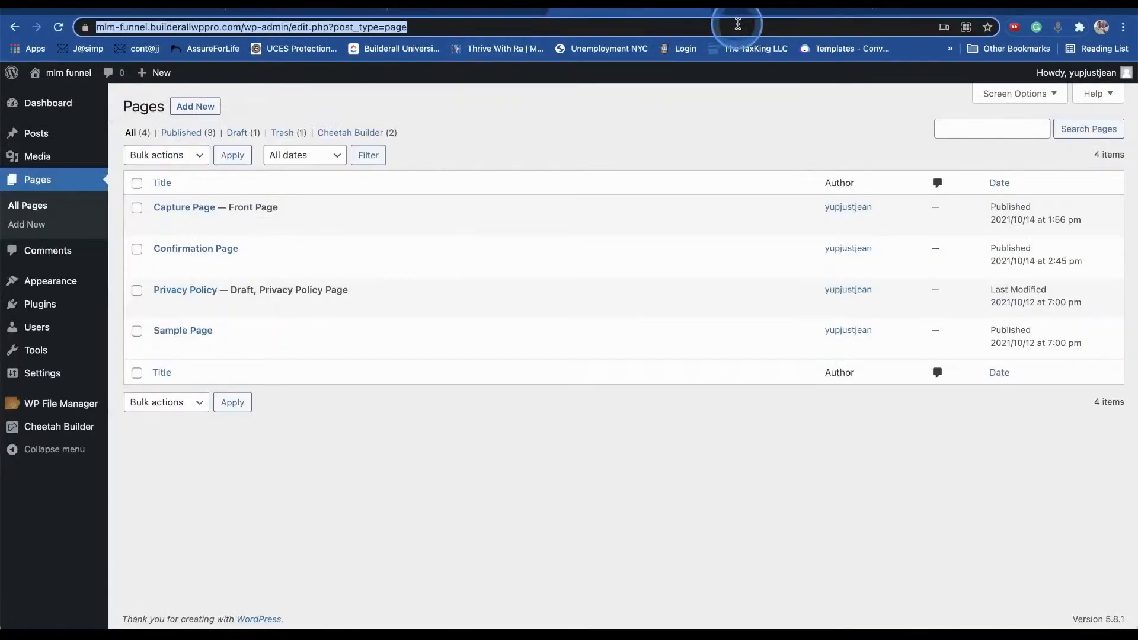
click(794, 11)
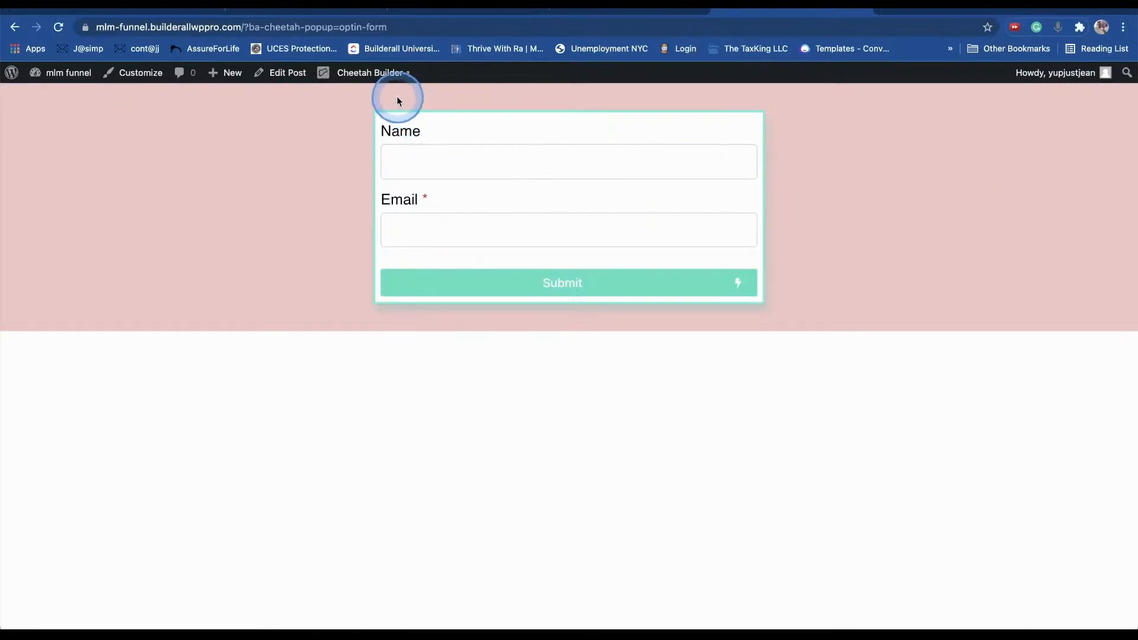
click(374, 74)
- Set the form row's Background Type to None to remove the pink
right_click(120, 191)
click(66, 254)
click(50, 353)
scroll(958, 453, down, 2)
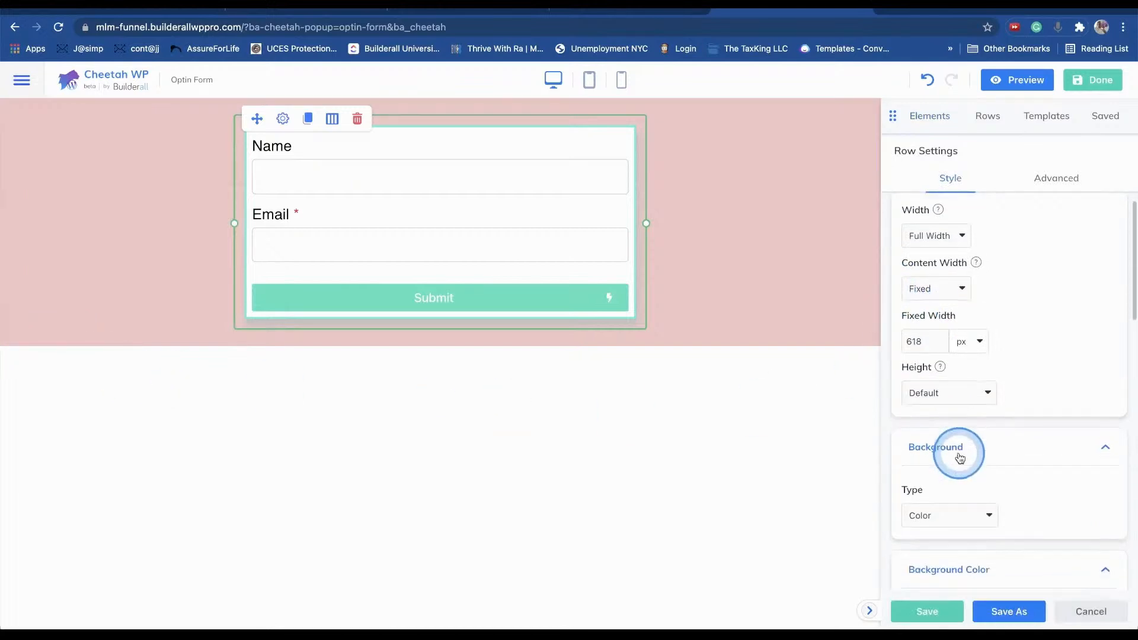
scroll(959, 452, down, 4)
click(957, 365)
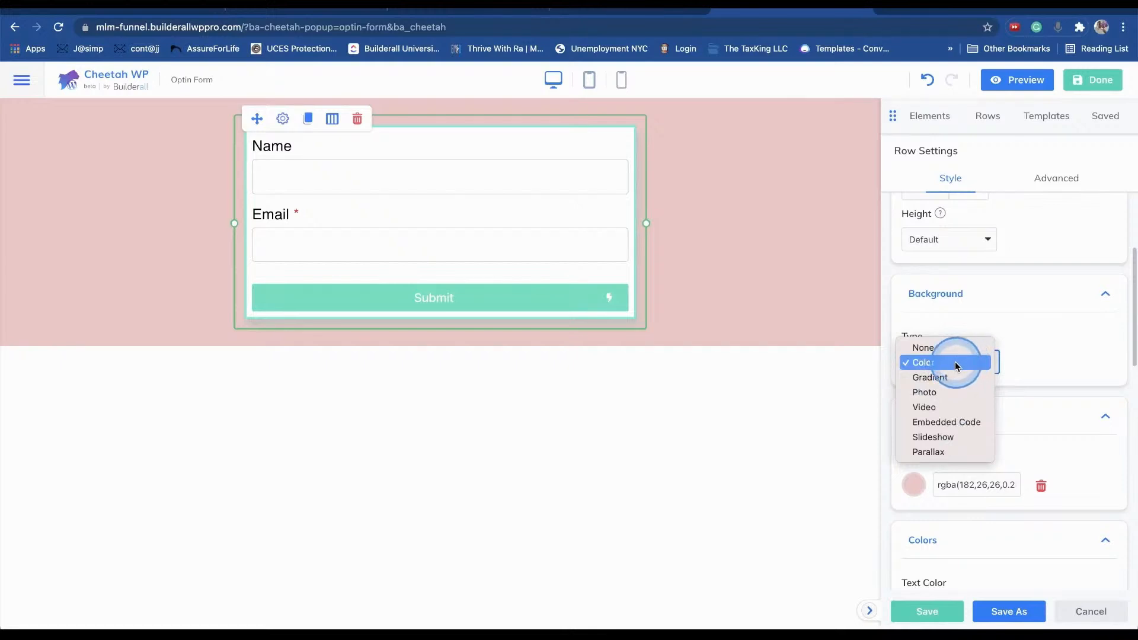
click(933, 348)
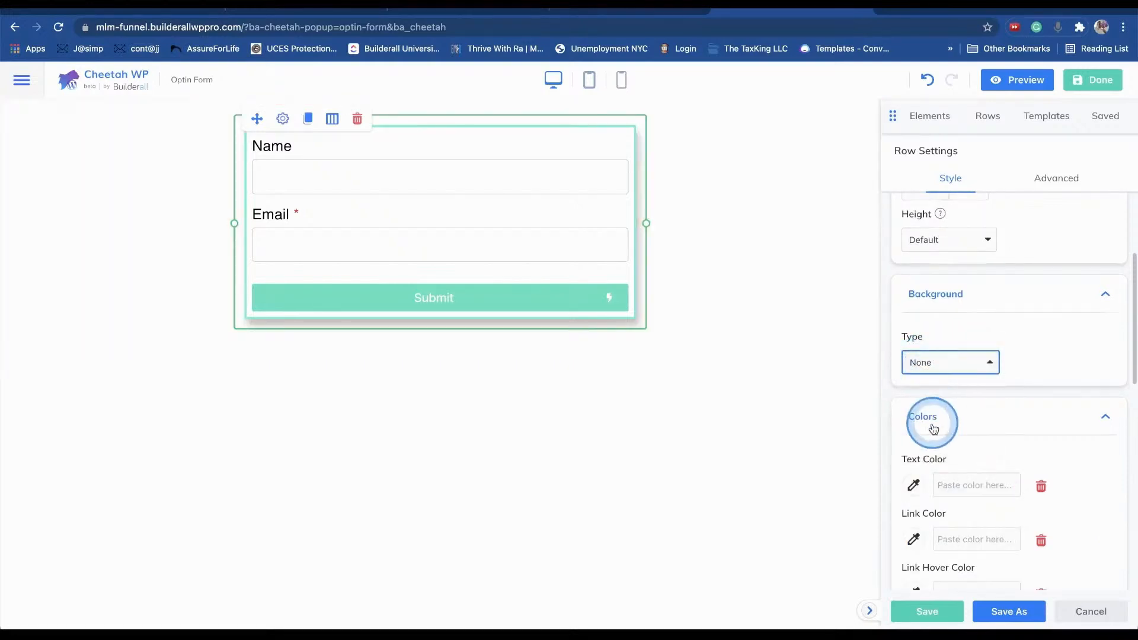
- Finish and publish the updated opt-in popup
scroll(1022, 435, down, 6)
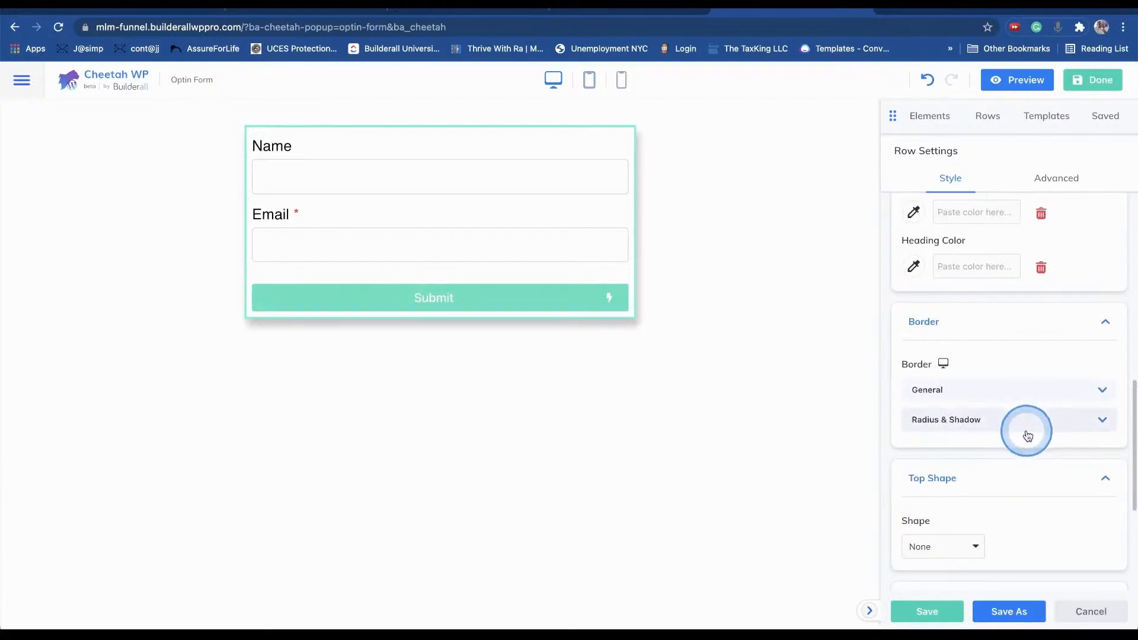
scroll(1021, 434, down, 4)
click(1093, 86)
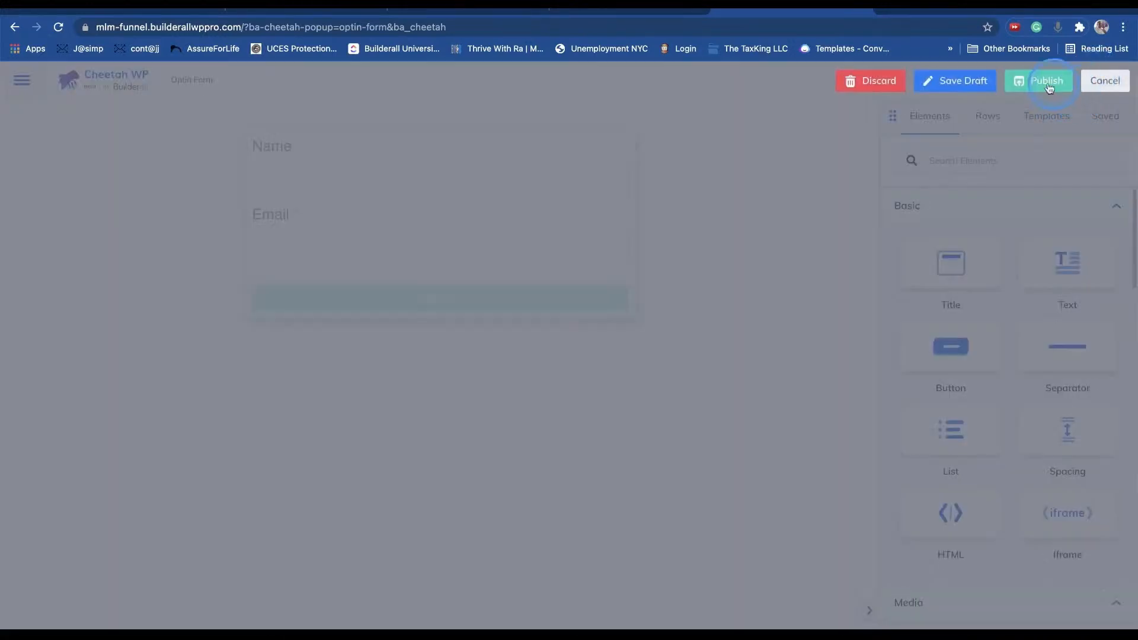
click(1048, 83)
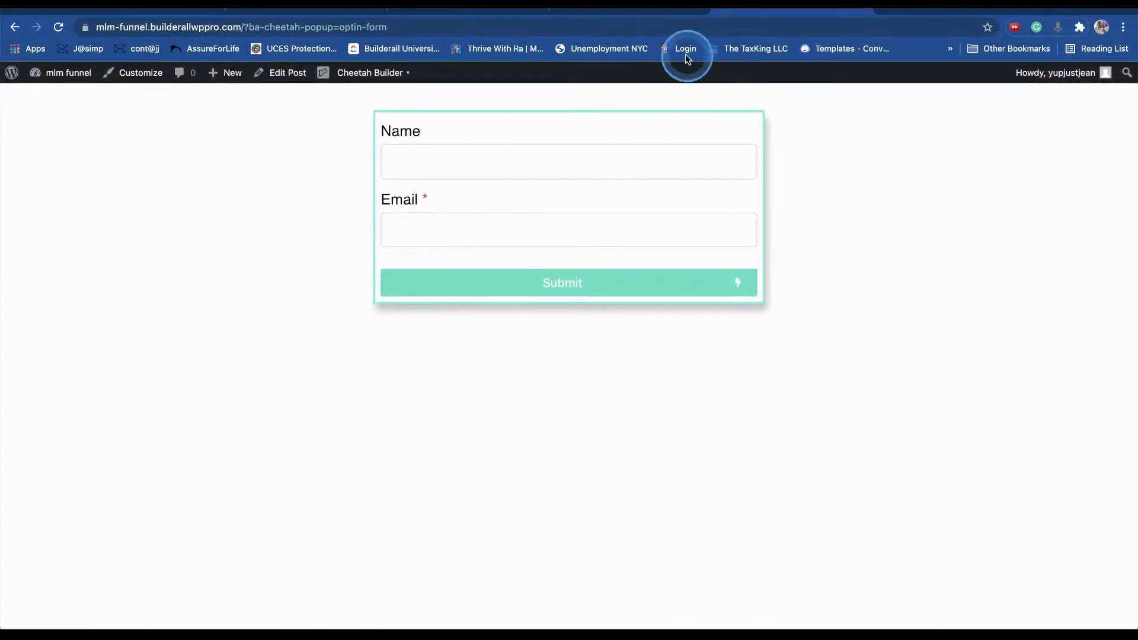
- In the incognito window, check that I'M READY TO LEARN shows the form on plain white
click(601, 12)
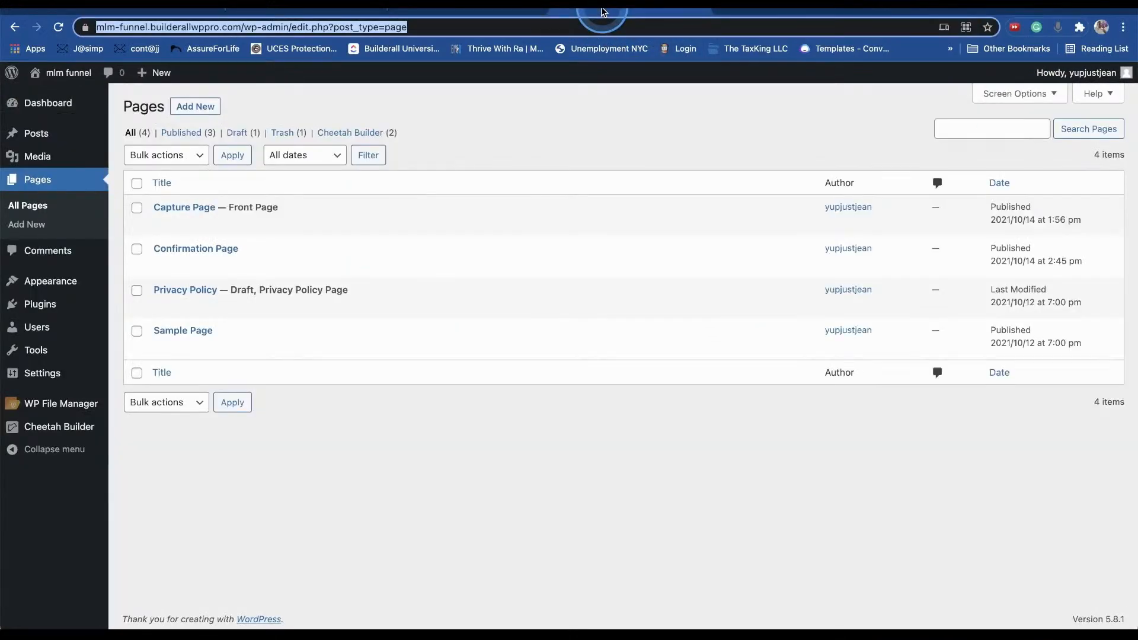
click(841, 634)
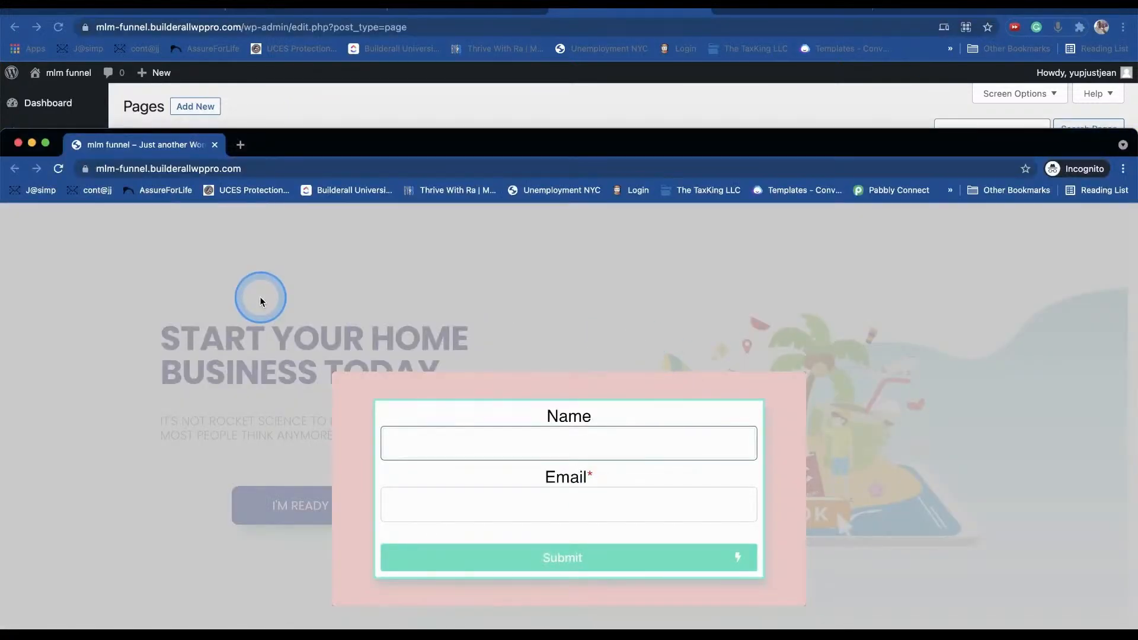
drag(466, 142, 511, 2)
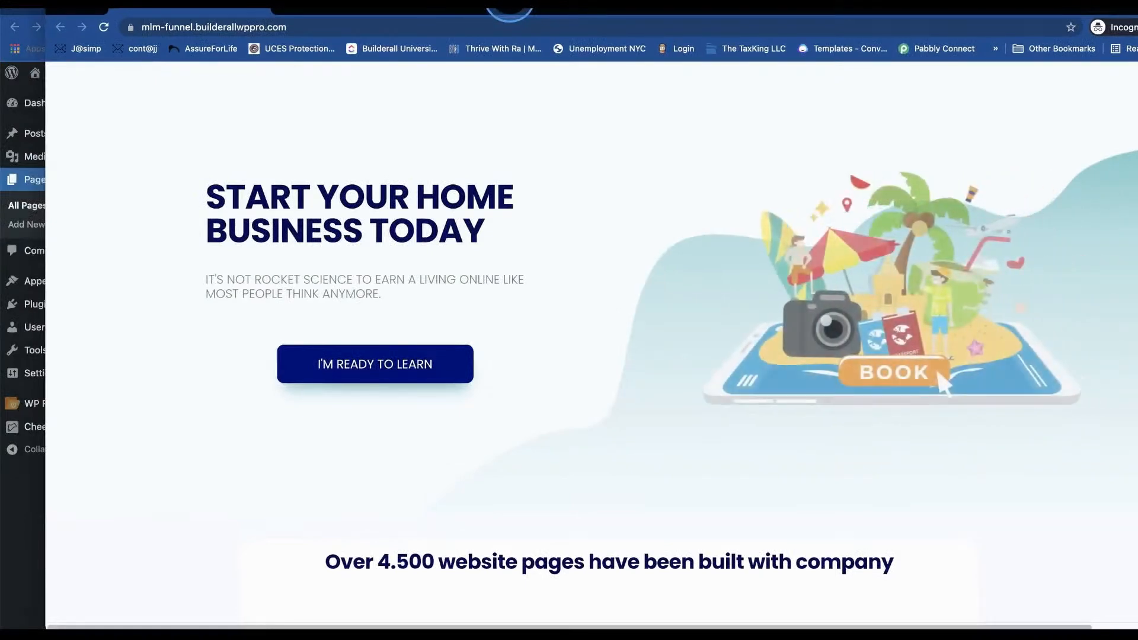
click(401, 366)
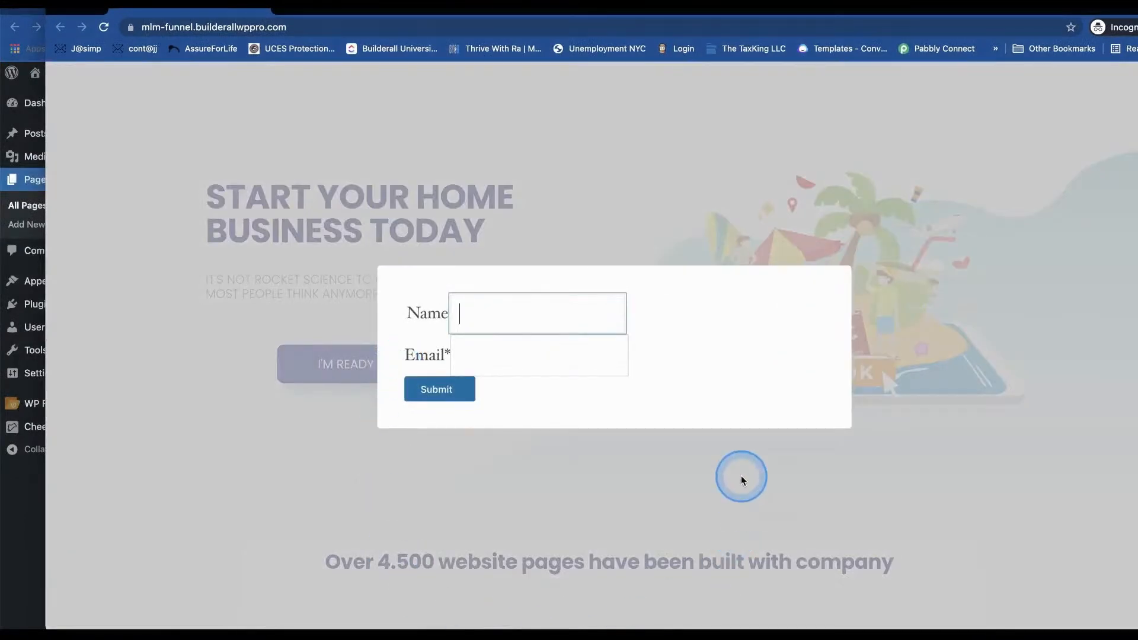
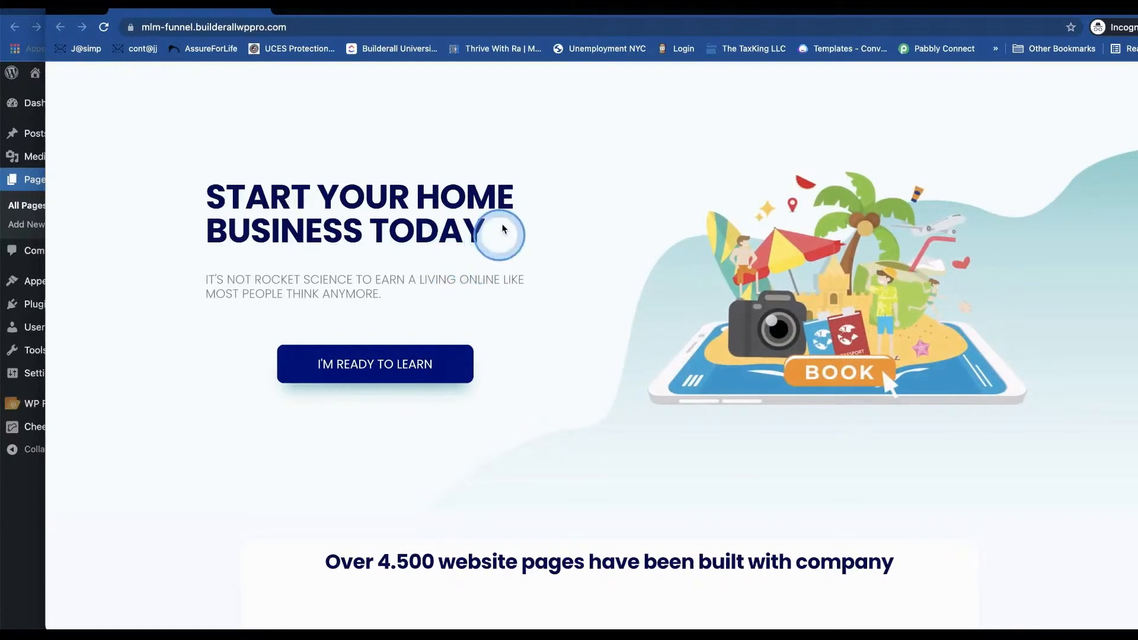
- Open the I'M READY TO LEARN popup, try its Name field, dismiss it, and close the private window
click(382, 365)
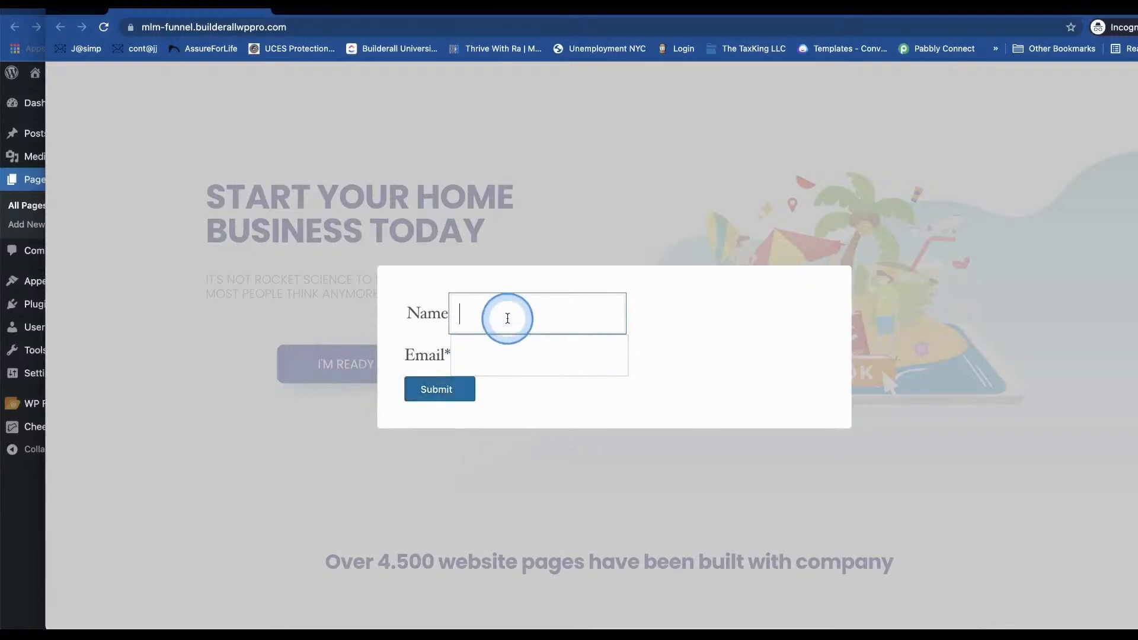
click(501, 323)
click(751, 486)
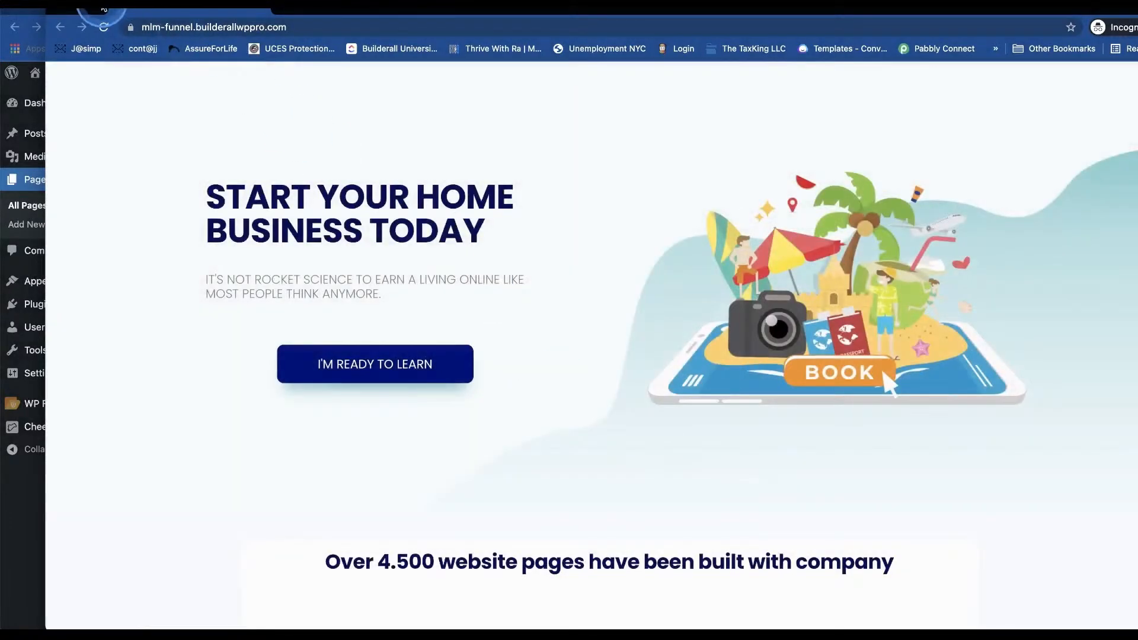
click(71, 9)
- Open the Optin Form popup in Cheetah Builder and preview it
click(684, 13)
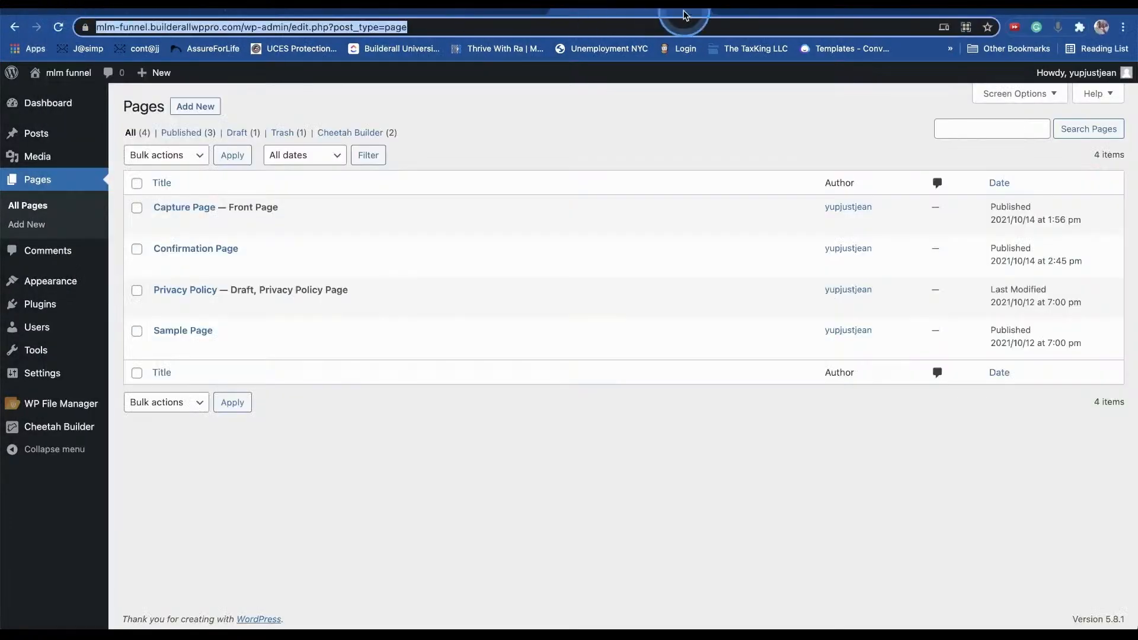
click(796, 11)
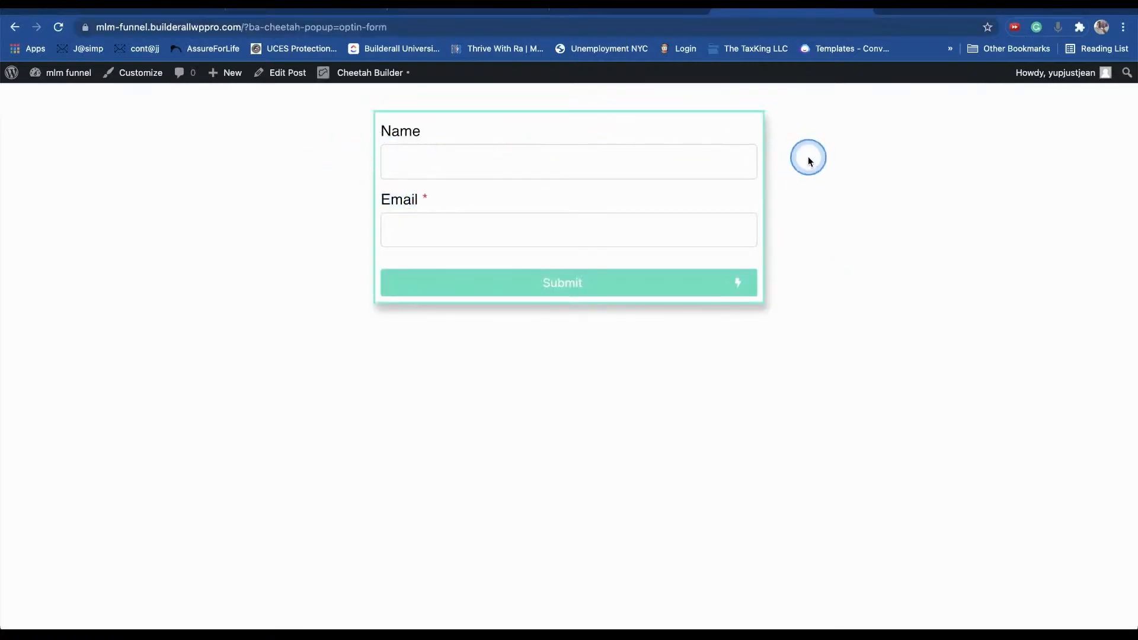
click(391, 74)
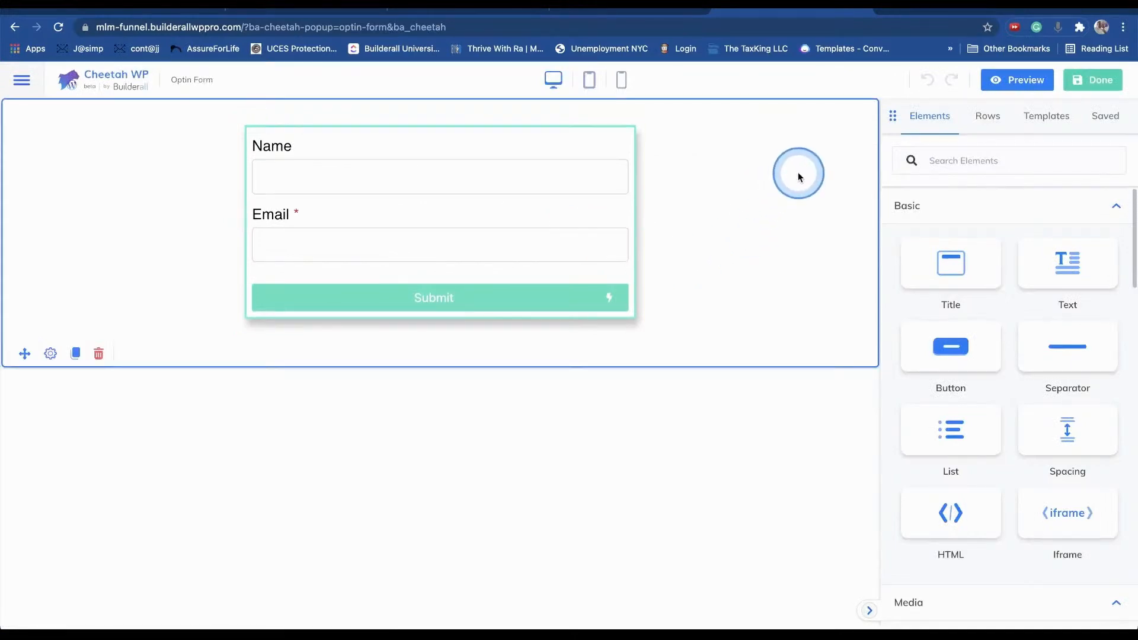
click(1037, 83)
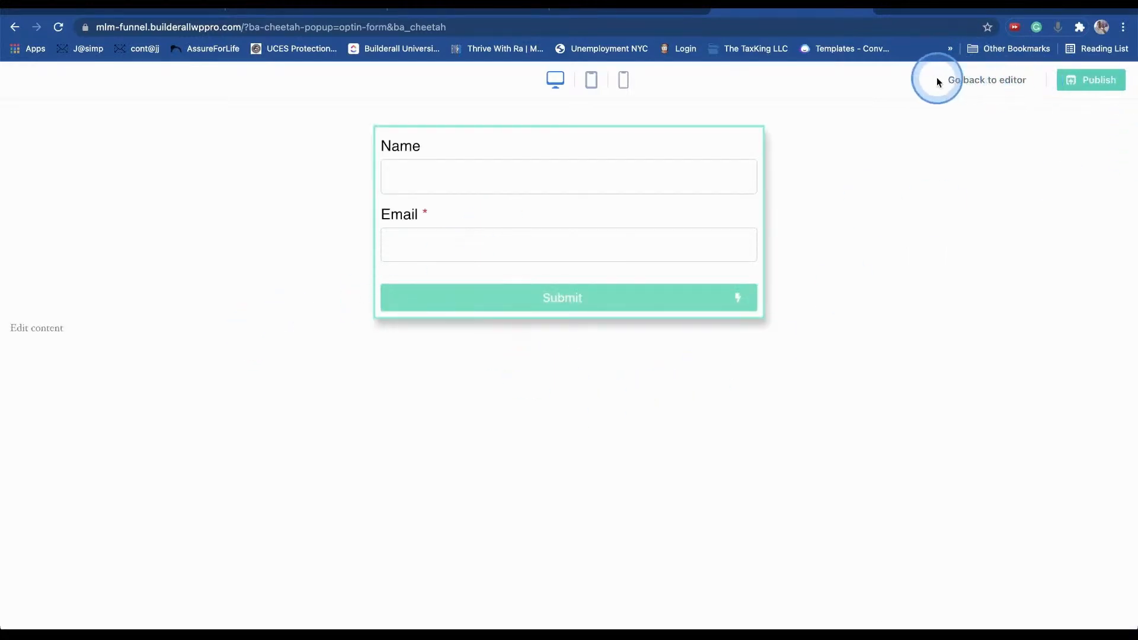
- Compare with the live Capture Page's signup popup, then return to editing the Optin Form
click(655, 10)
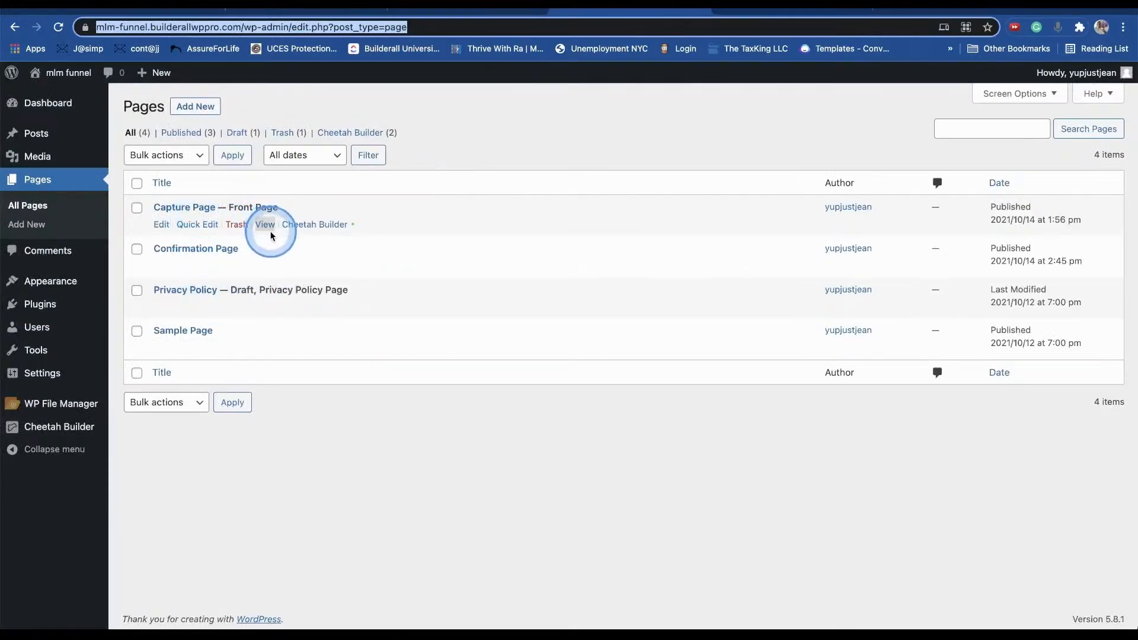
click(265, 225)
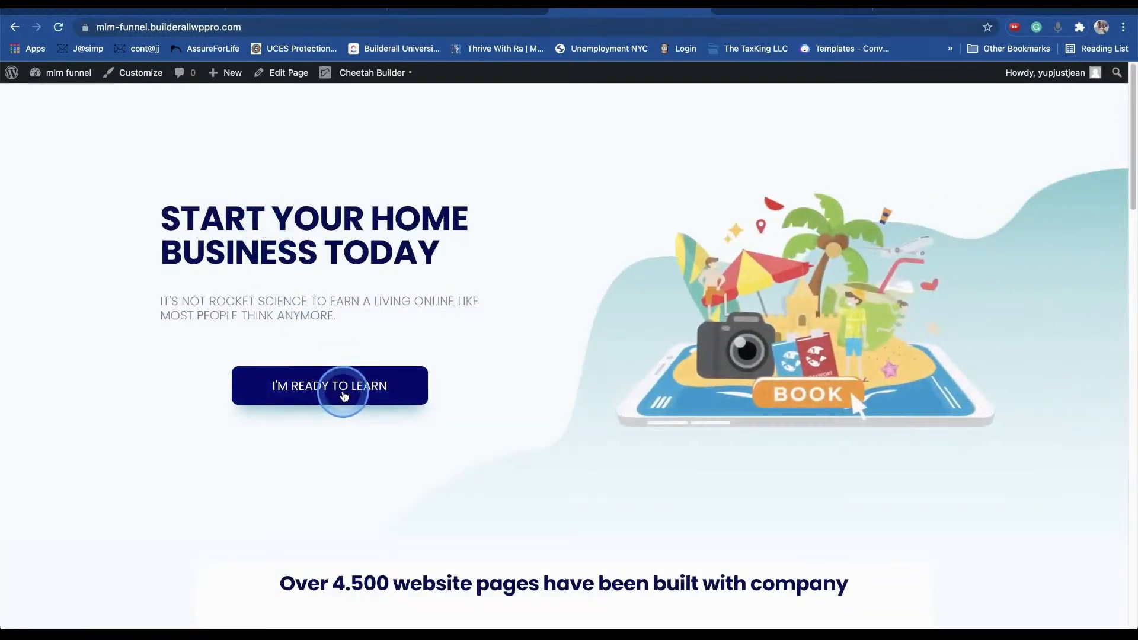
click(342, 391)
click(681, 216)
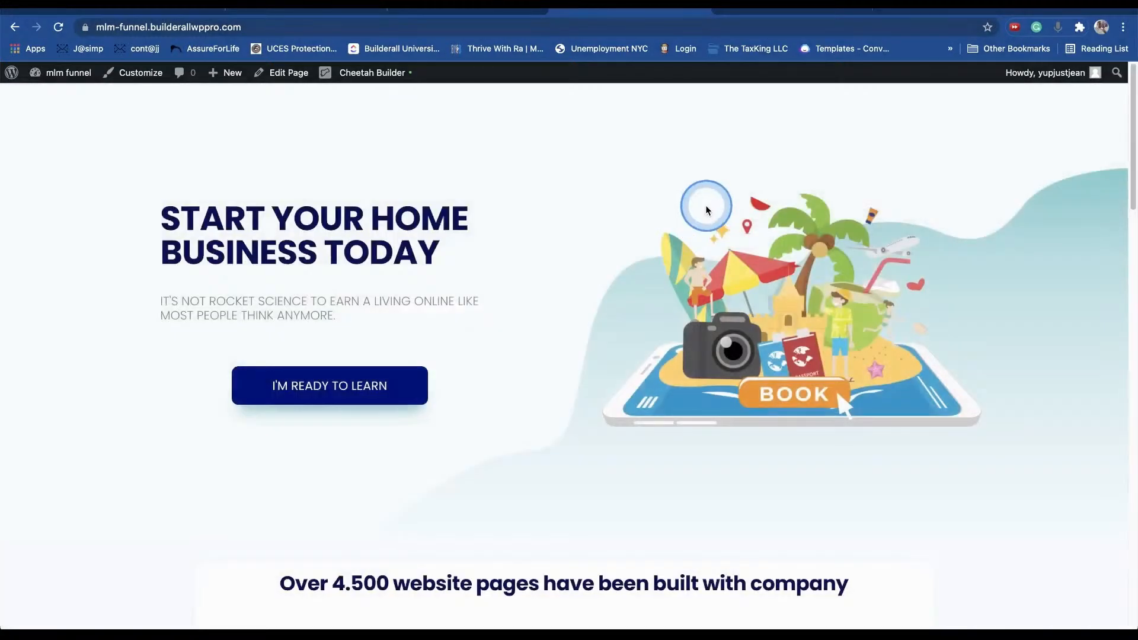
click(815, 9)
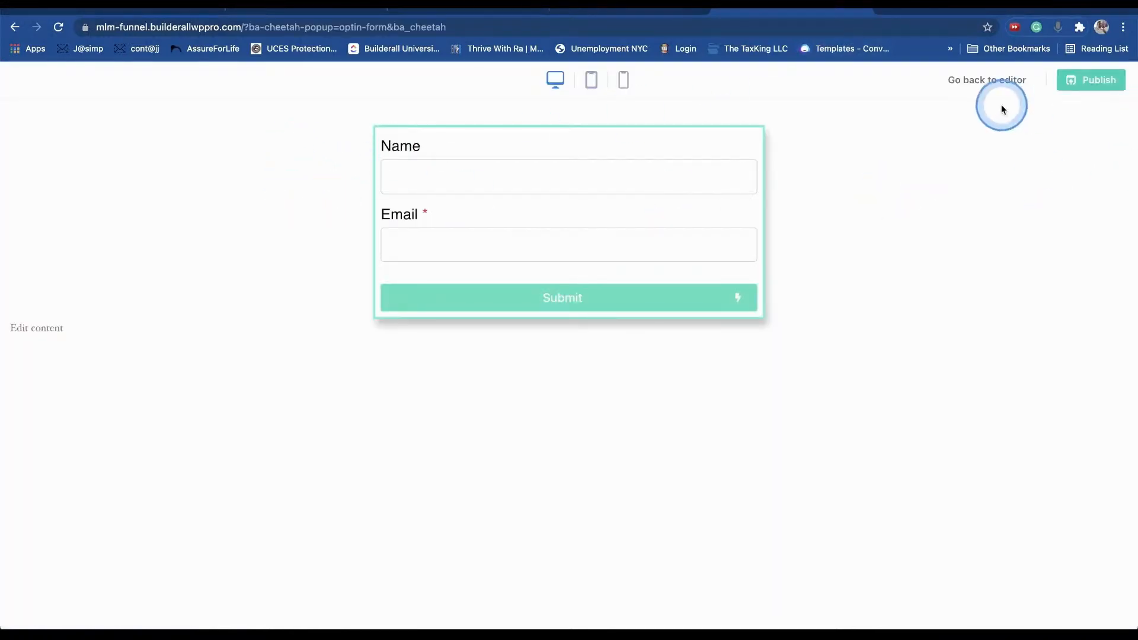
click(1004, 83)
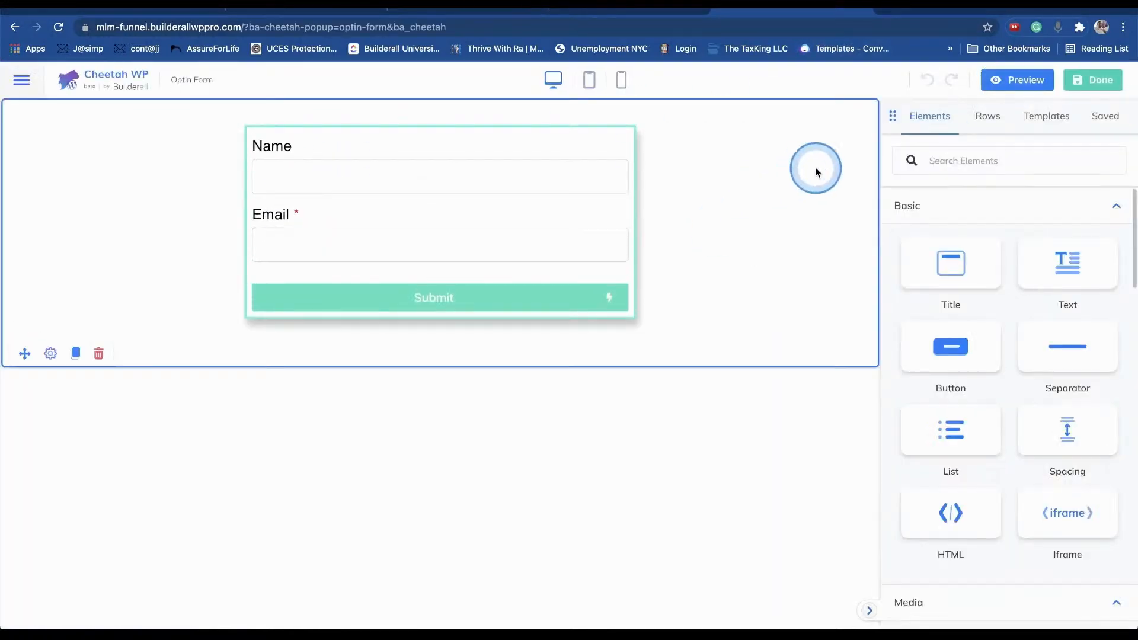
- Set the form row's Background Type to Color
click(50, 354)
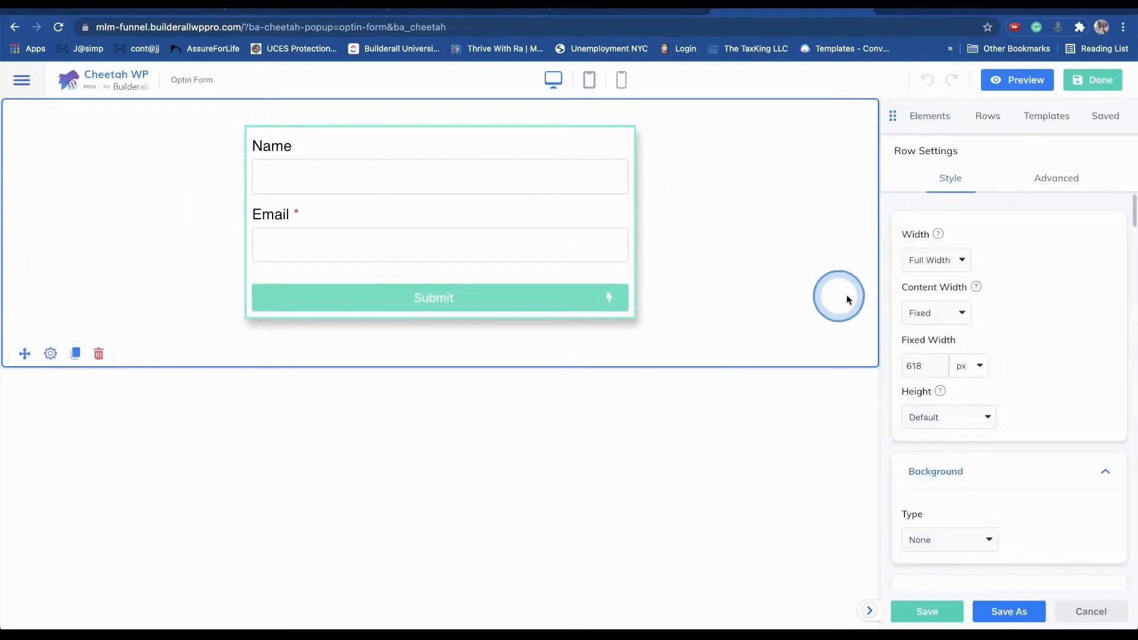
click(968, 539)
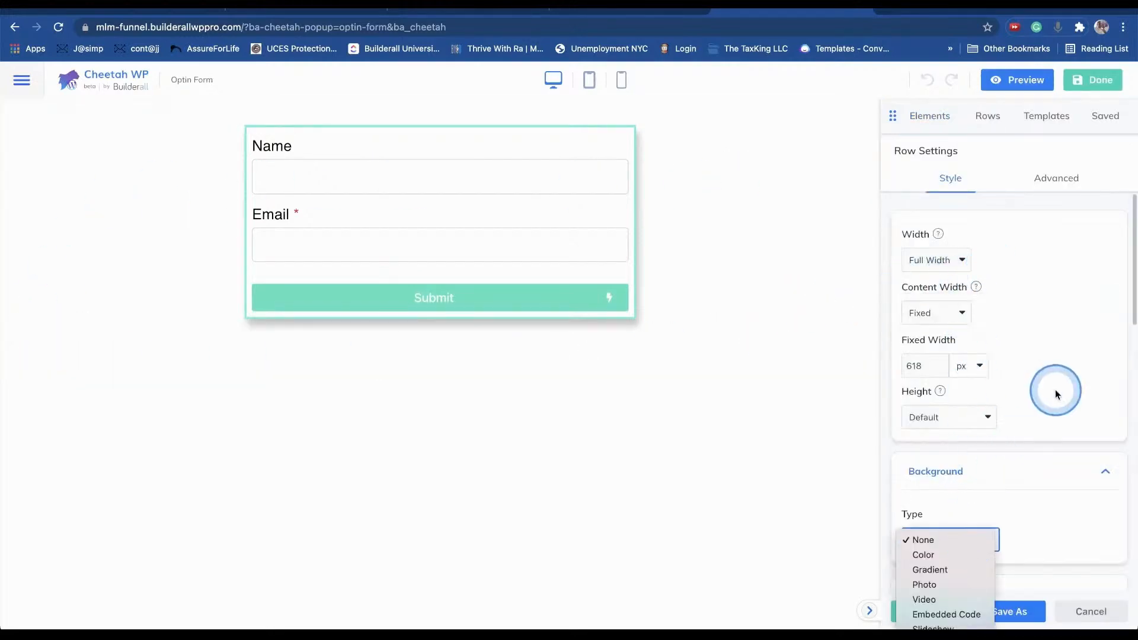
click(941, 556)
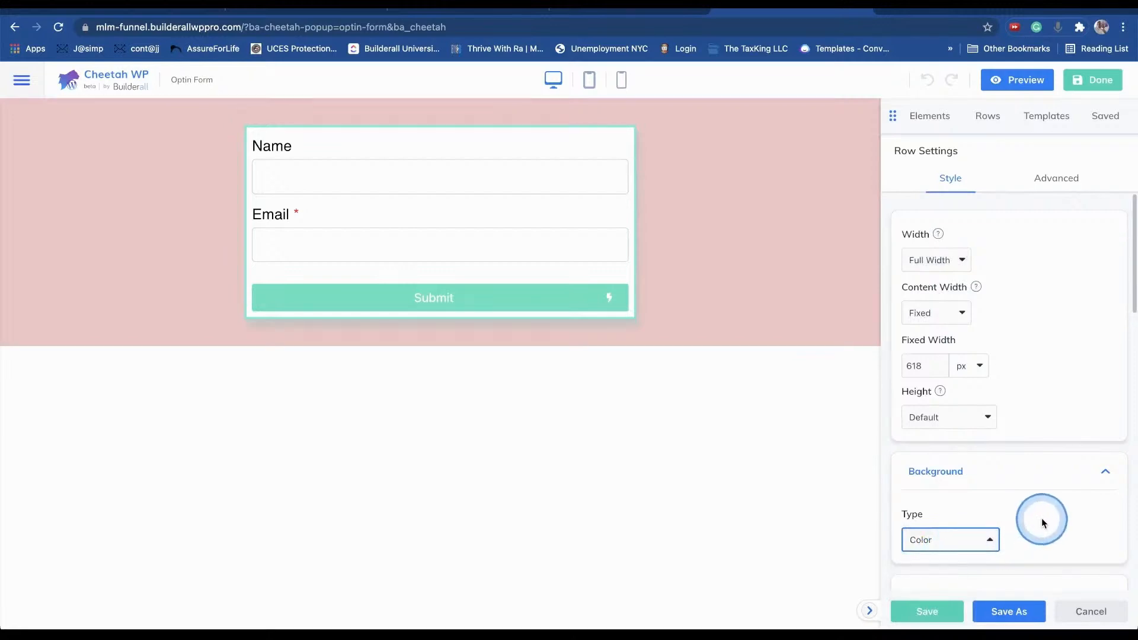
scroll(1054, 320, down, 5)
- Publish the popup and open the signup popup on the live home page
click(1092, 79)
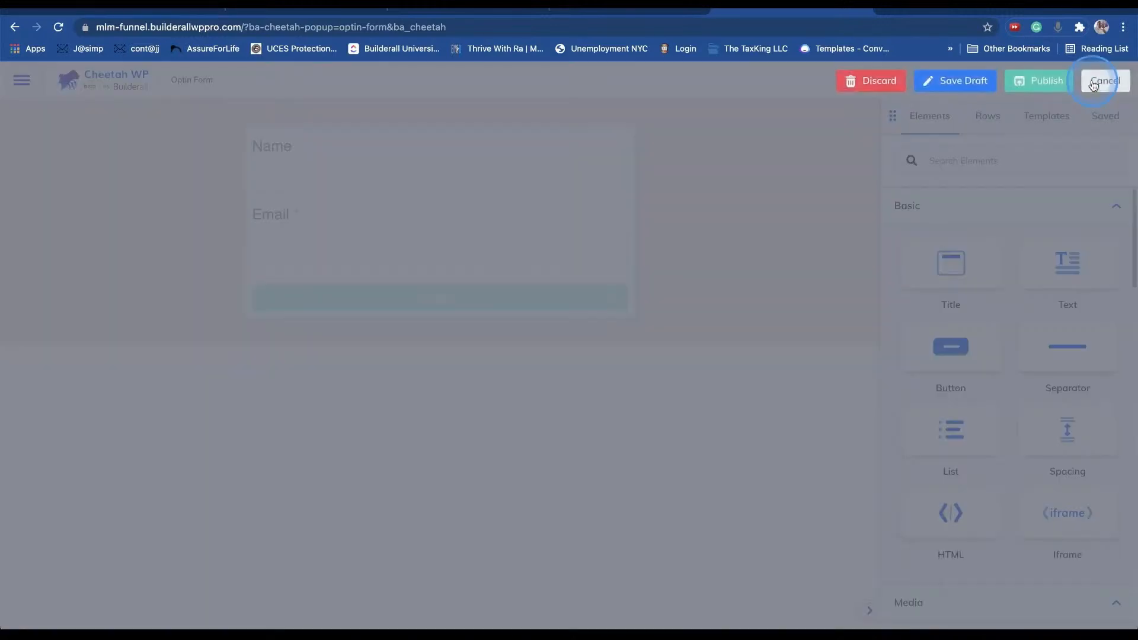
click(1048, 95)
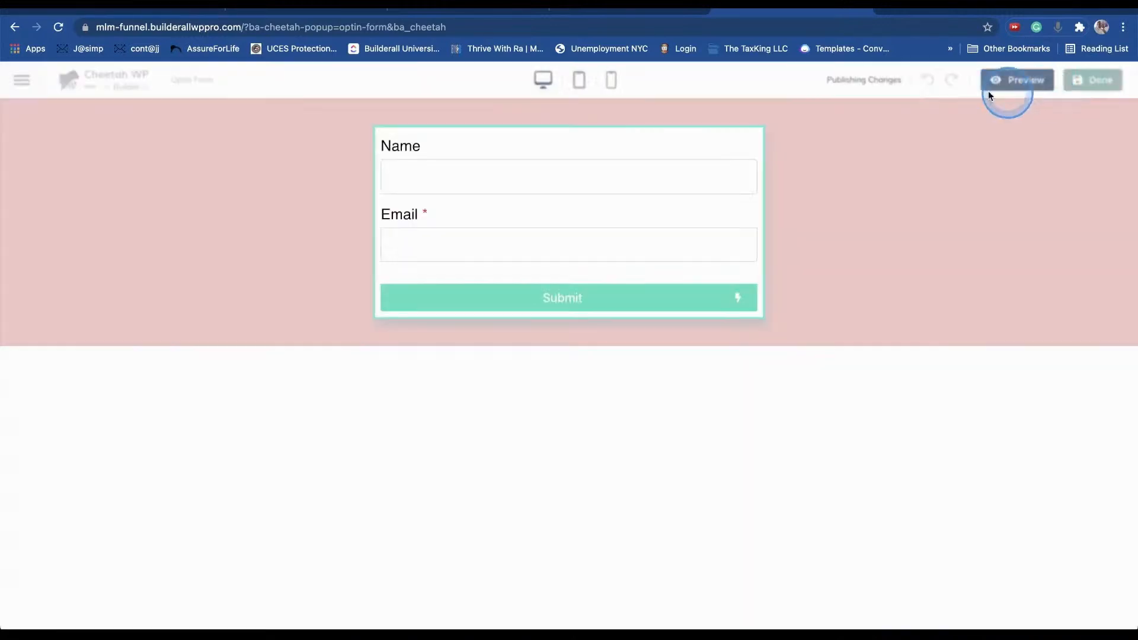
click(618, 20)
click(393, 369)
- Try the popup's Email field on the home page, then go to the admin Pages list
click(449, 379)
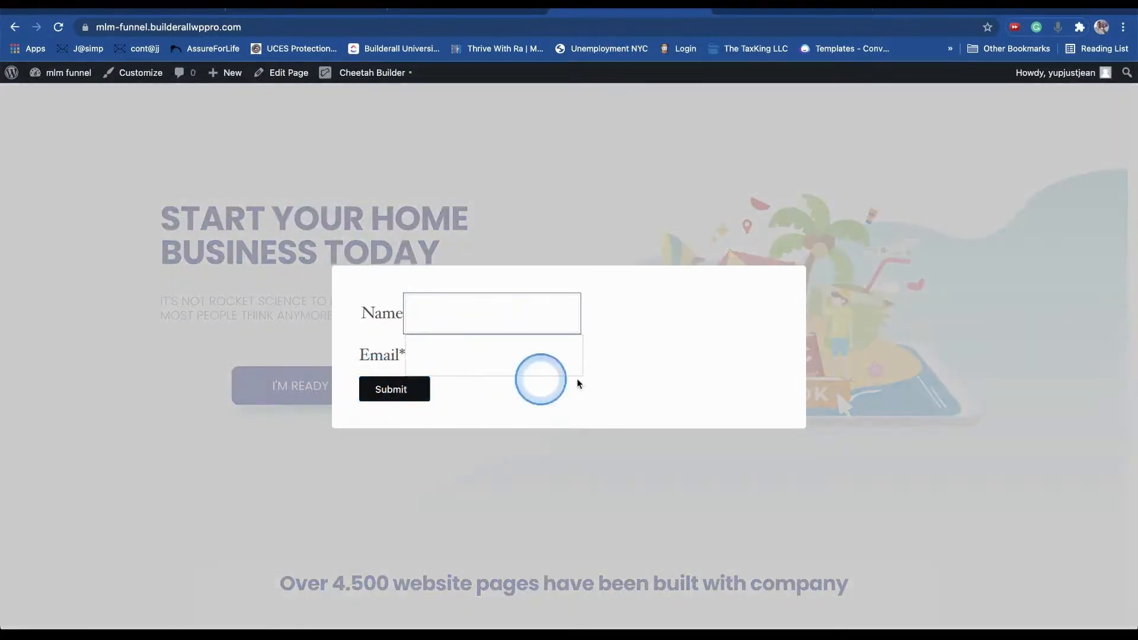
click(778, 5)
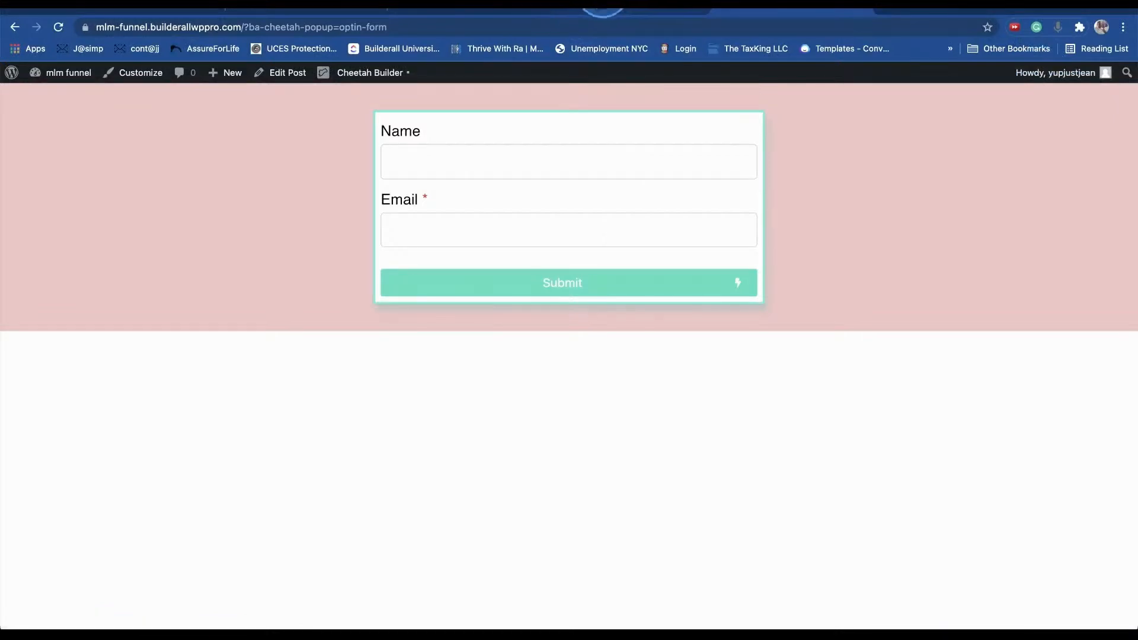
click(606, 7)
mouse_move(59, 72)
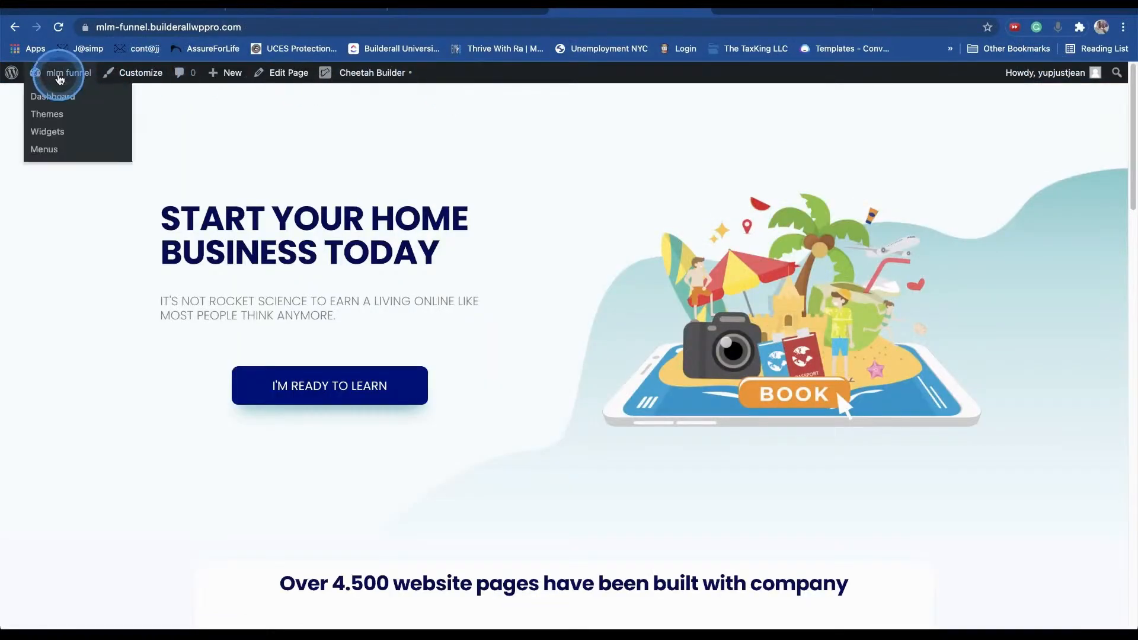
click(59, 99)
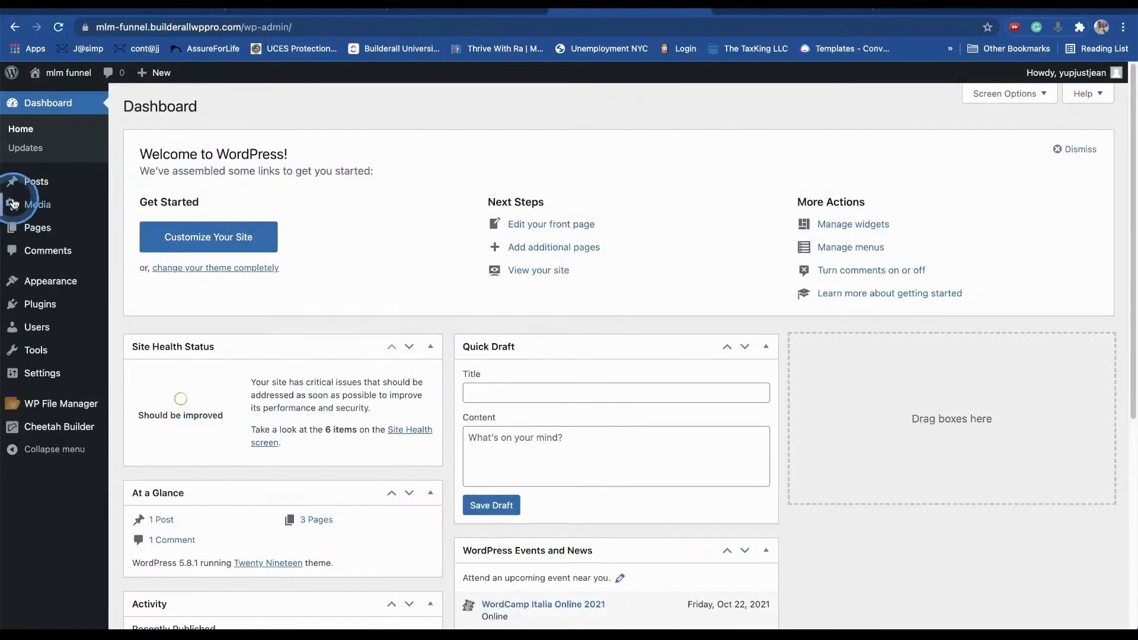
click(26, 227)
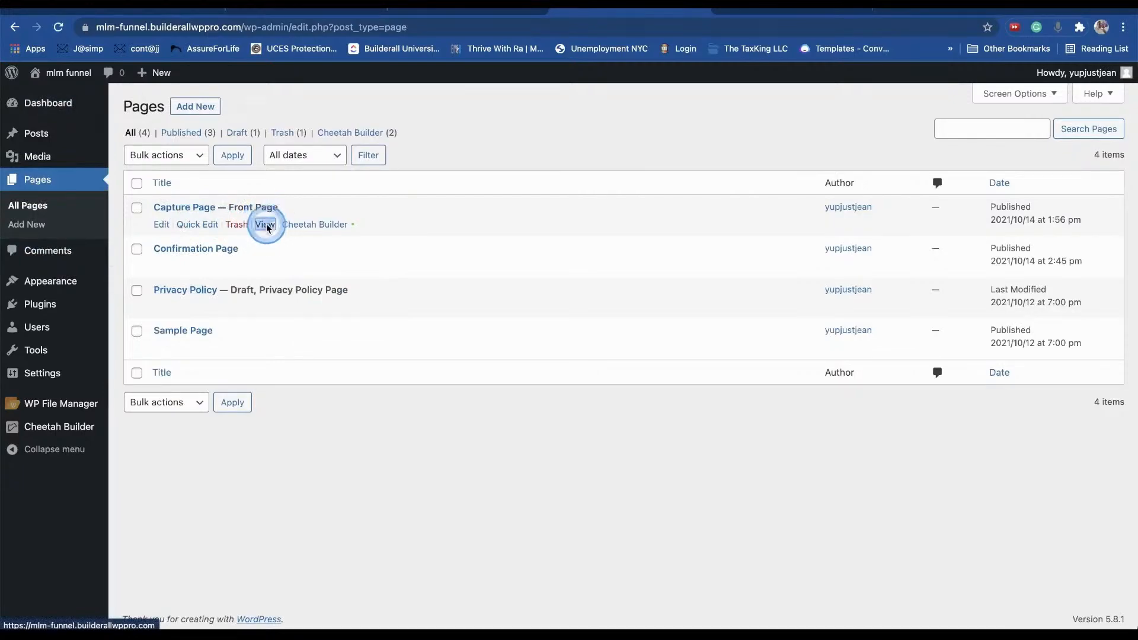
- Open Capture Page in an incognito window, test the signup popup's fields, and close the window
right_click(266, 228)
click(361, 263)
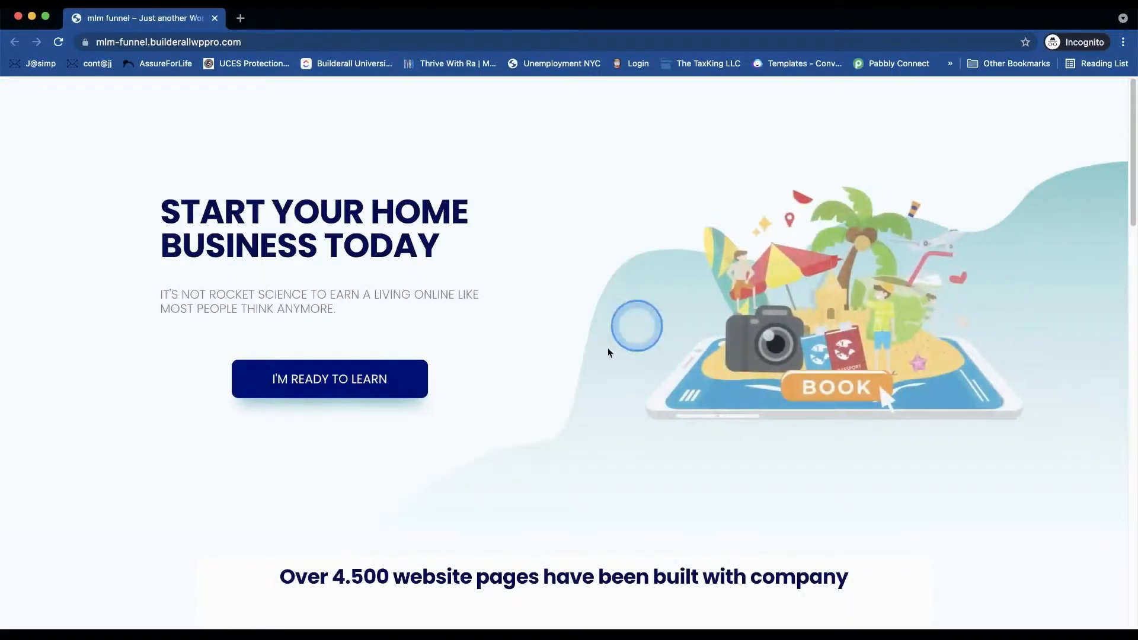
click(399, 386)
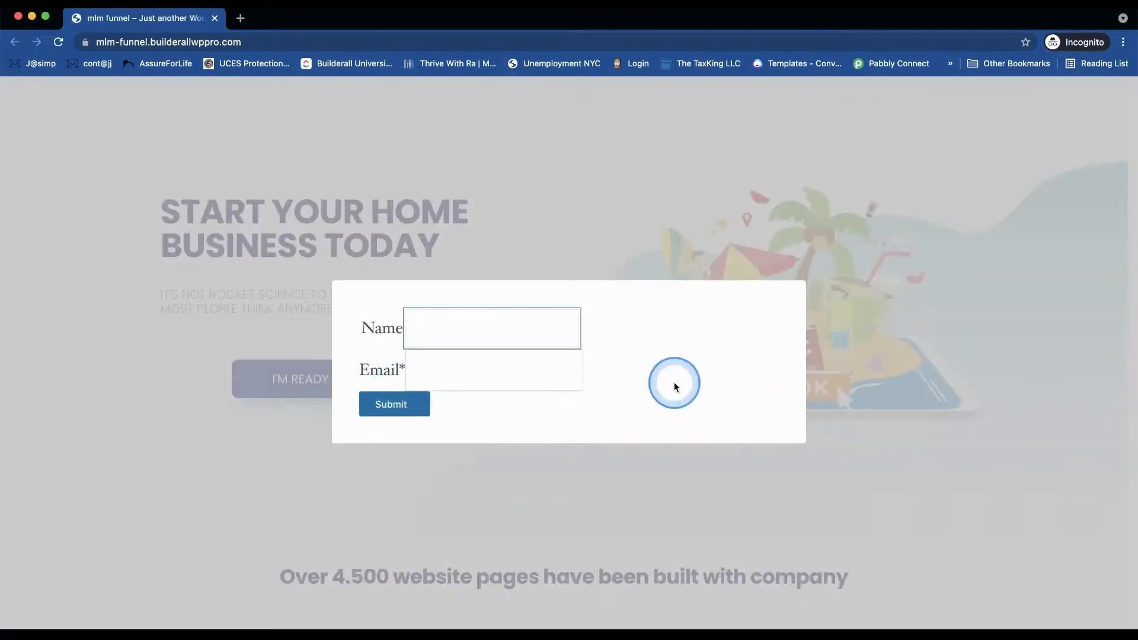
drag(646, 384, 785, 341)
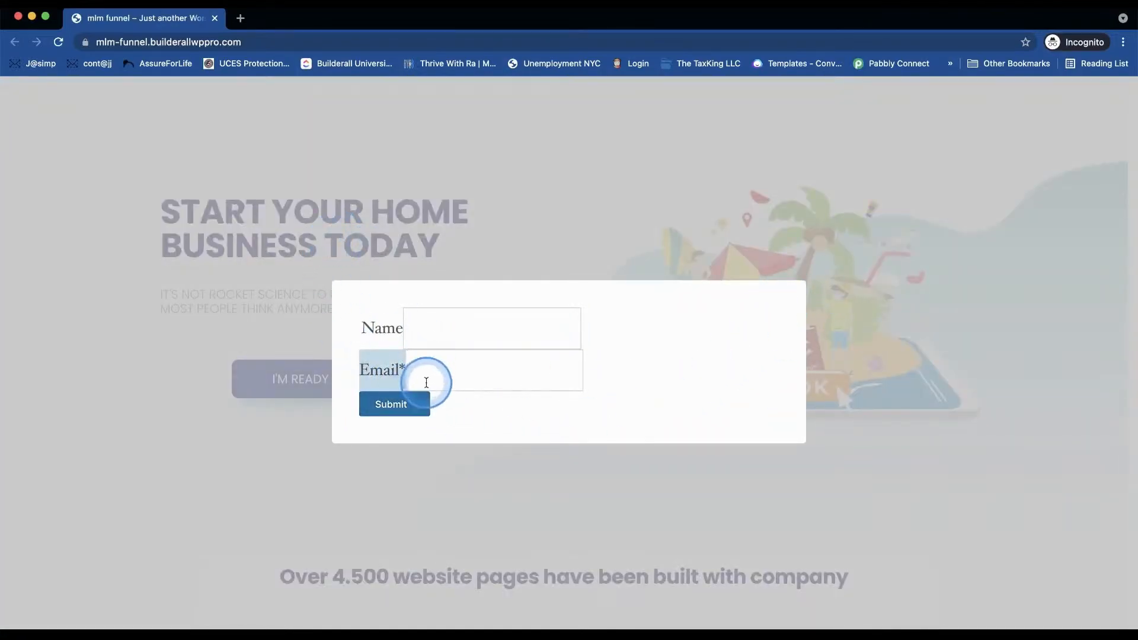
click(440, 363)
click(467, 327)
double_click(967, 146)
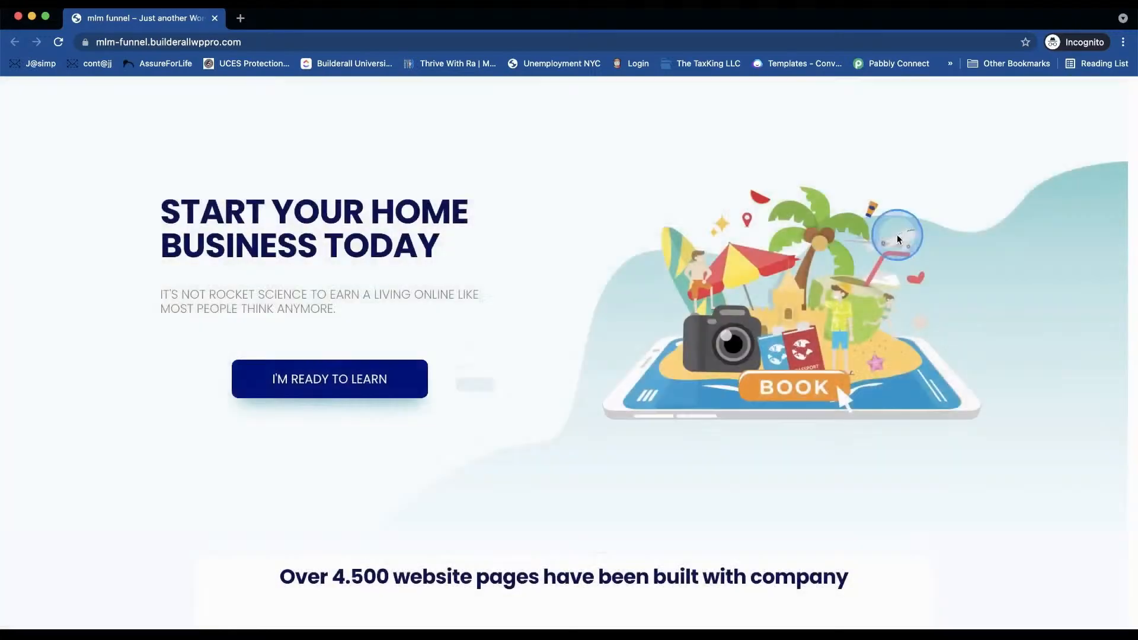
click(18, 15)
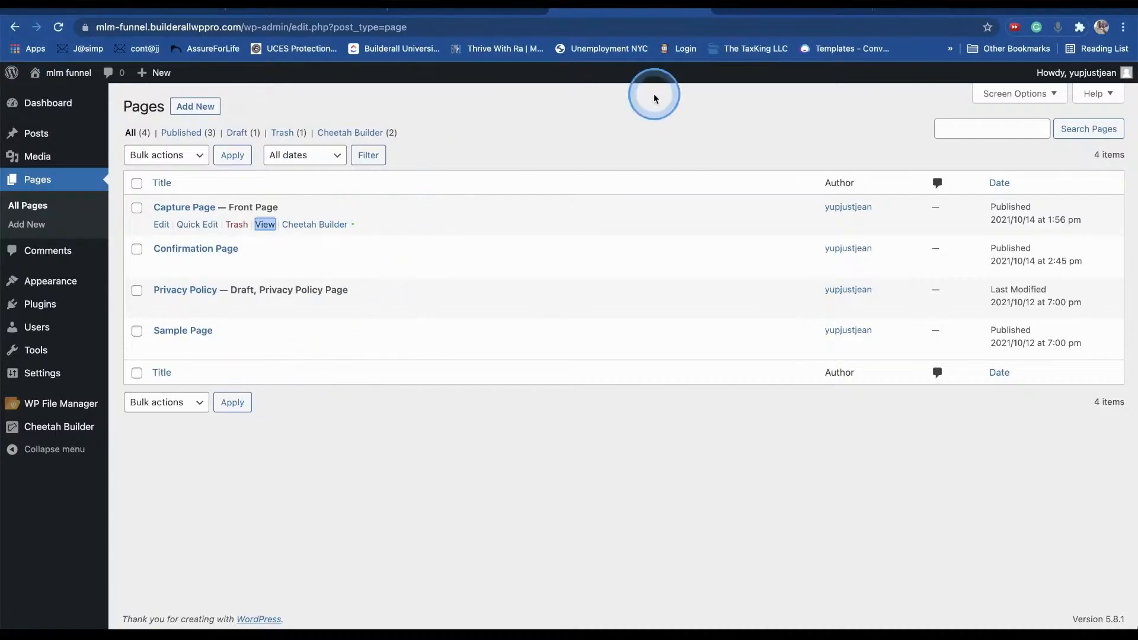
- Check the Optin Form tab, then return to the WordPress Pages list
click(794, 12)
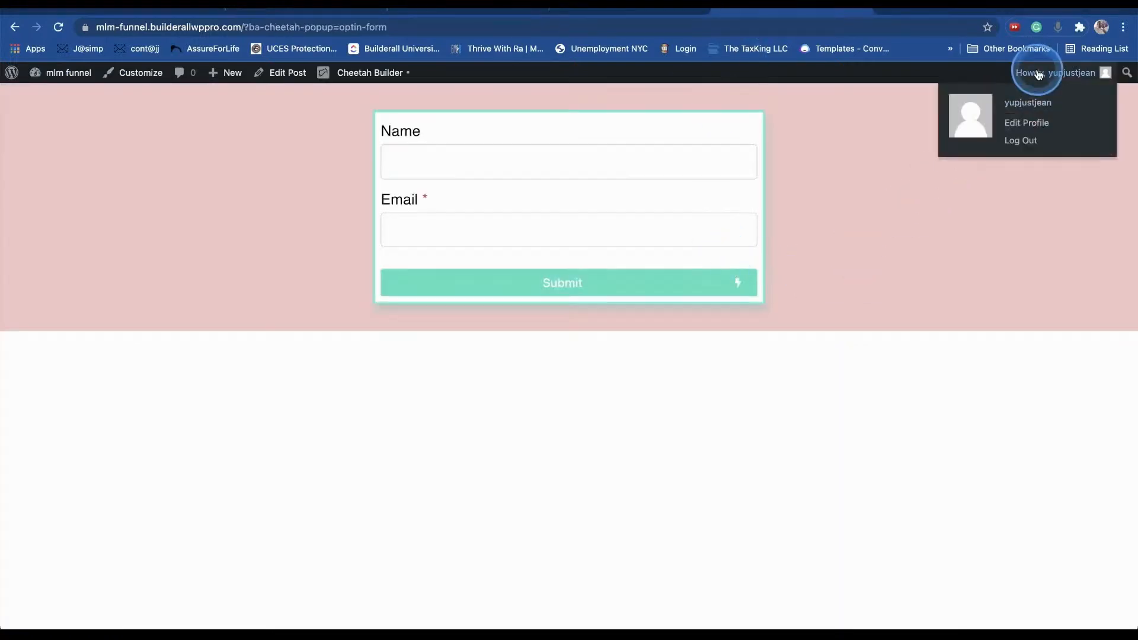
click(373, 73)
click(655, 10)
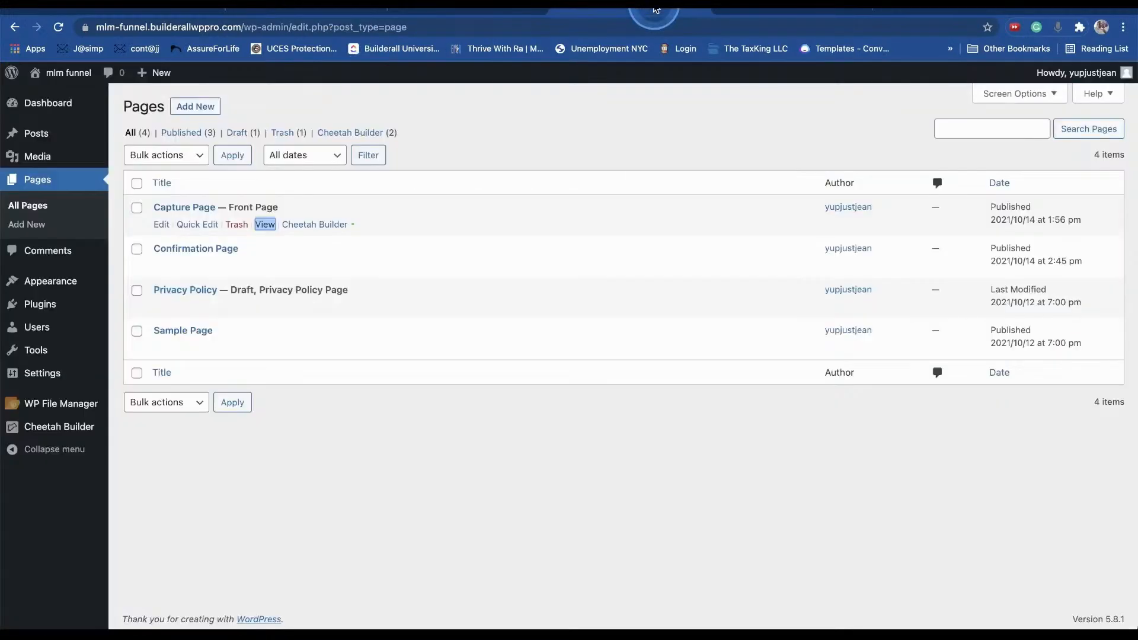
- In the Capture Page builder, set I'M READY TO LEARN's Action to Popup with Optin Form, and save
click(326, 224)
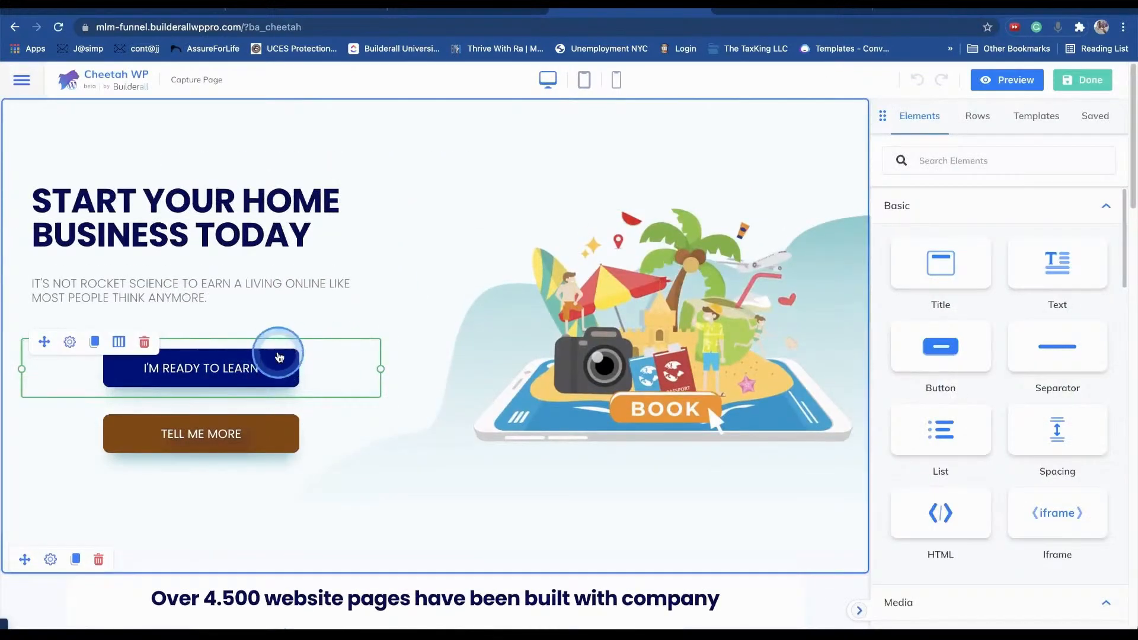
click(264, 380)
click(246, 379)
click(933, 512)
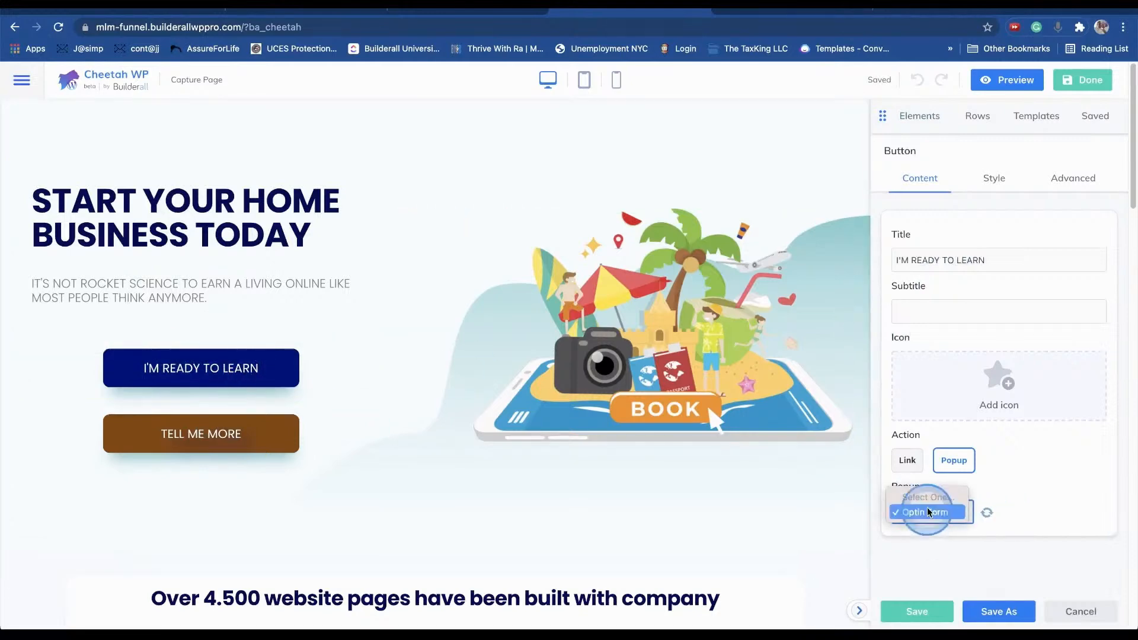
click(973, 508)
click(907, 461)
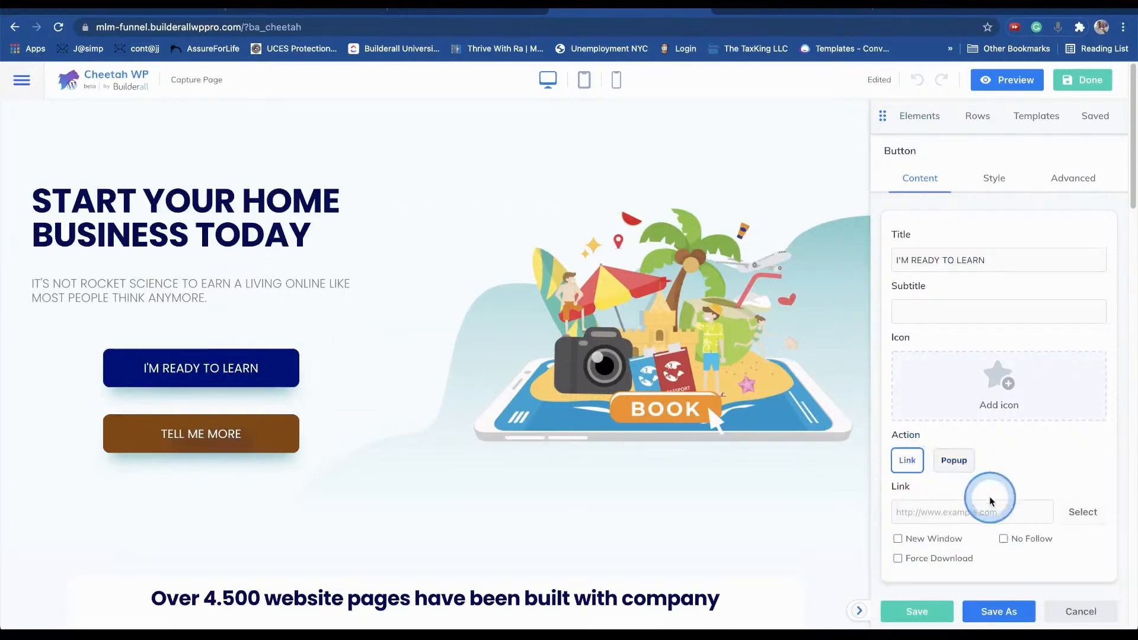
click(953, 460)
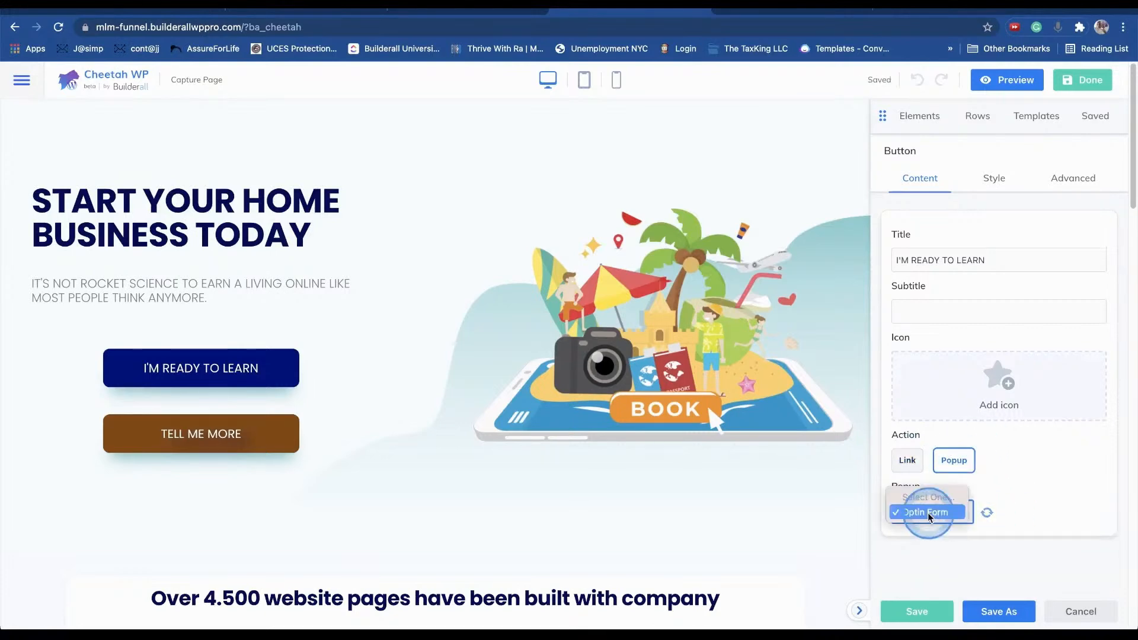
click(928, 513)
click(934, 619)
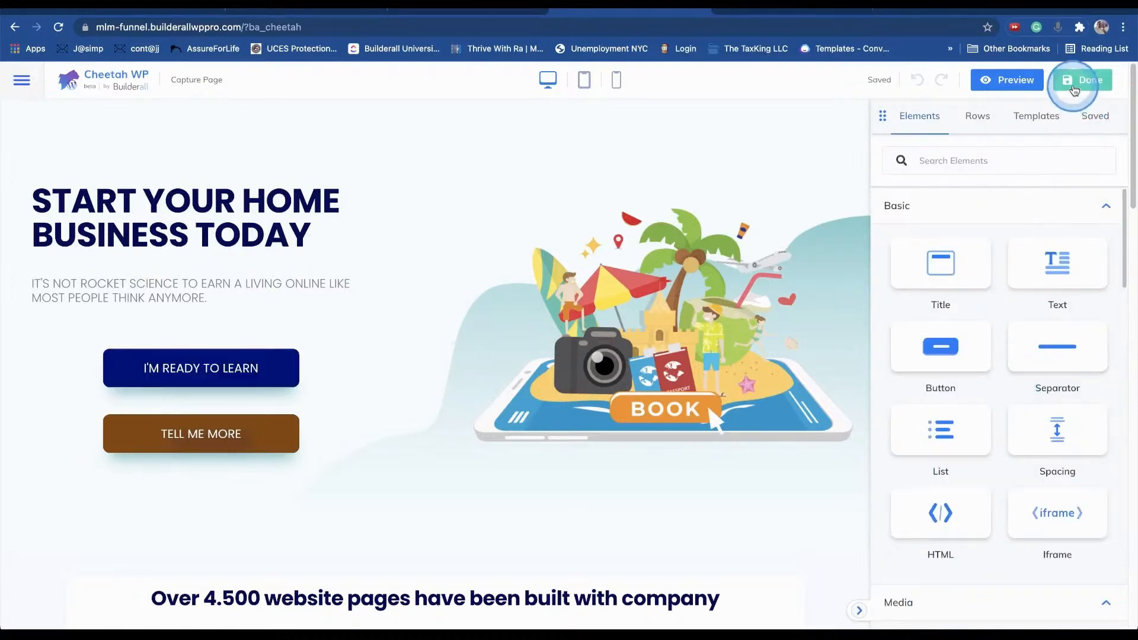
click(1014, 79)
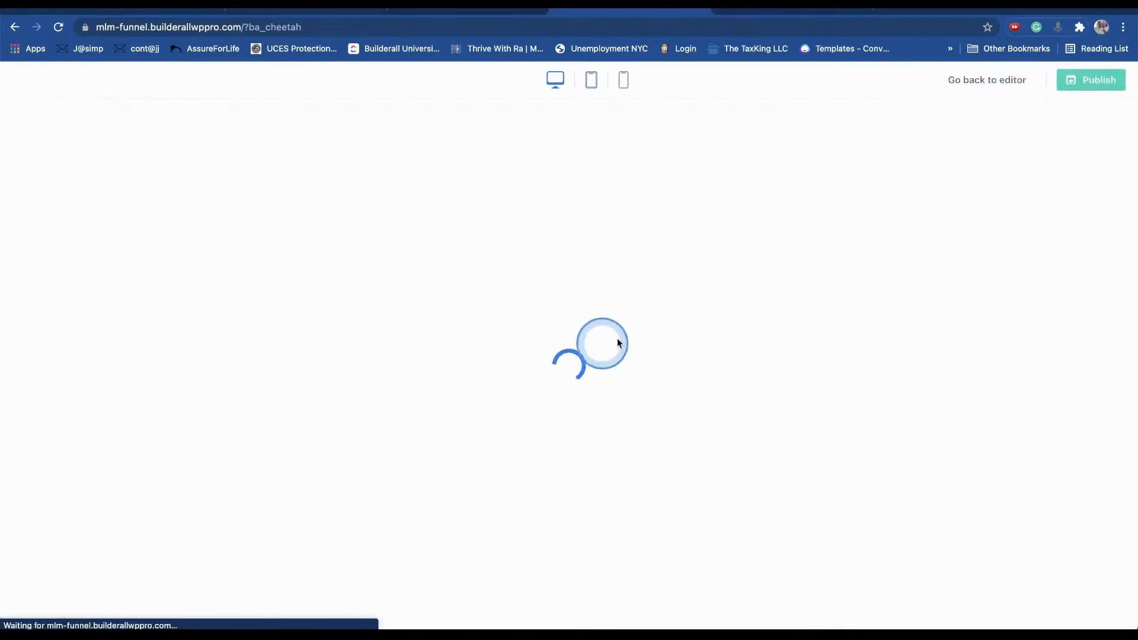
- Confirm in preview that the button opens the Name/Email popup, then publish the Capture Page
click(362, 407)
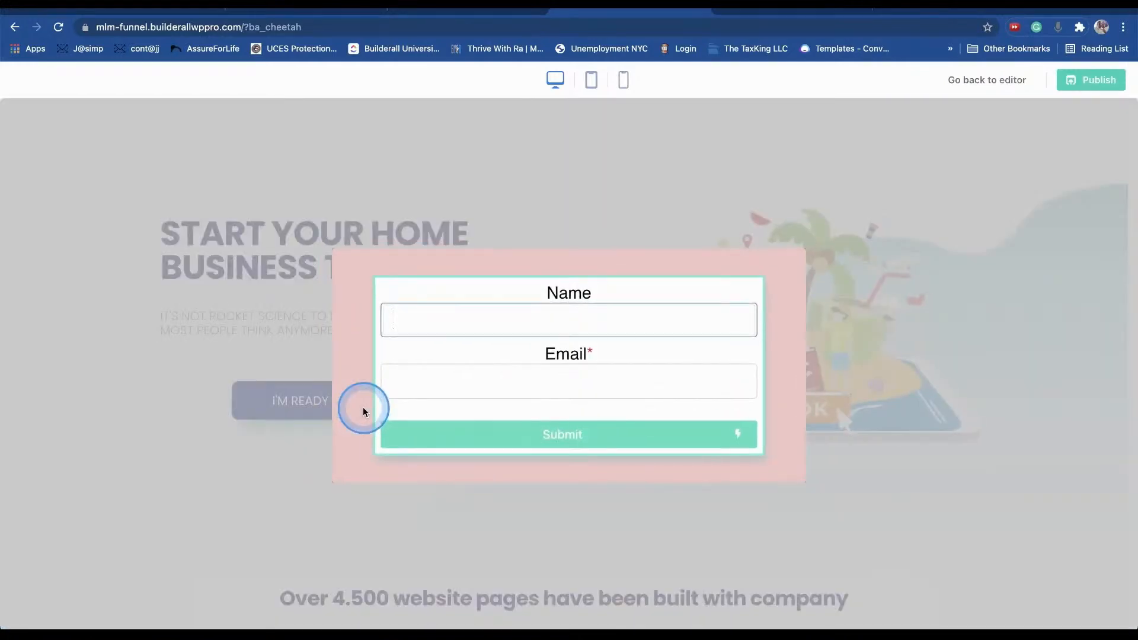
click(853, 330)
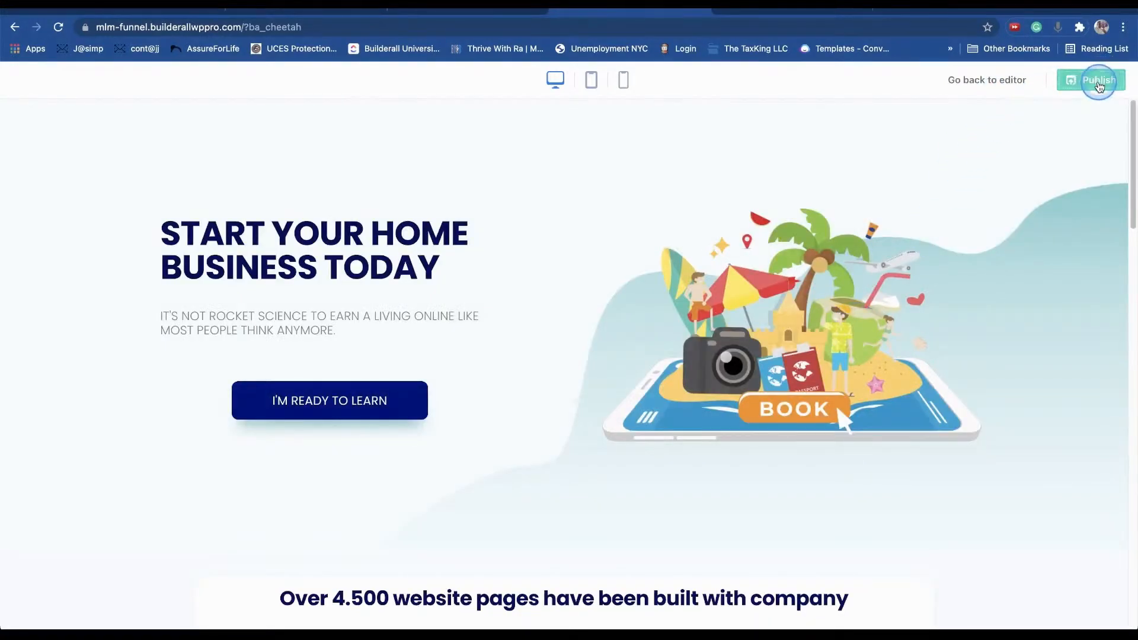
click(1099, 84)
click(1044, 89)
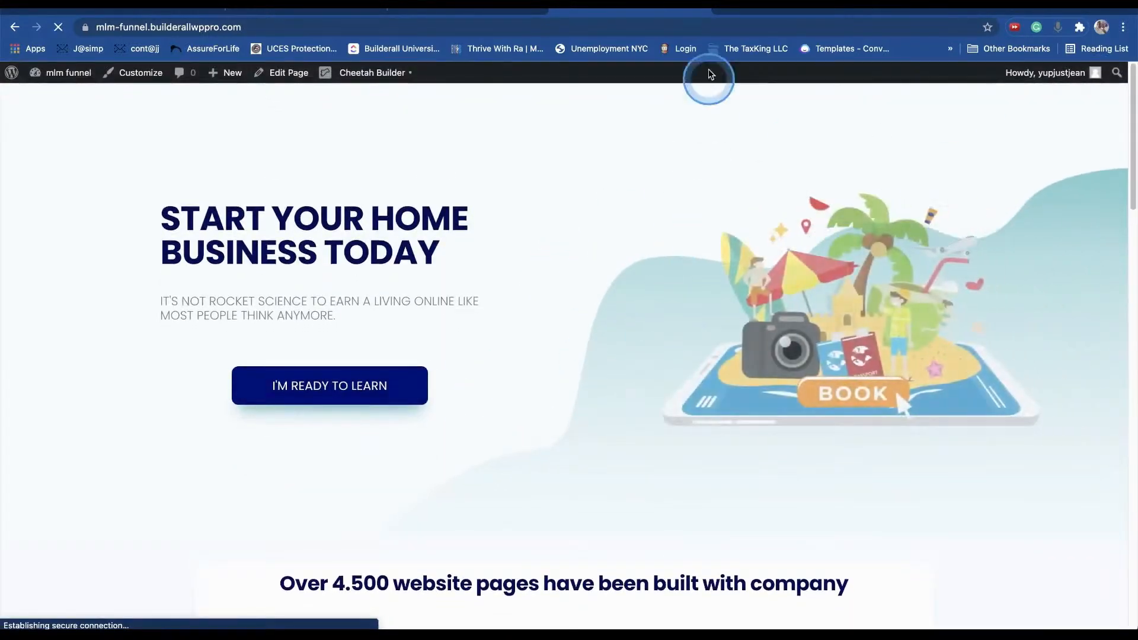
click(477, 11)
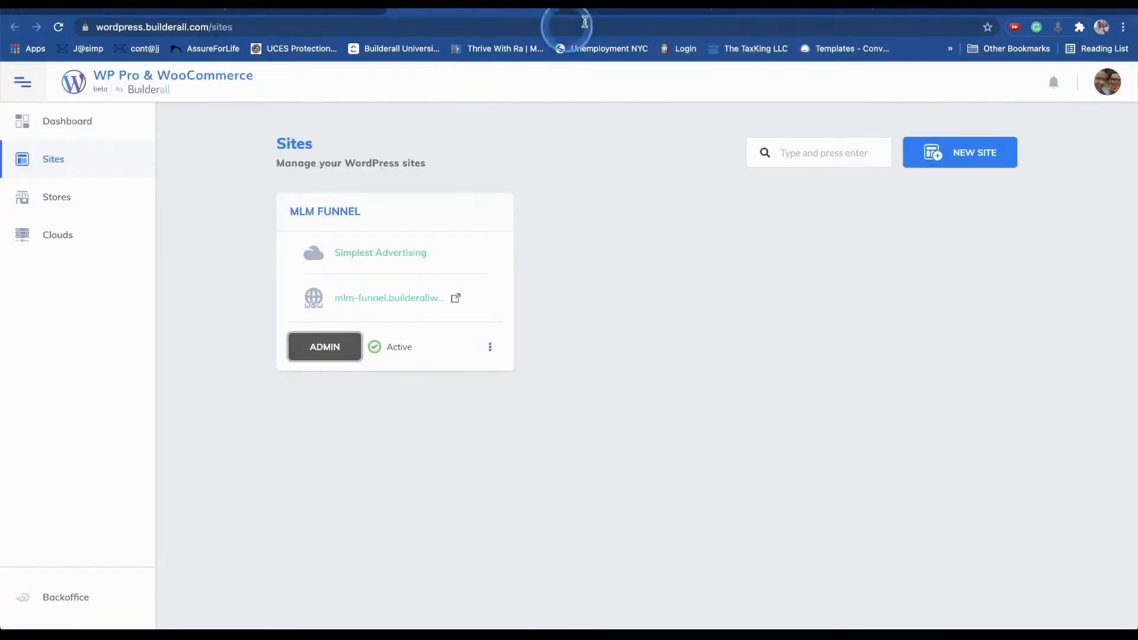
- From Dashboard > Pages, open the Capture Page in an incognito window
click(776, 9)
click(401, 11)
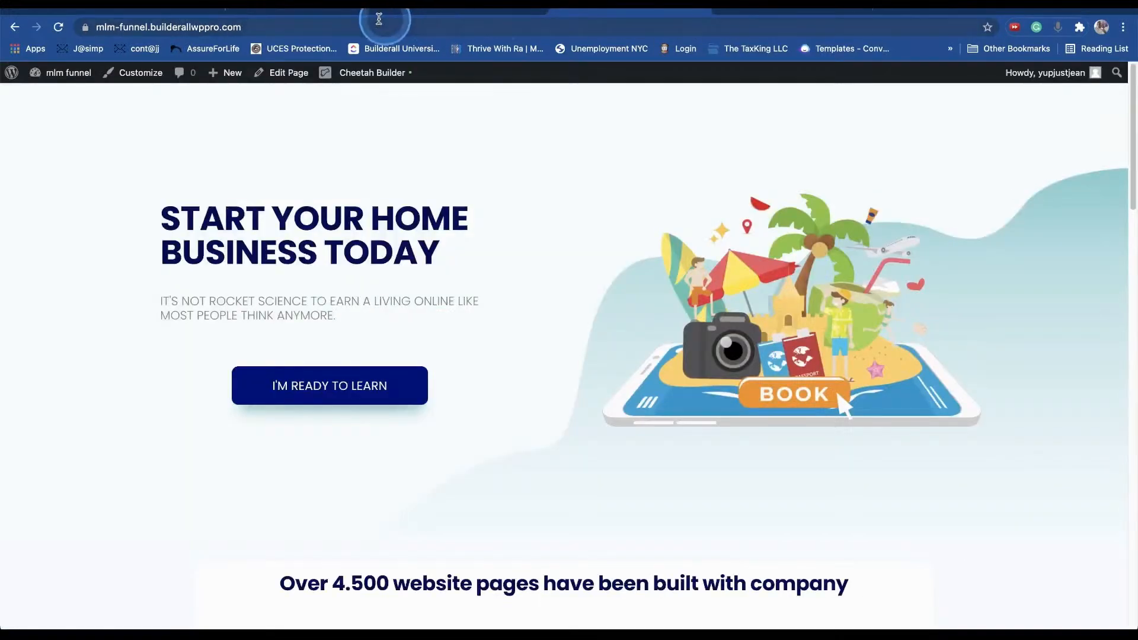
mouse_move(12, 73)
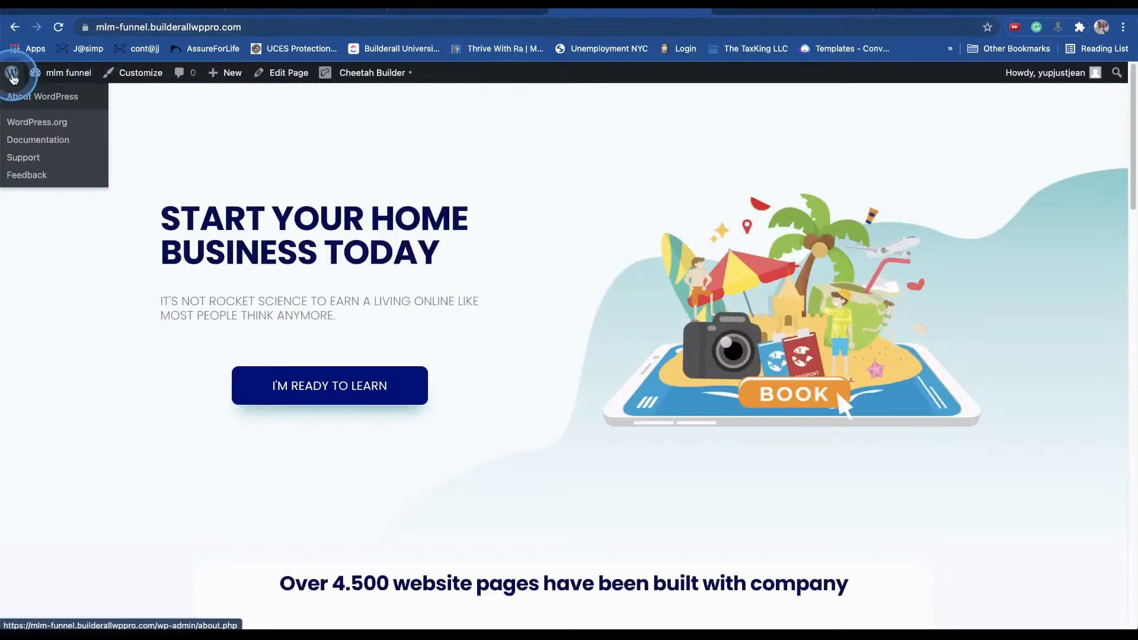
mouse_move(57, 73)
click(62, 97)
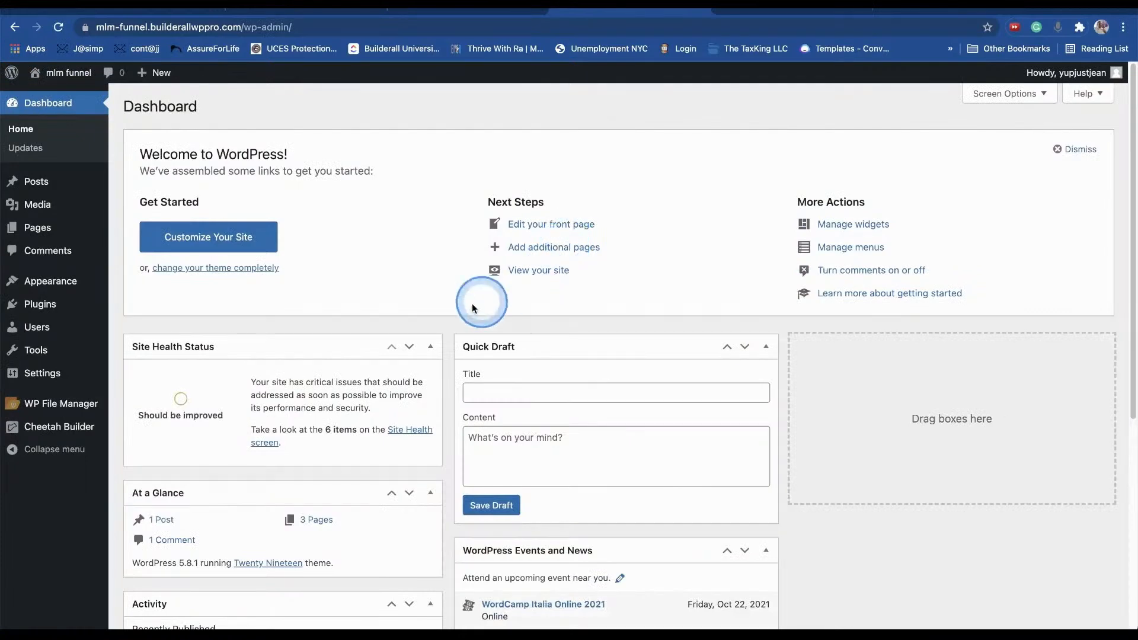
click(42, 229)
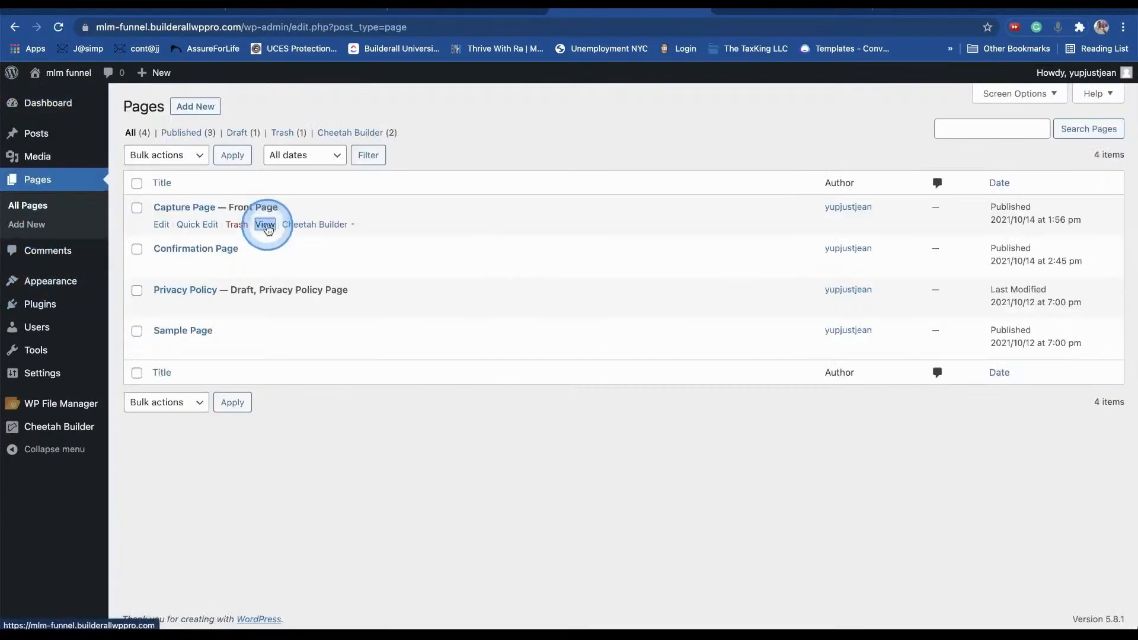
right_click(263, 224)
click(293, 263)
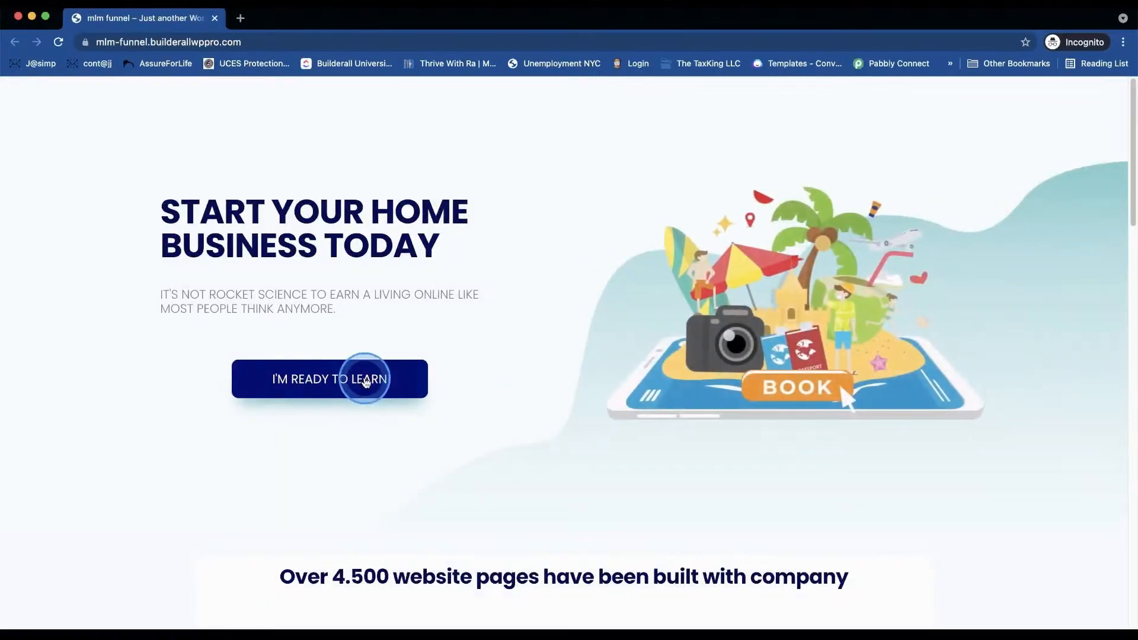
- Confirm the button opens the Name/Email popup, then minimize incognito and return to Pages
click(335, 386)
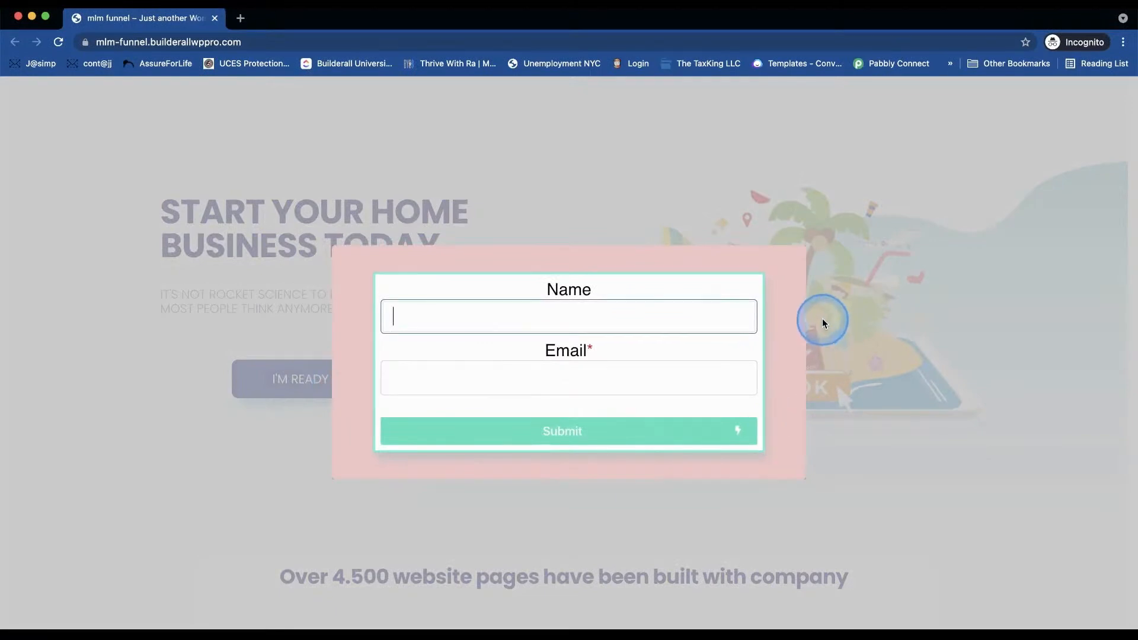
click(822, 321)
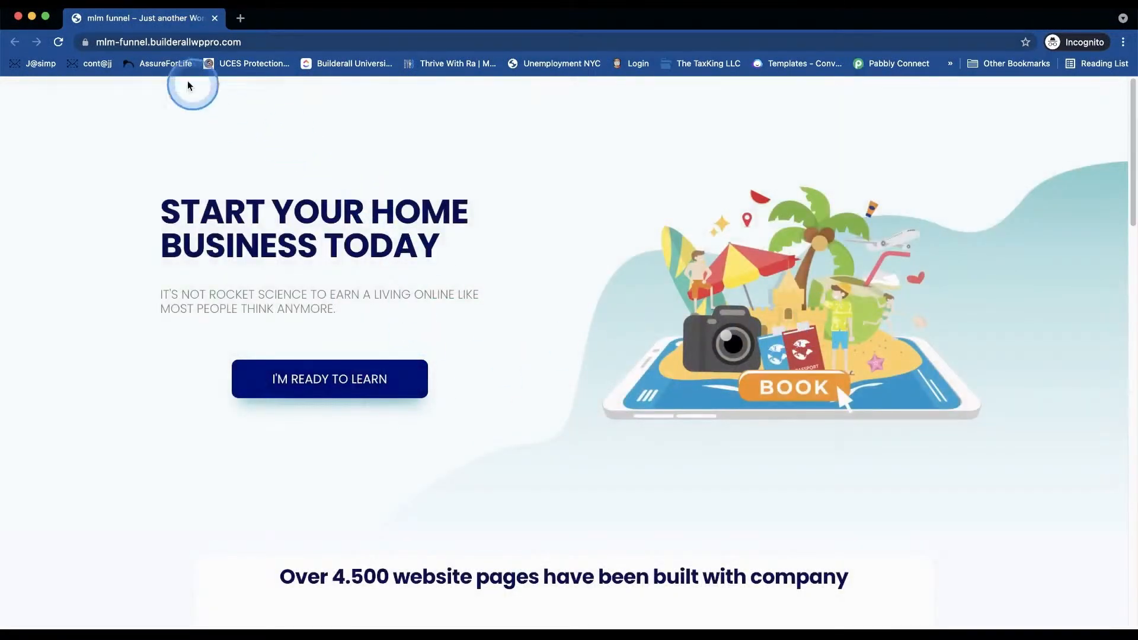
key(super+Tab)
click(822, 319)
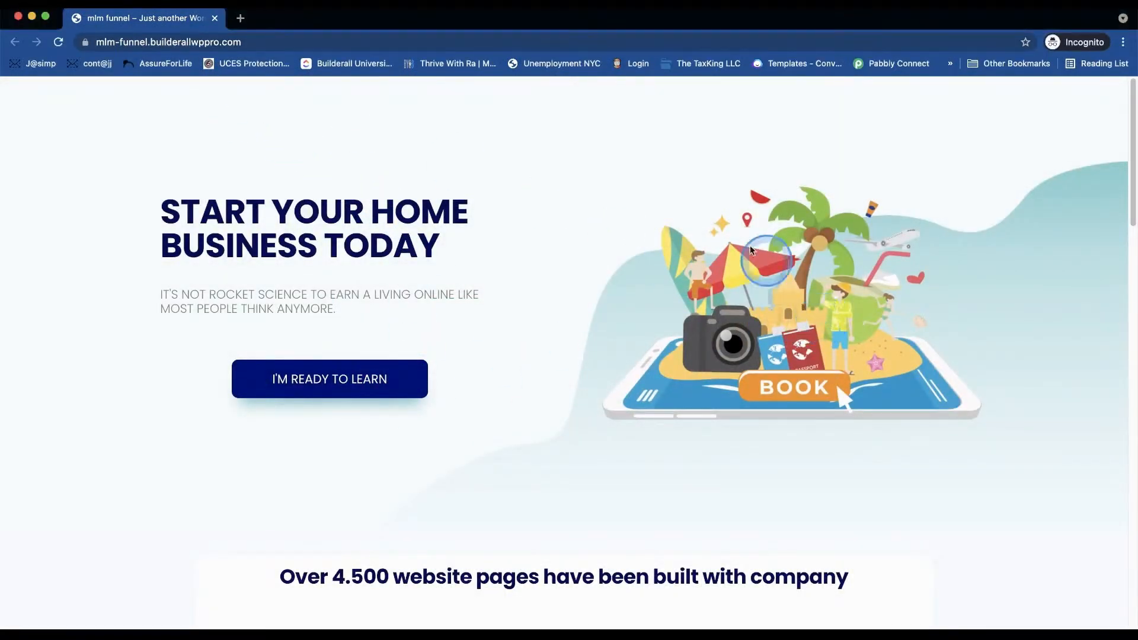
click(32, 18)
click(685, 262)
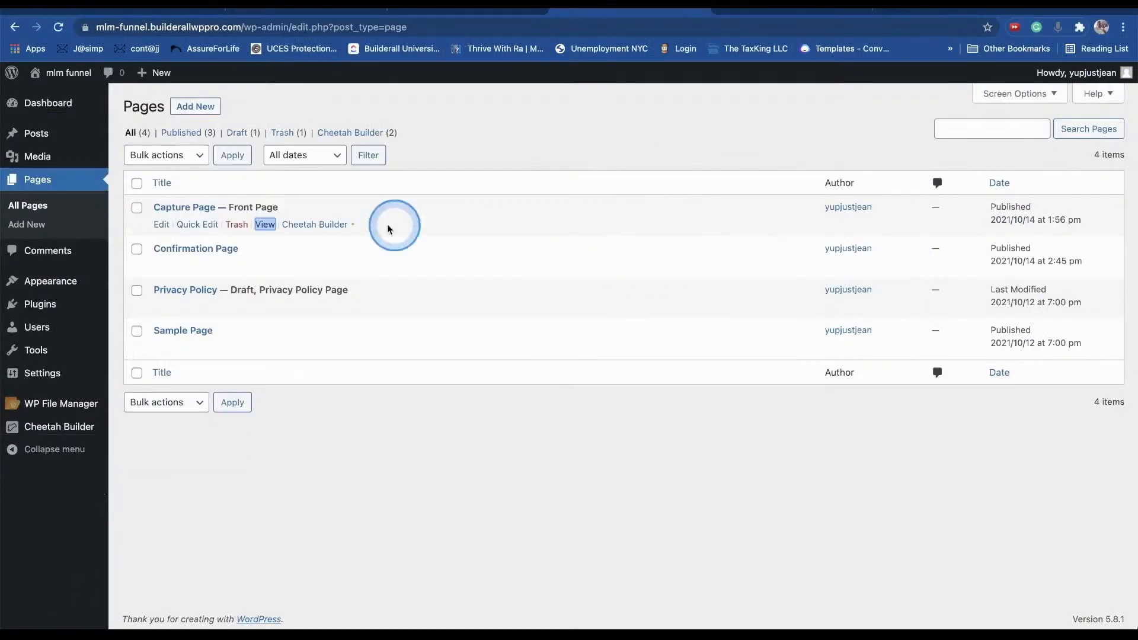
- Open the Optin Form row's settings, keep Background Type as Color, and open its colour picker
click(796, 11)
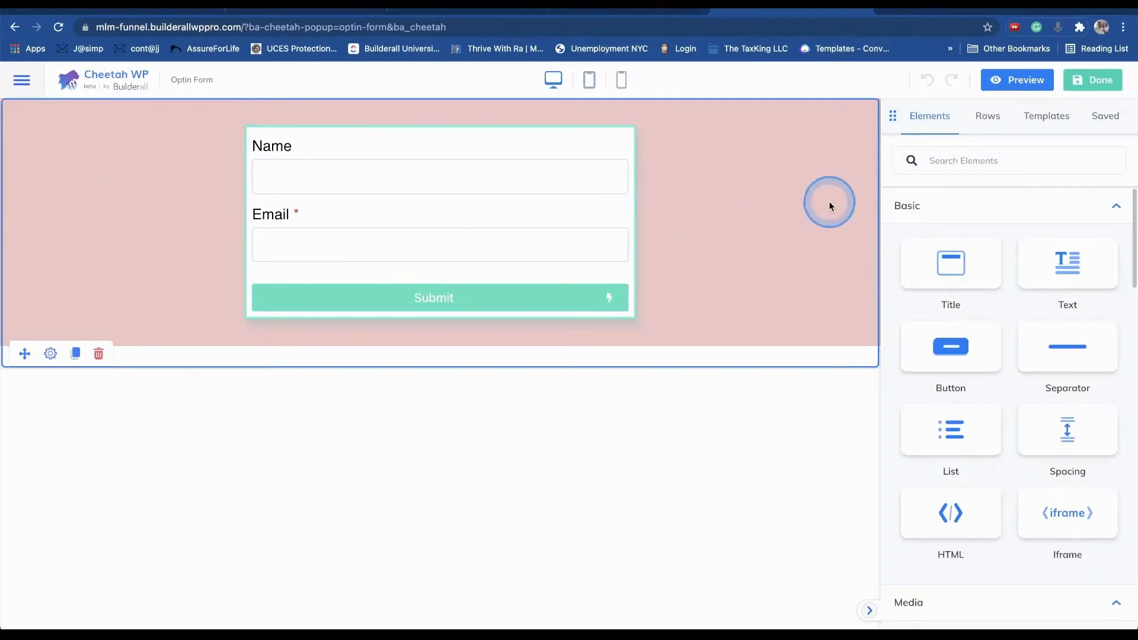
click(52, 354)
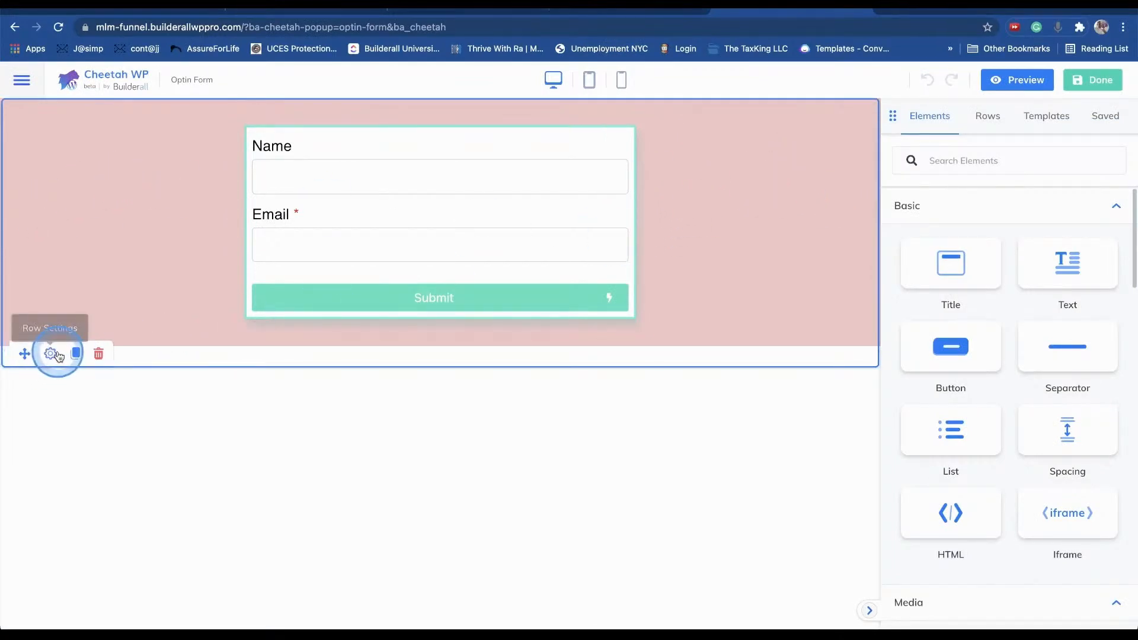
scroll(1031, 333, down, 3)
scroll(1031, 333, down, 1)
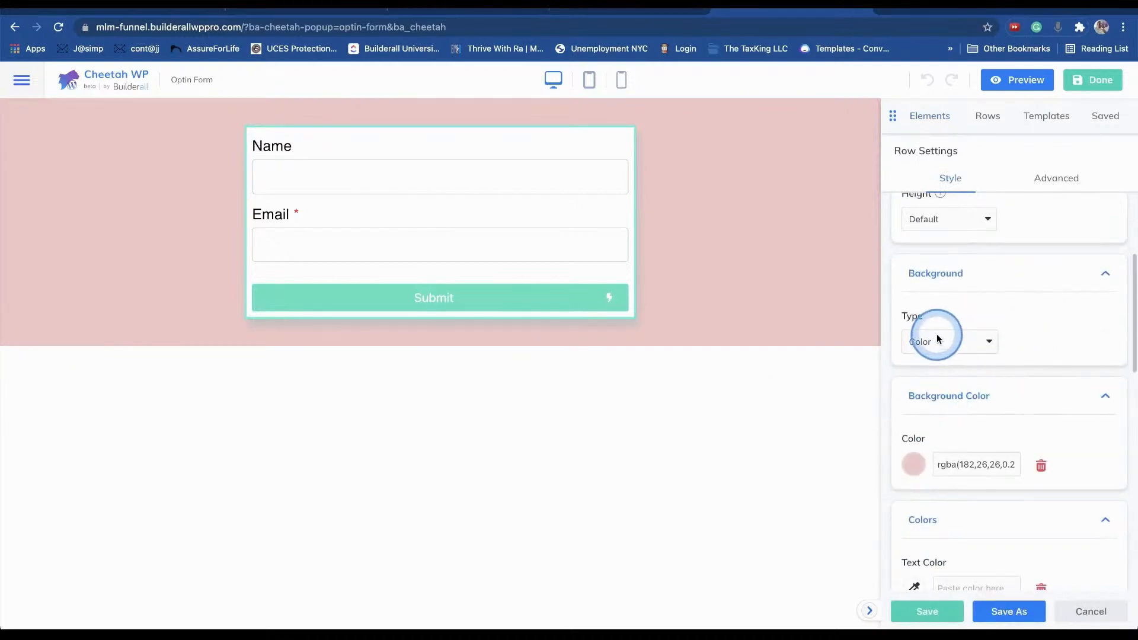
click(939, 342)
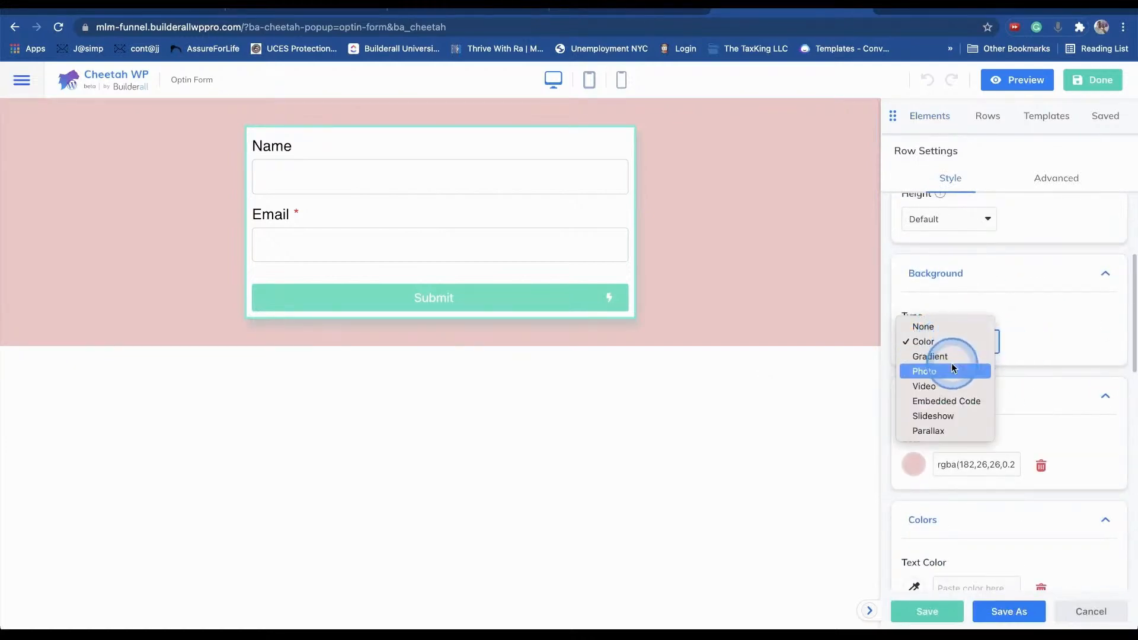
click(950, 348)
click(920, 497)
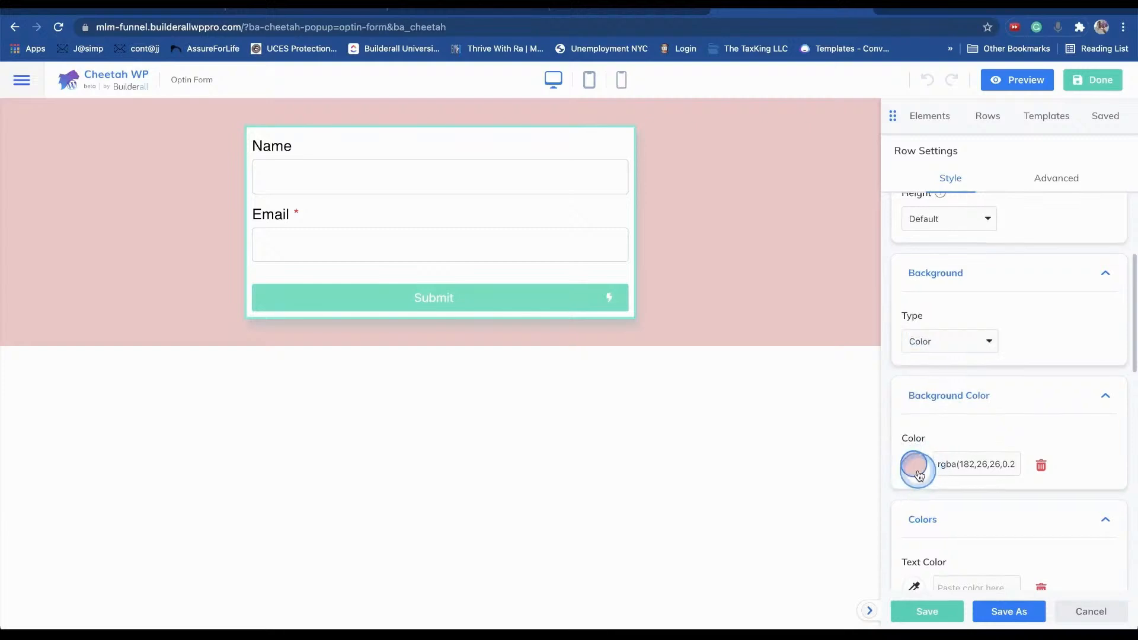
click(917, 469)
- Make the row background white with 0 alpha, rgba(255,255,255,0), and finish editing
drag(946, 196, 911, 163)
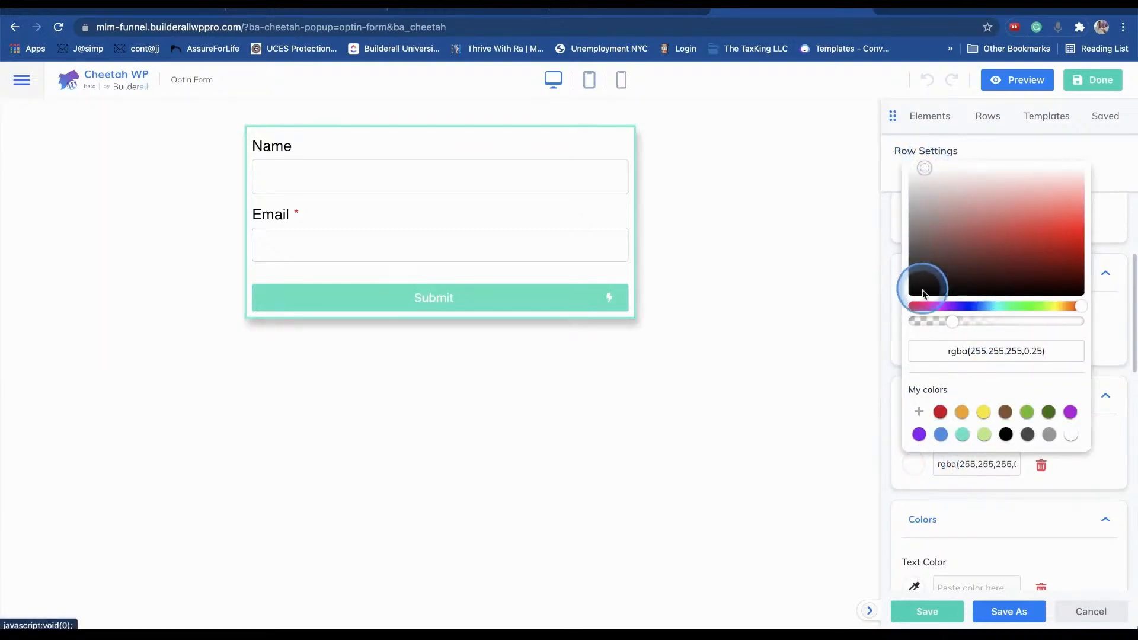
drag(952, 325, 977, 323)
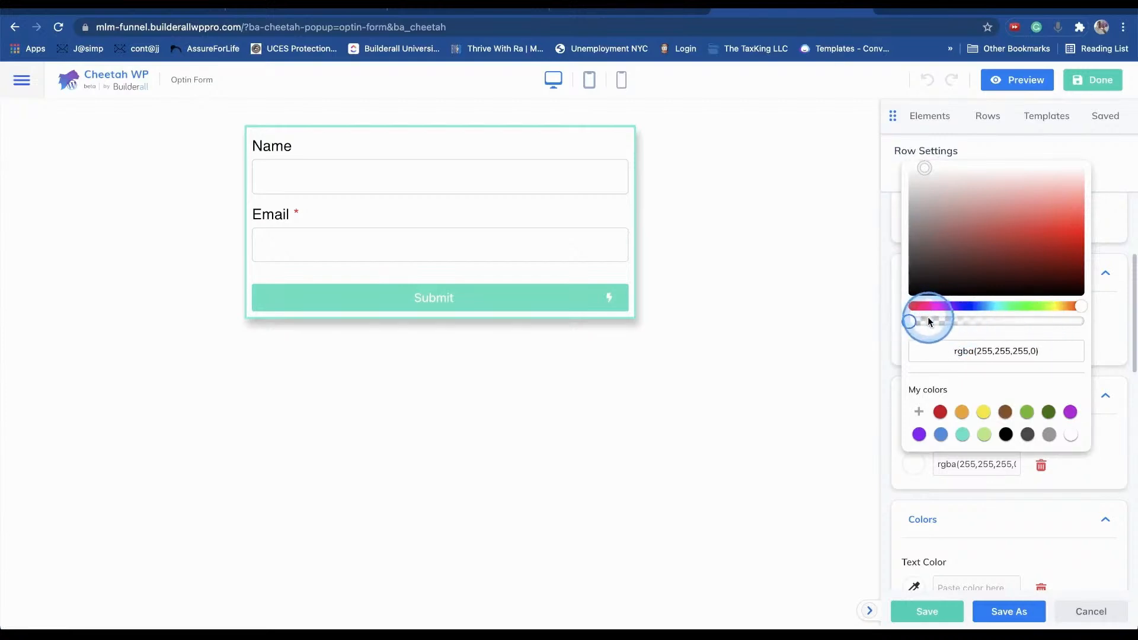
drag(1019, 237, 958, 216)
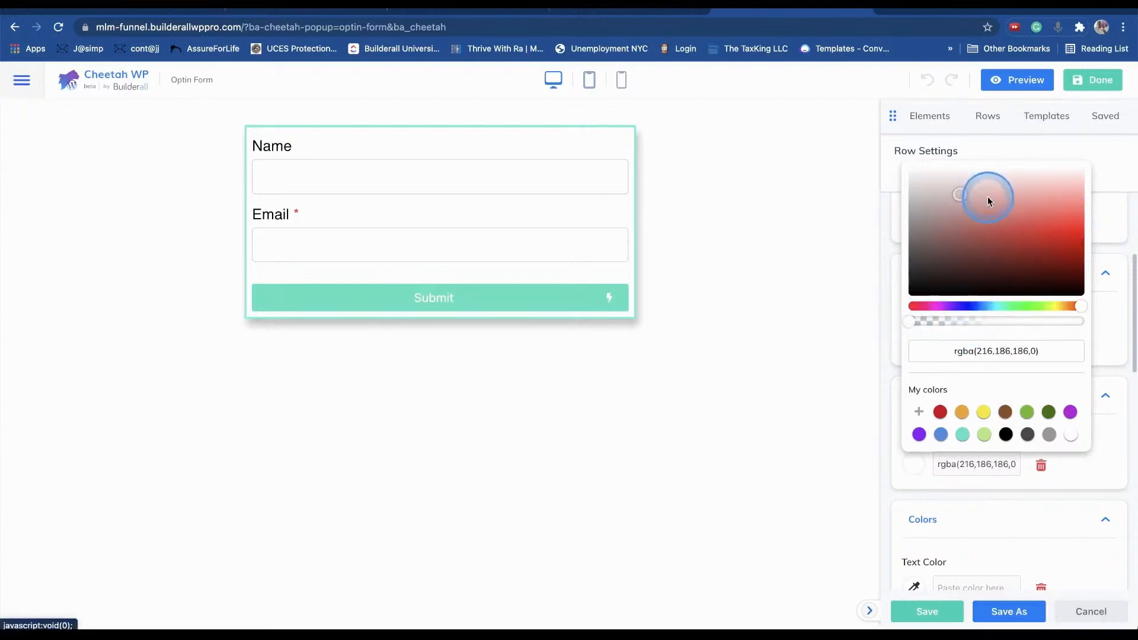
drag(919, 168, 898, 324)
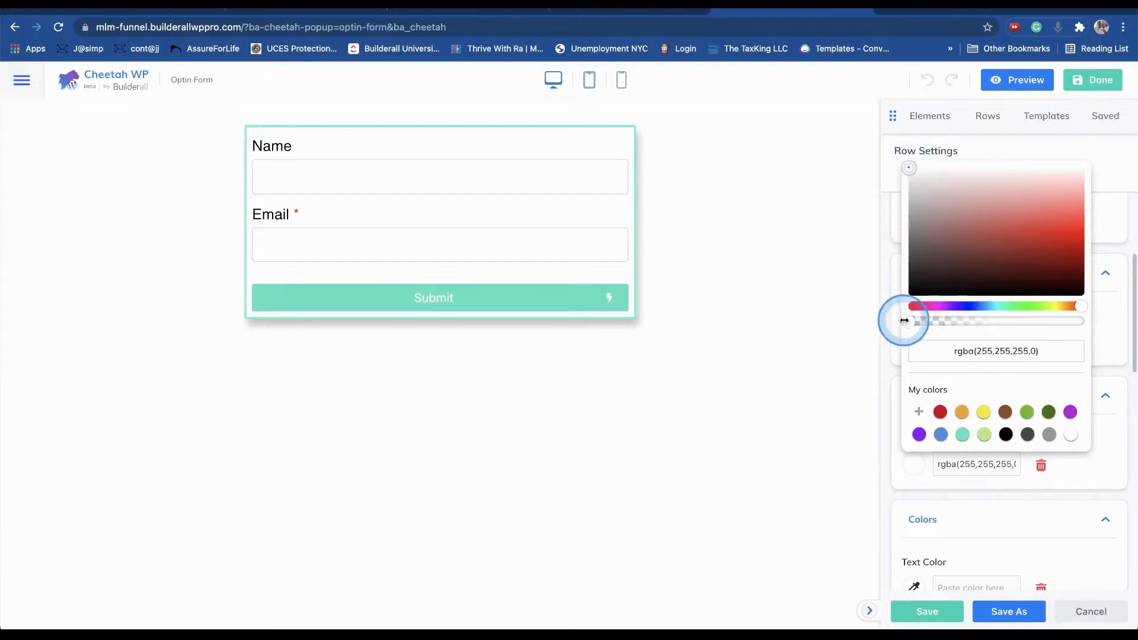
click(761, 211)
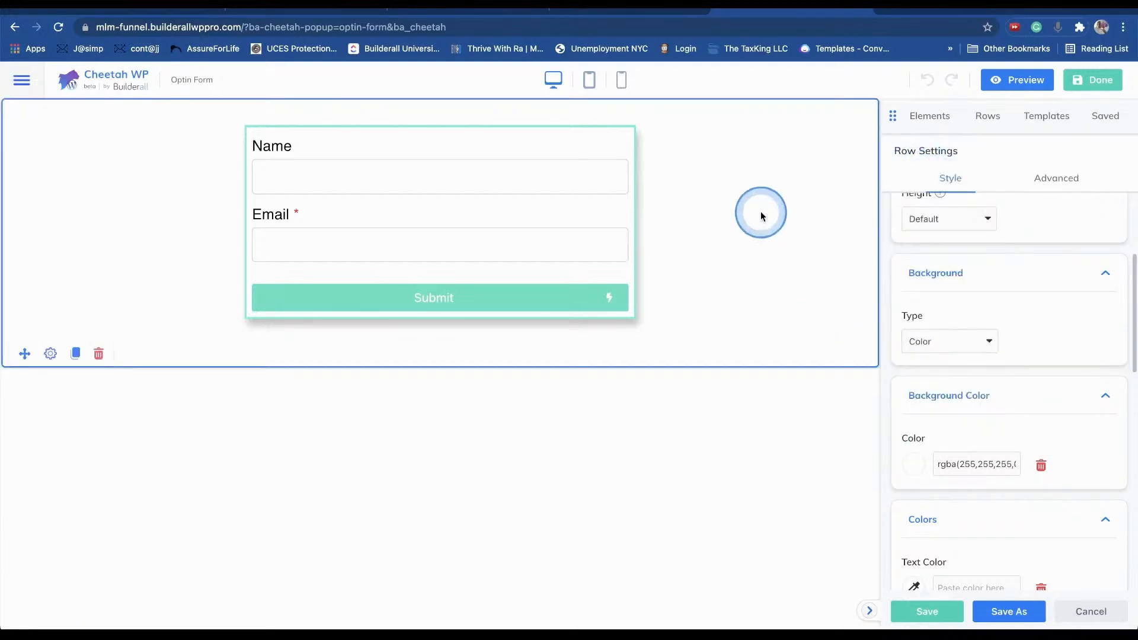
click(1087, 85)
click(748, 208)
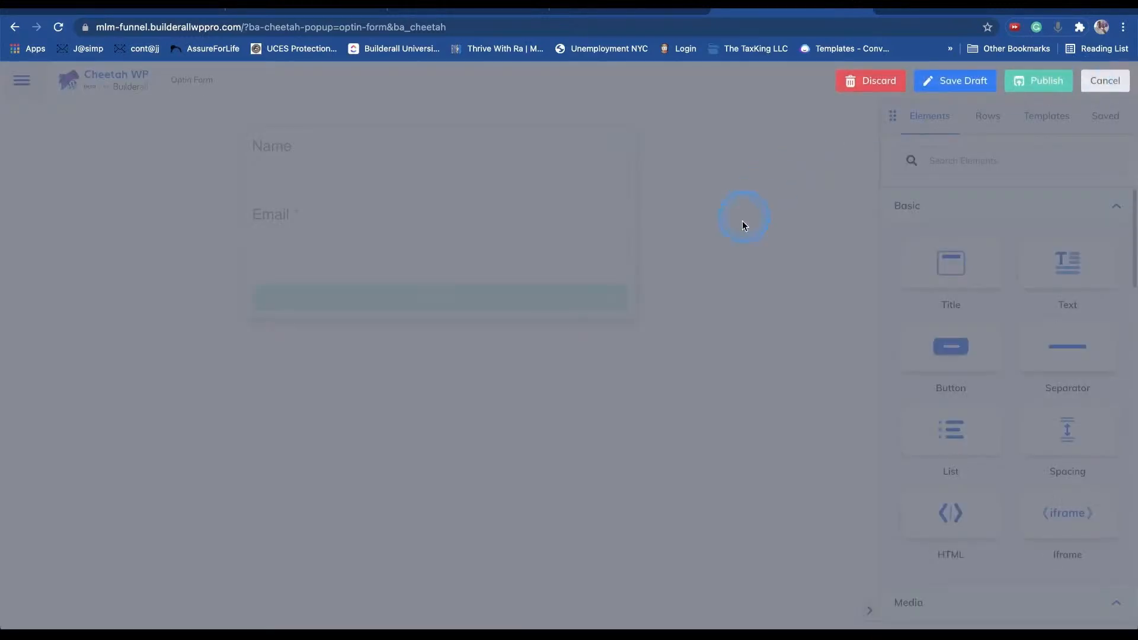
- Publish the Optin Form and open the Capture Page from Pages in an incognito window
click(1030, 77)
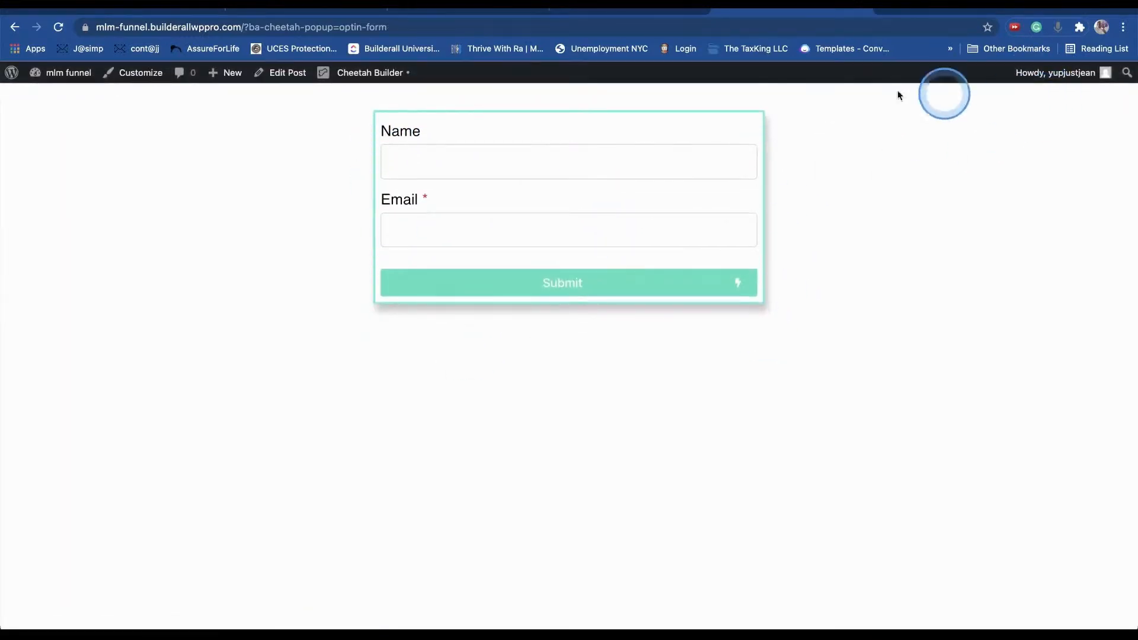
click(53, 96)
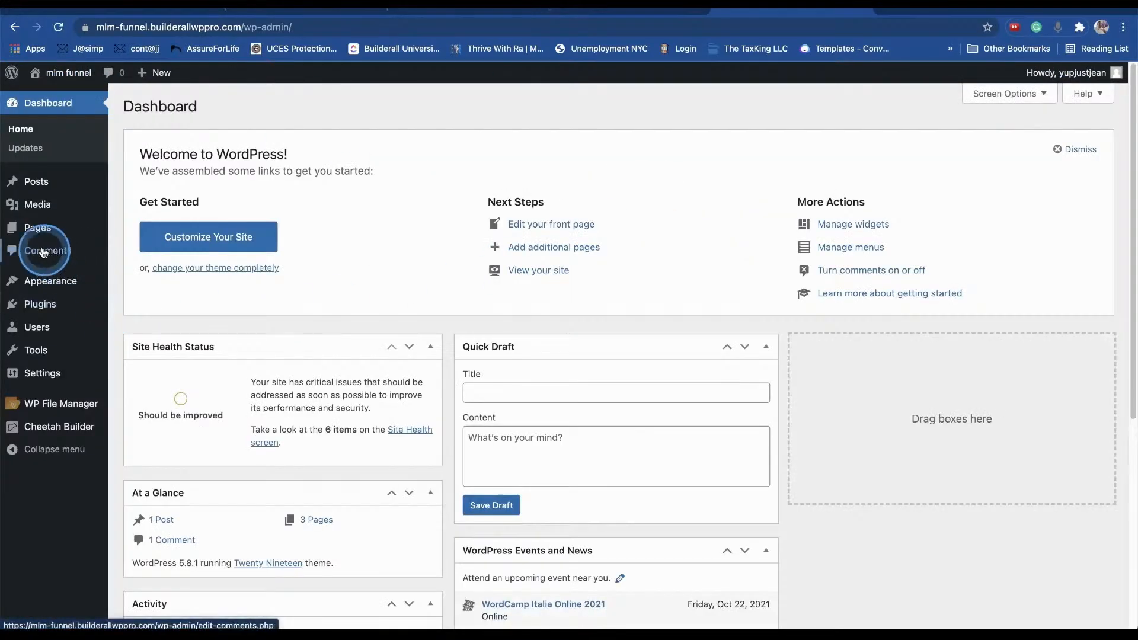
click(36, 236)
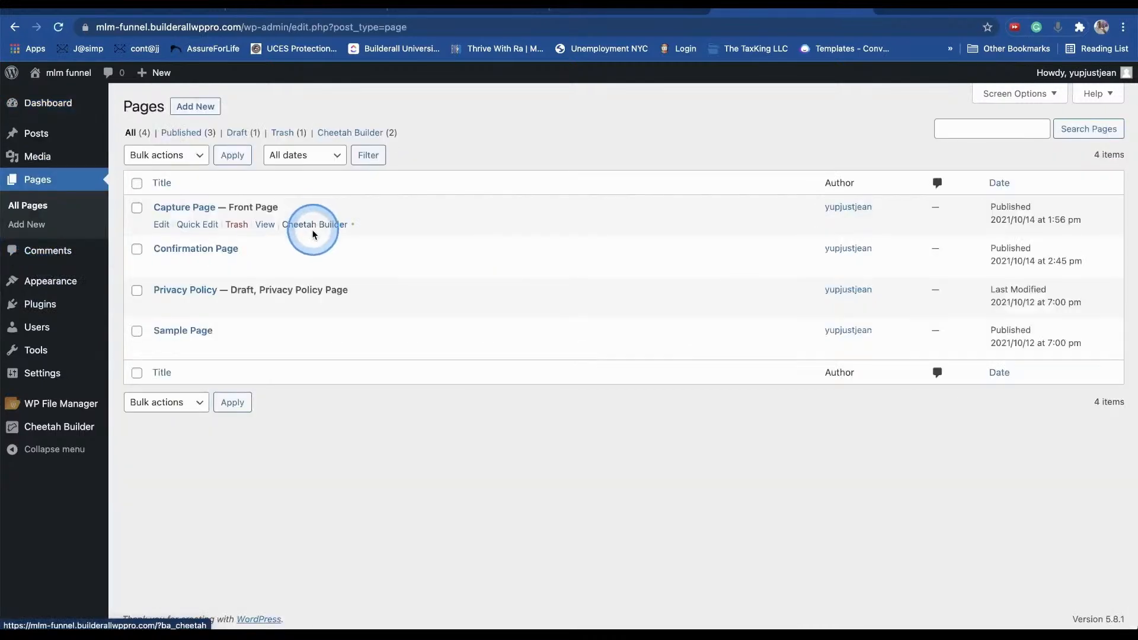
right_click(260, 226)
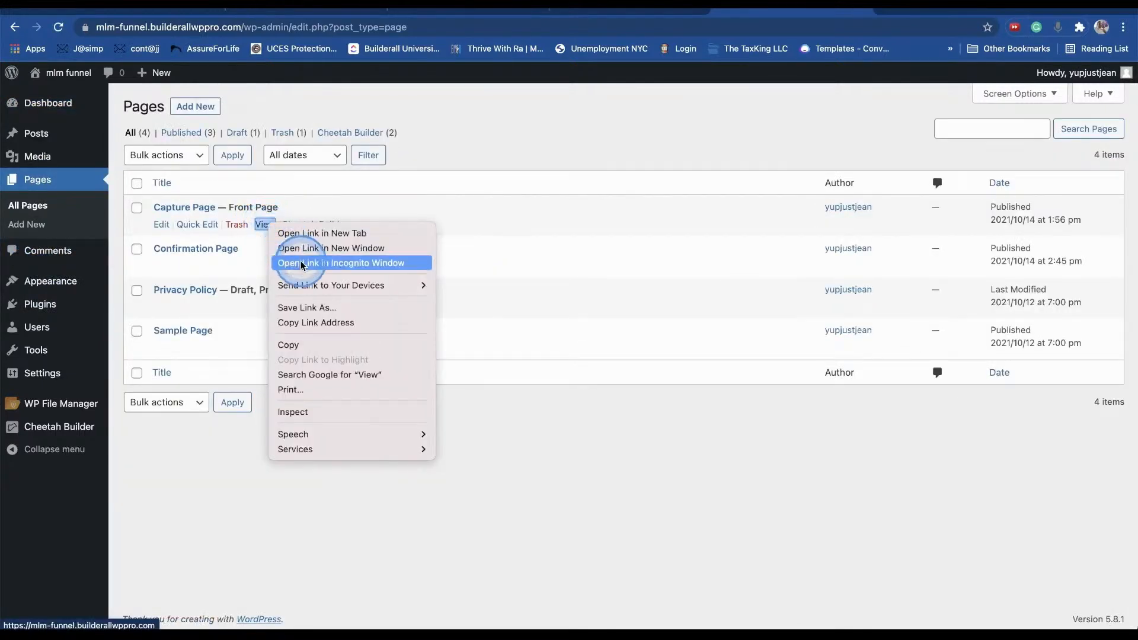
click(340, 262)
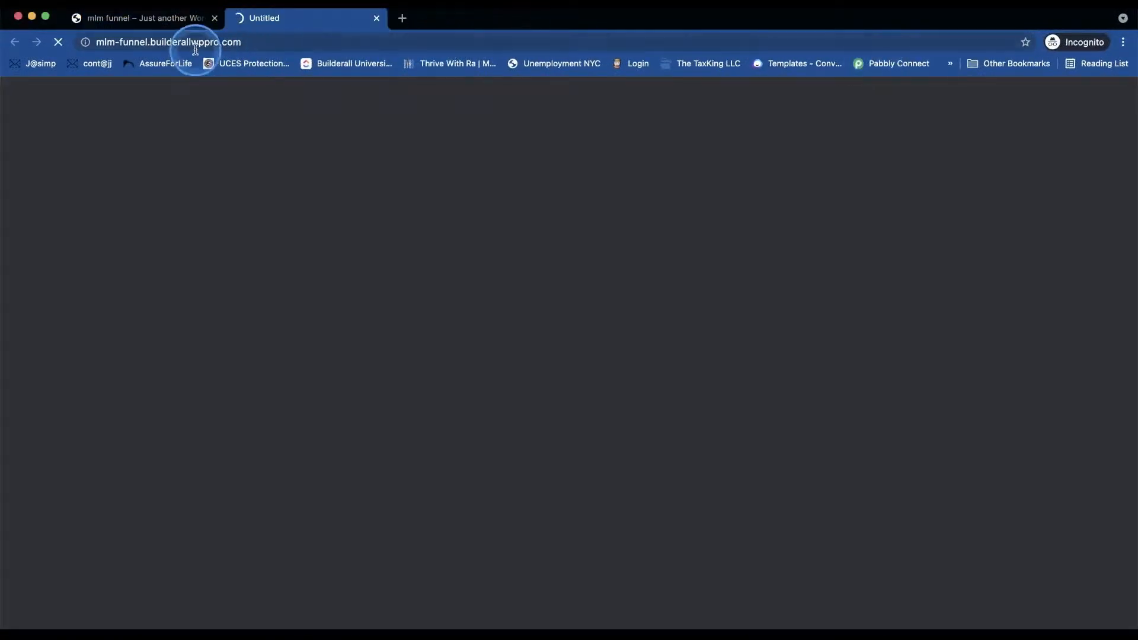
- Check that the signup popup now appears white, then return to the Pages list
click(214, 18)
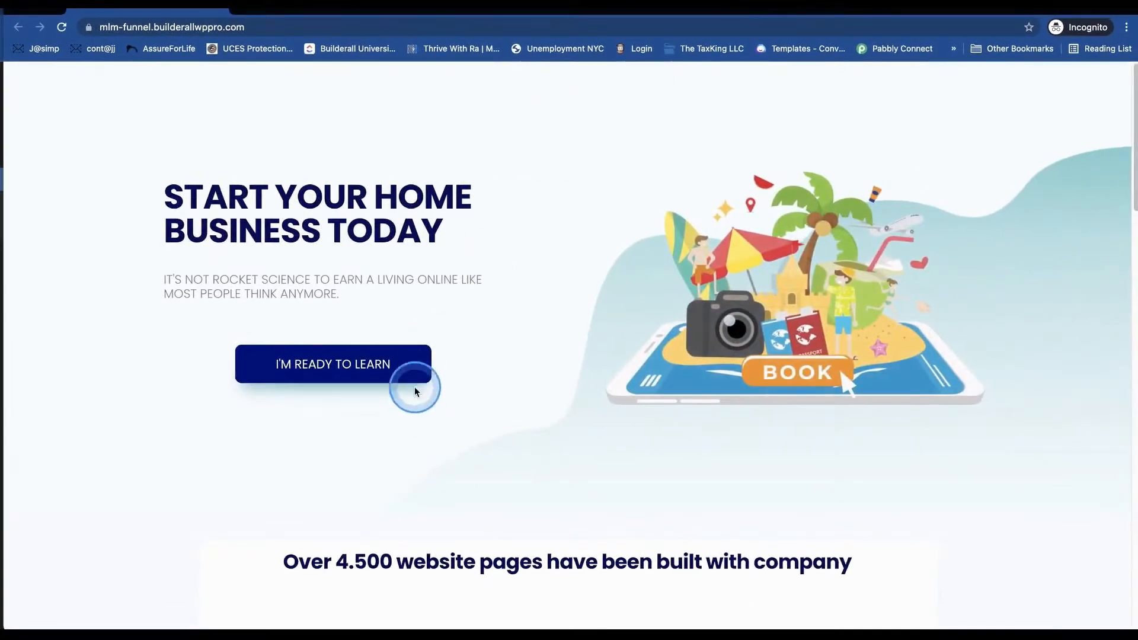
click(406, 355)
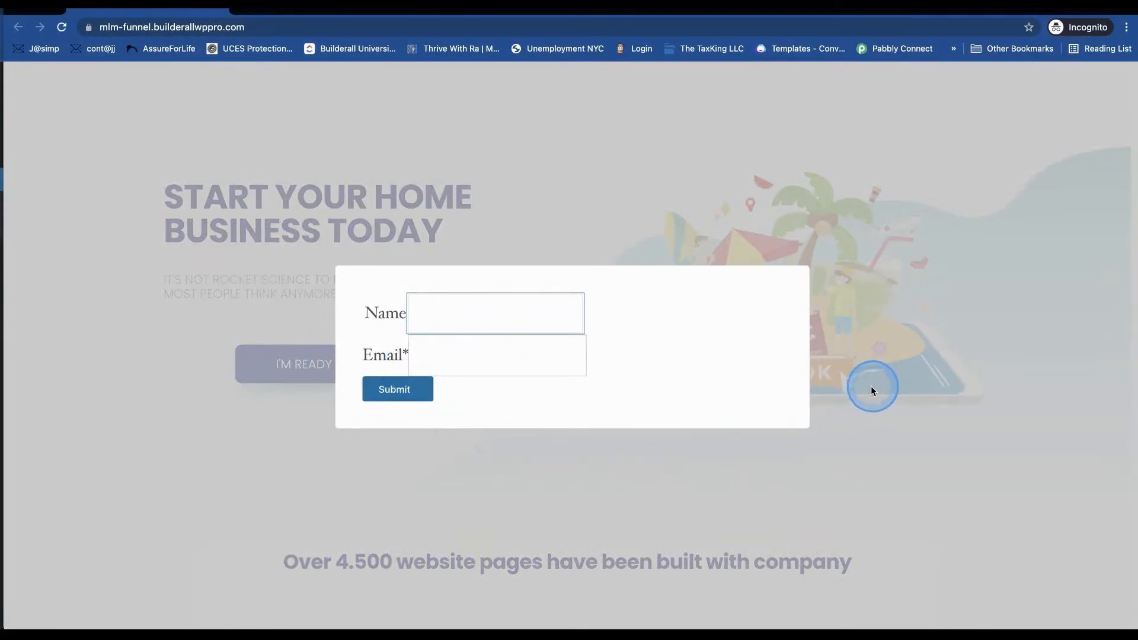
click(1006, 120)
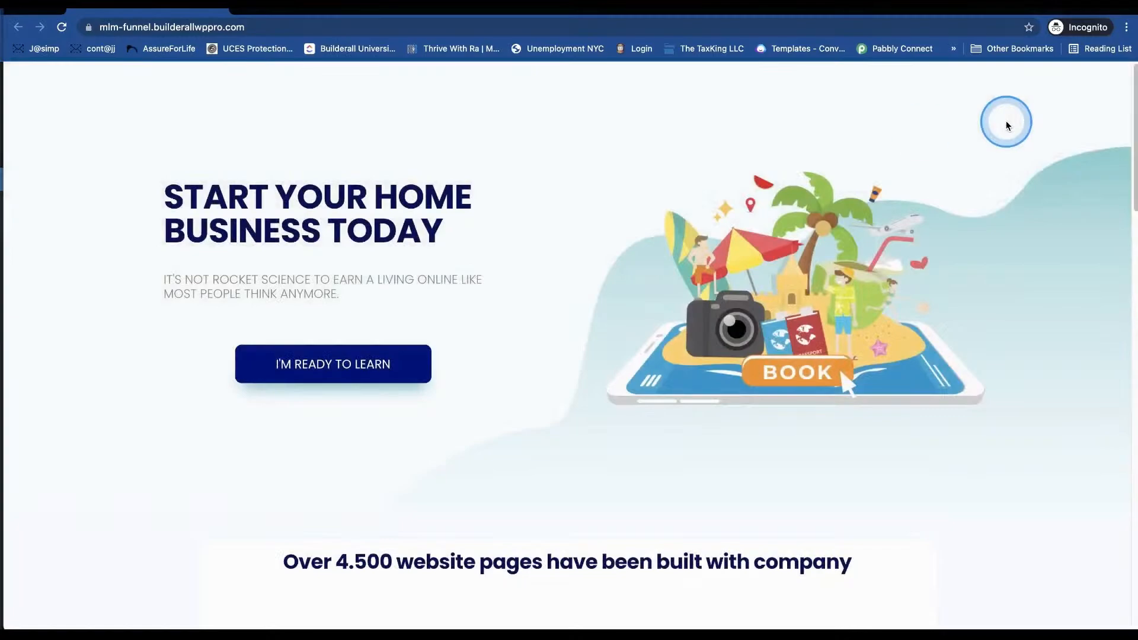
click(219, 12)
click(351, 218)
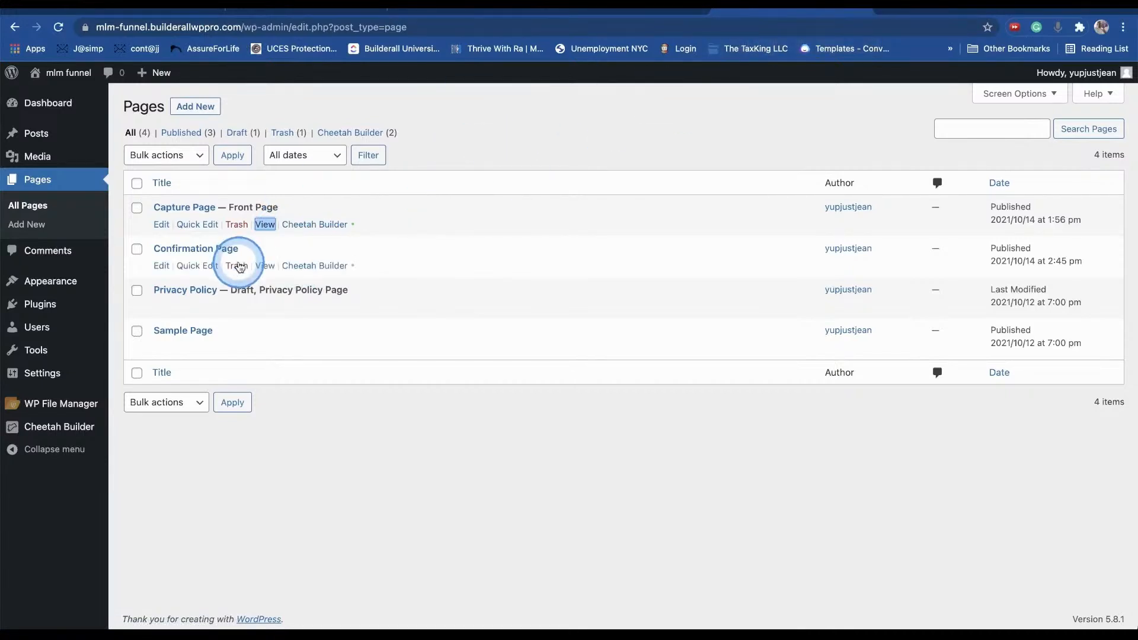
- Load Capture Page in the builder and keep I'M READY TO LEARN opening Optin Form
click(334, 224)
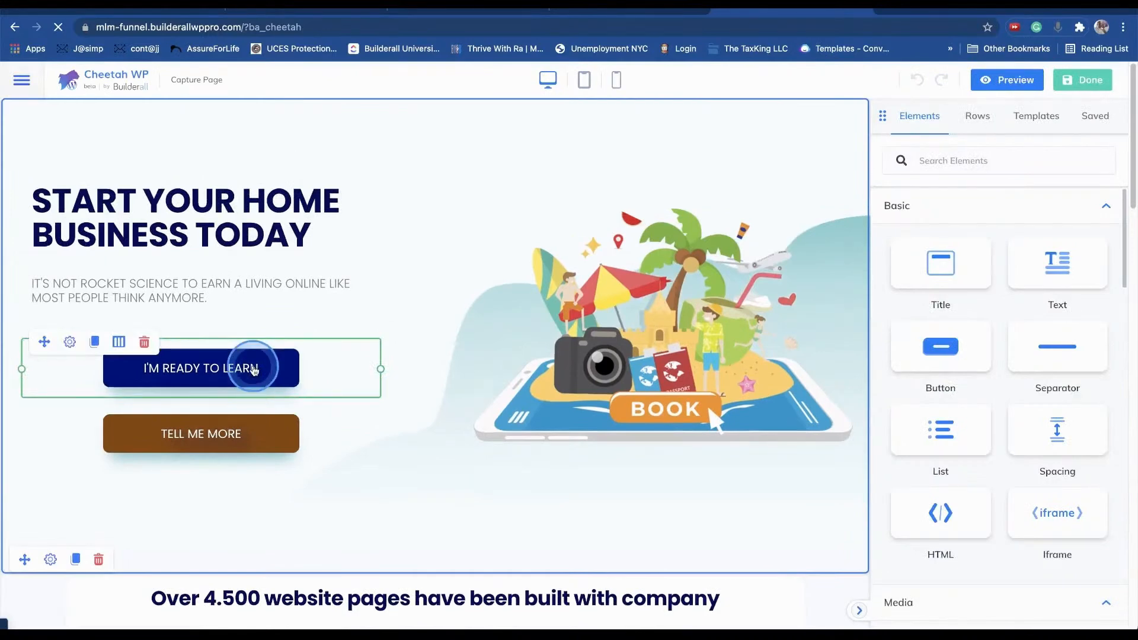
click(69, 341)
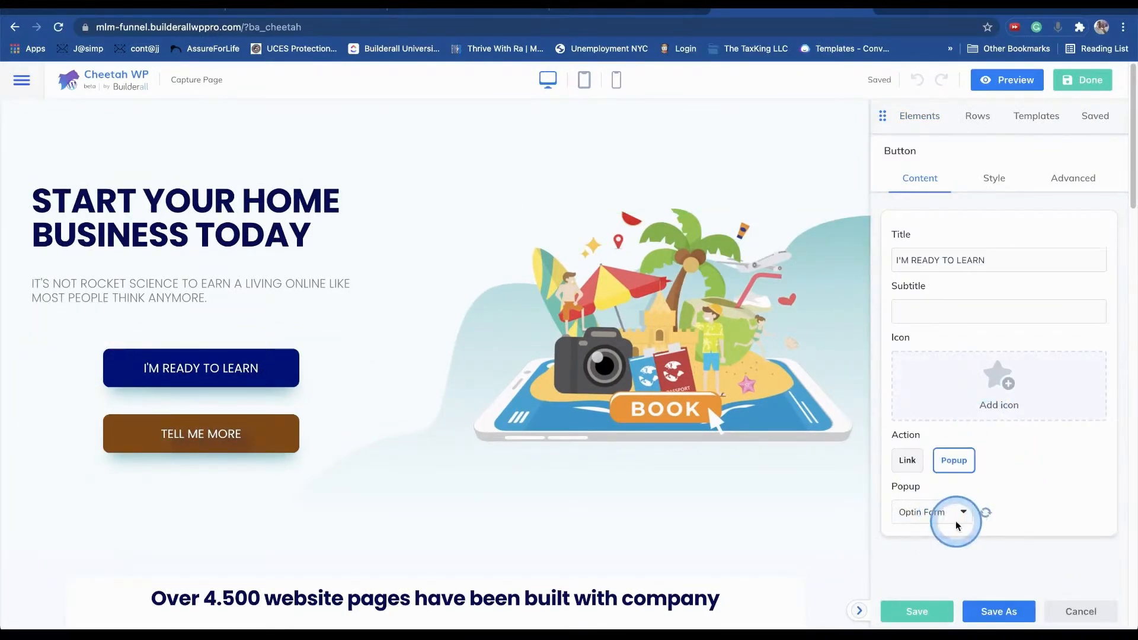
click(923, 512)
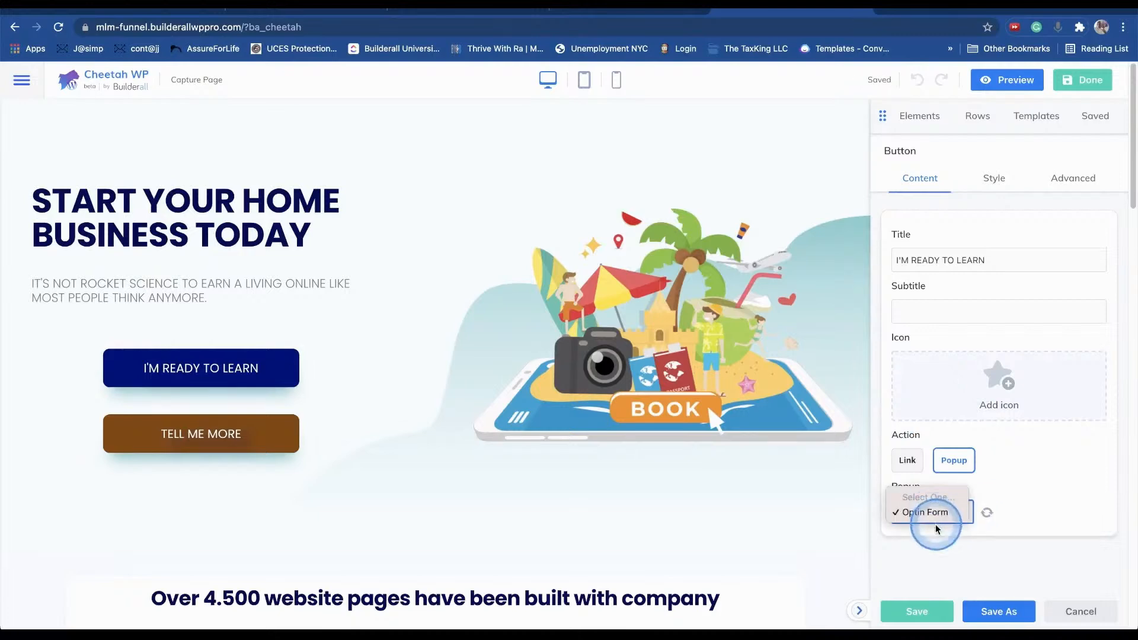
click(939, 513)
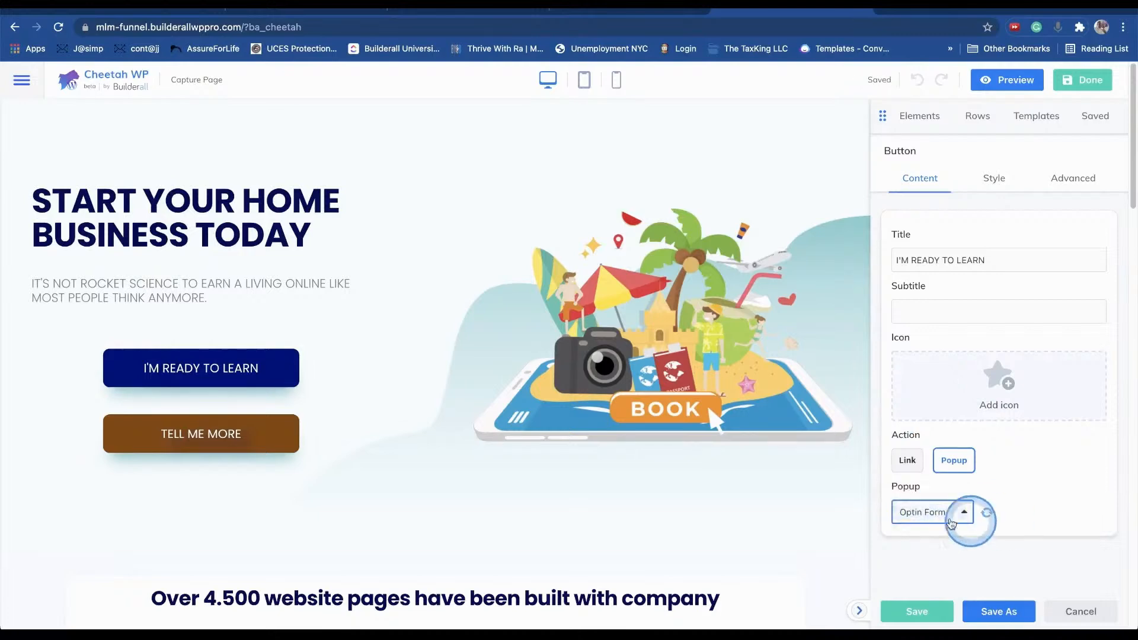
- Set TELL ME MORE to open the Optin Form popup and publish the Capture Page
right_click(271, 441)
click(219, 433)
click(954, 510)
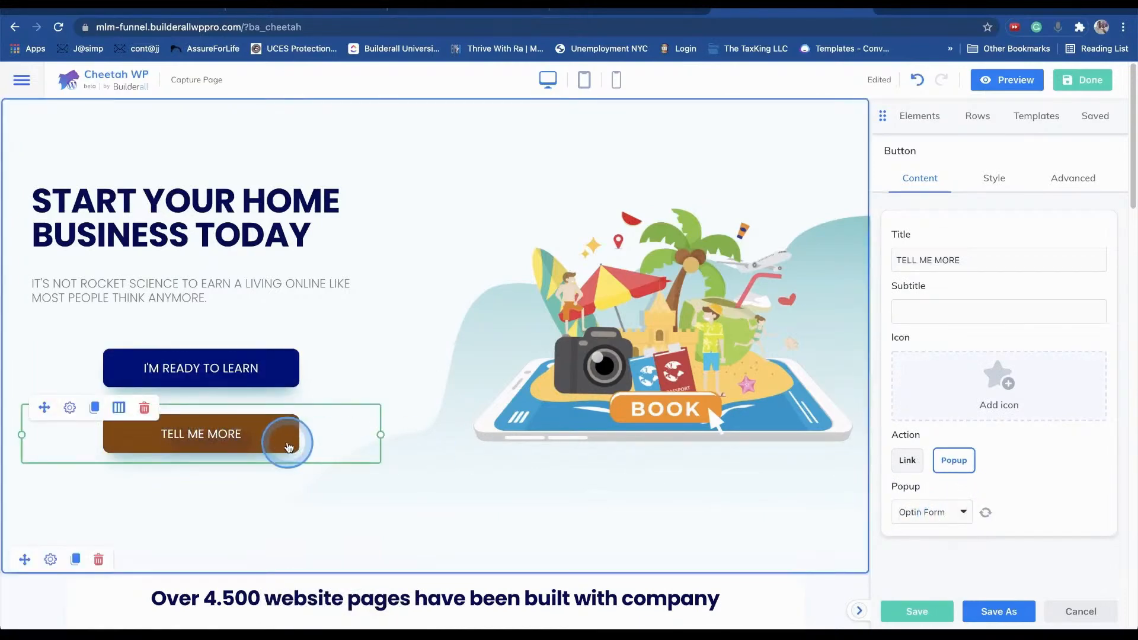
click(984, 513)
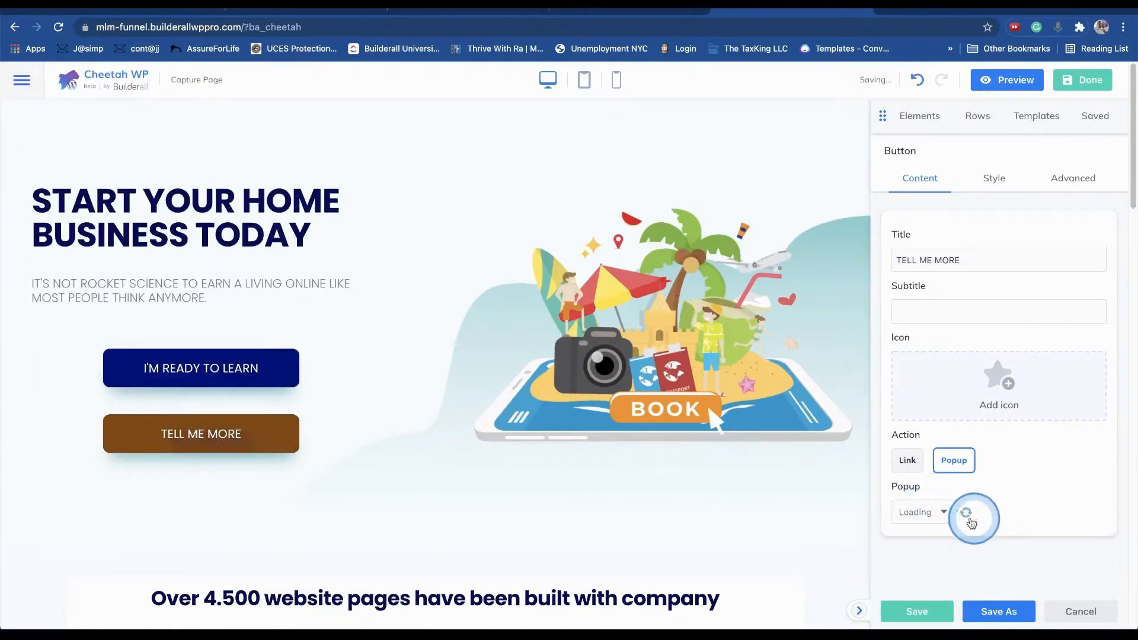
click(927, 520)
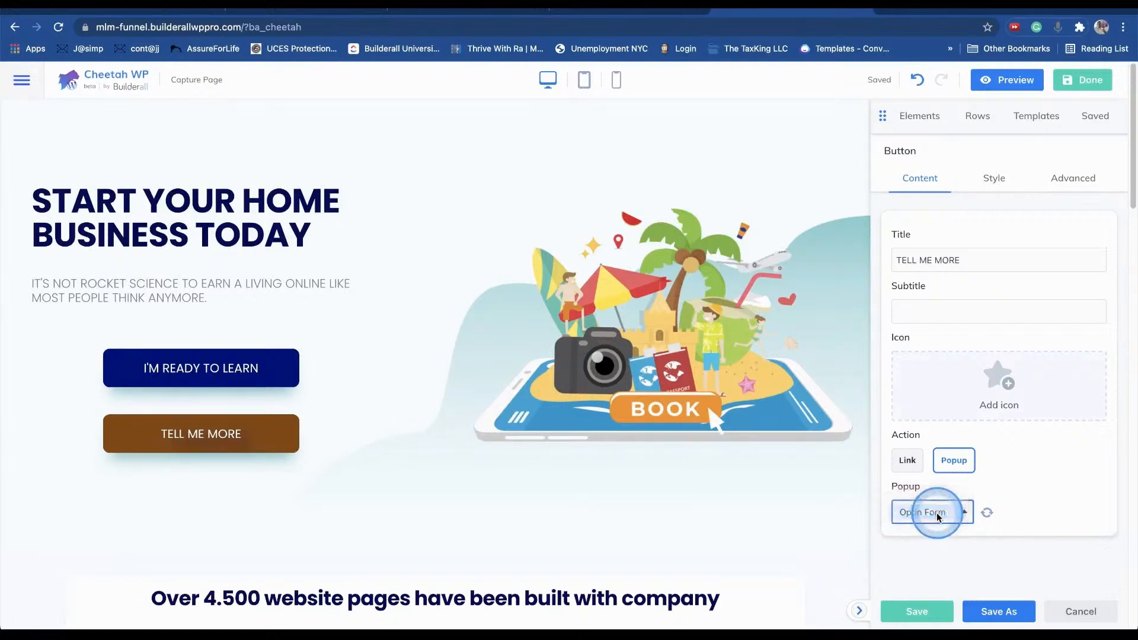
click(934, 616)
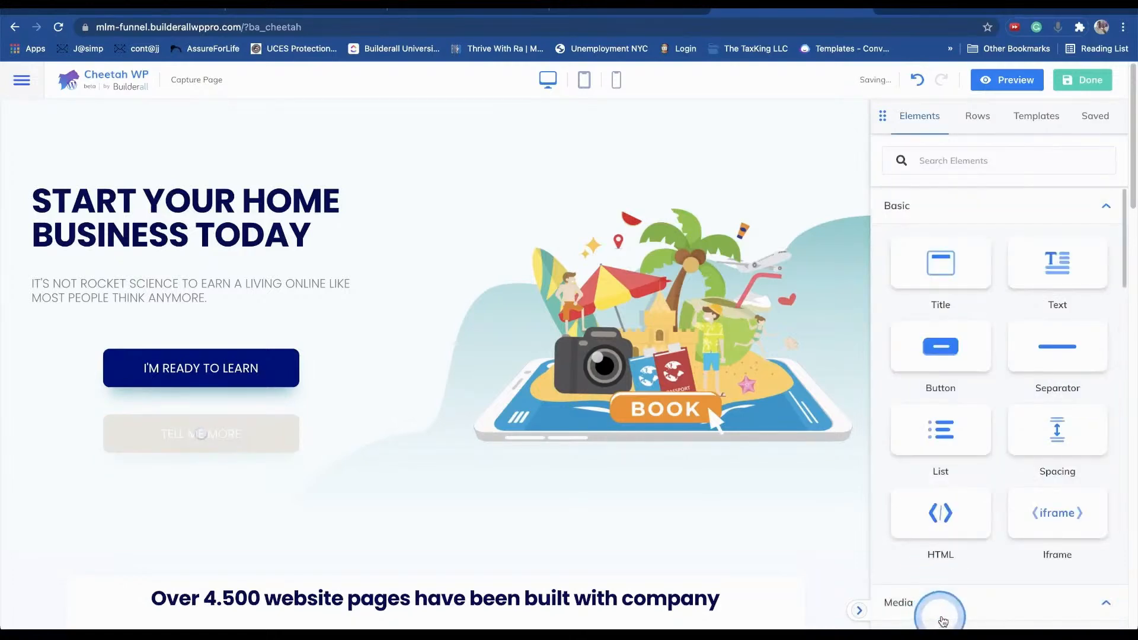
click(1082, 79)
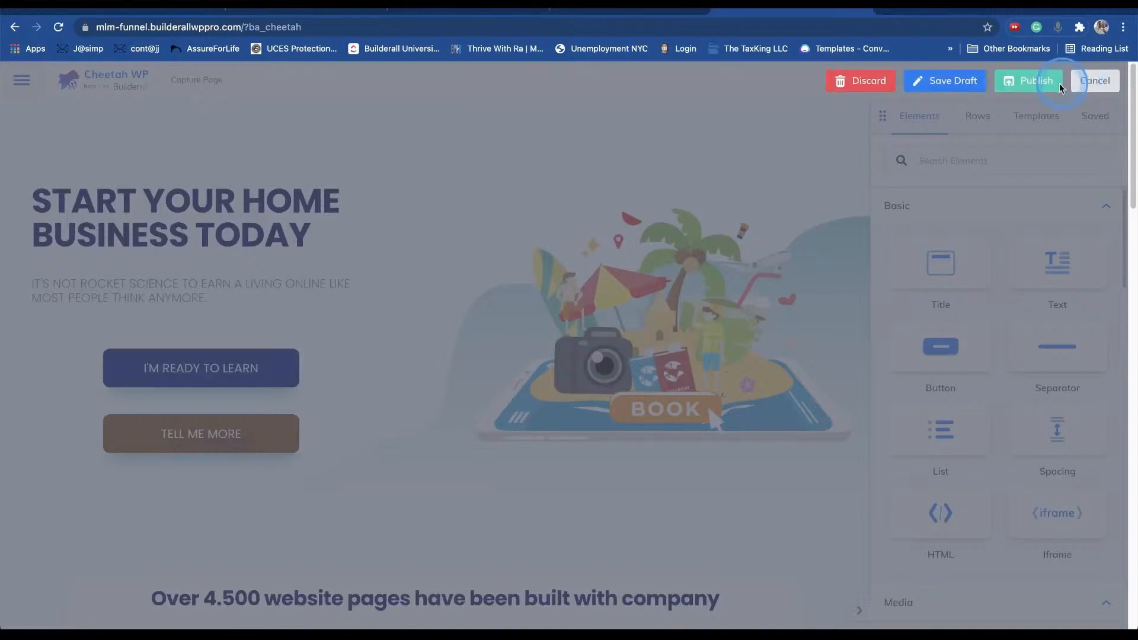
click(1025, 84)
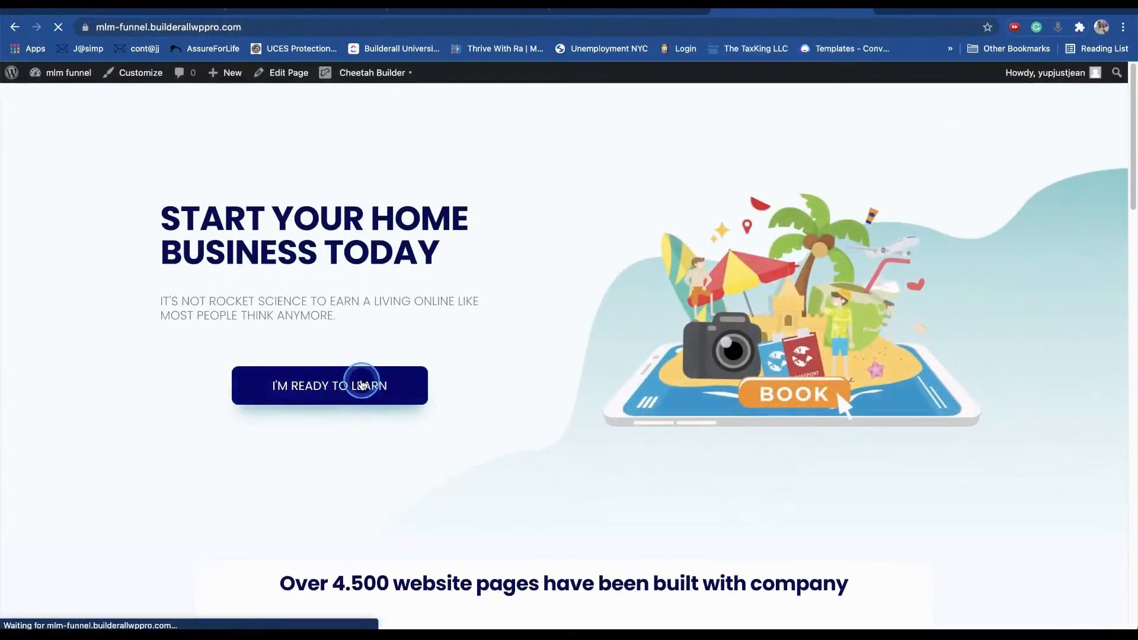
- Test that I'M READY TO LEARN on the live page opens the Name/Email opt-in popup
click(363, 384)
click(389, 385)
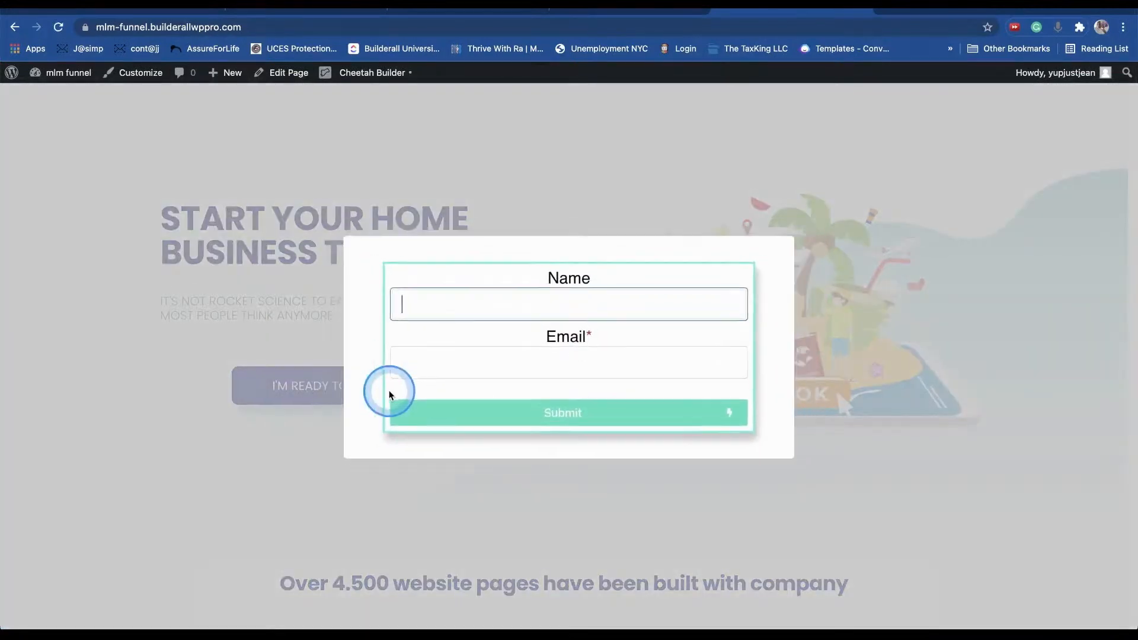
click(830, 270)
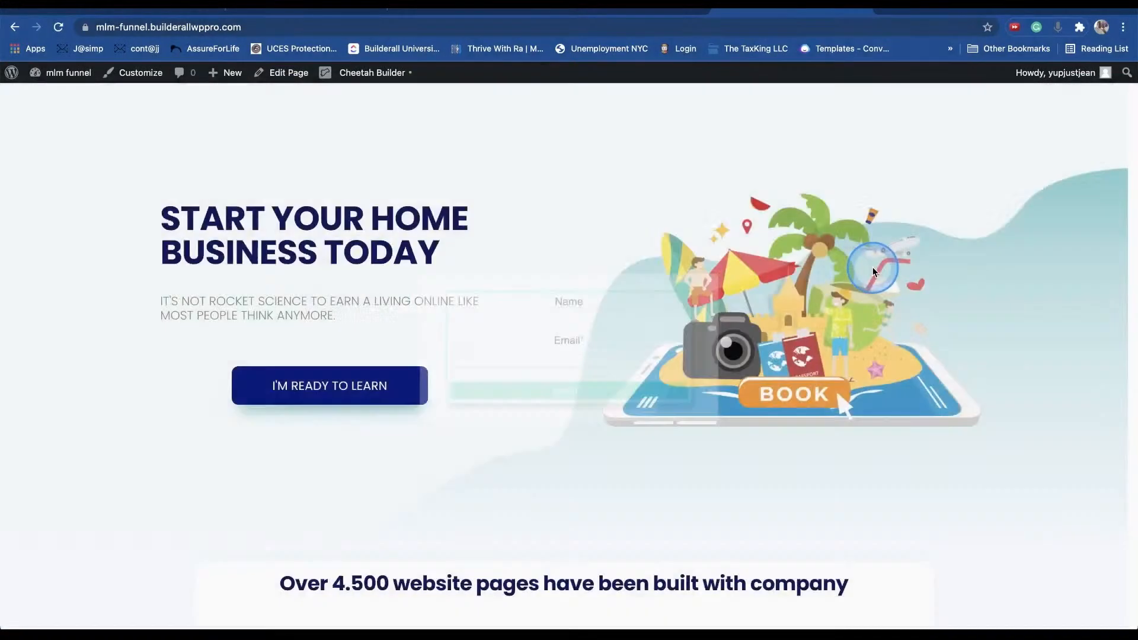
click(368, 385)
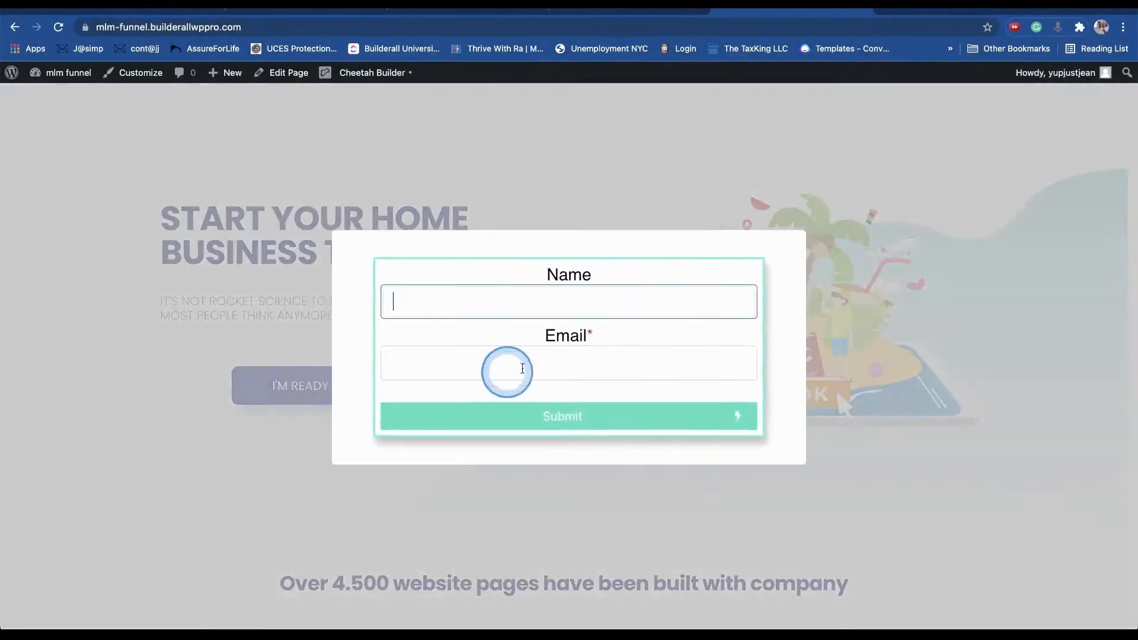
click(794, 250)
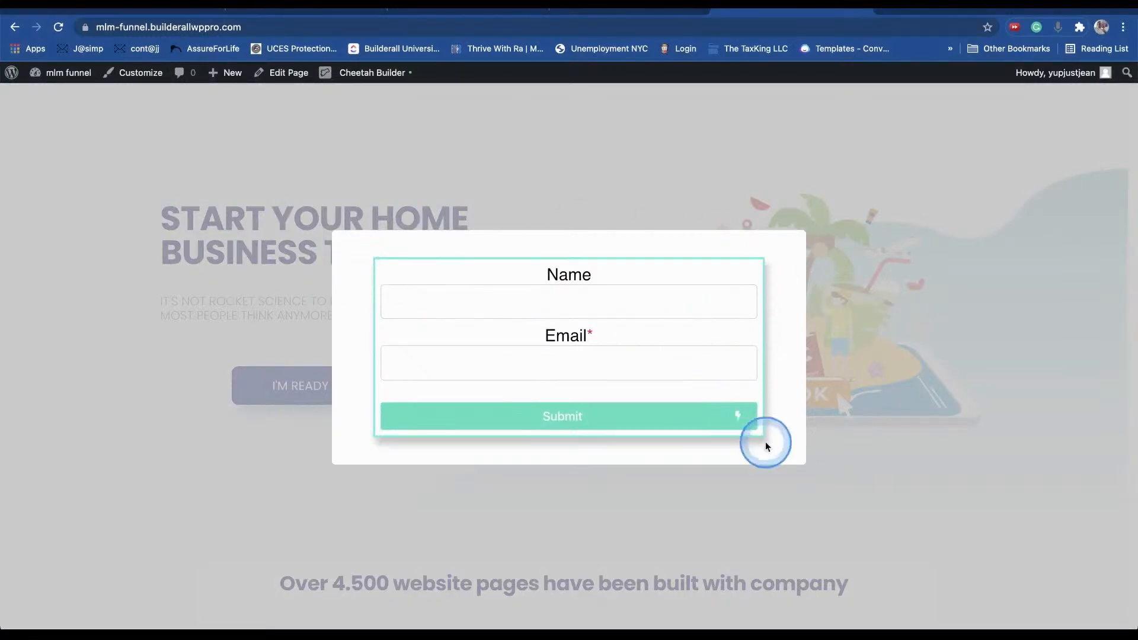
click(859, 396)
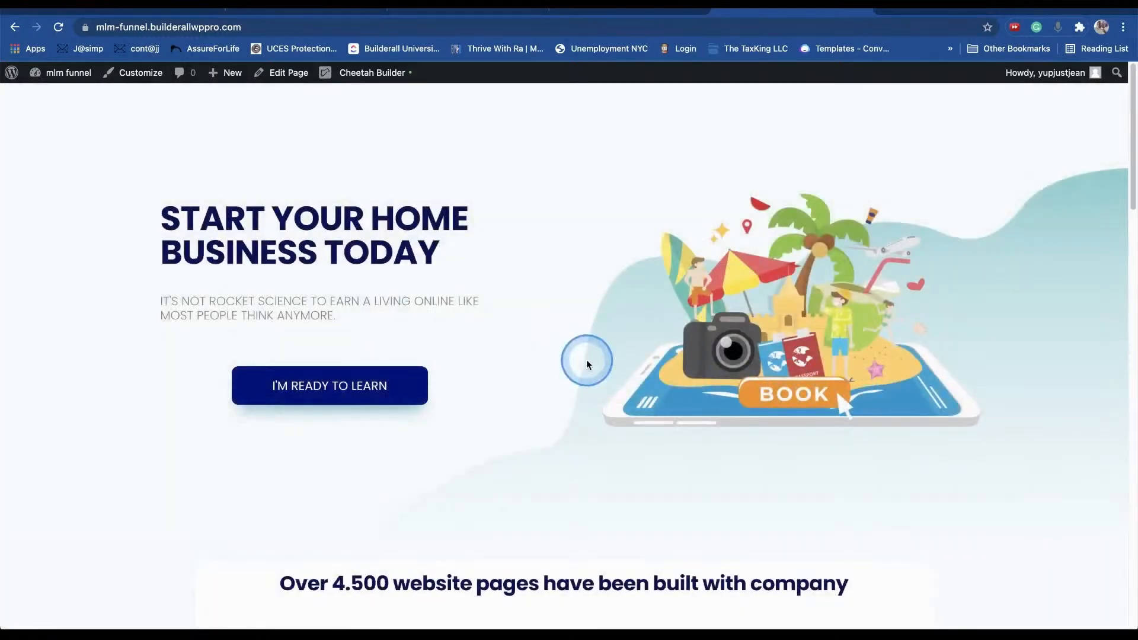
click(385, 386)
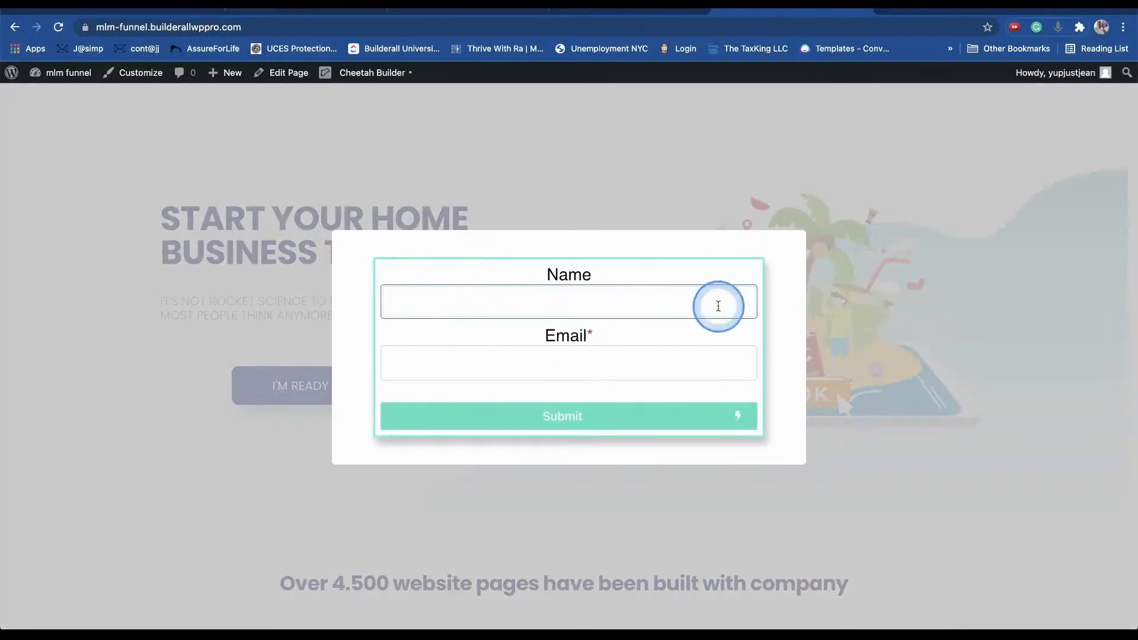
drag(795, 246, 791, 292)
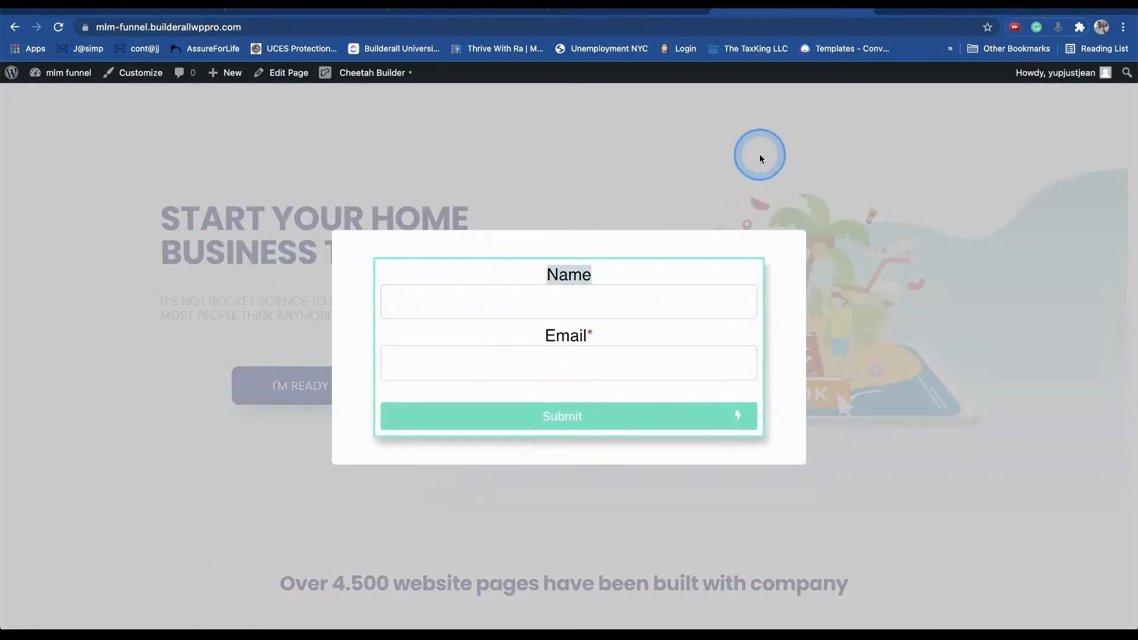
- Return to the WordPress admin Pages list after rechecking the live Capture Page
click(626, 12)
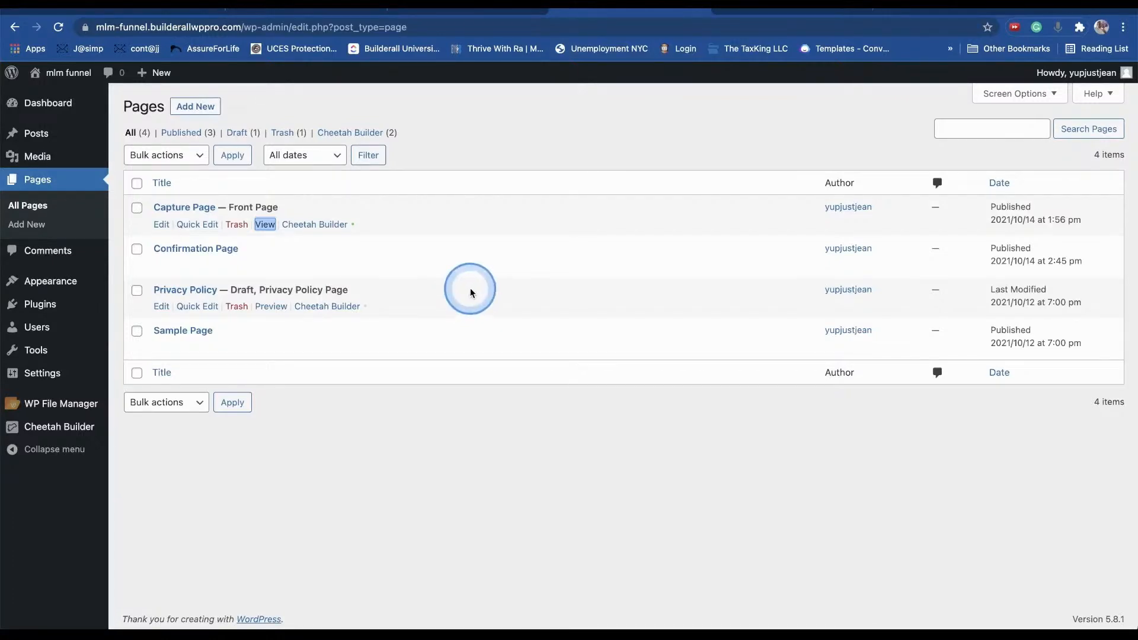
click(268, 226)
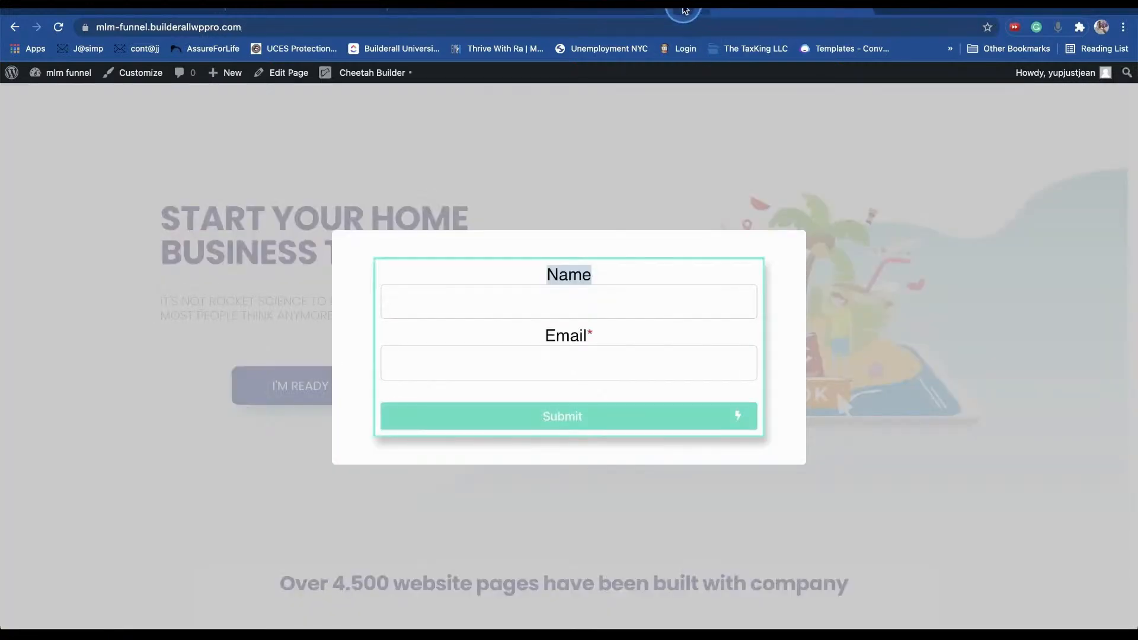
click(684, 10)
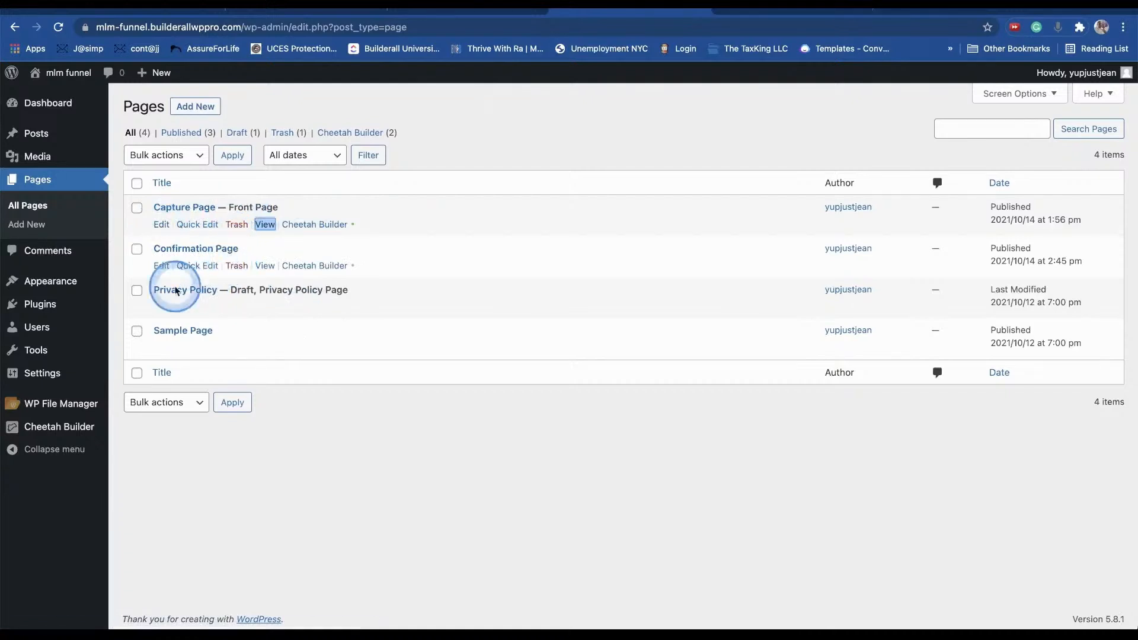
- Open the Optin Form popup in the builder and bring up its form row's style settings
mouse_move(58, 431)
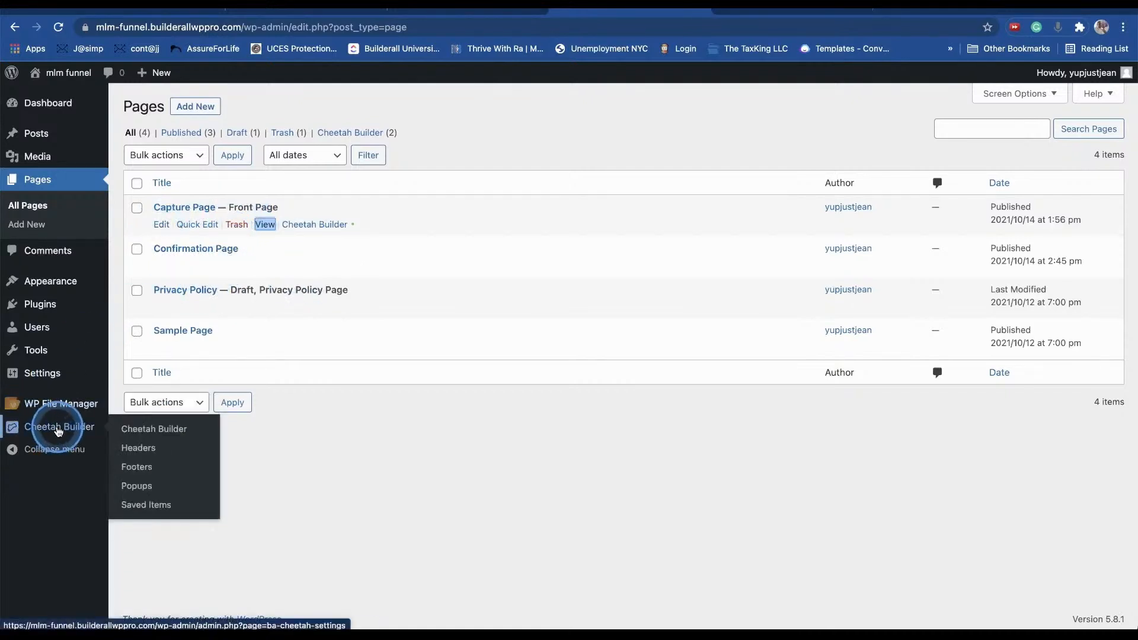
click(155, 485)
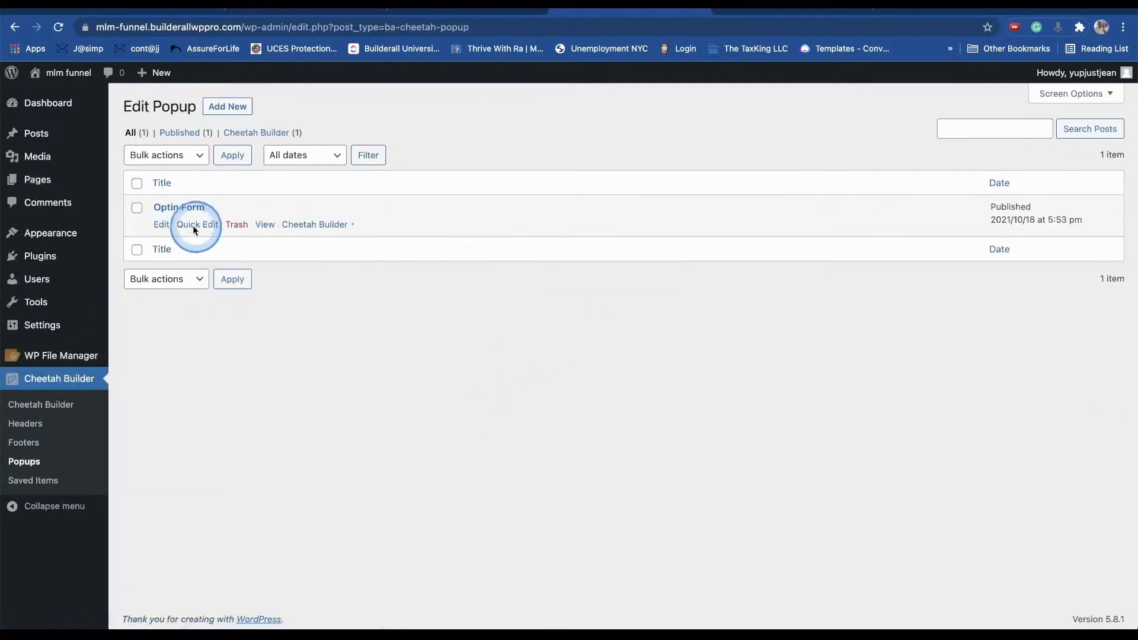
click(296, 225)
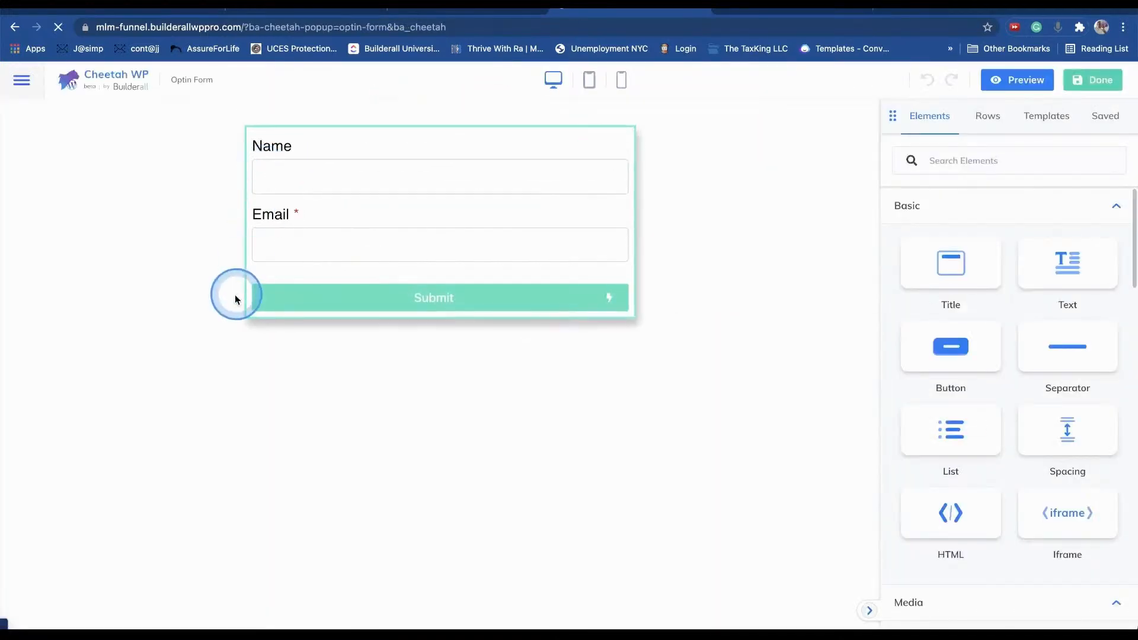
click(523, 233)
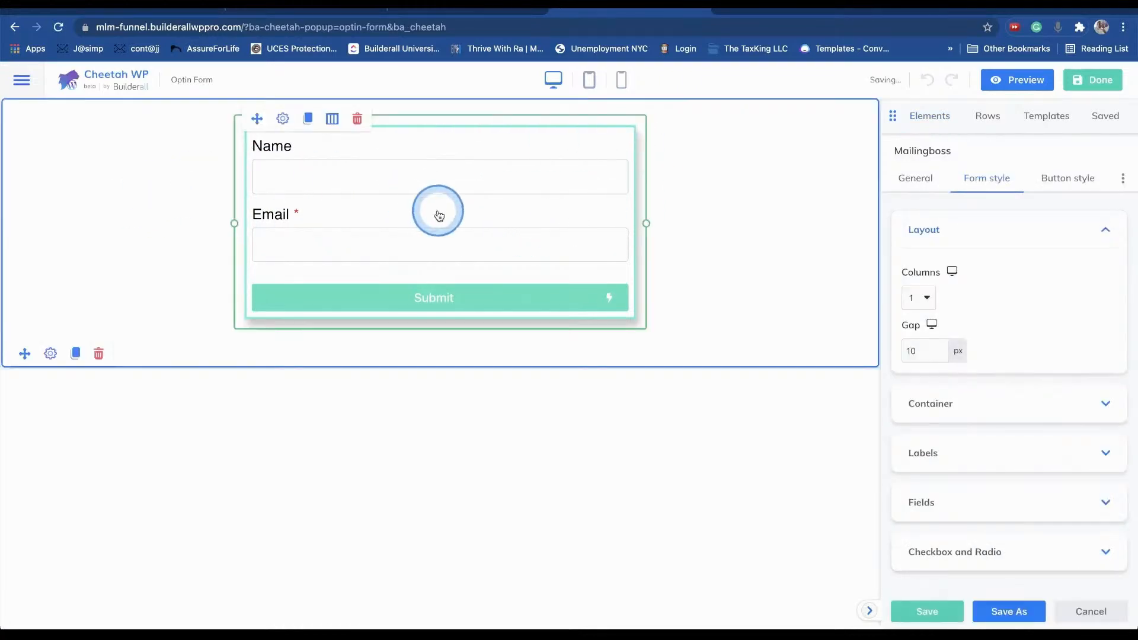
click(51, 354)
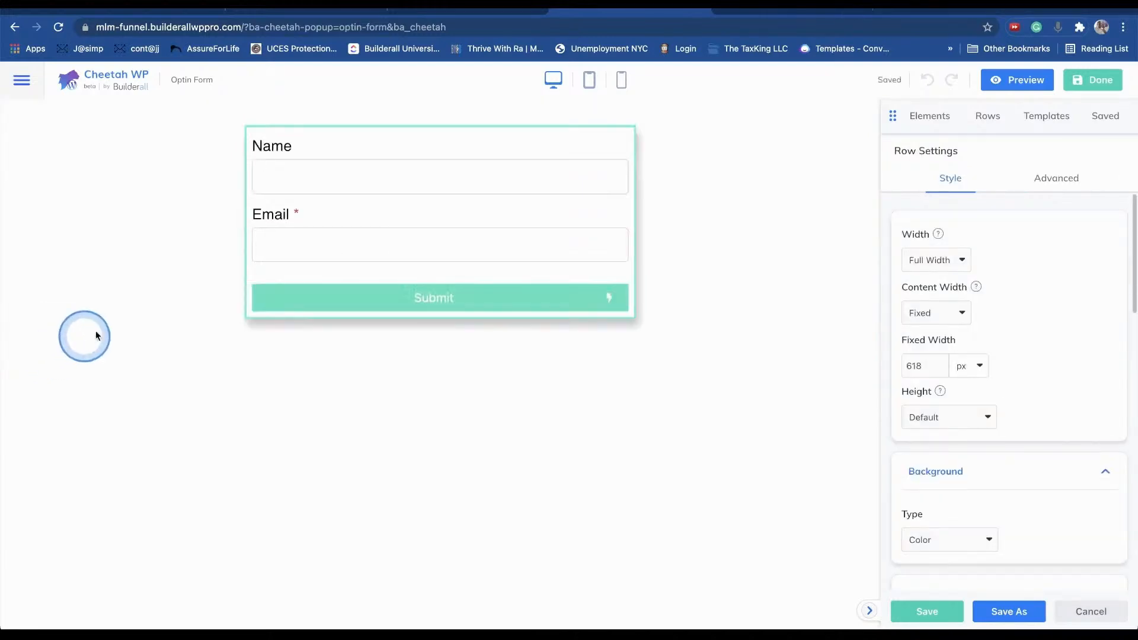
click(52, 356)
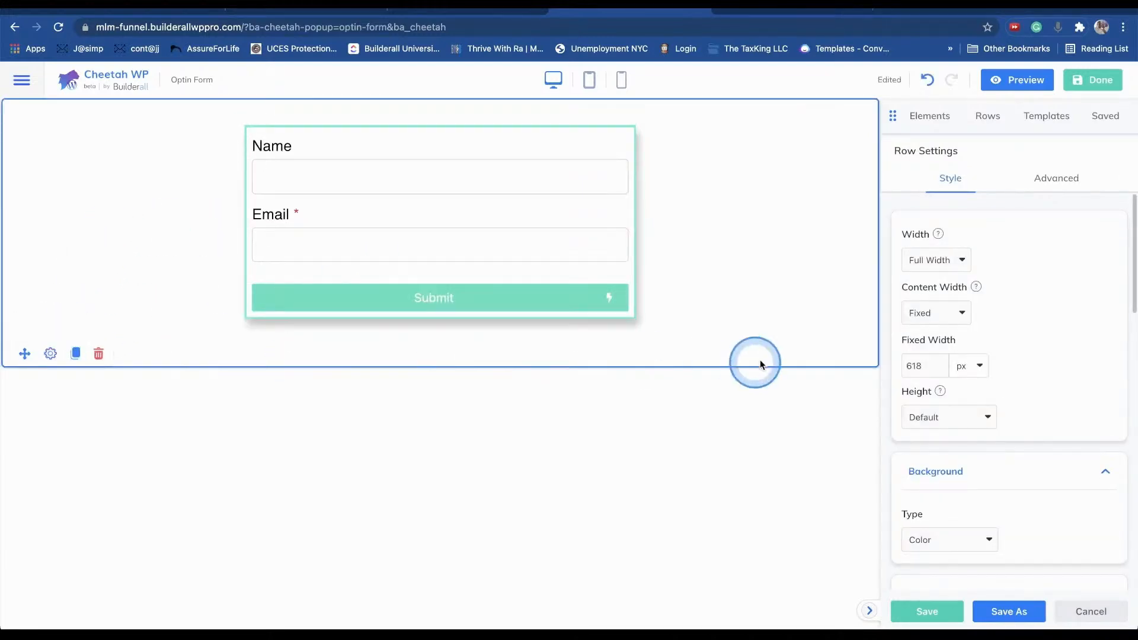
- Set the row's Background Type to None and finish editing the popup
scroll(956, 398, down, 4)
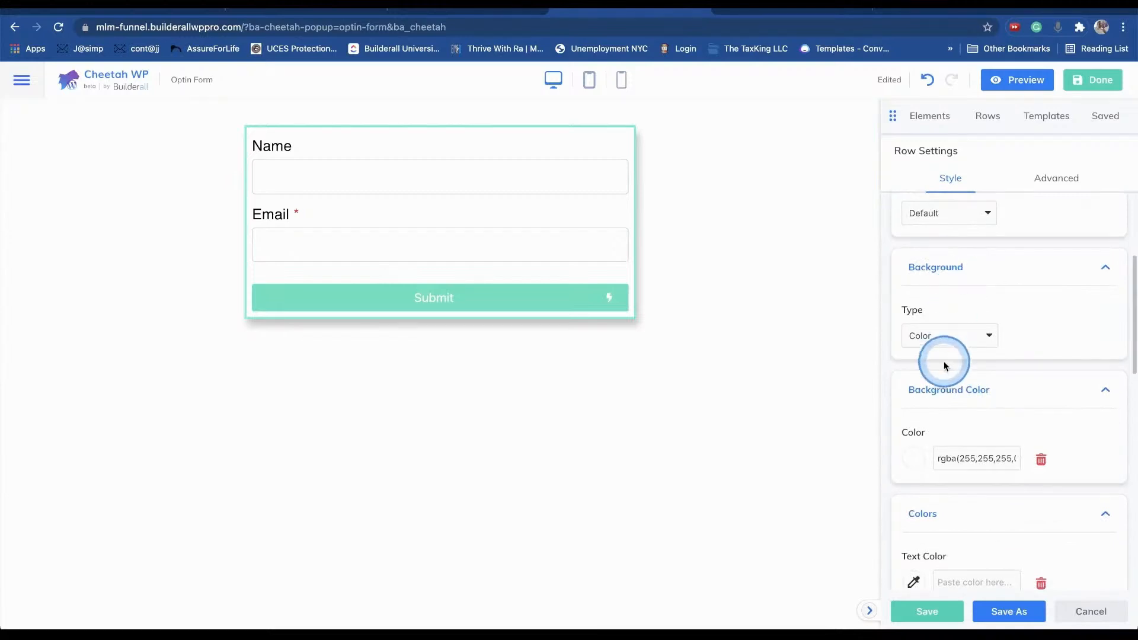
scroll(959, 363, down, 3)
click(960, 358)
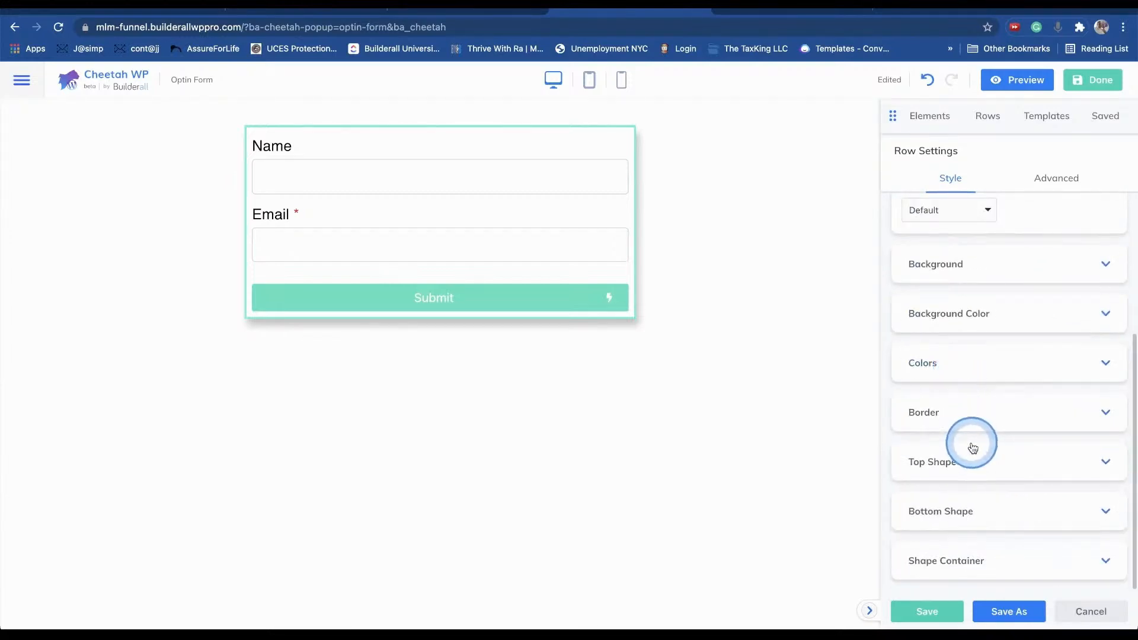
click(941, 364)
scroll(946, 351, down, 2)
scroll(947, 352, up, 2)
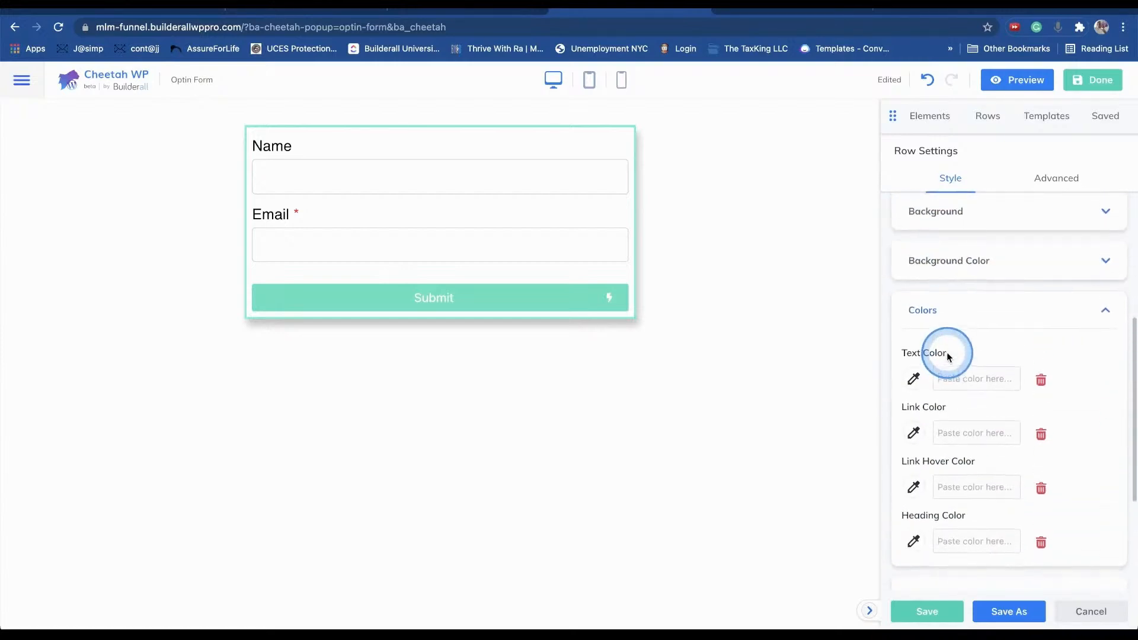
click(964, 278)
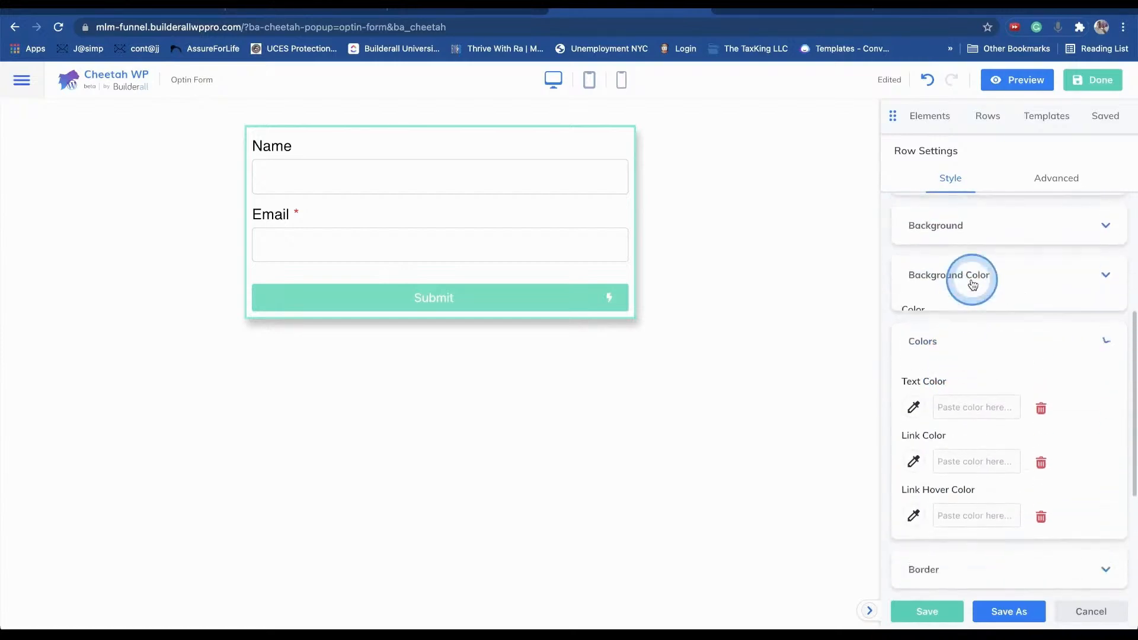
click(947, 230)
click(937, 301)
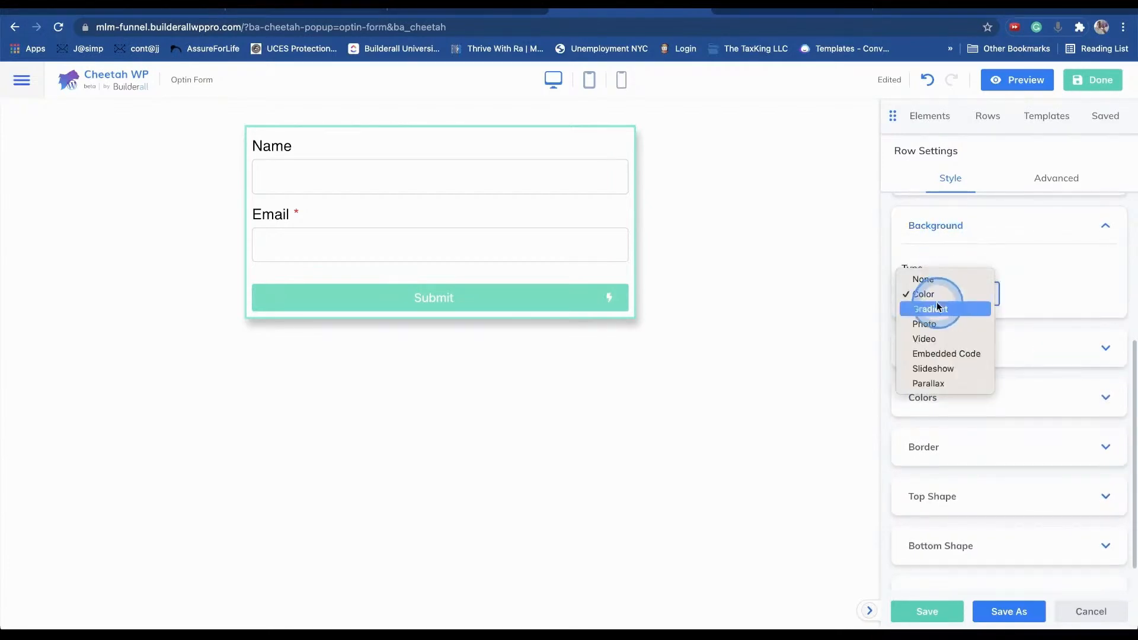
click(934, 281)
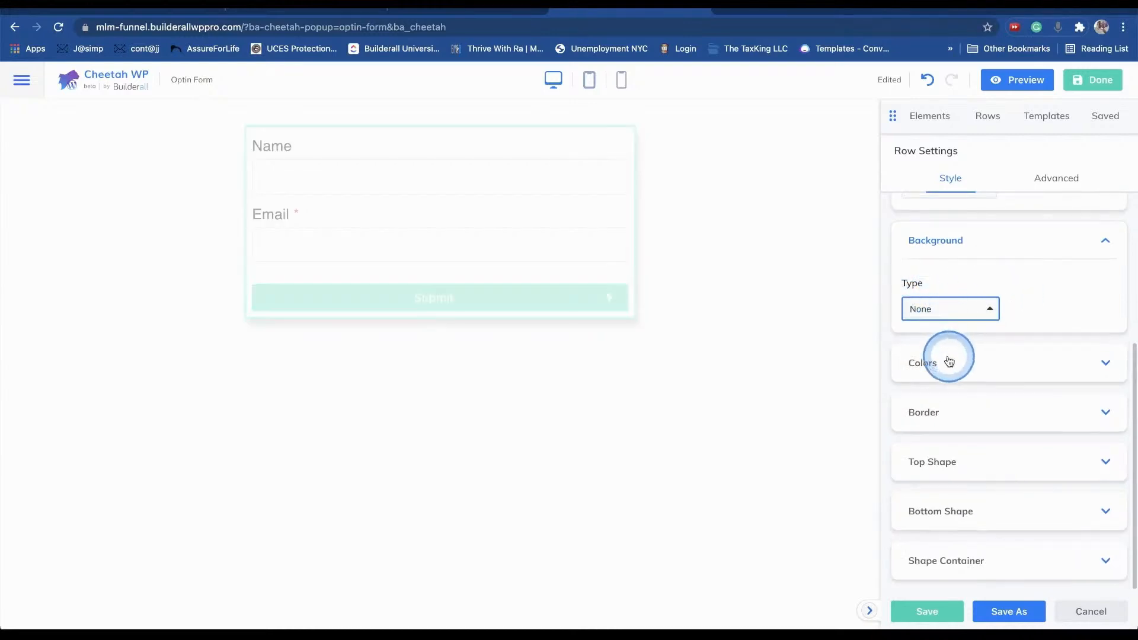
click(1090, 94)
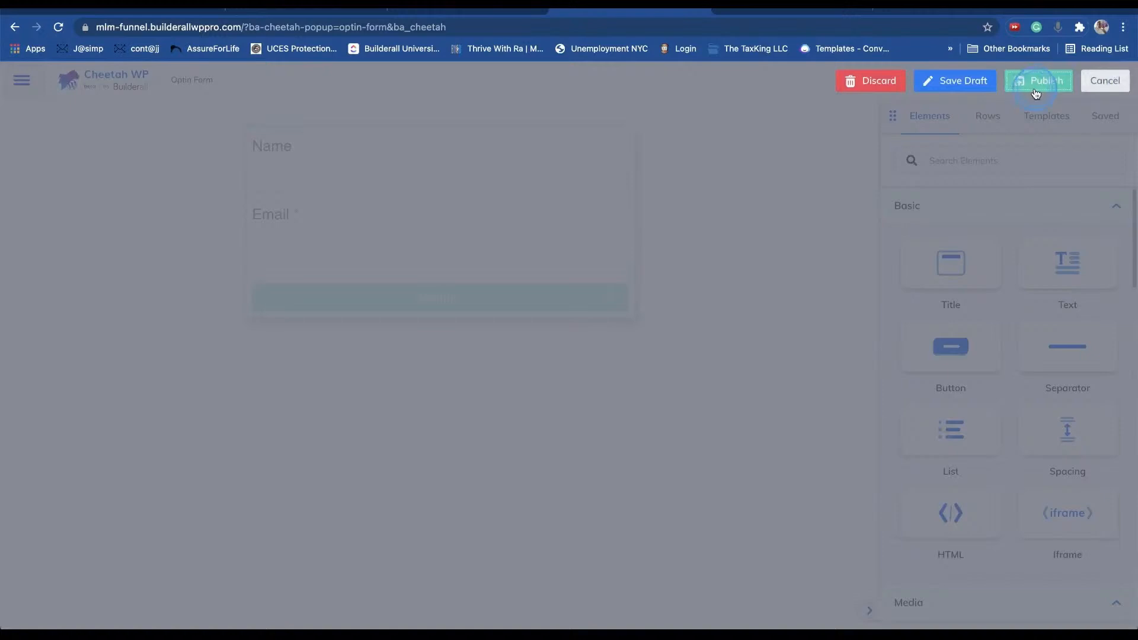
- Publish the Optin Form popup and dismiss it on the home page
click(1035, 93)
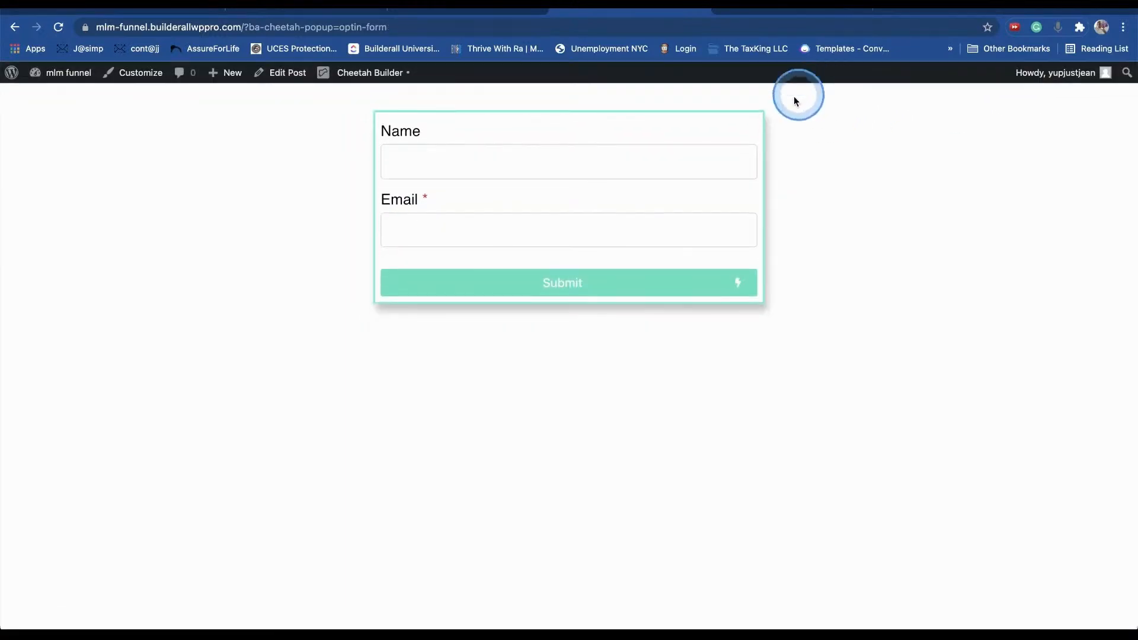
click(805, 8)
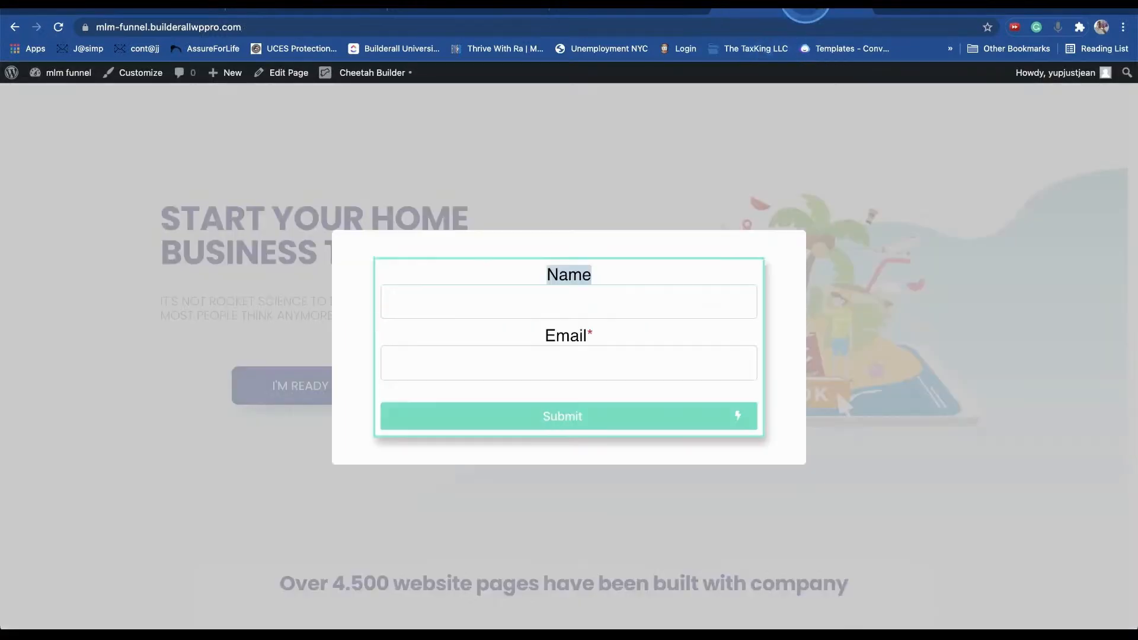
click(762, 178)
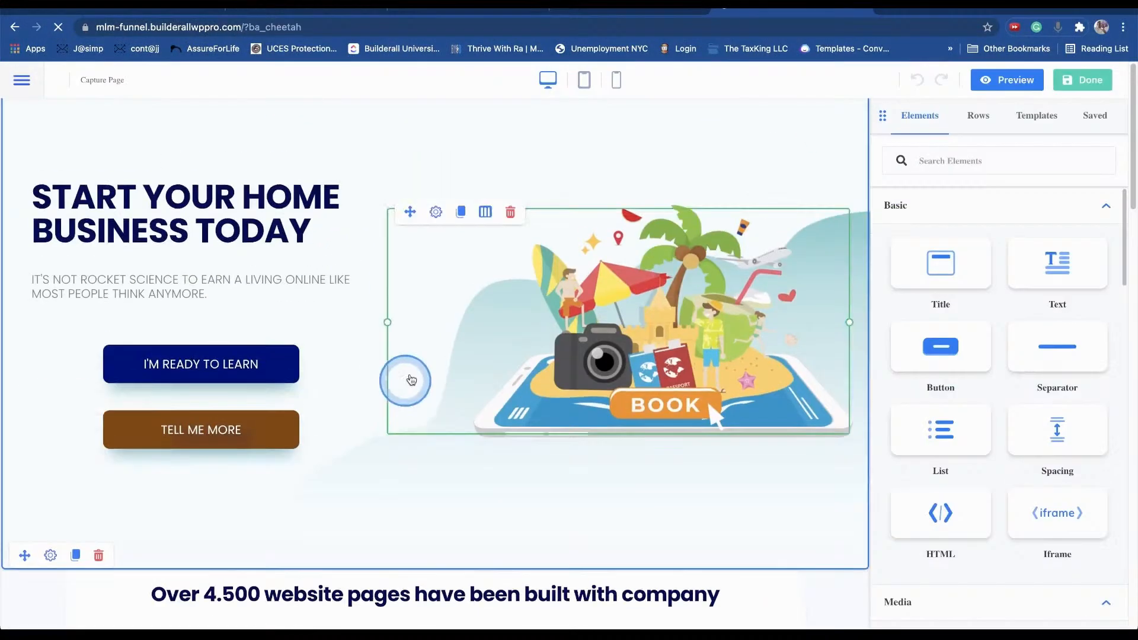
- Set the I'M READY TO LEARN button's Action to Popup with Optin Form, and save
click(279, 364)
click(975, 472)
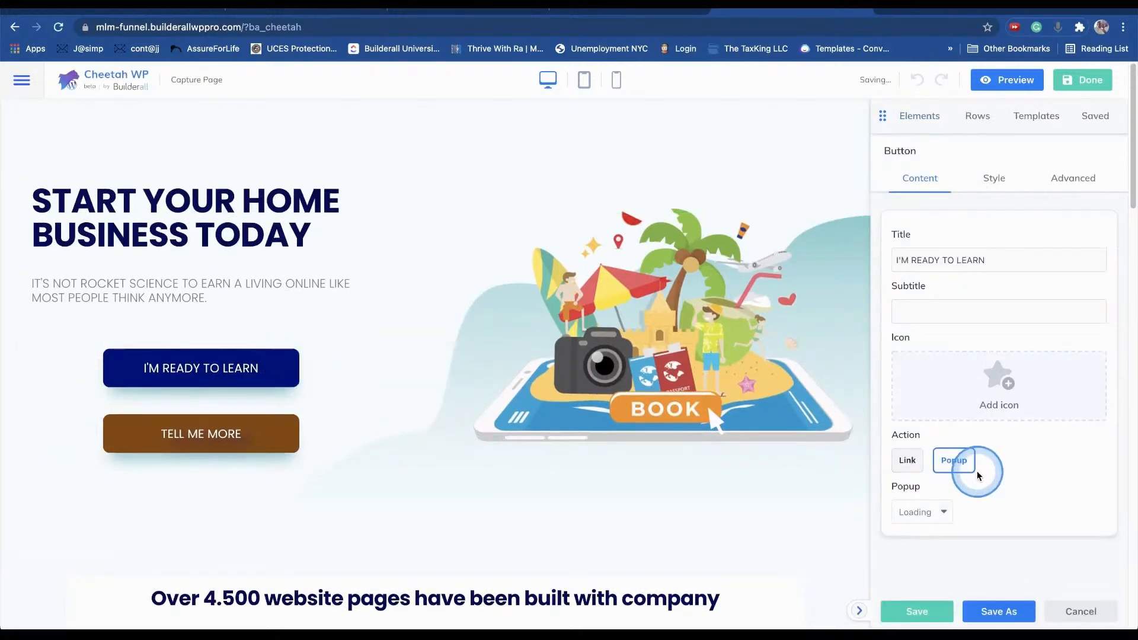
click(987, 513)
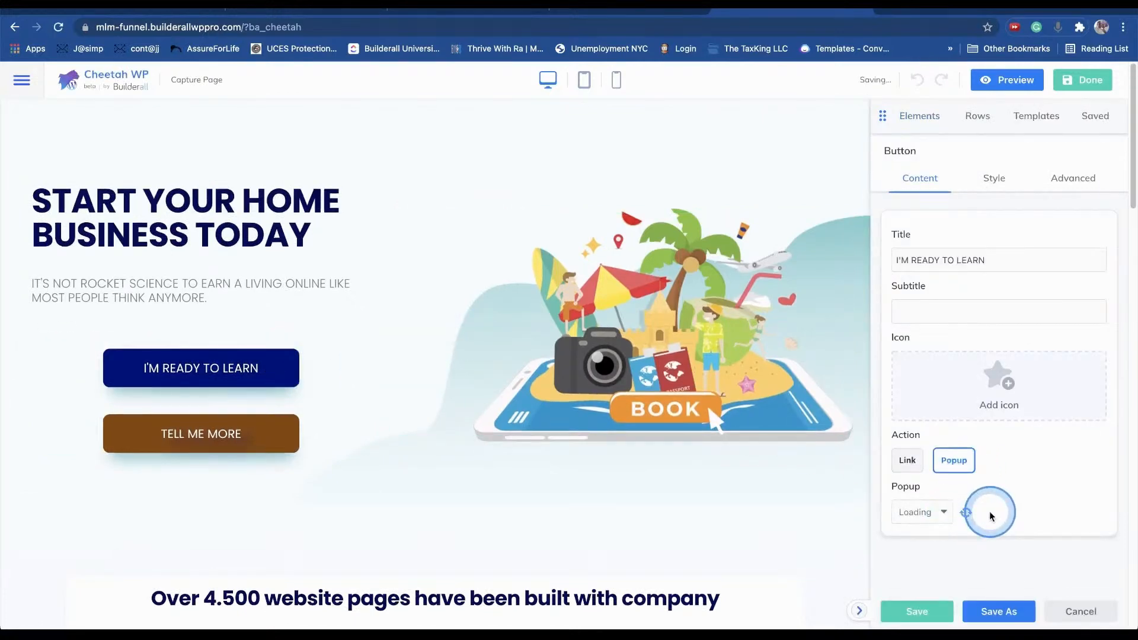
click(943, 512)
click(917, 611)
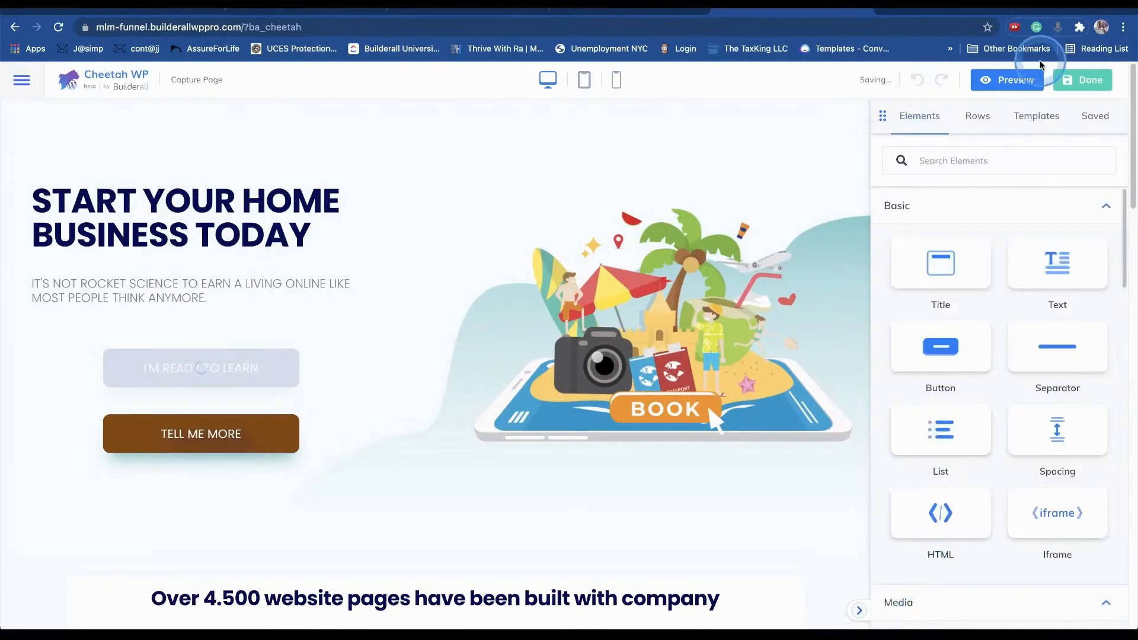
- Preview the capture page to confirm the button opens the Optin Form popup
click(1014, 79)
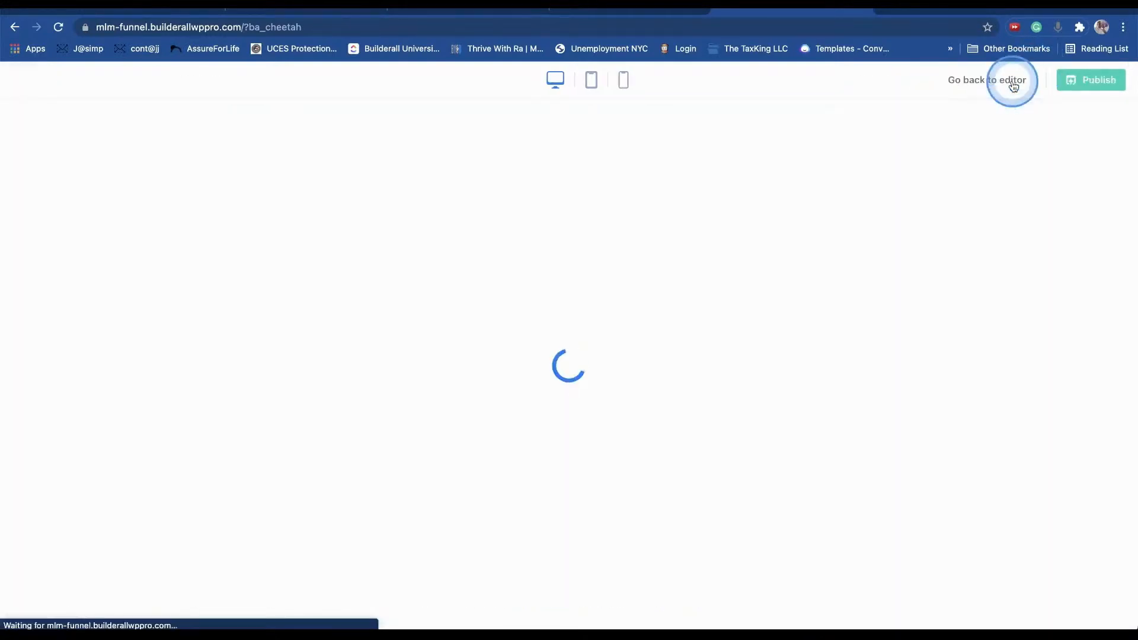
click(798, 273)
click(364, 407)
click(782, 315)
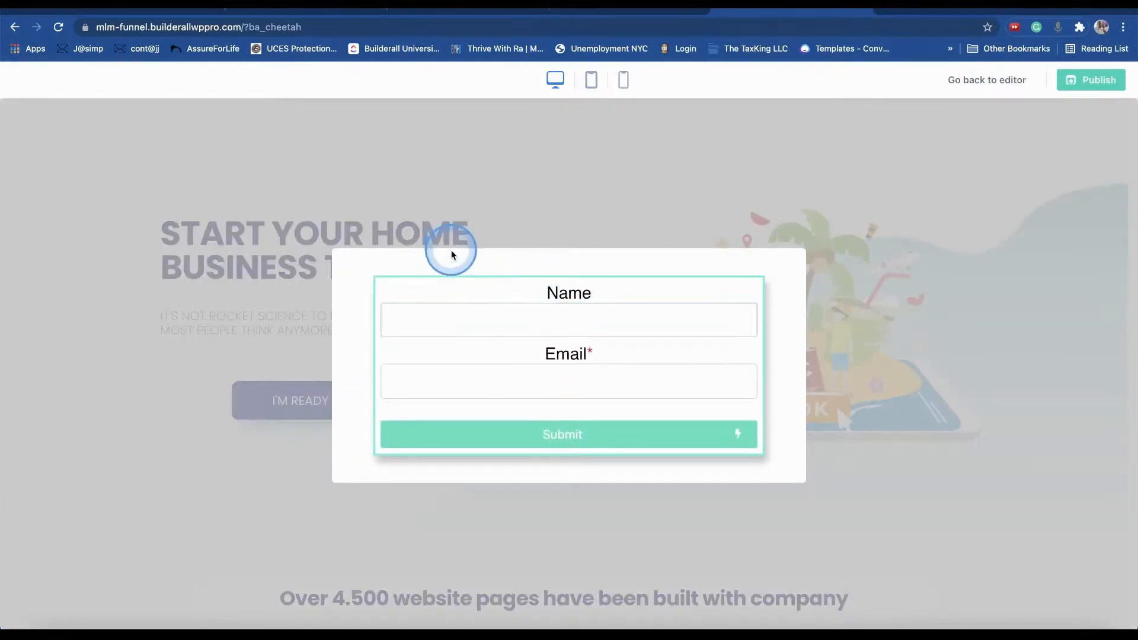
click(450, 243)
click(980, 78)
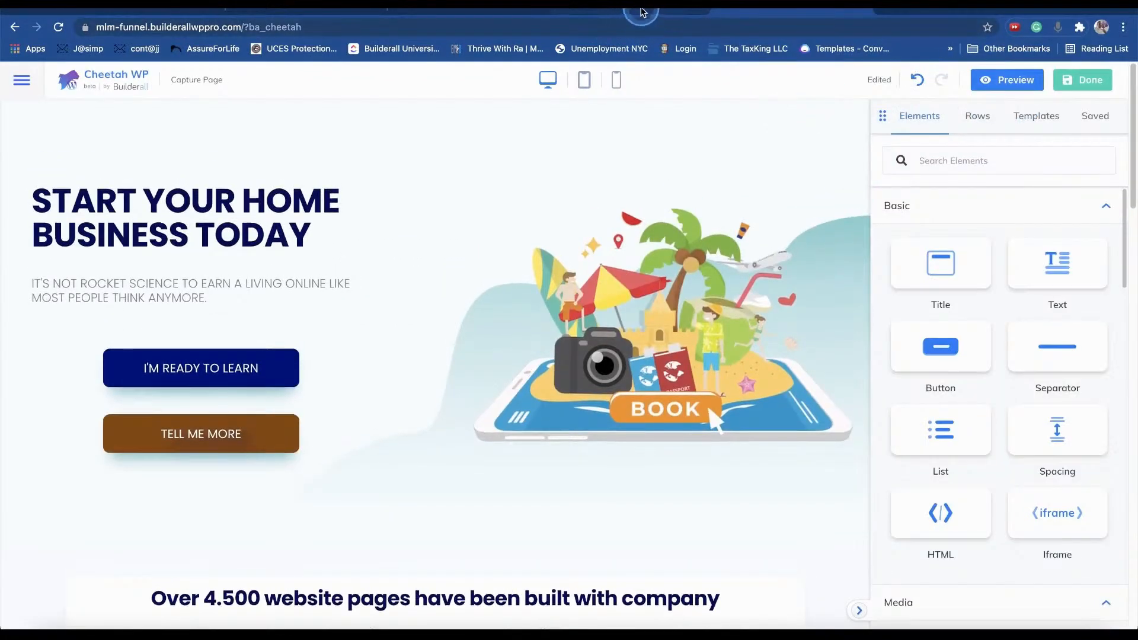
click(643, 10)
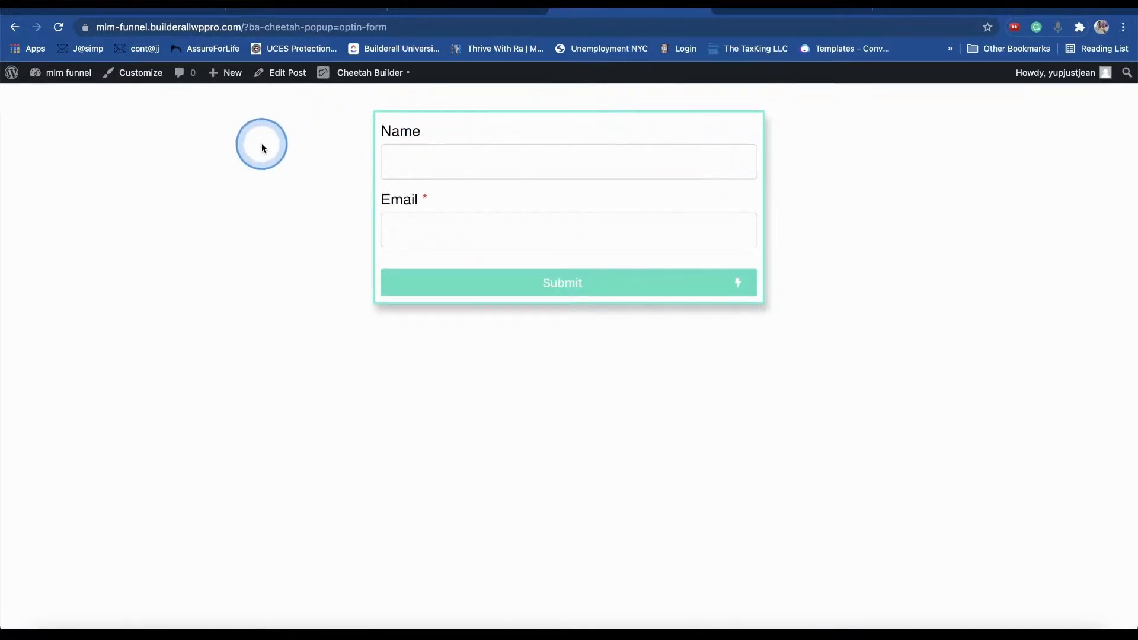
- Open the opt-in form in the builder and resize its column to 662px
click(371, 72)
mouse_move(190, 213)
drag(219, 224, 187, 221)
drag(691, 221, 703, 219)
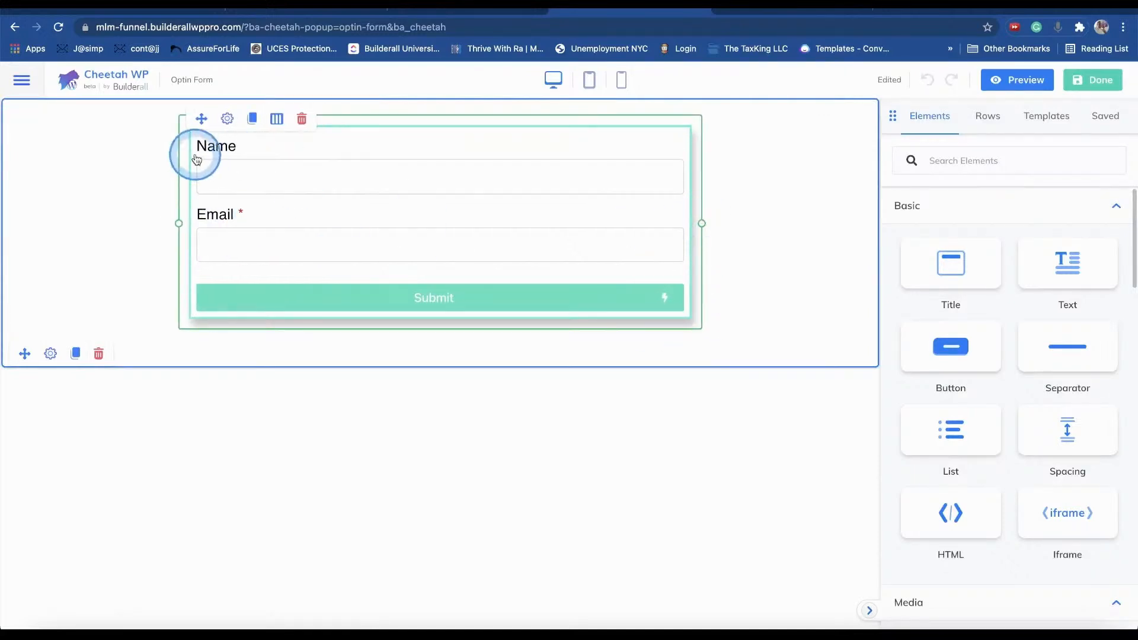
mouse_move(179, 223)
mouse_down()
mouse_move(218, 224)
mouse_move(176, 224)
mouse_move(187, 223)
mouse_up()
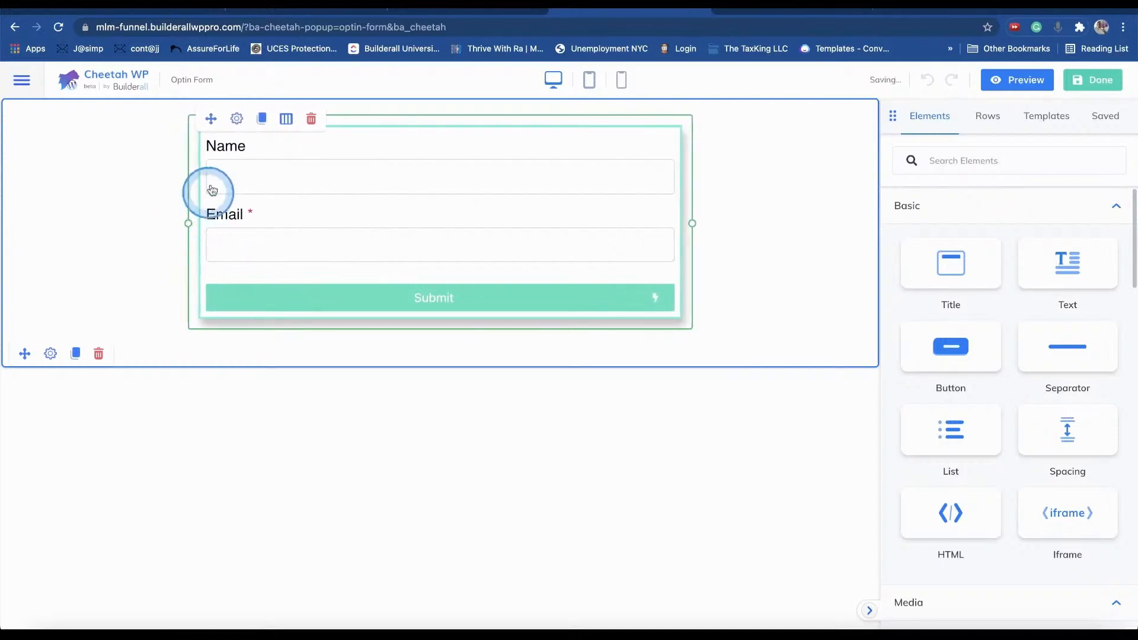
- Open the MailingBoss form settings, reviewing list and button sections, then its style options
click(237, 120)
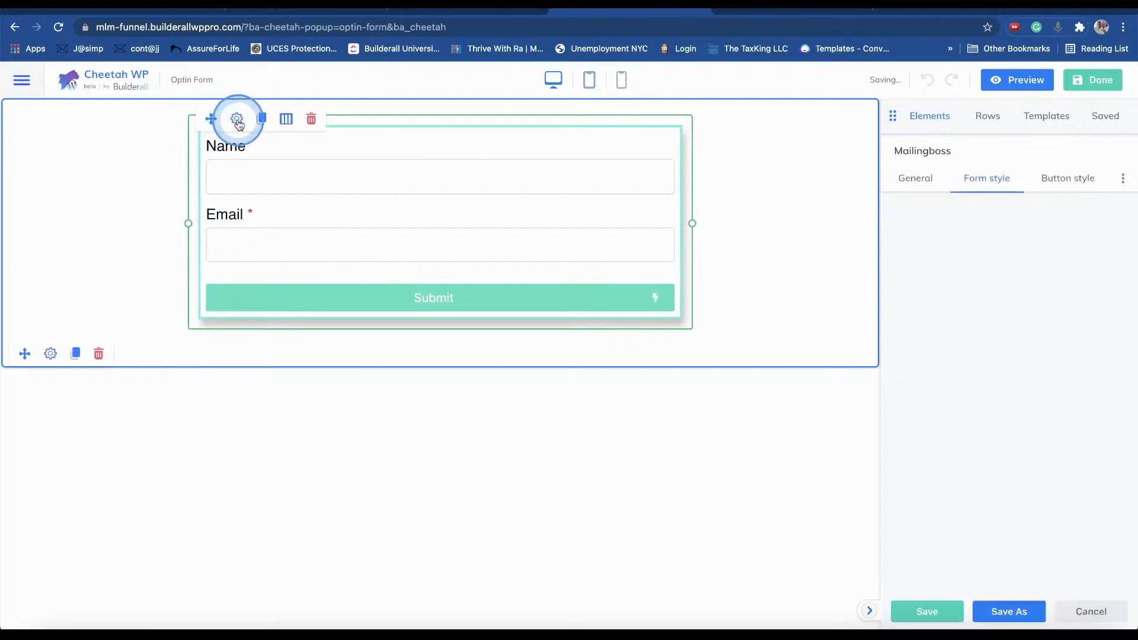
click(936, 189)
click(943, 240)
click(958, 275)
click(958, 231)
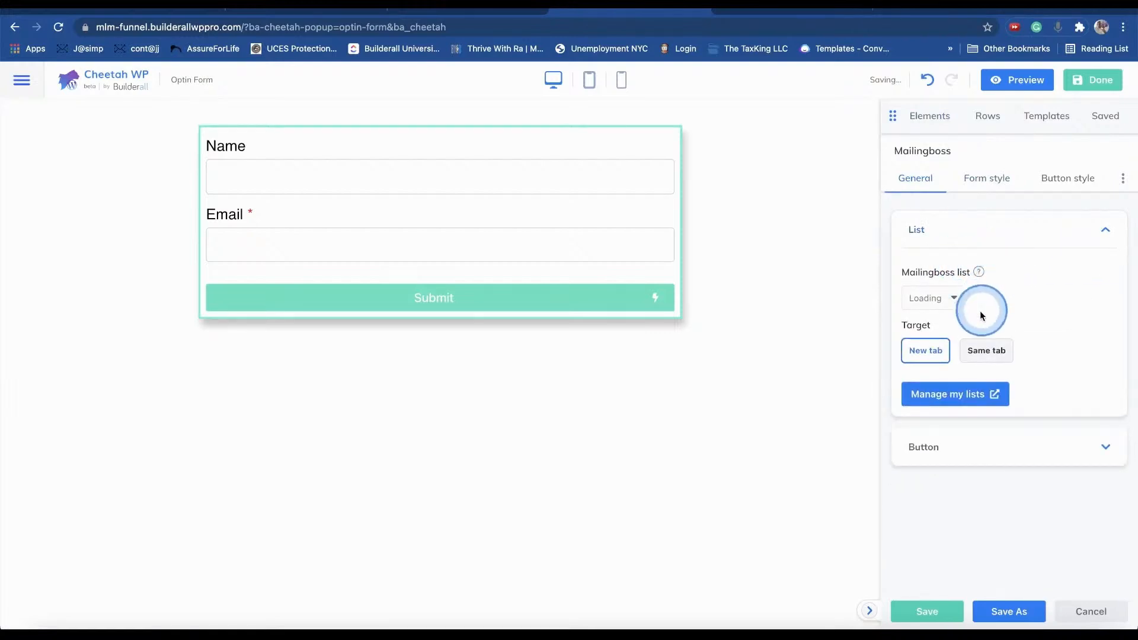
click(986, 177)
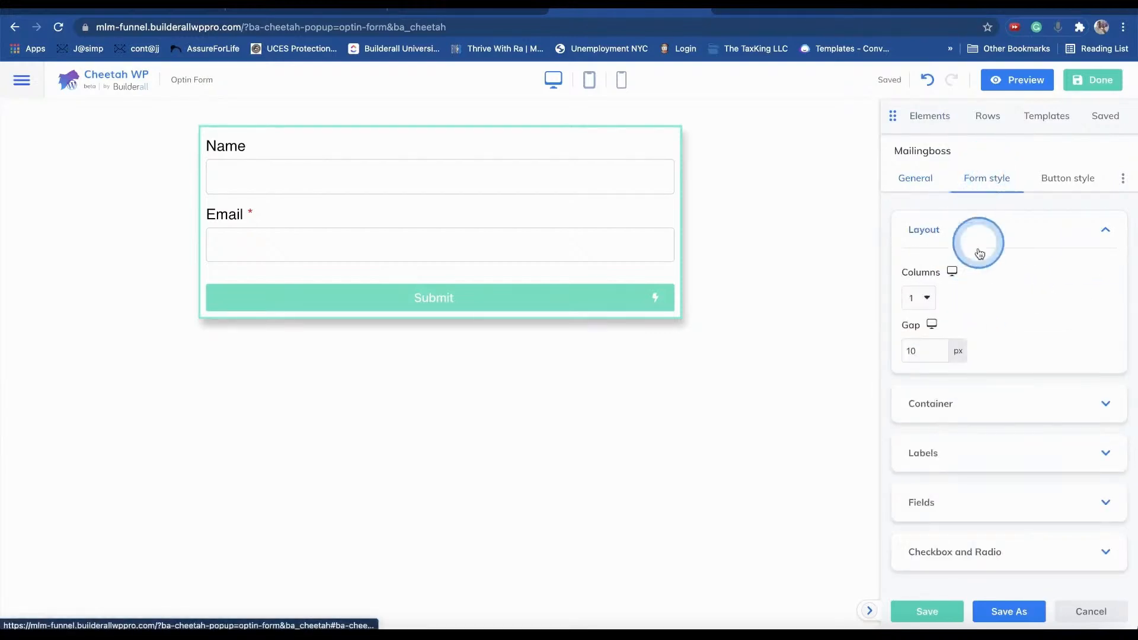
- Keep the form fields' background white (#ffffff) after trying red
click(976, 554)
click(976, 390)
scroll(979, 385, down, 2)
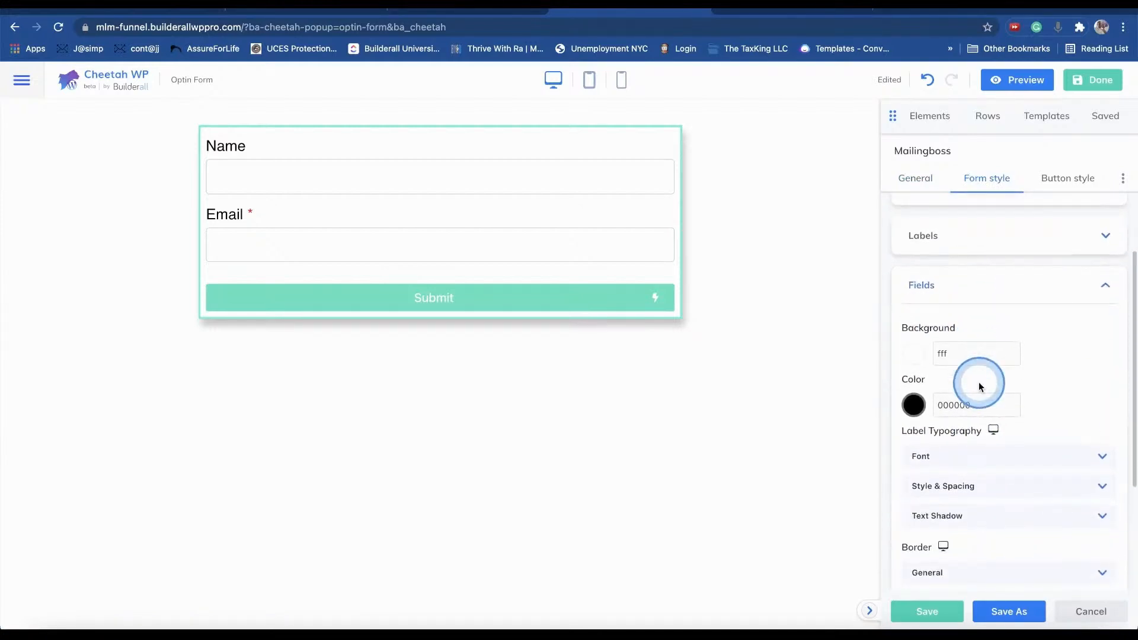
click(918, 358)
drag(1012, 141, 1069, 122)
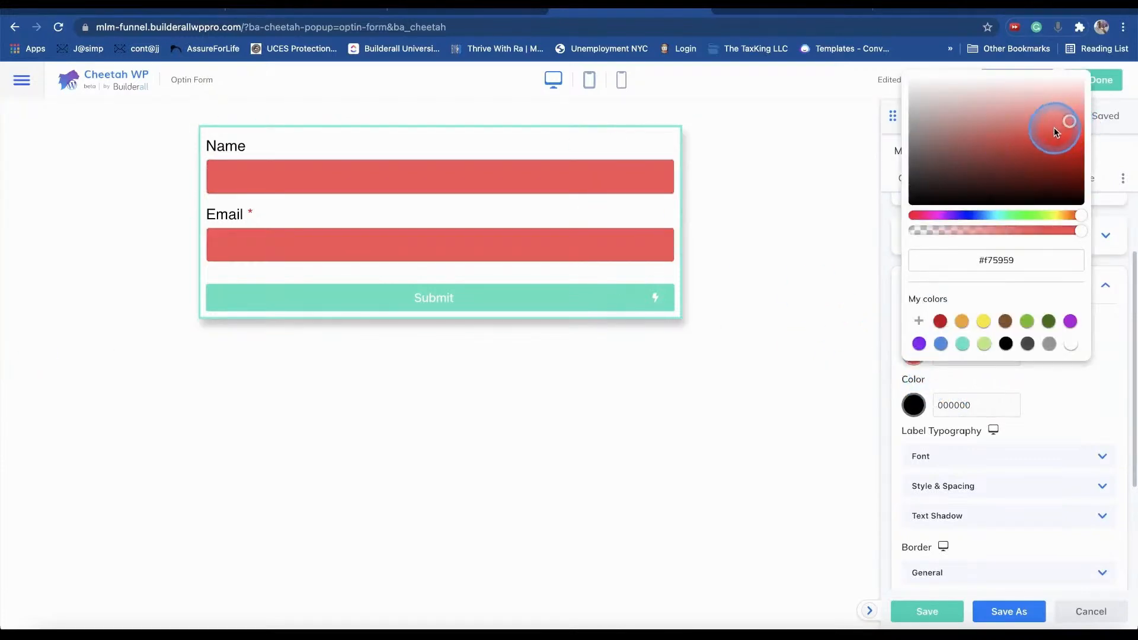
drag(965, 169, 897, 56)
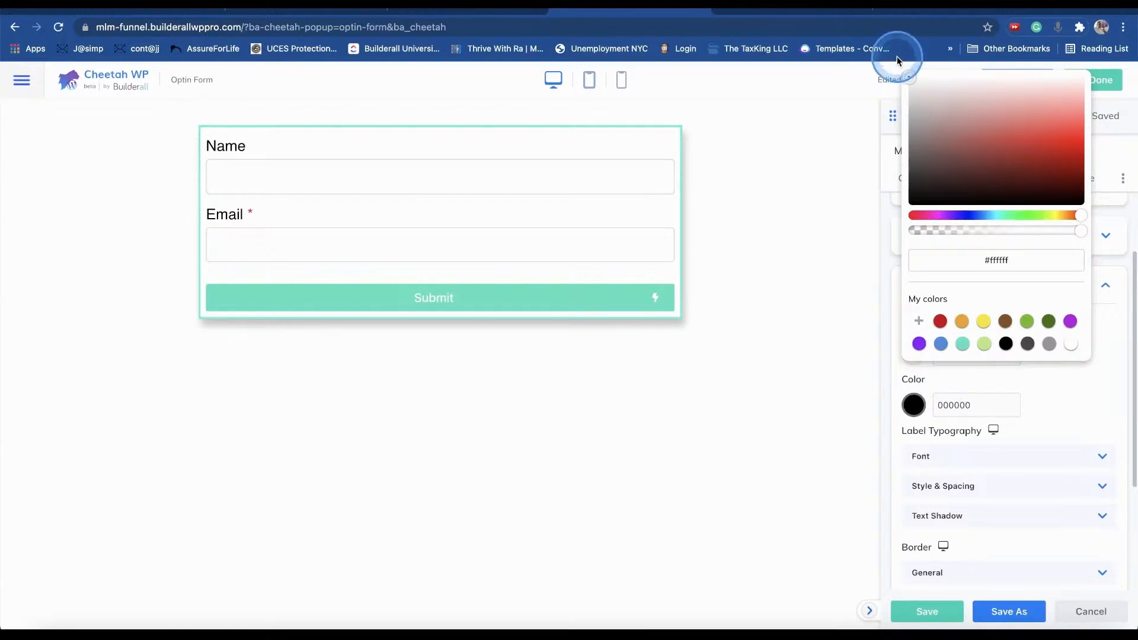
click(1065, 389)
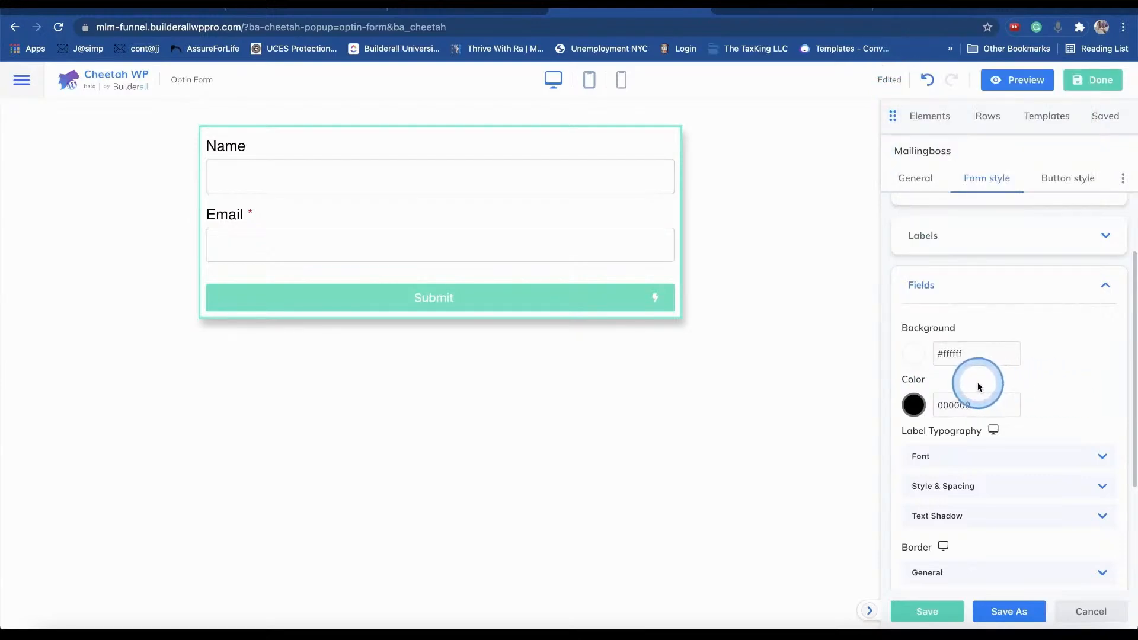
- Set the fields' text colour to black #000000 and collapse the Fields section
click(913, 407)
drag(944, 211, 911, 249)
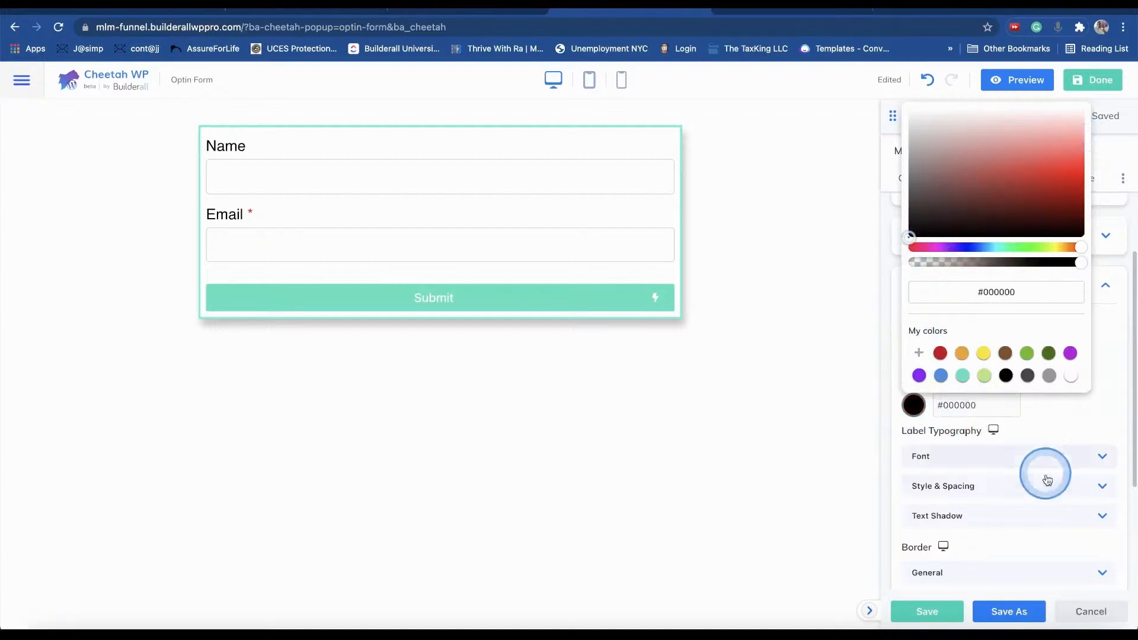
click(1076, 400)
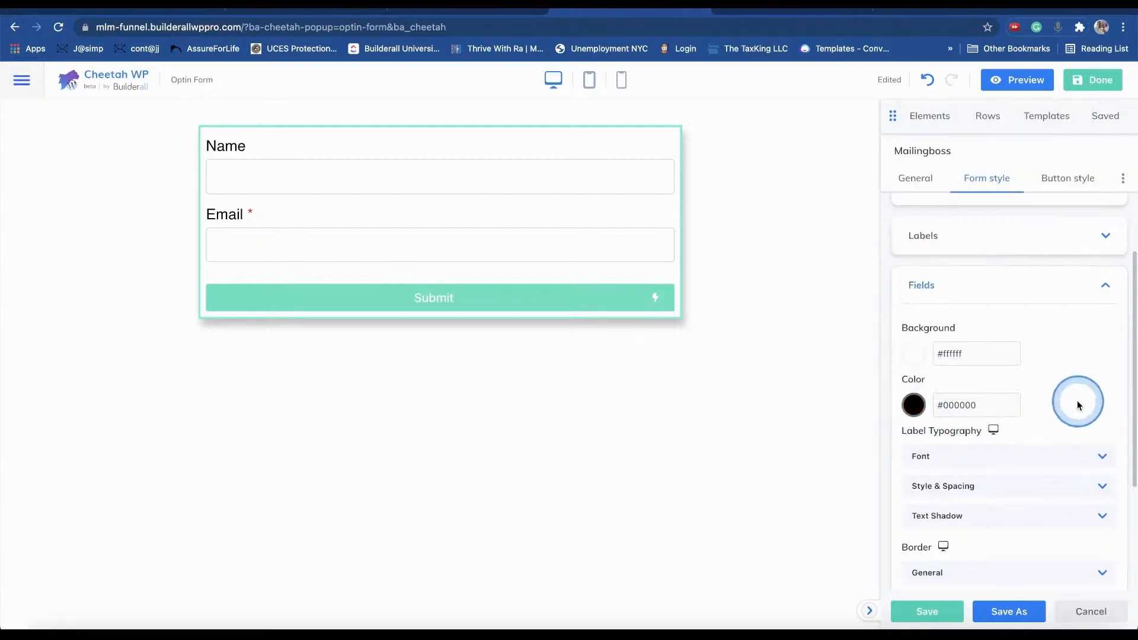
click(976, 493)
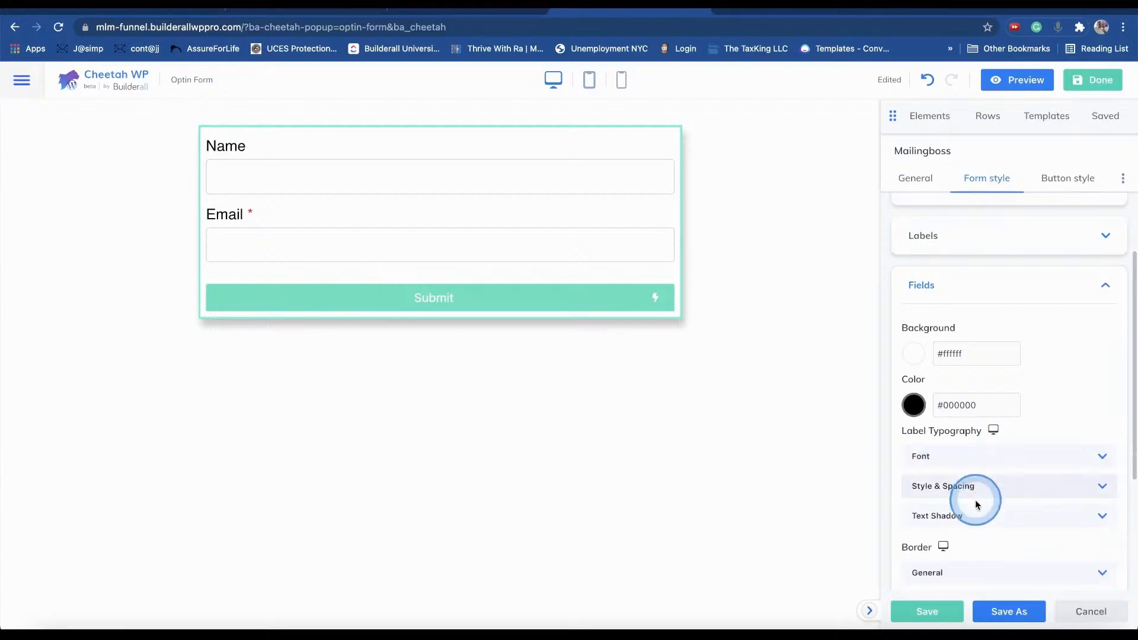
click(944, 291)
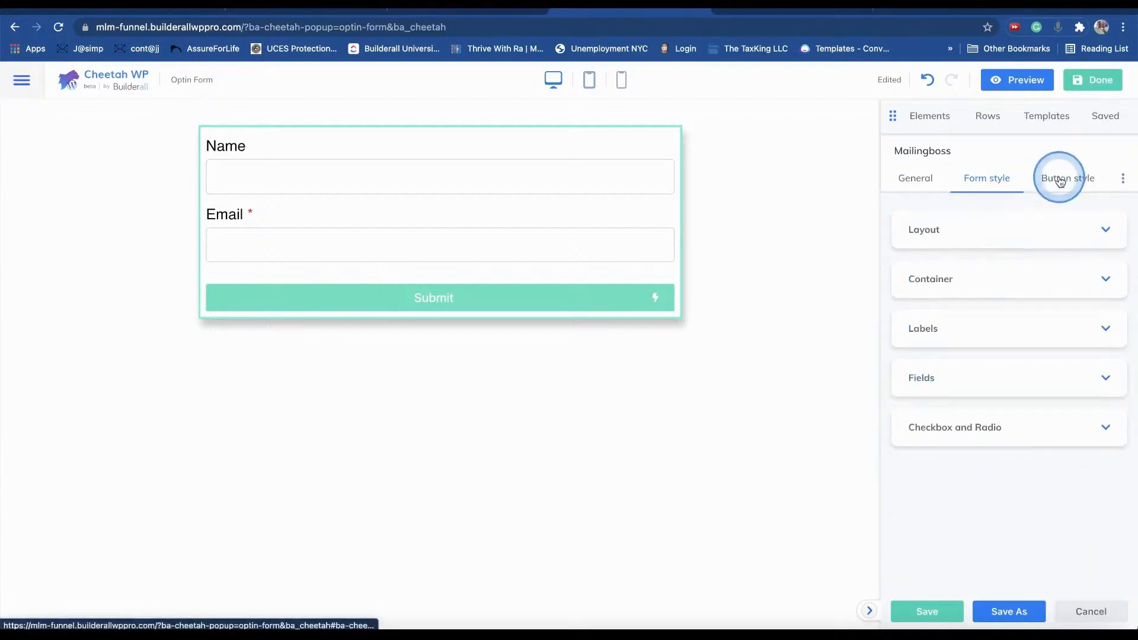
- Give the form container a light grey #f7f7f7 background
click(970, 279)
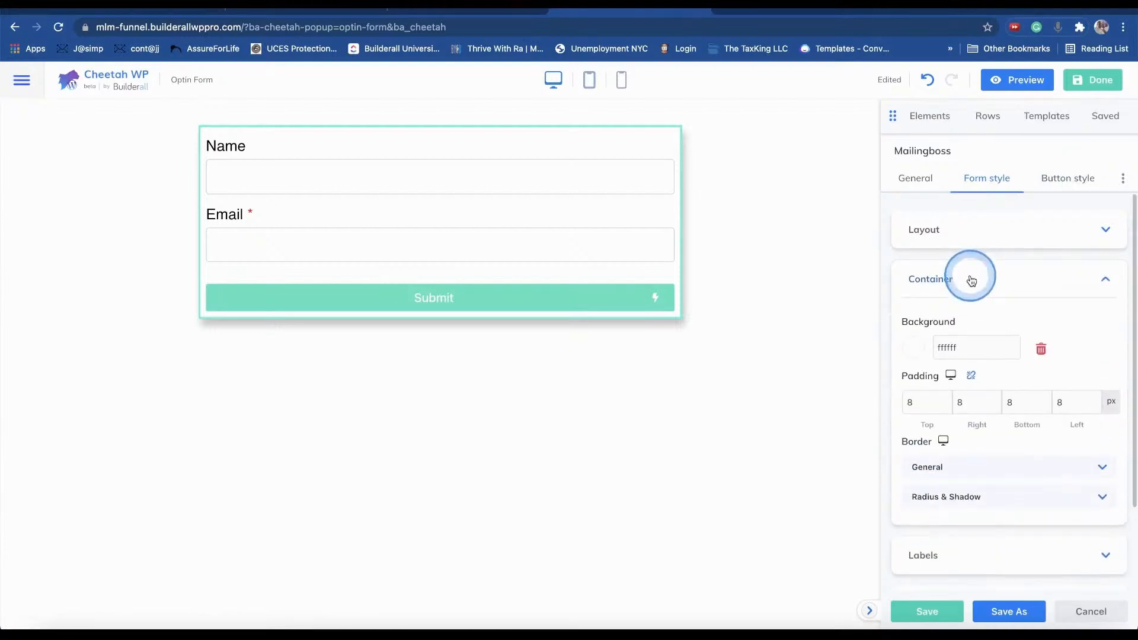
click(915, 351)
mouse_move(1046, 110)
mouse_down()
mouse_move(1059, 94)
mouse_move(842, 223)
mouse_move(919, 122)
mouse_move(909, 63)
mouse_move(972, 204)
mouse_up()
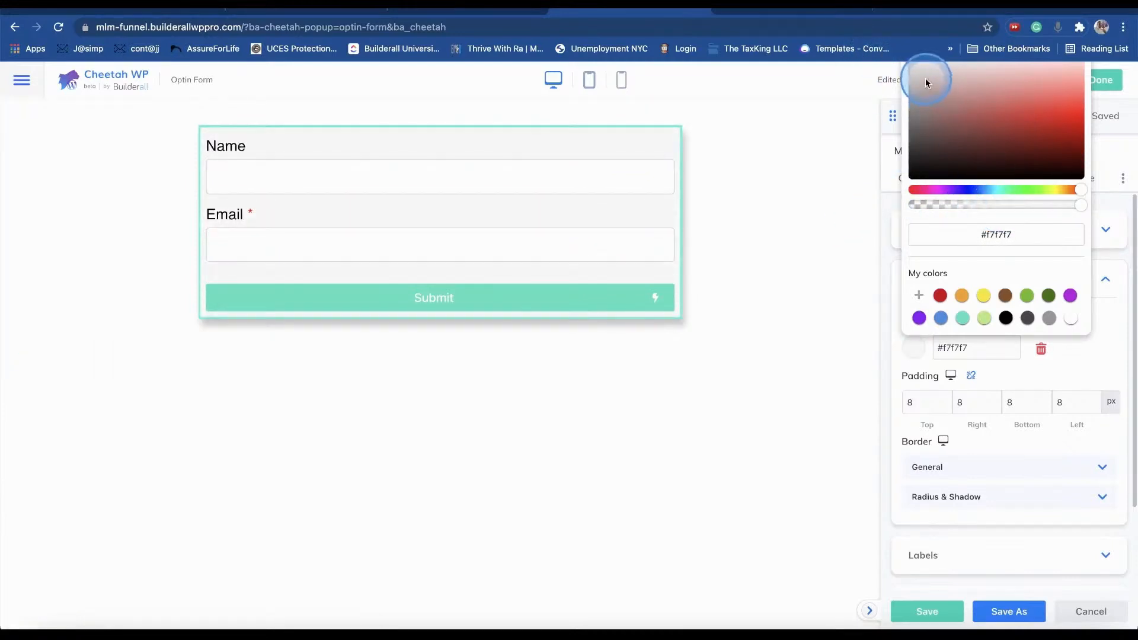
click(1088, 431)
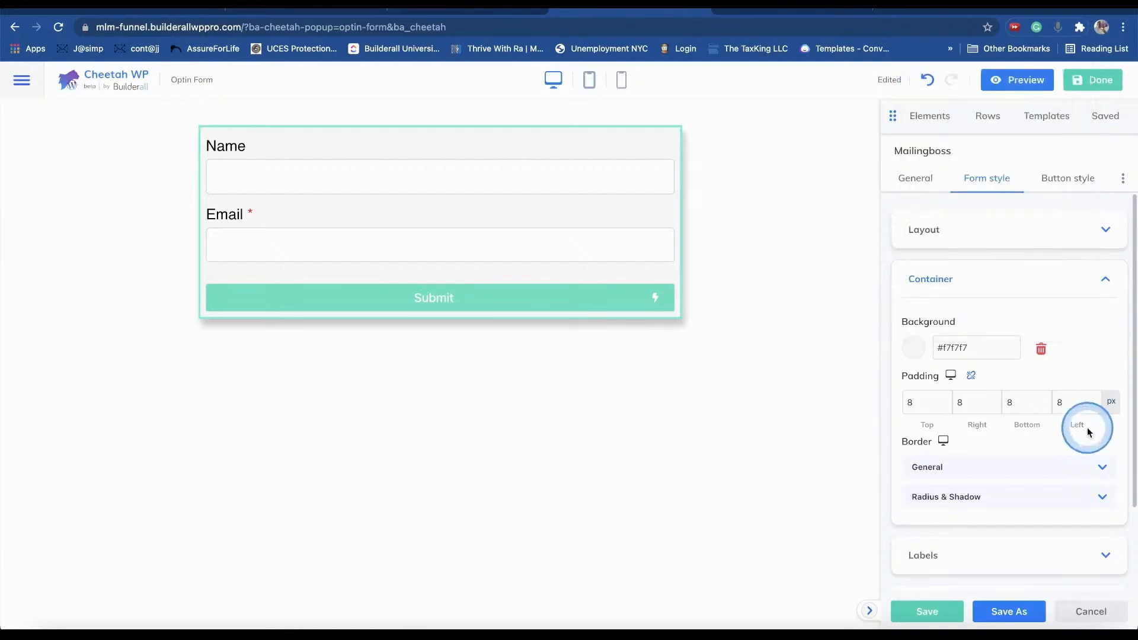
click(913, 348)
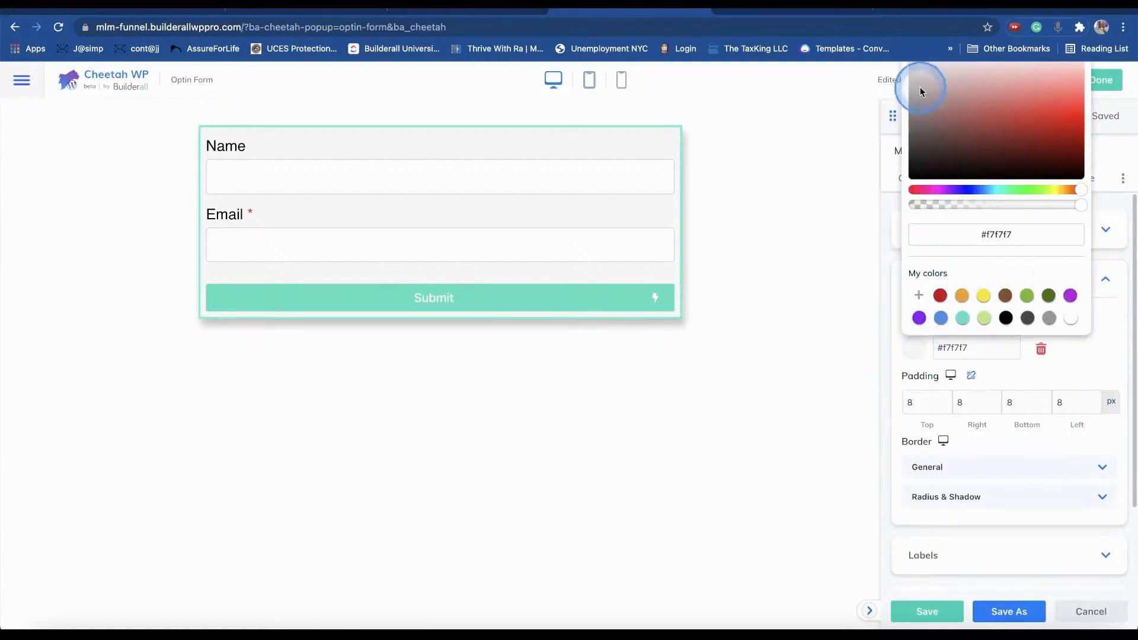
click(807, 272)
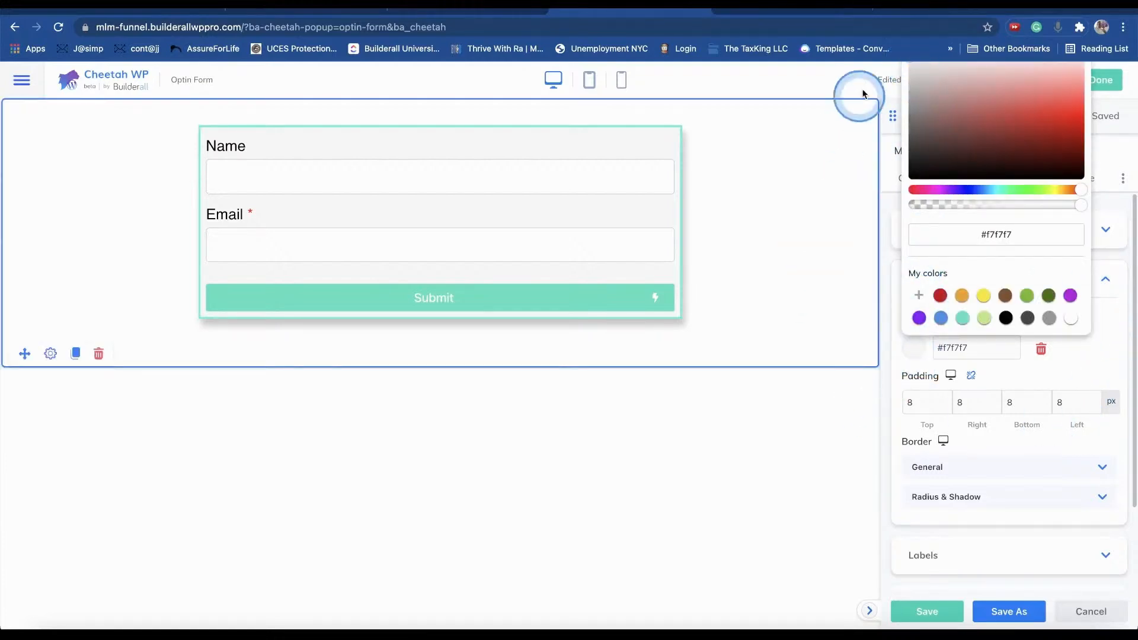
mouse_move(912, 59)
mouse_down()
mouse_move(914, 69)
mouse_move(913, 59)
mouse_up()
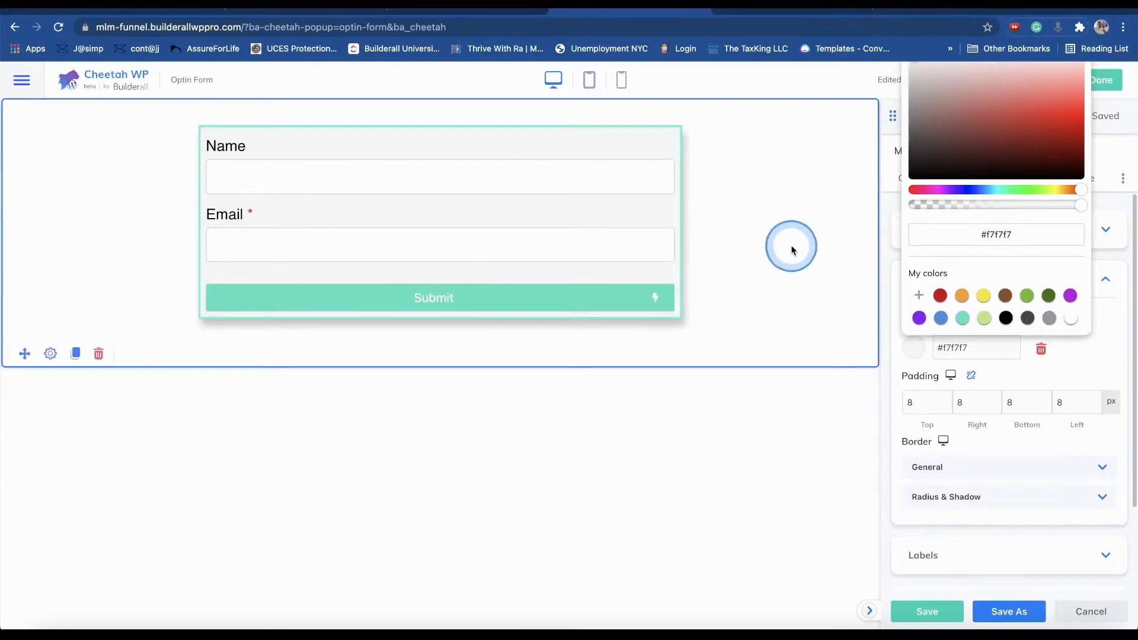
click(868, 404)
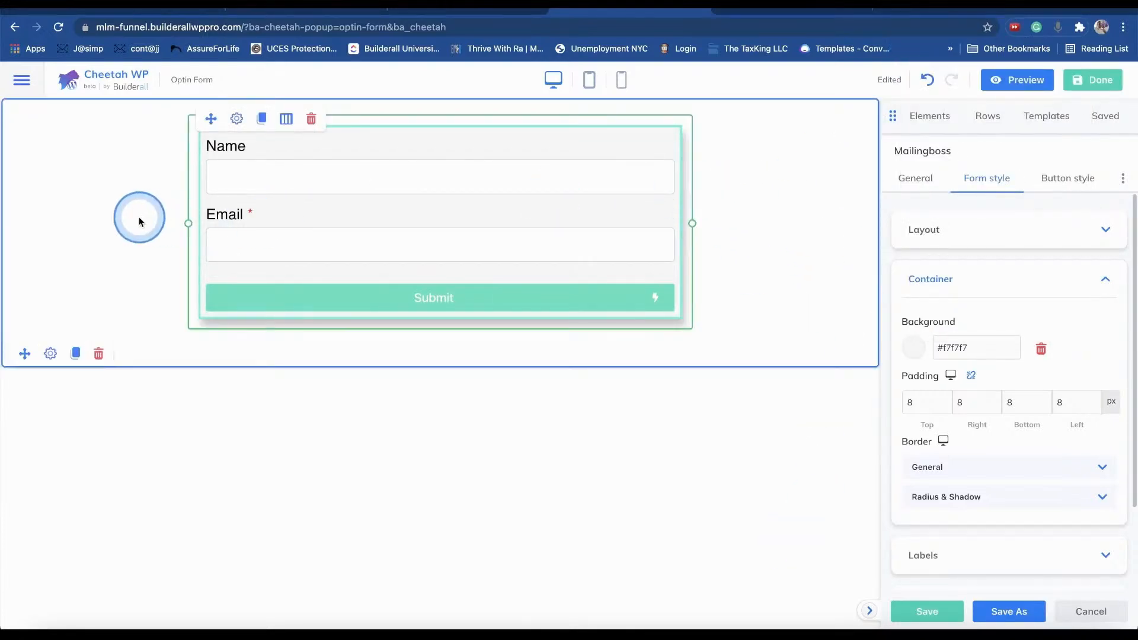
- Check the form row's Advanced settings, then open its Background Type list under Style
click(51, 355)
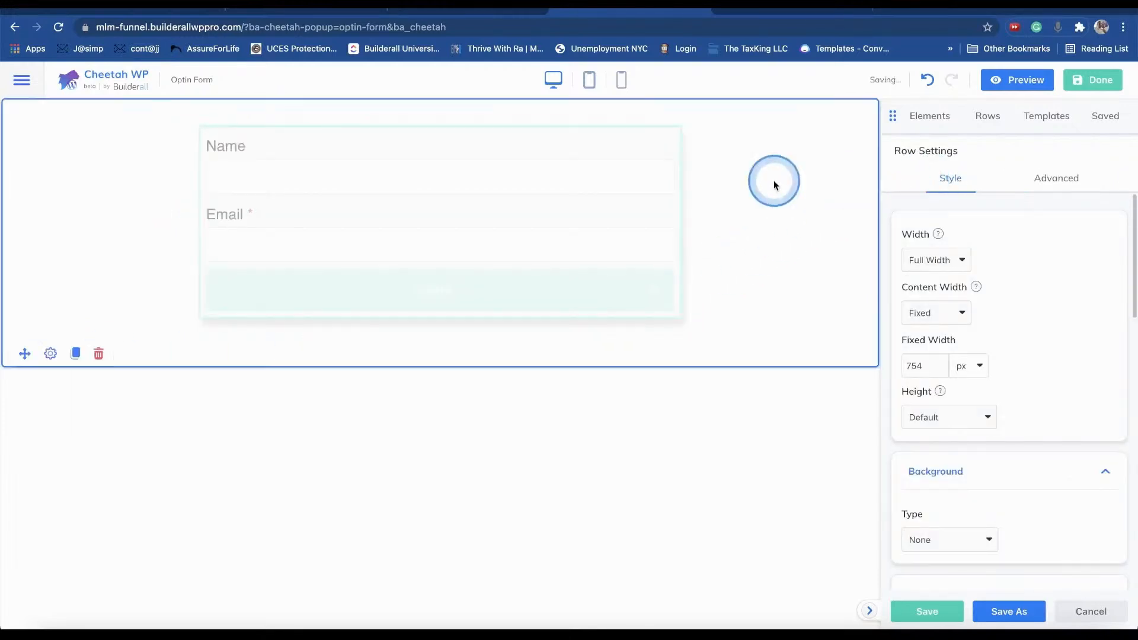
click(1055, 179)
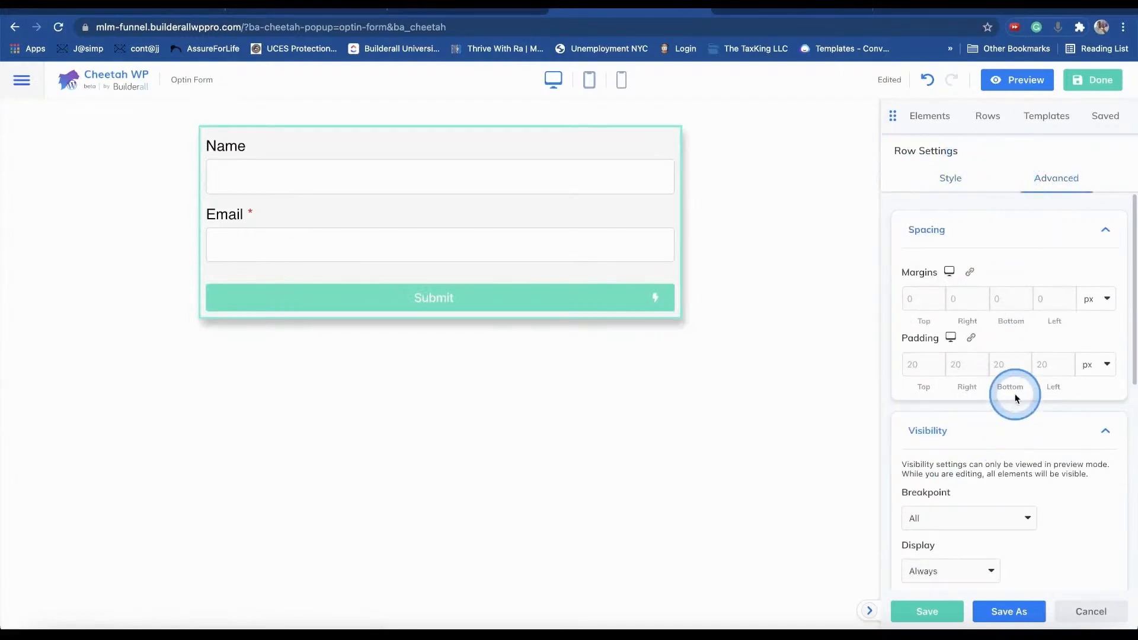
scroll(1005, 432, down, 3)
scroll(1005, 433, down, 5)
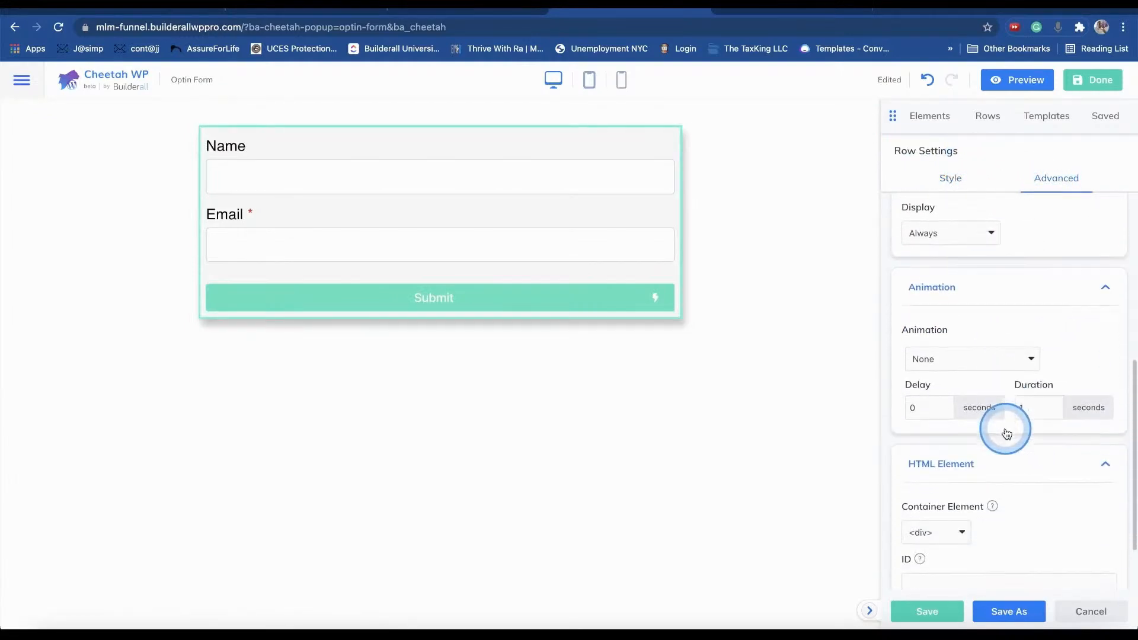
click(999, 391)
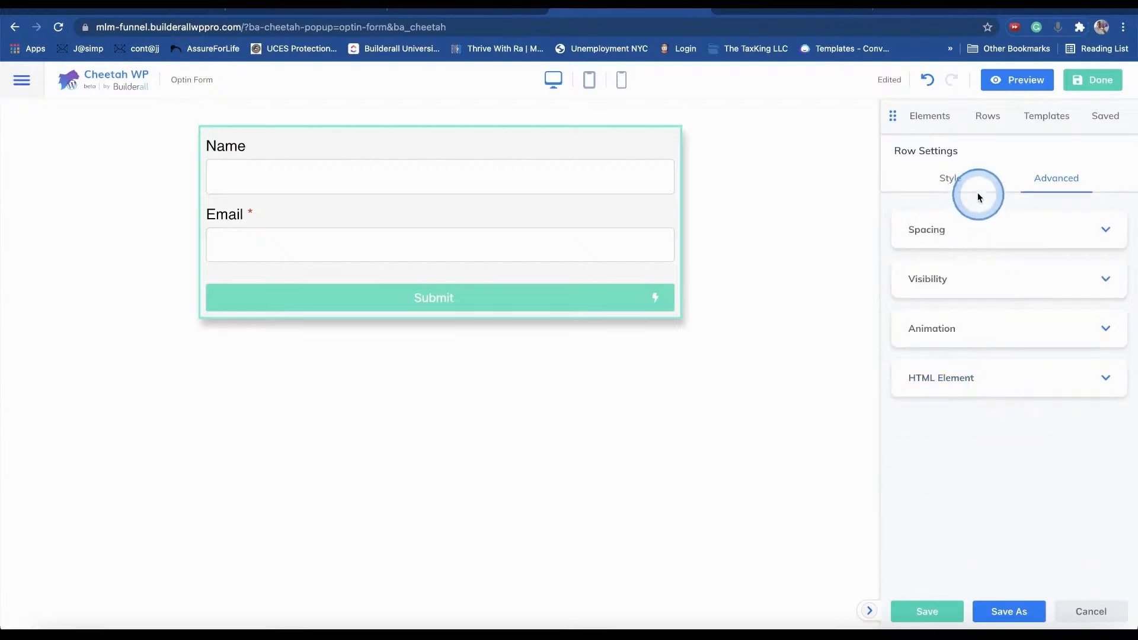
click(948, 176)
scroll(1039, 280, down, 5)
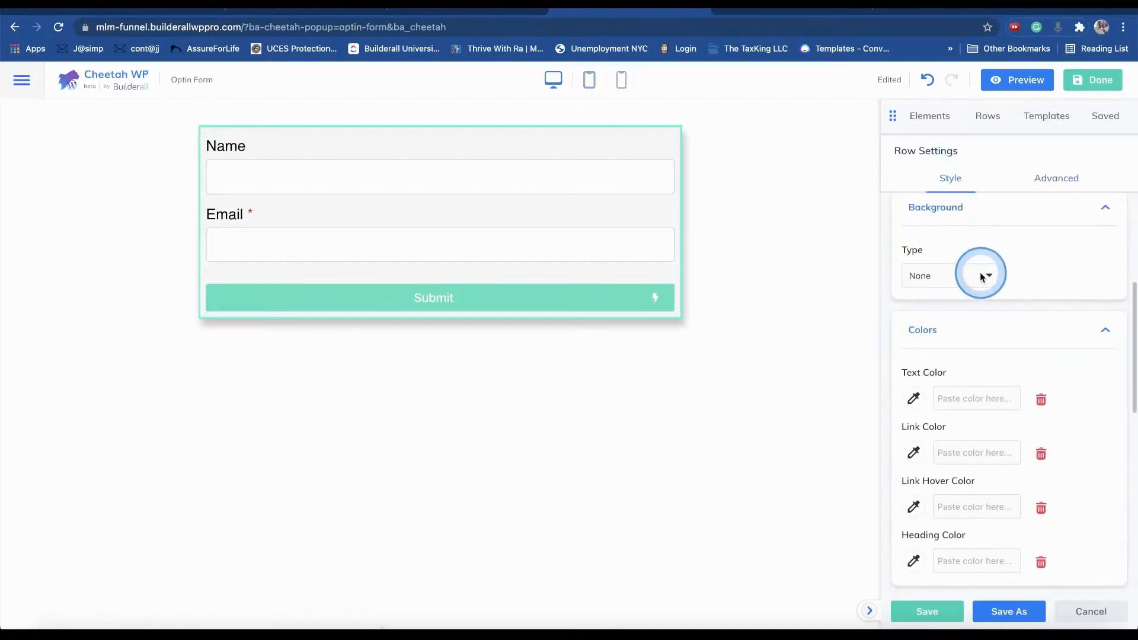
click(980, 275)
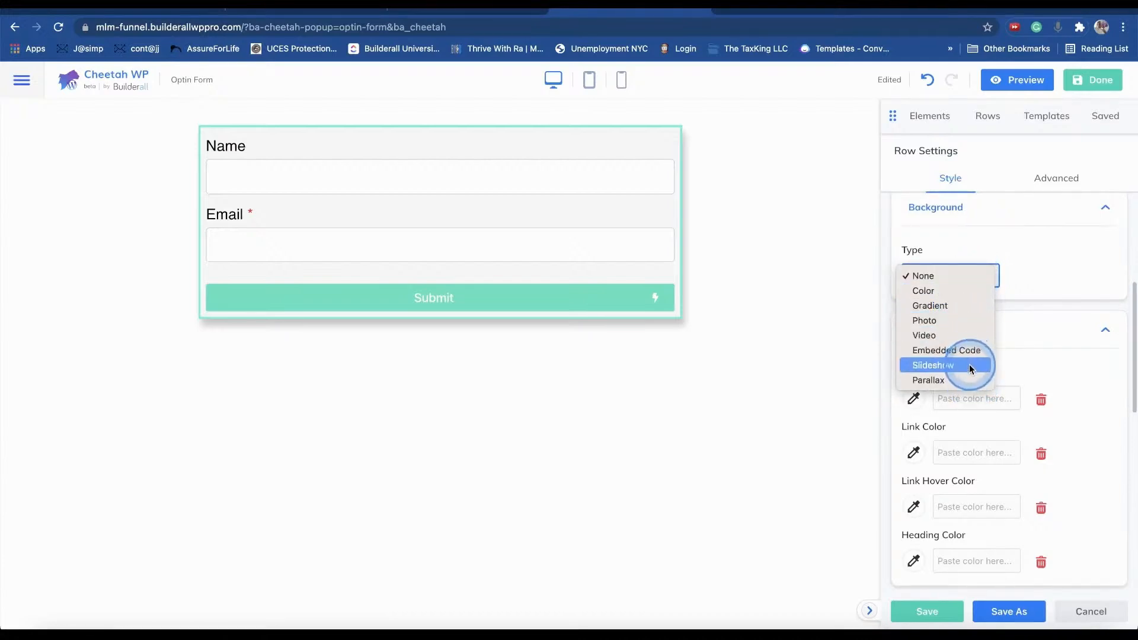
- Set the form row's background to translucent white rgba(255,255,255,0.15), save, and finish editing
click(946, 291)
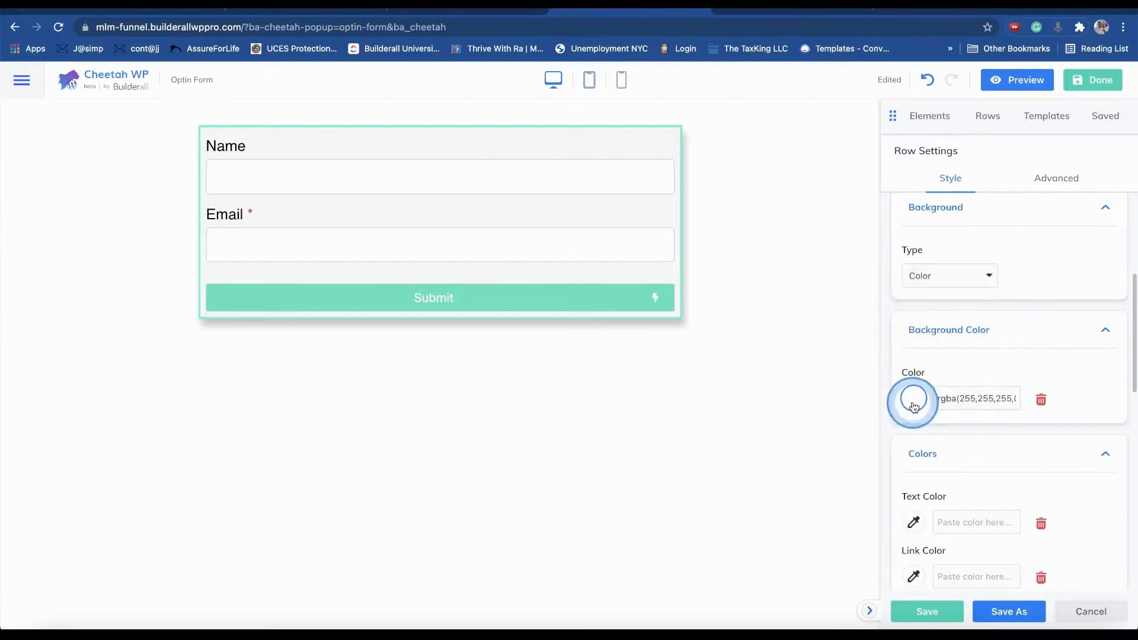
click(913, 399)
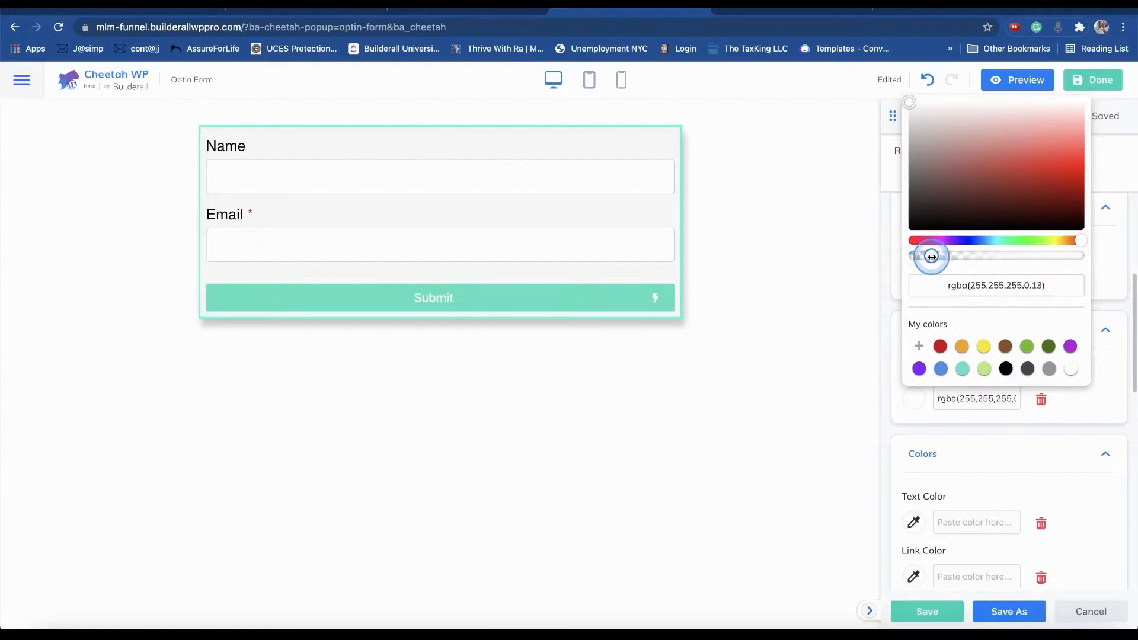
drag(922, 261, 930, 259)
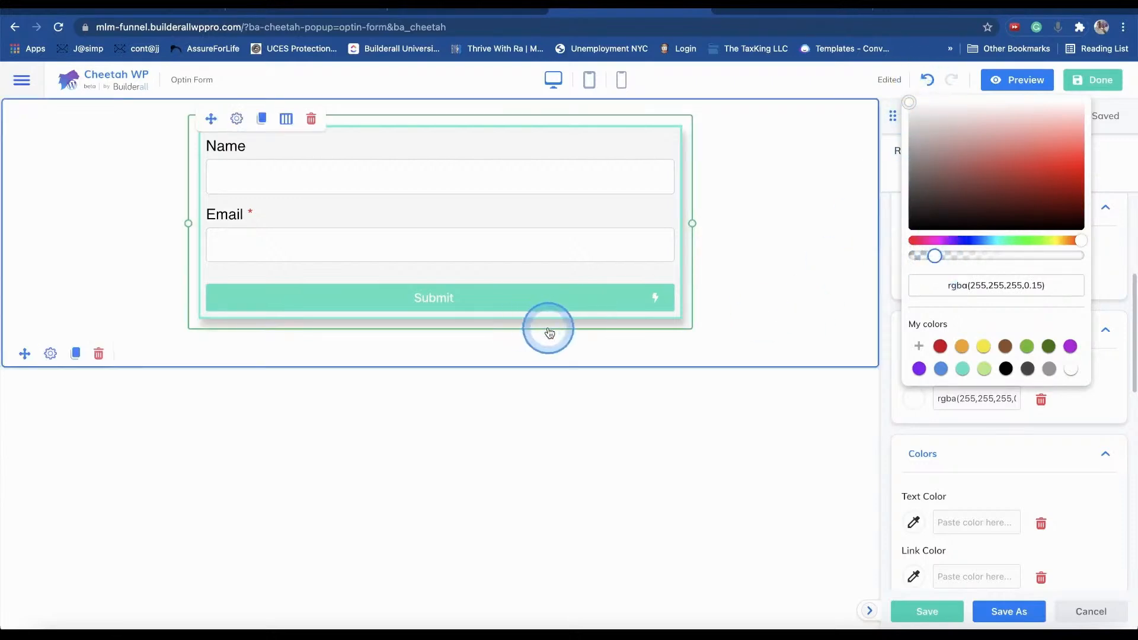
click(927, 611)
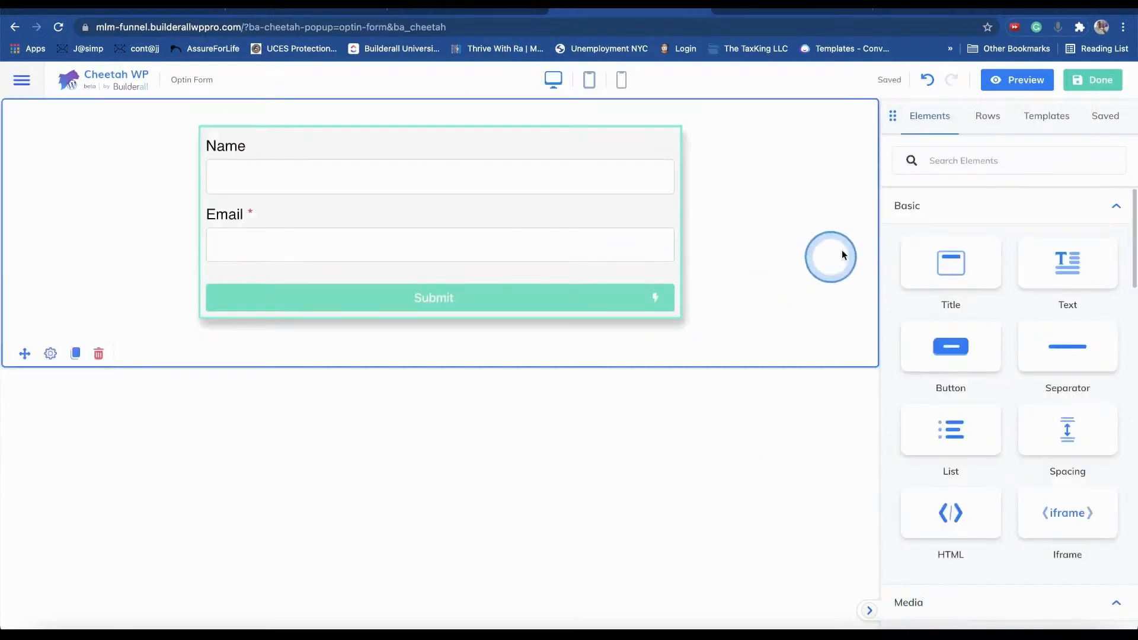
click(1094, 81)
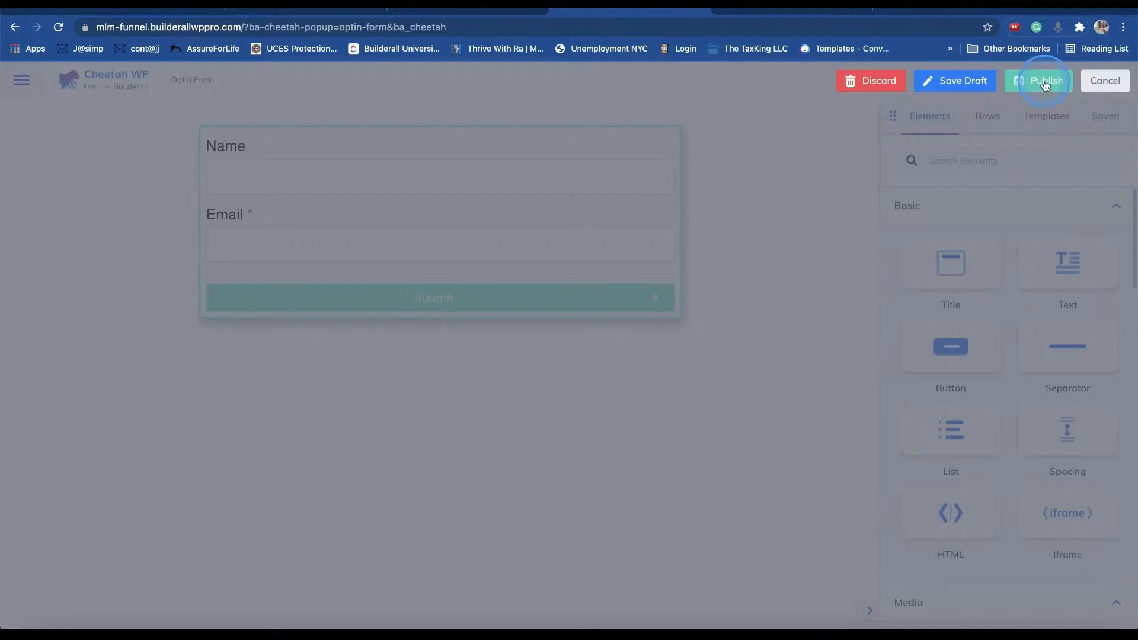
- Publish the Optin Form and select the Capture Page's I'M READY TO LEARN button
click(1045, 83)
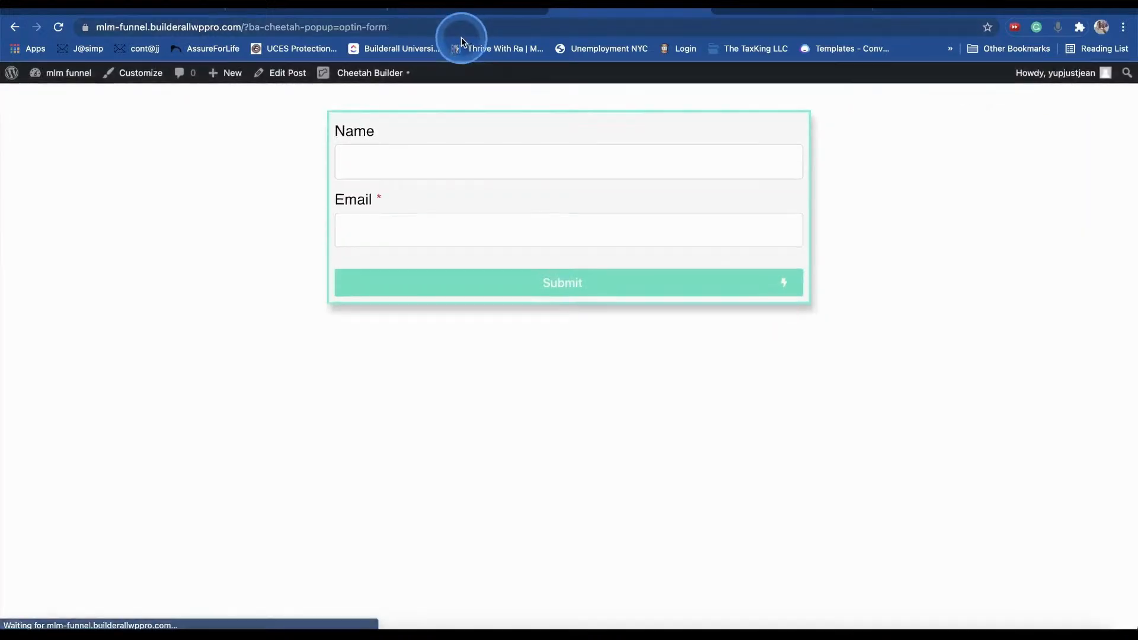
click(769, 11)
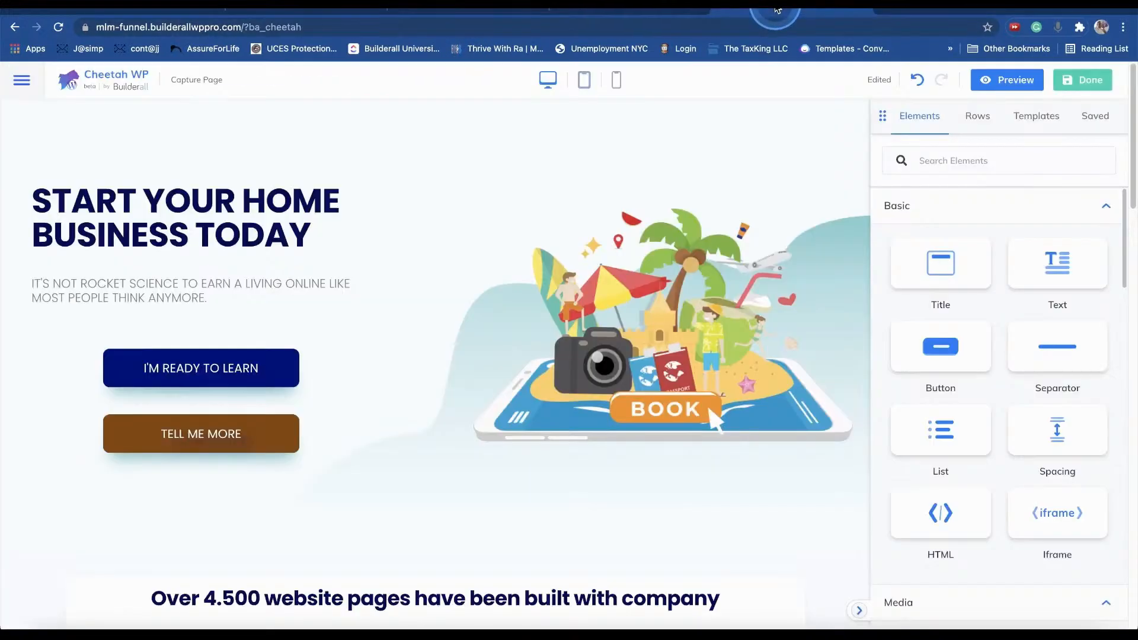
click(227, 369)
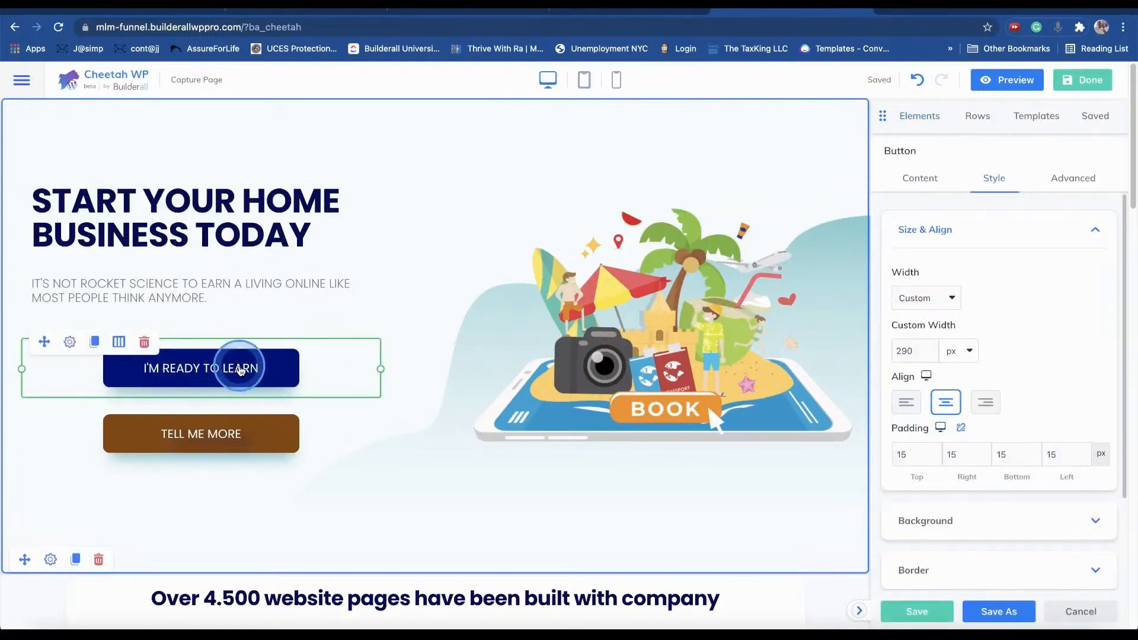
scroll(1008, 402, down, 2)
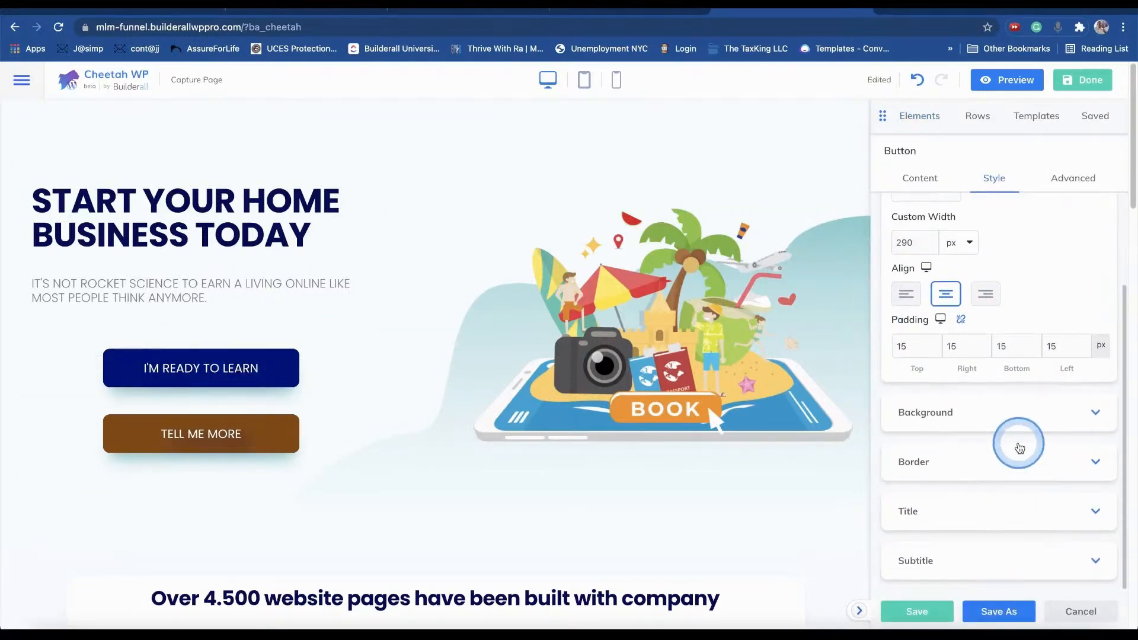
scroll(959, 500, up, 2)
click(200, 433)
click(172, 368)
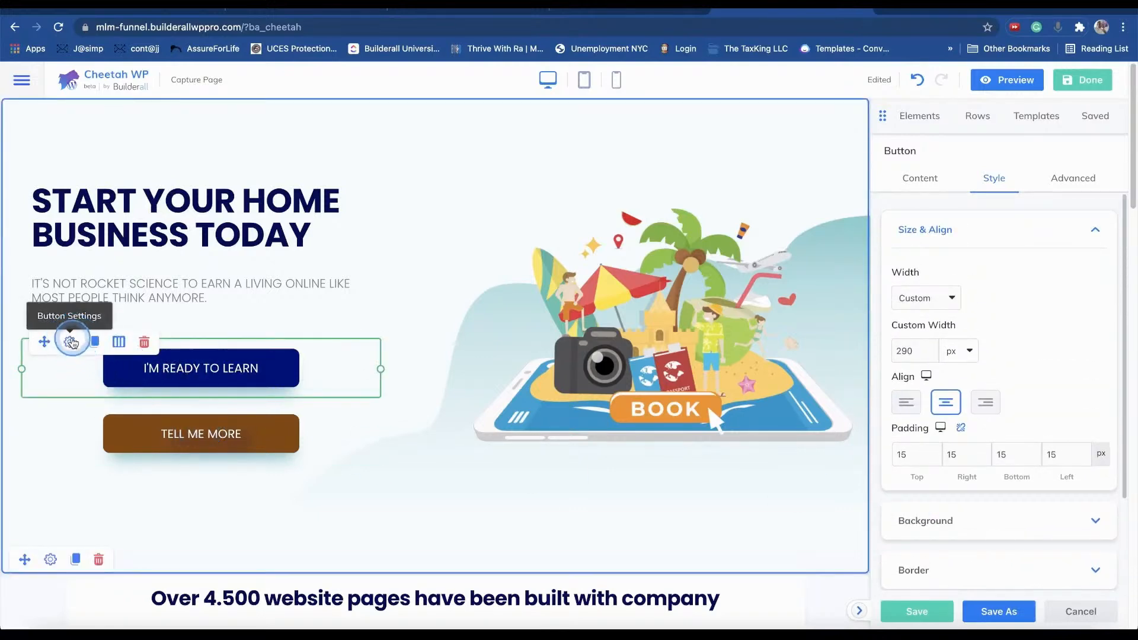
- Confirm the selected button's popup action still points to Optin Form
click(896, 178)
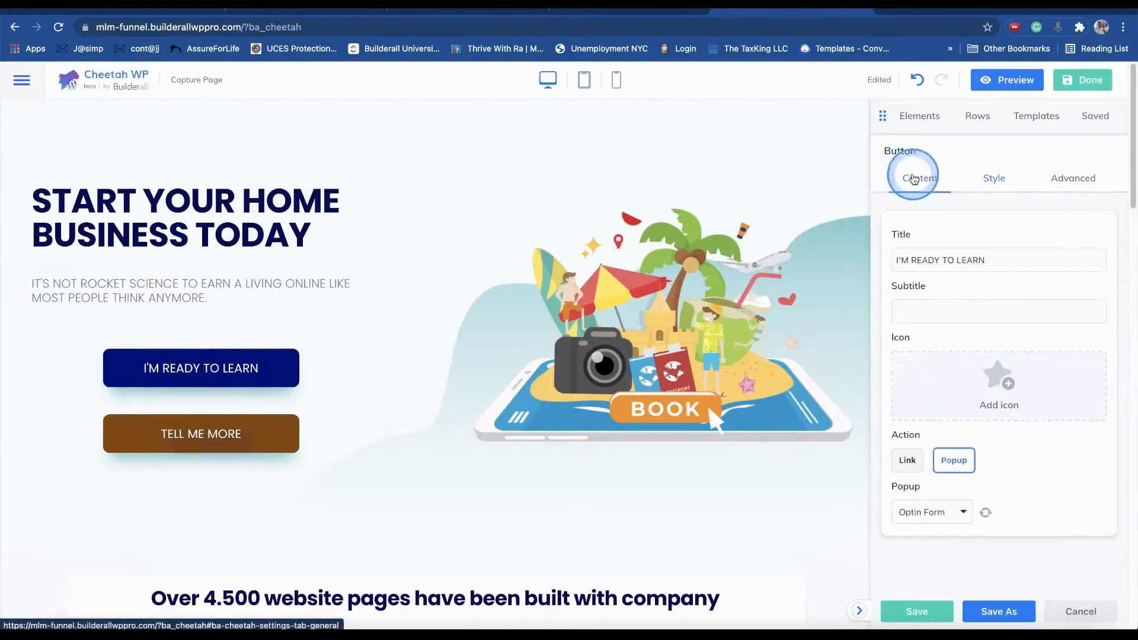
click(985, 512)
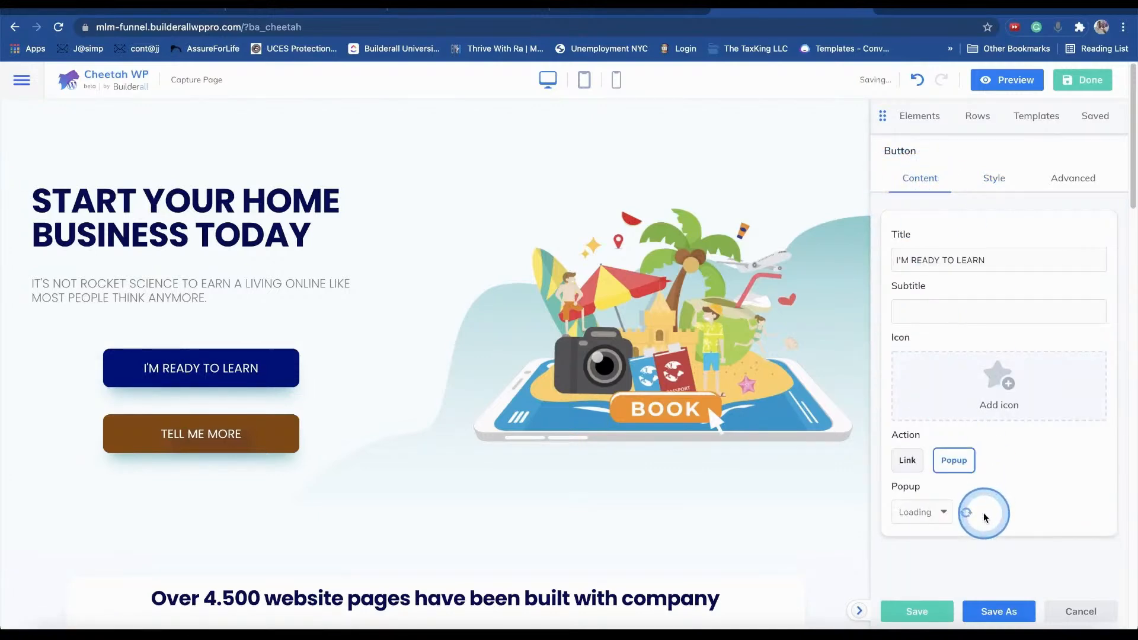
click(939, 513)
- Point the TELL ME MORE button to the Optin Form popup and finish editing
click(229, 434)
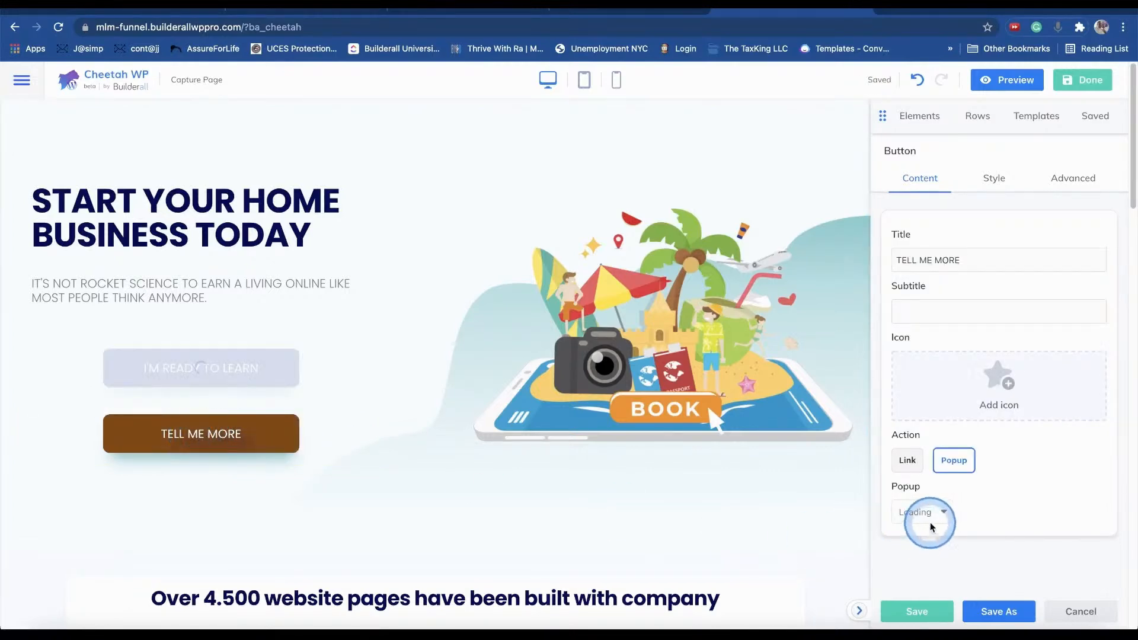
click(282, 445)
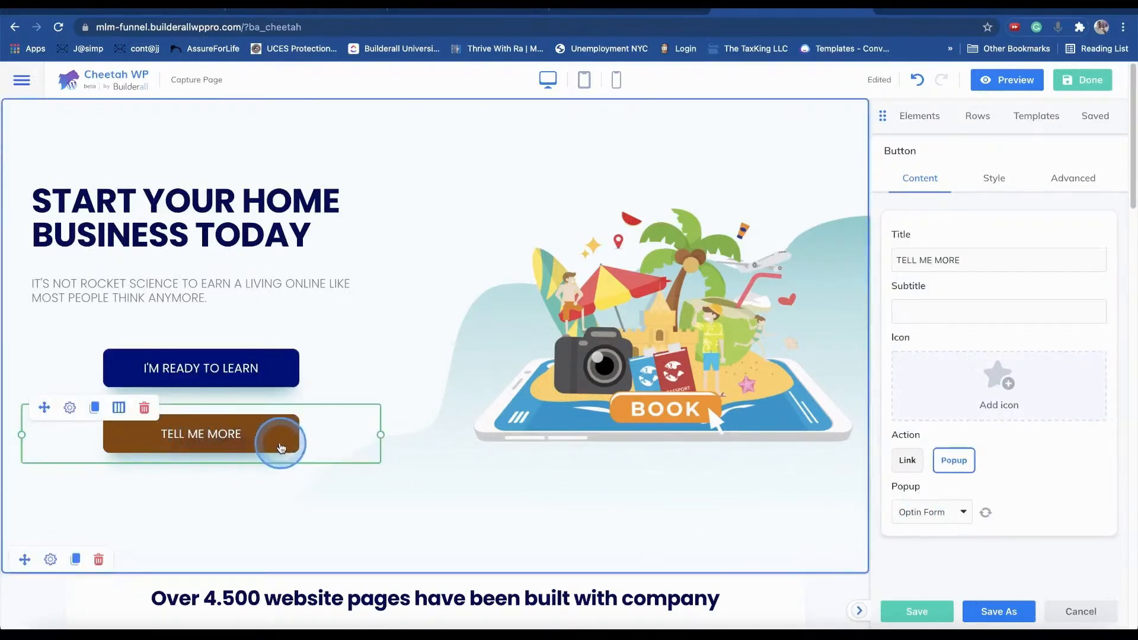
click(984, 512)
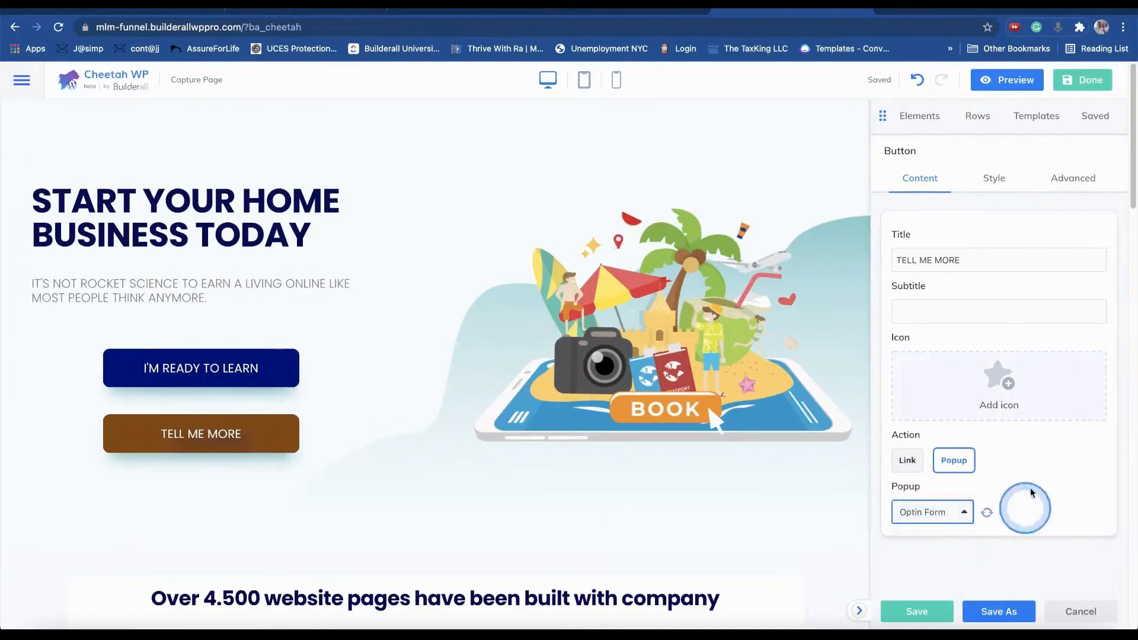
click(1097, 83)
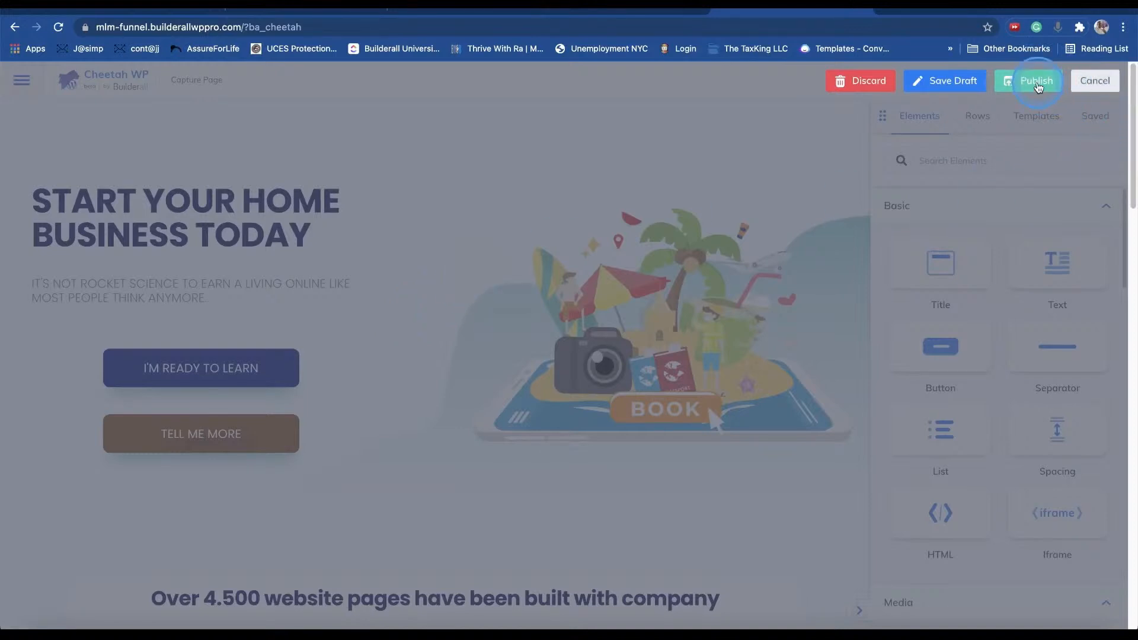
- Publish the capture page and check that I'M READY TO LEARN opens the opt-in popup
click(1038, 87)
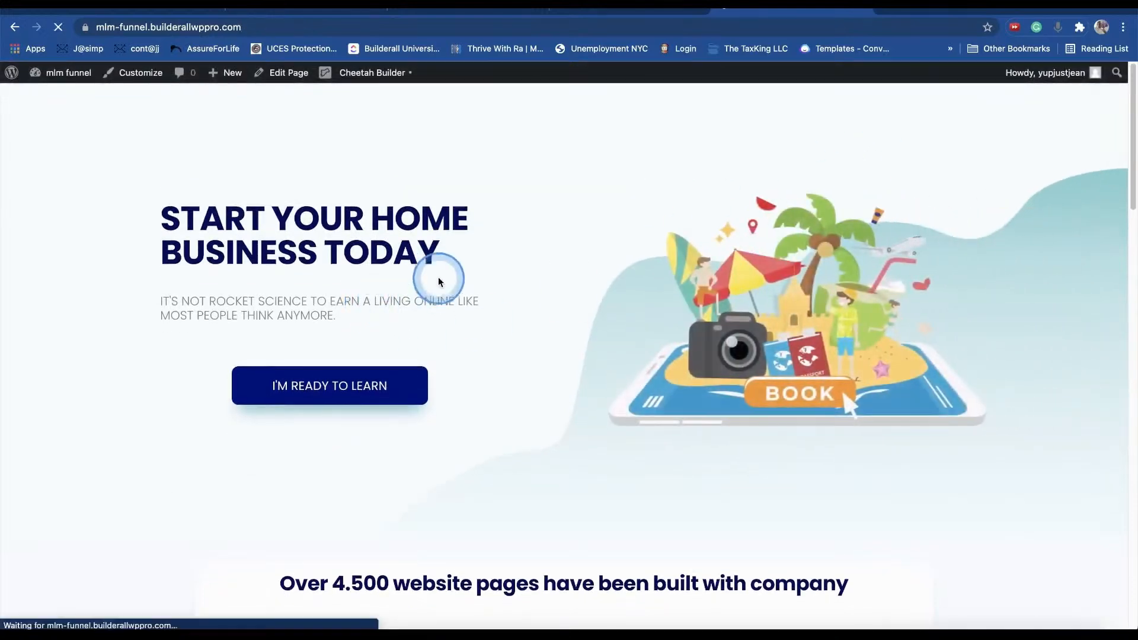
click(373, 388)
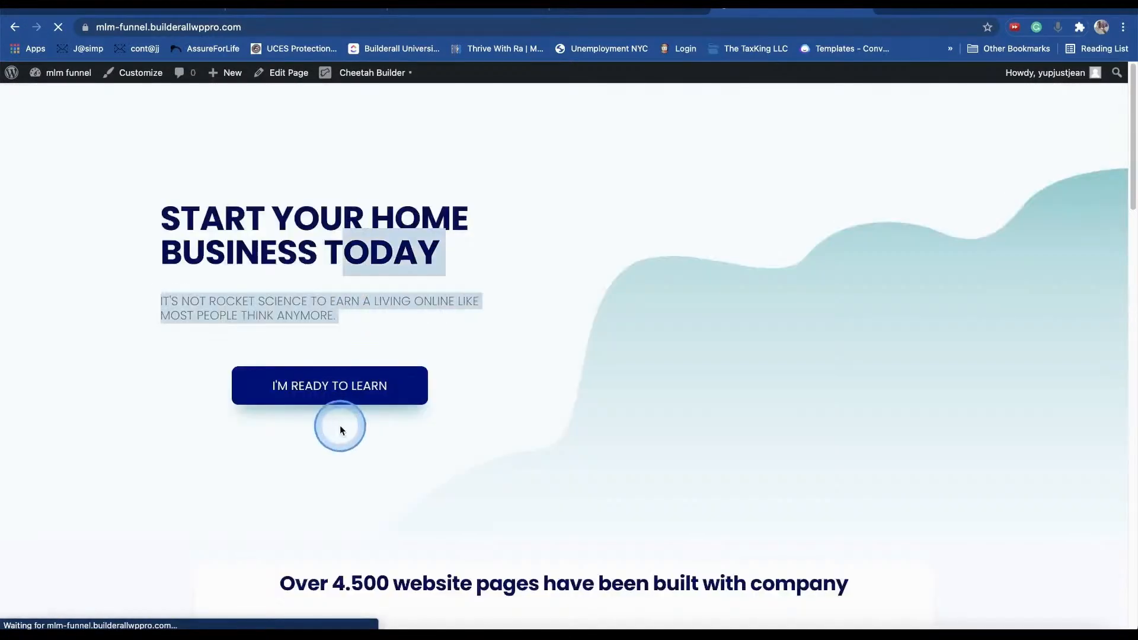
click(360, 384)
click(693, 289)
click(856, 214)
click(395, 386)
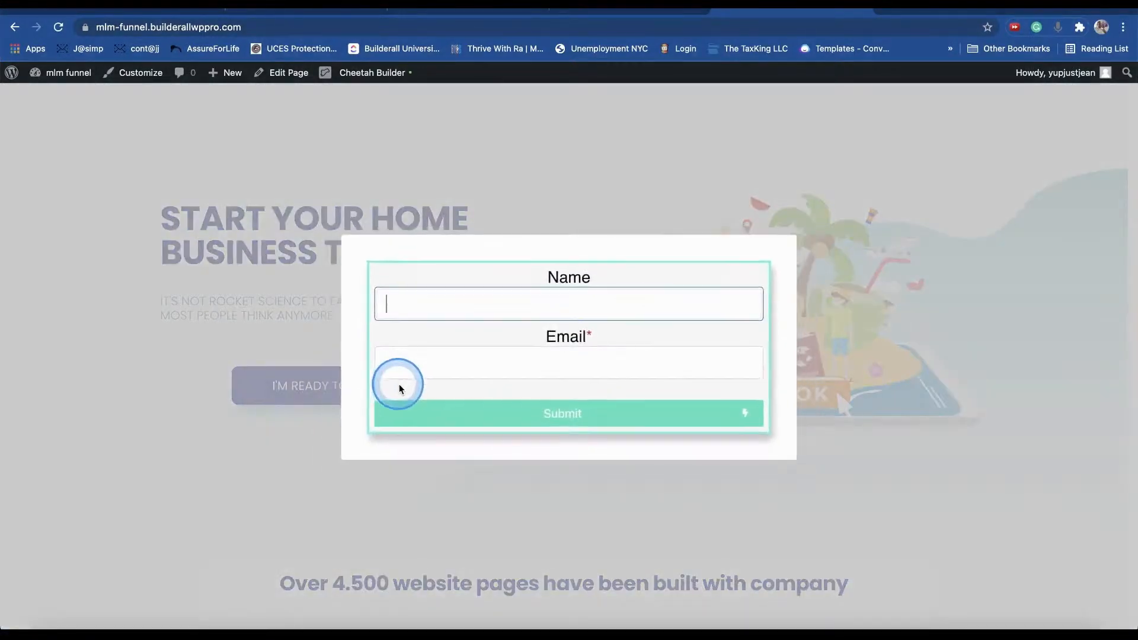
click(878, 329)
- Try the popup's Name and Email fields, then dismiss it
click(399, 386)
click(684, 362)
click(673, 300)
click(681, 368)
click(859, 282)
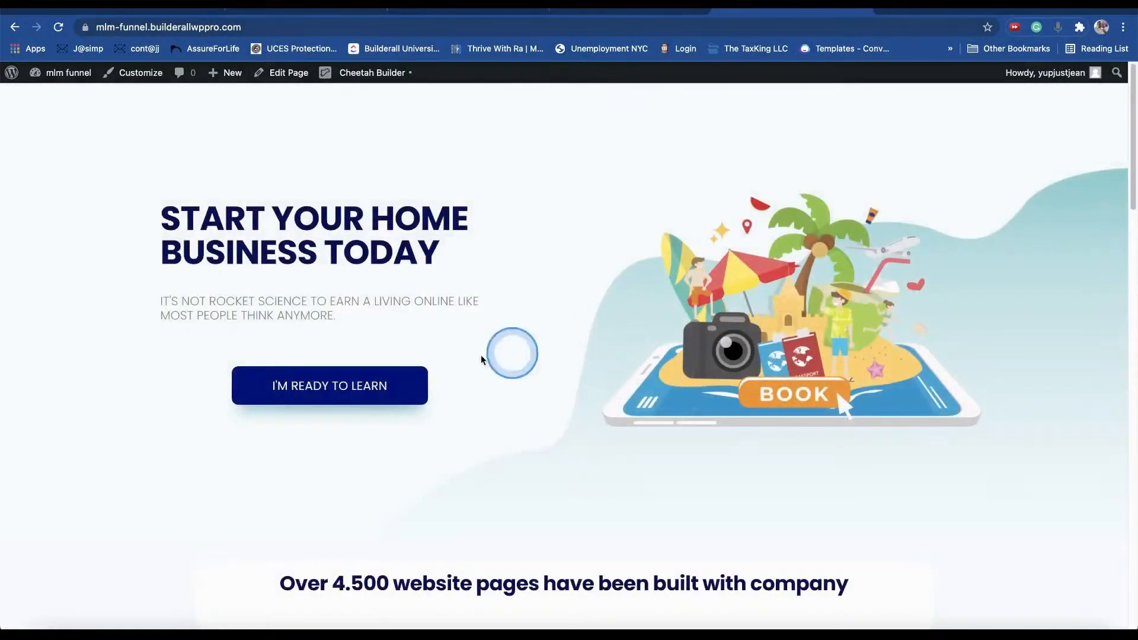
click(374, 379)
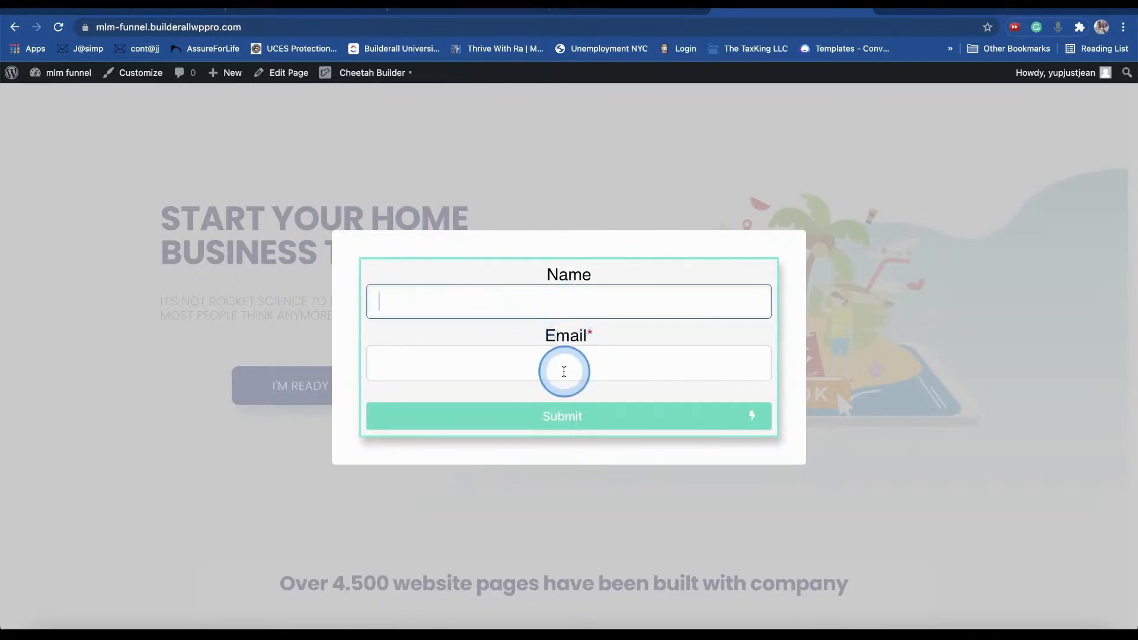
click(535, 305)
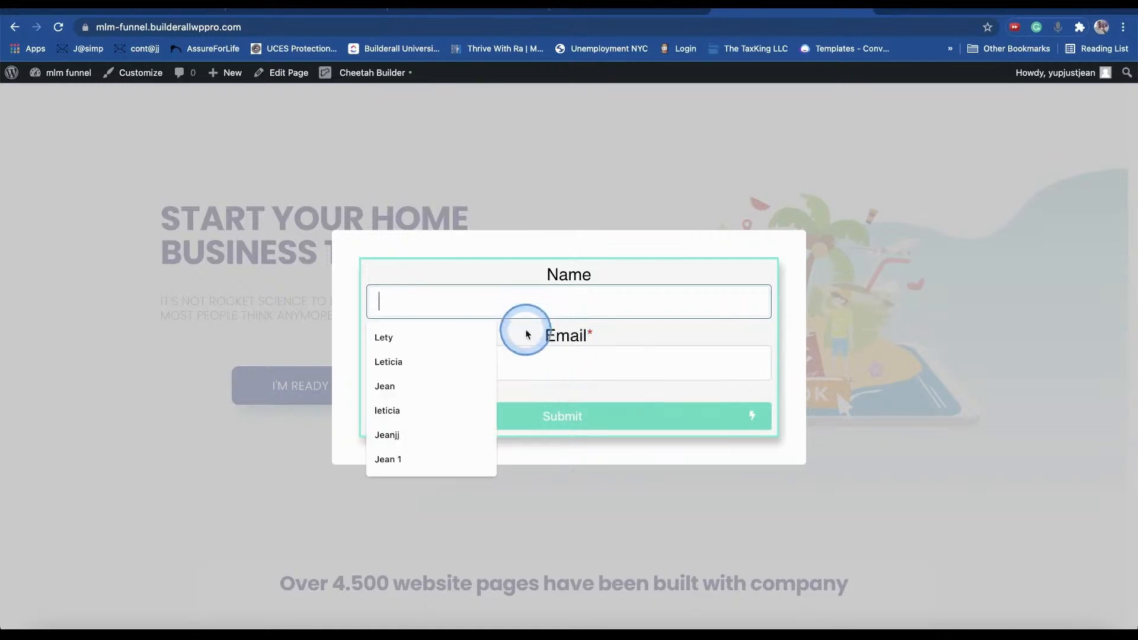
click(564, 363)
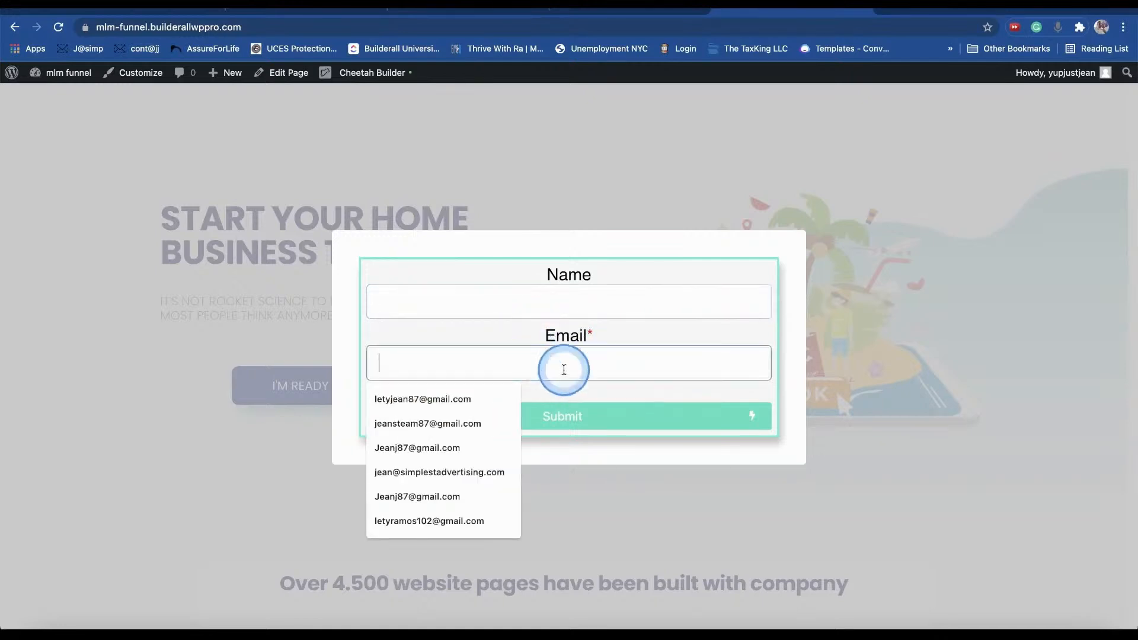
click(727, 268)
click(930, 247)
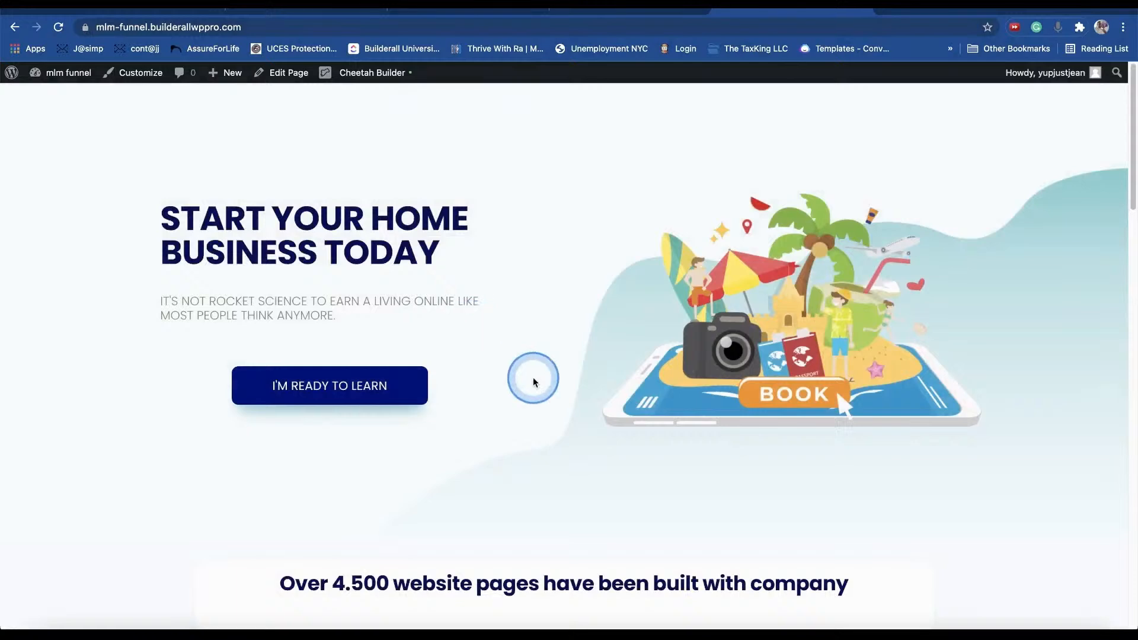
- Open the Optin Form in the builder and bring up its MailingBoss form settings
click(632, 9)
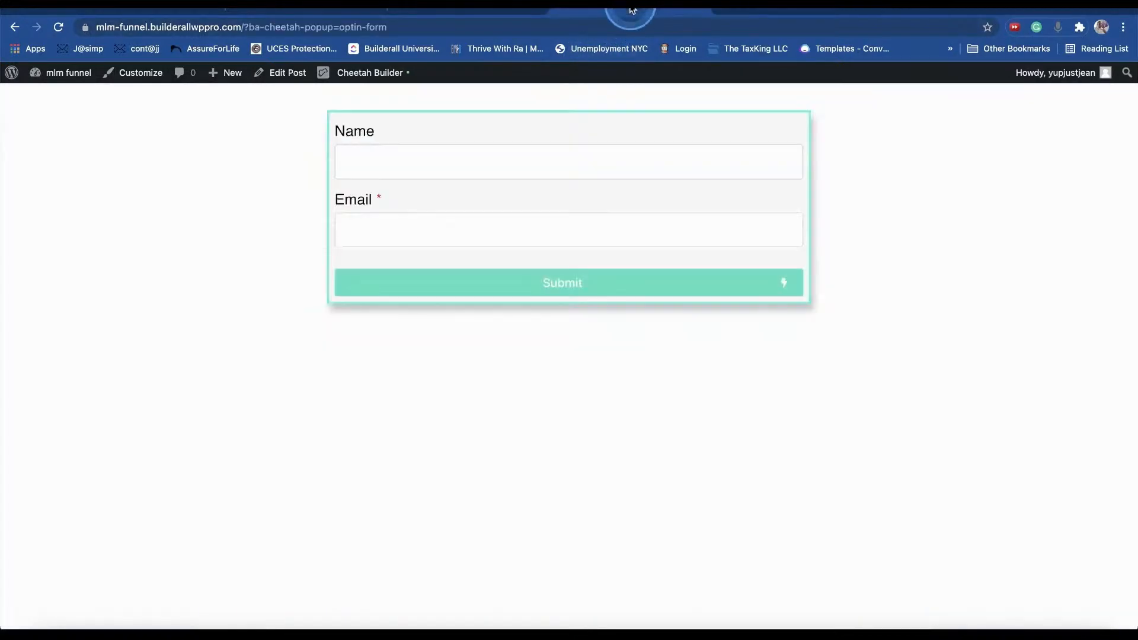
click(470, 160)
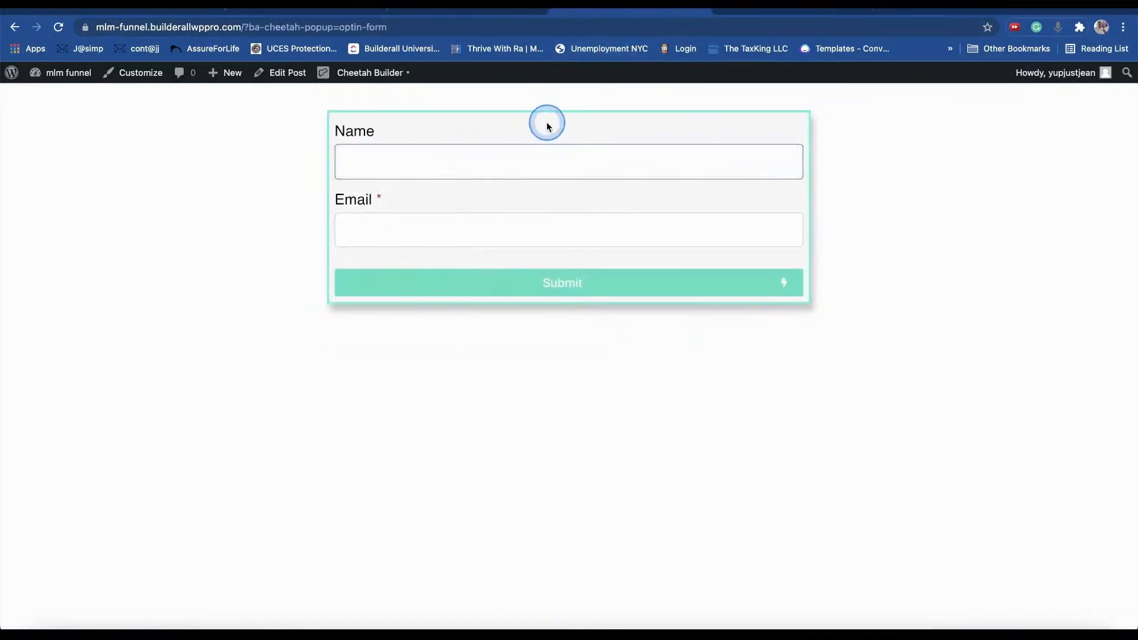
click(370, 72)
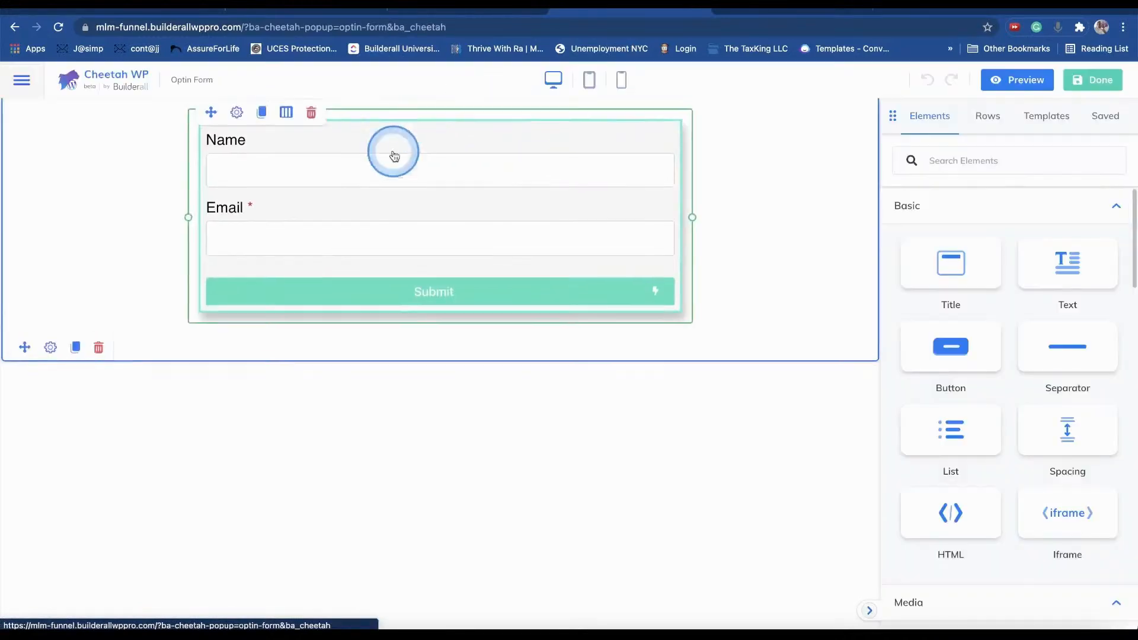
click(237, 121)
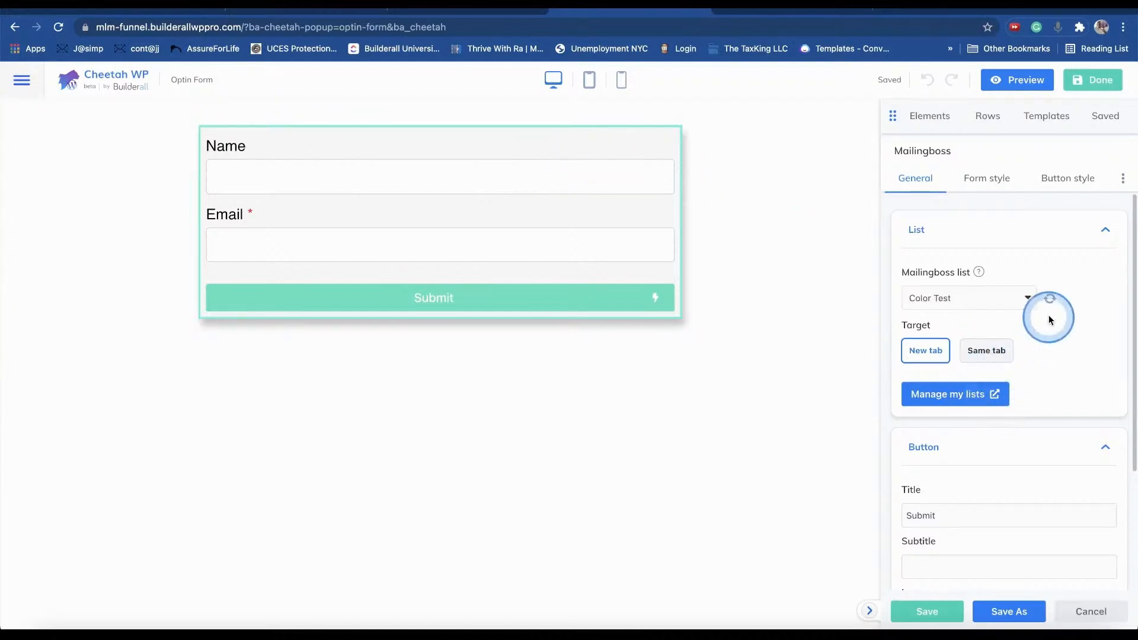
scroll(959, 396, down, 3)
scroll(960, 394, up, 3)
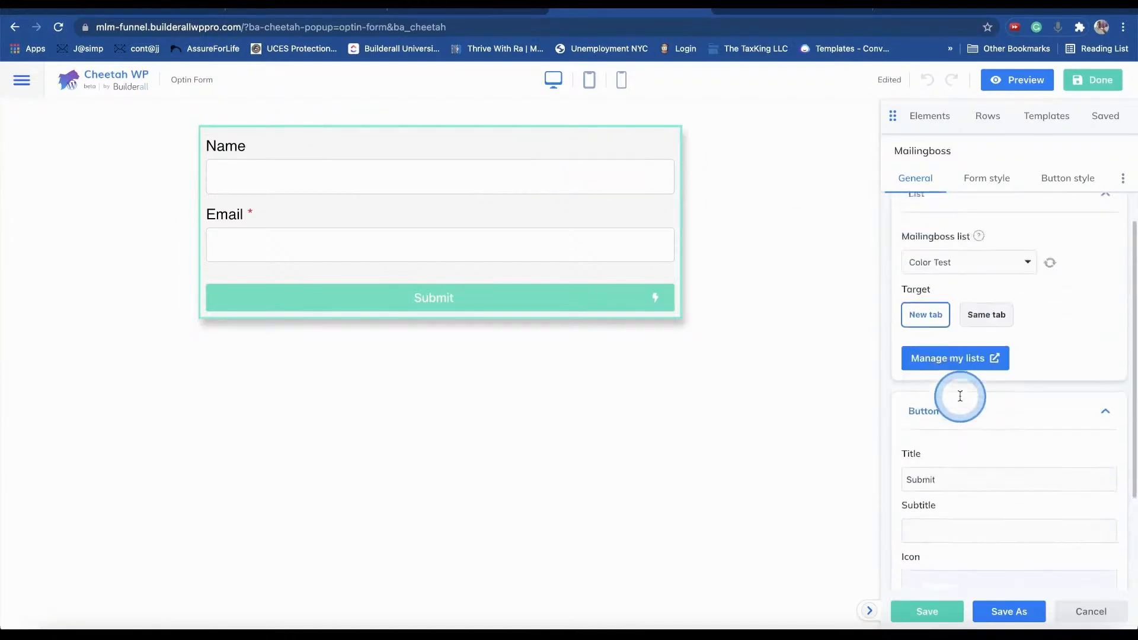
- Set the form's submission Target to Same tab, keeping the Color Test list
click(988, 176)
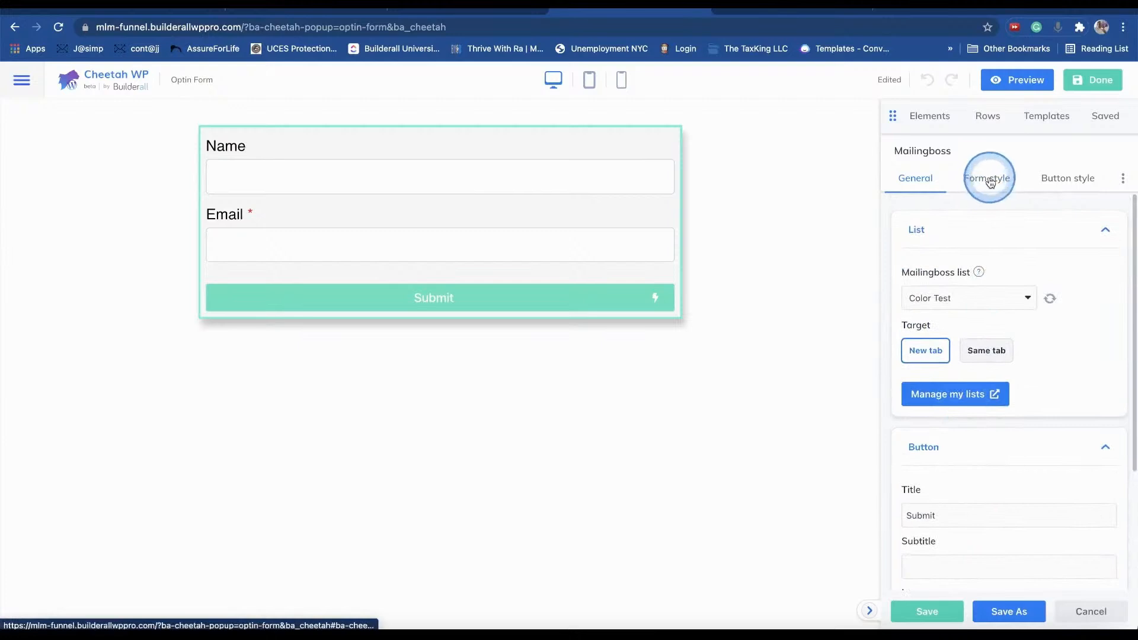
click(1083, 189)
scroll(1011, 292, down, 1)
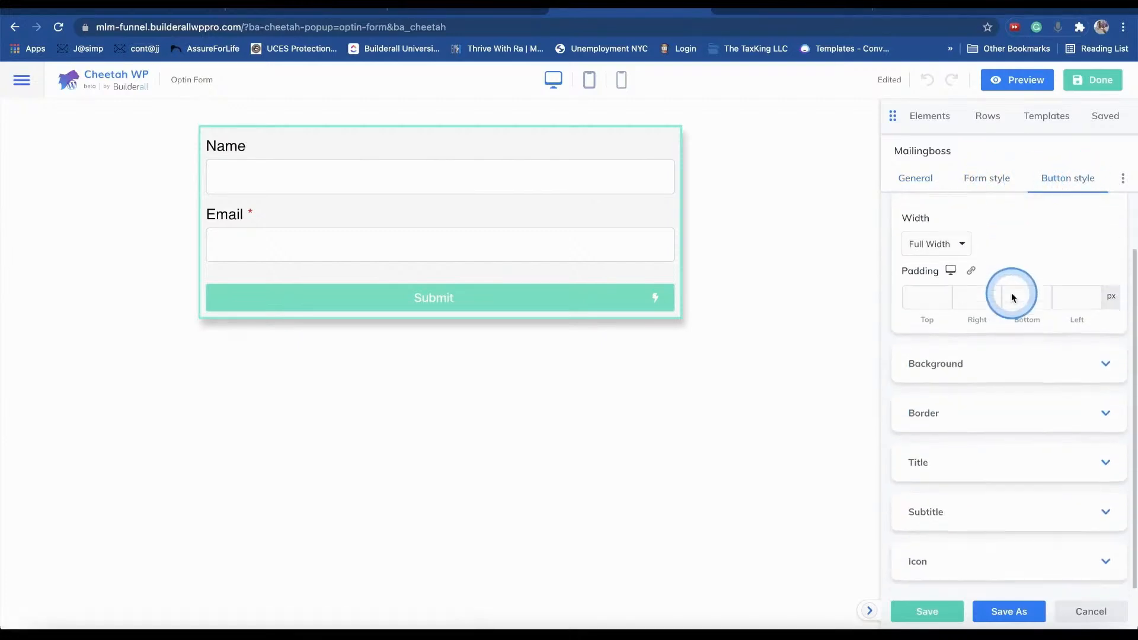
scroll(1011, 294, up, 1)
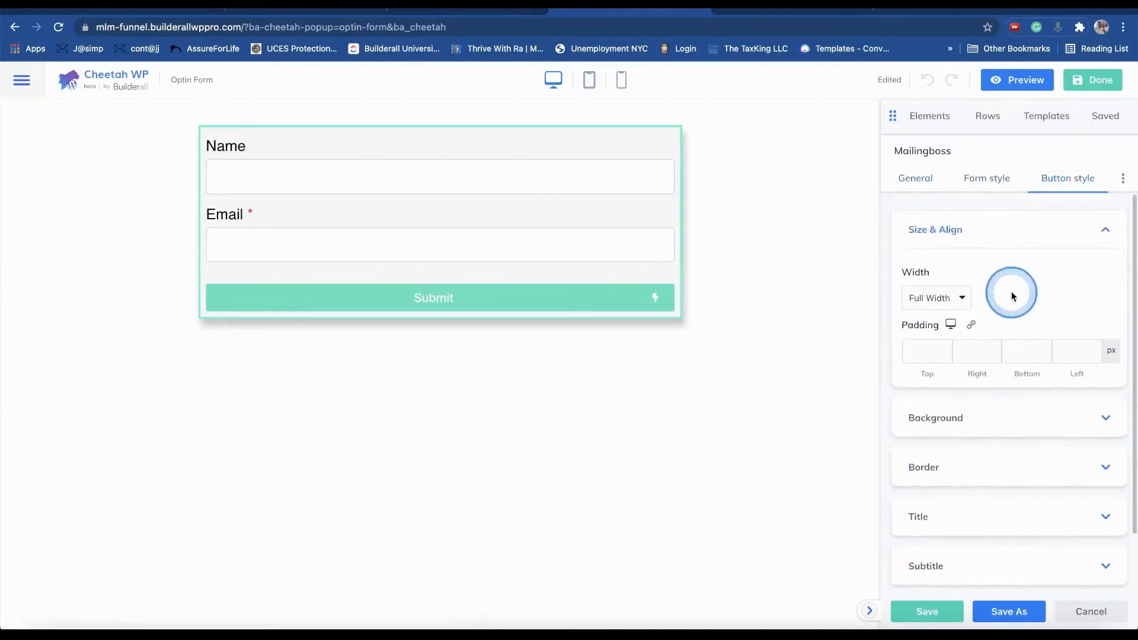
click(925, 177)
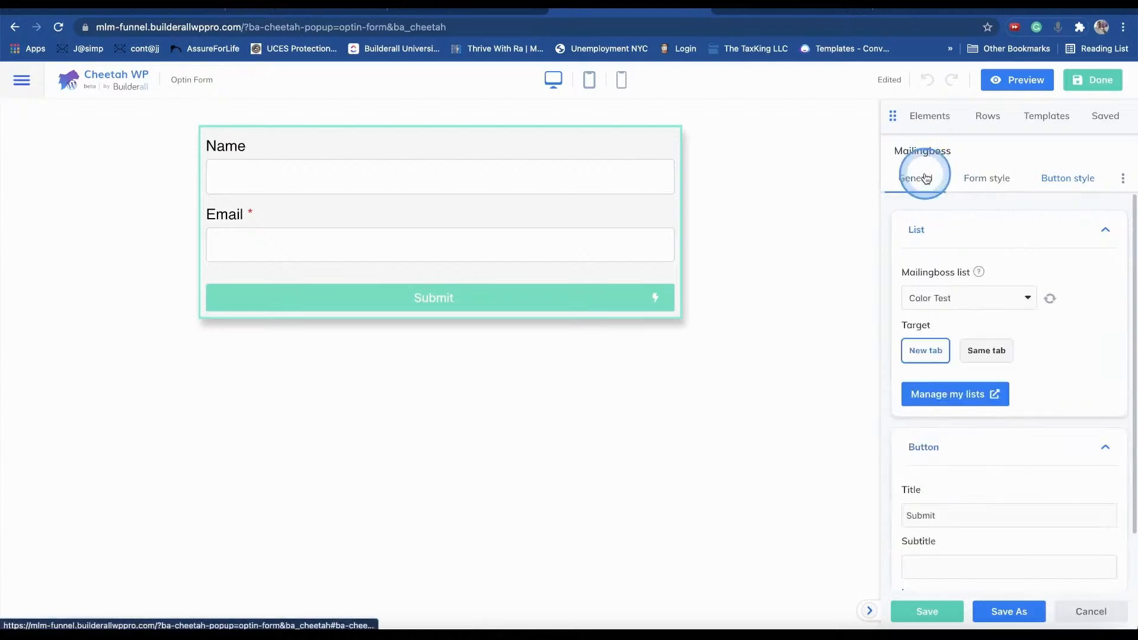
click(969, 449)
click(978, 226)
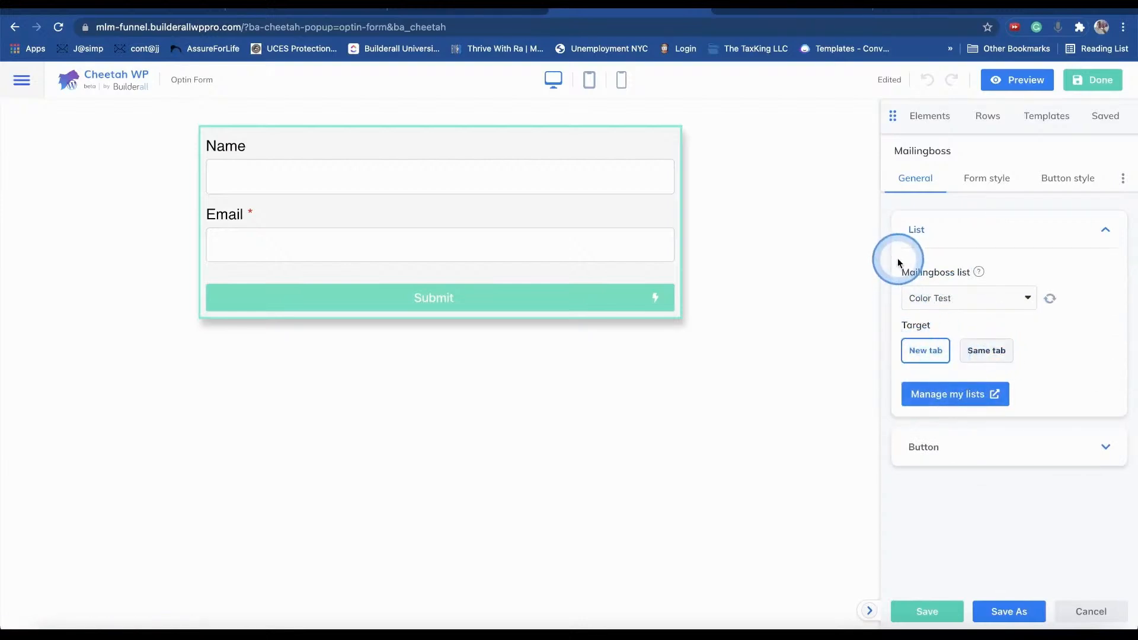
click(981, 357)
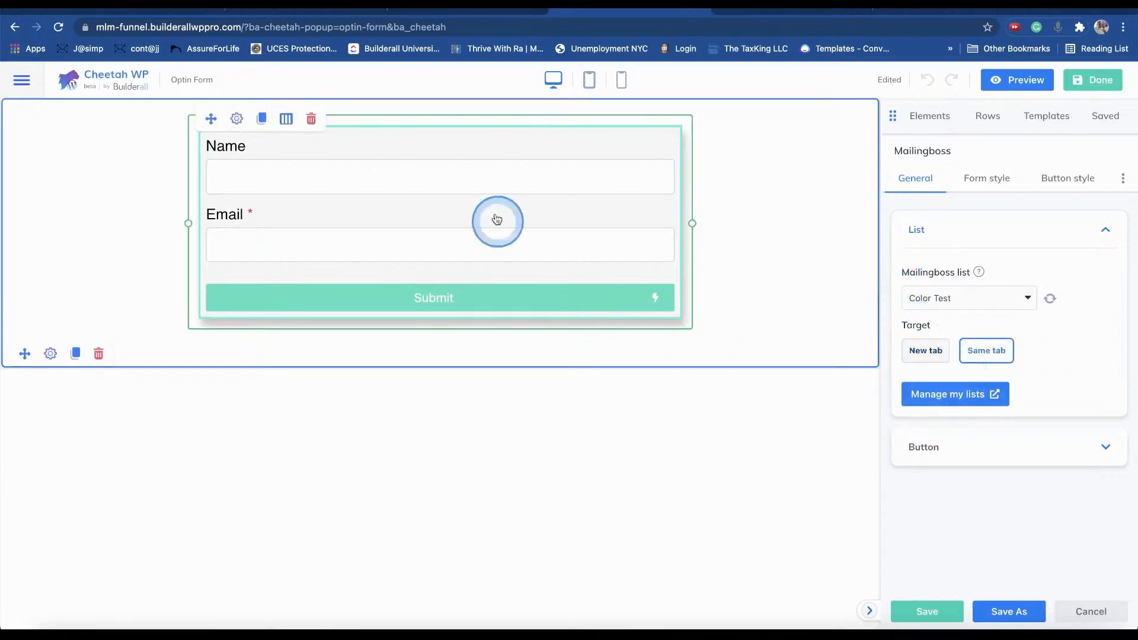
- Publish the Optin Form popup changes and check the live page's Name/Email form
click(1096, 81)
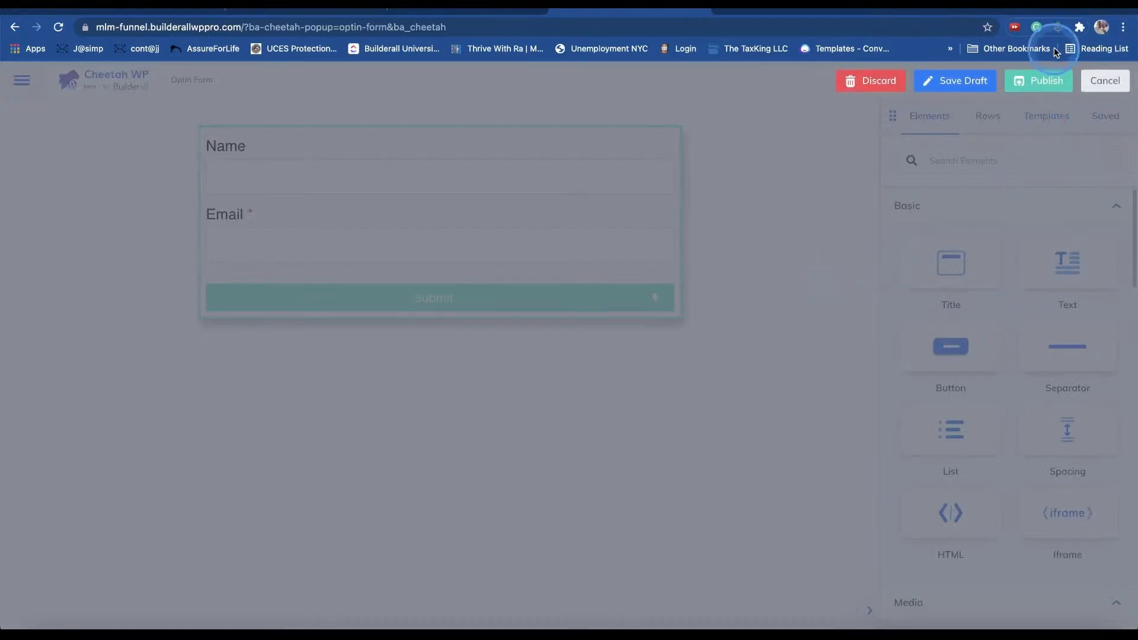
click(1047, 81)
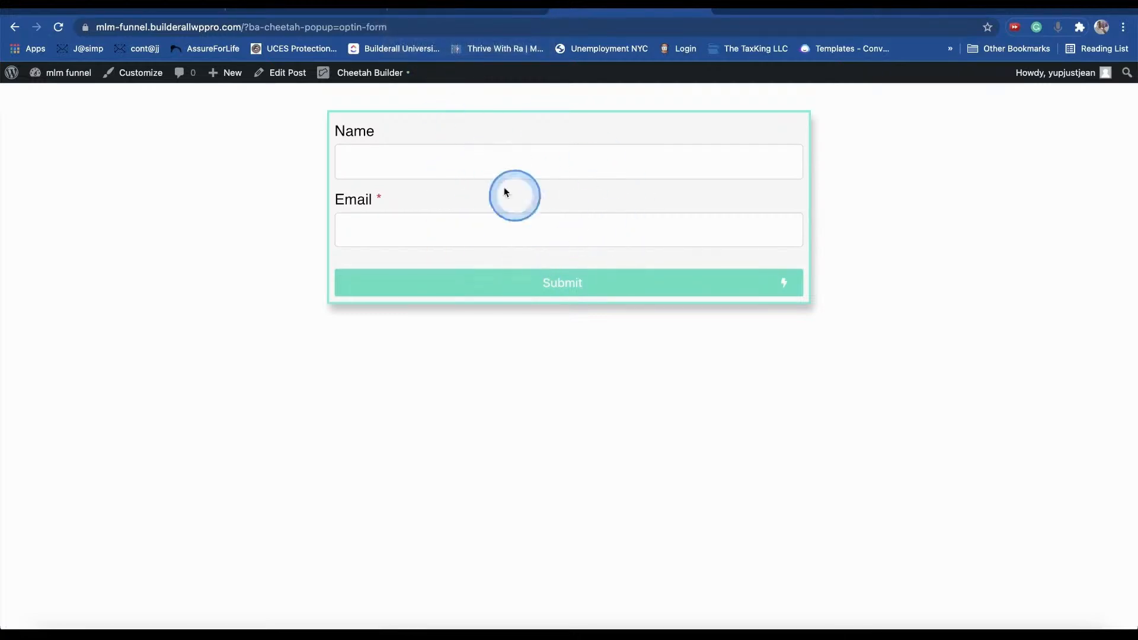
click(442, 13)
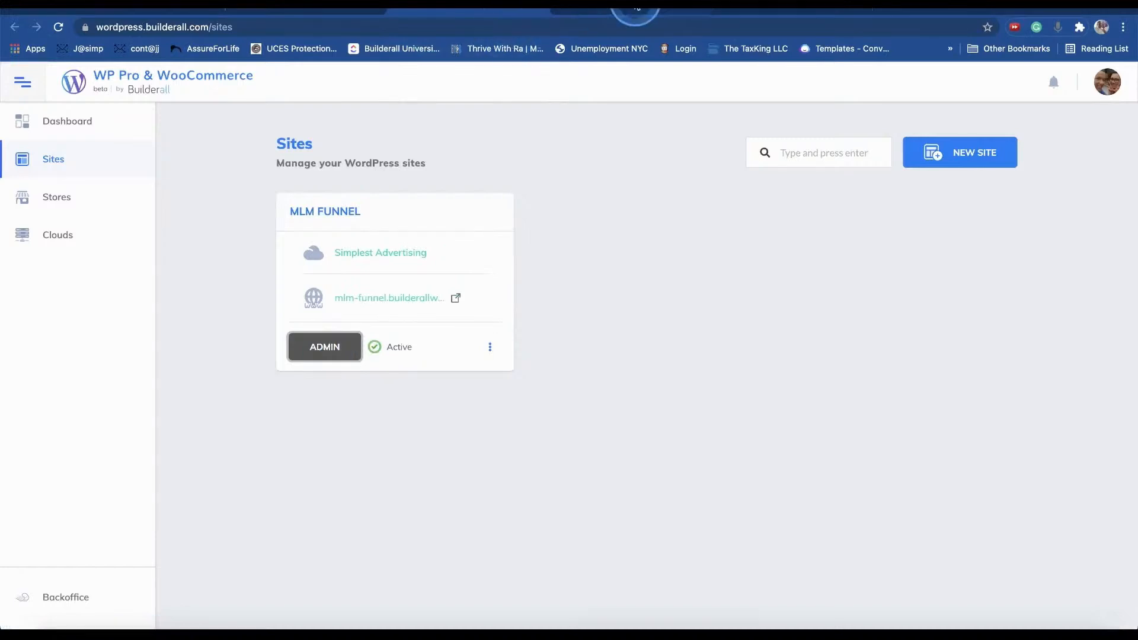
click(635, 12)
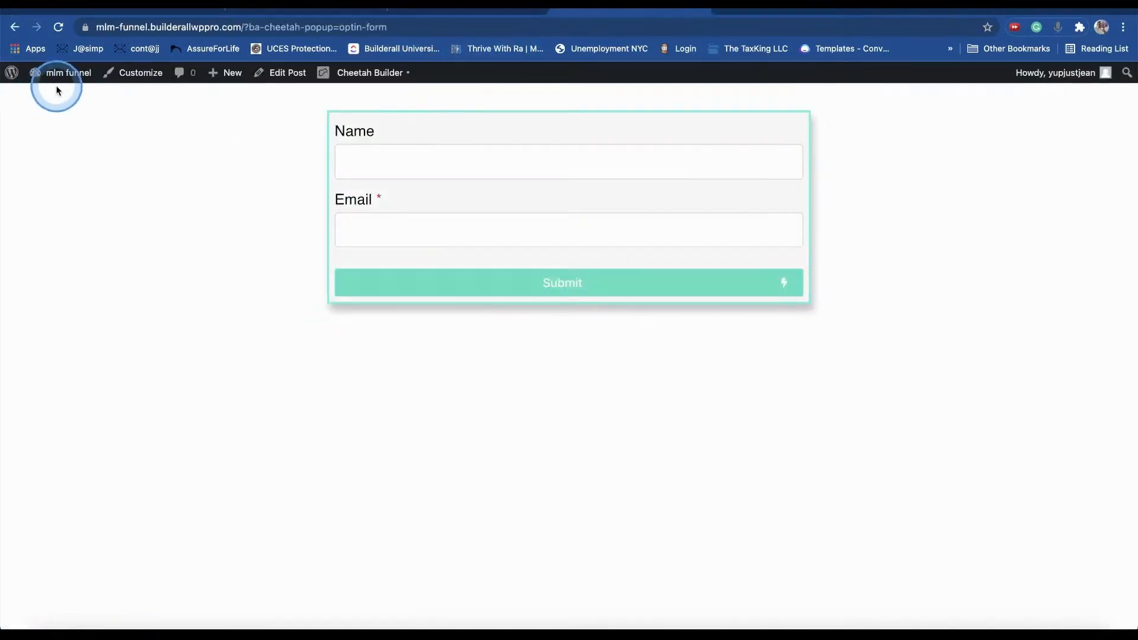
- Open the Confirmation Page on the live site from the WordPress Pages list
mouse_move(38, 73)
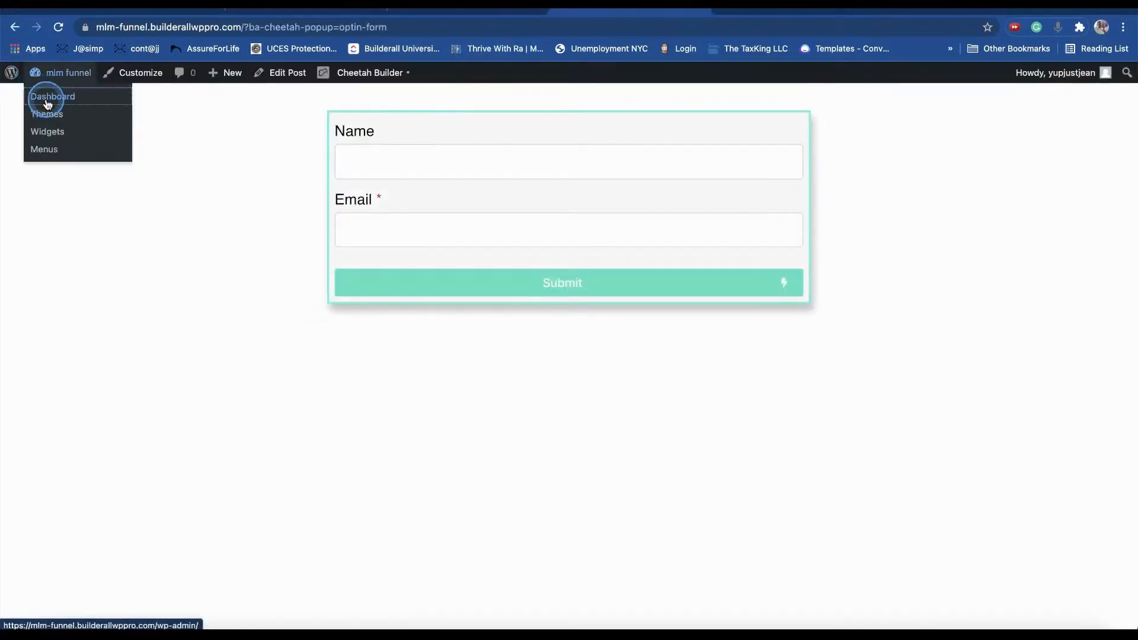
click(47, 103)
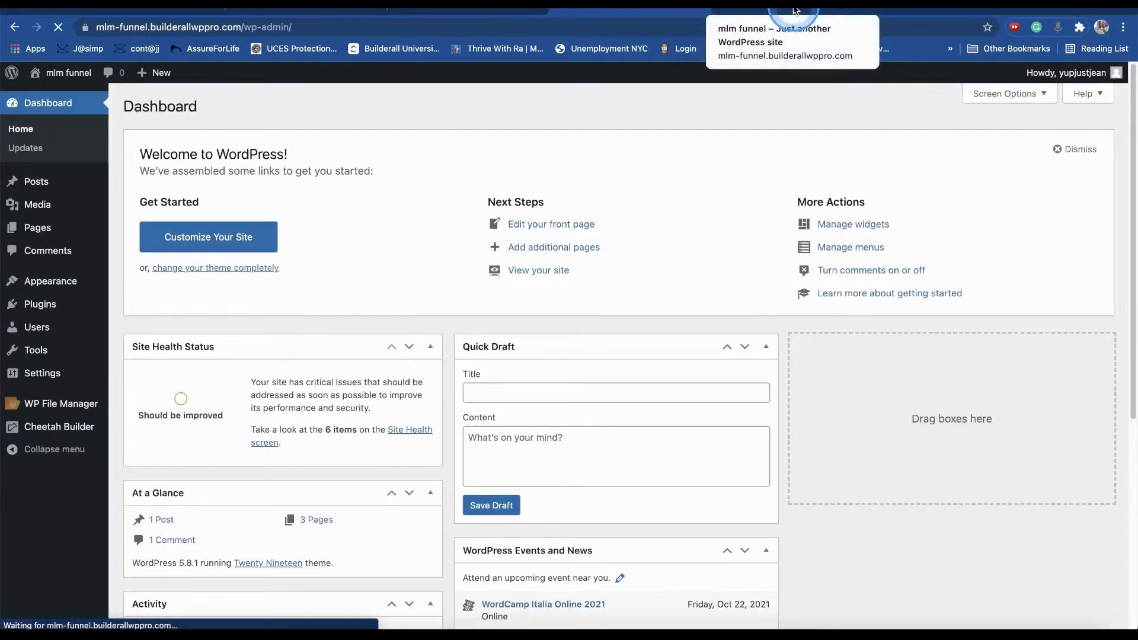
mouse_move(36, 204)
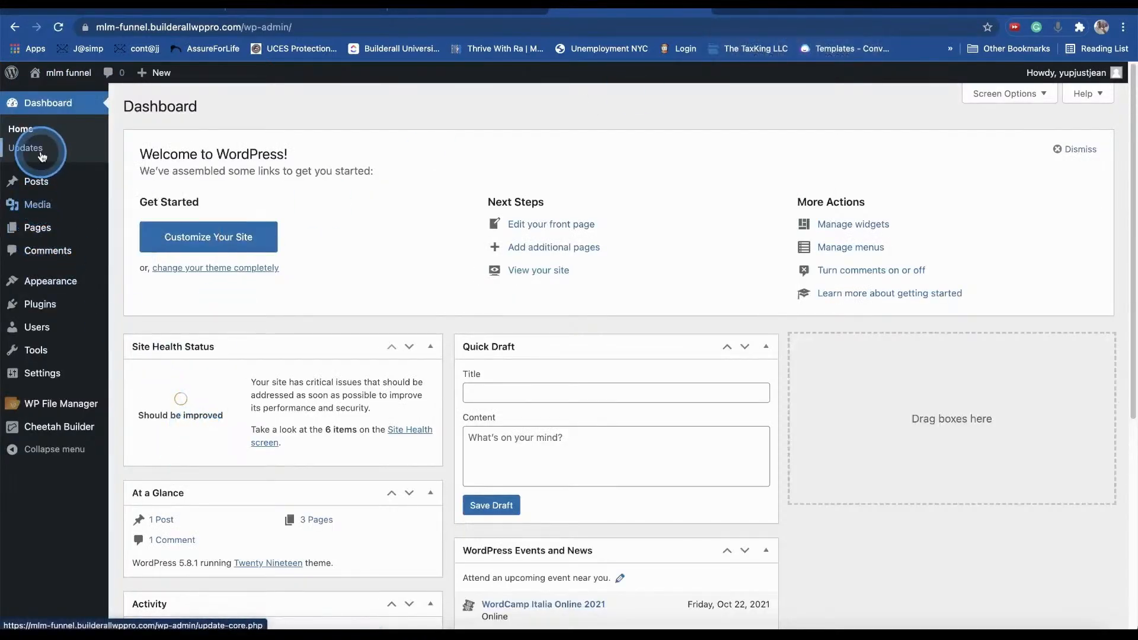
click(51, 230)
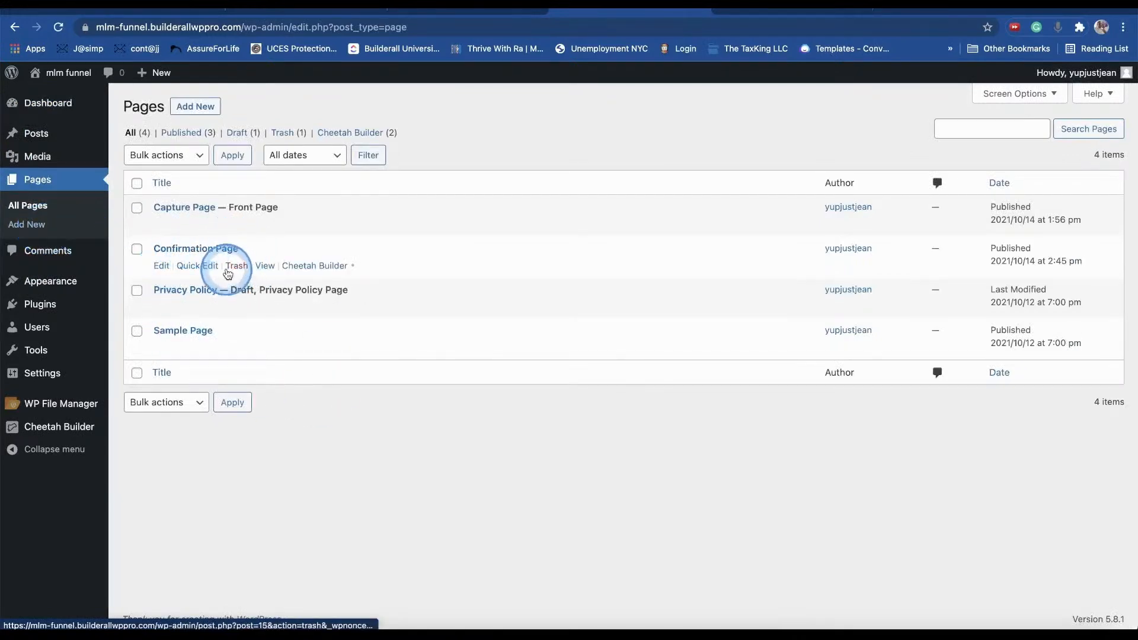
drag(132, 248, 251, 263)
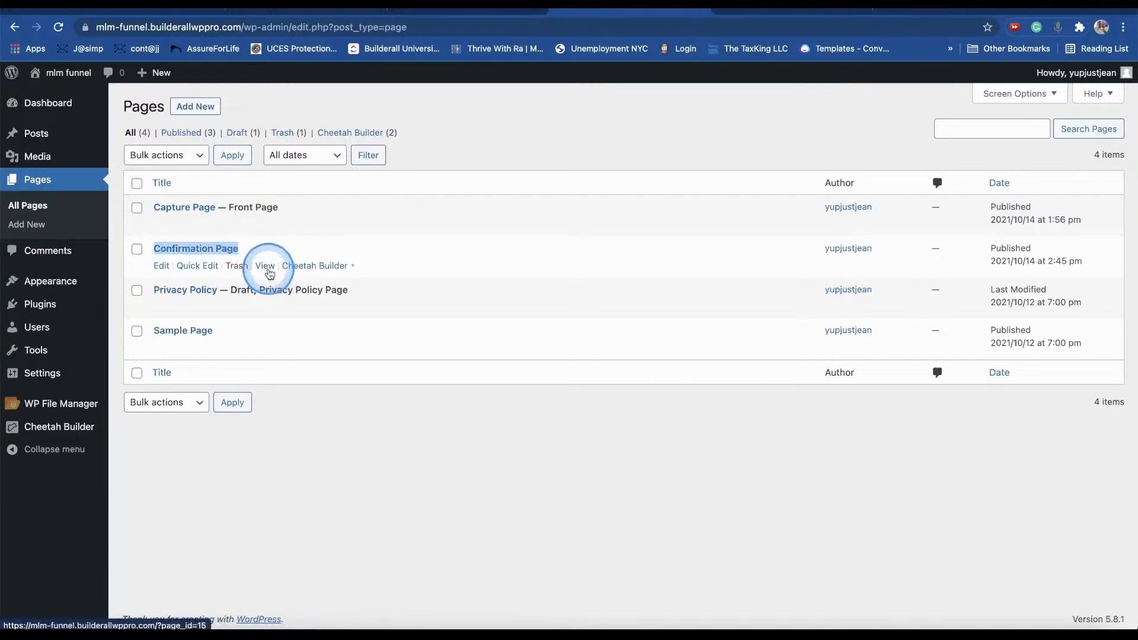
click(266, 267)
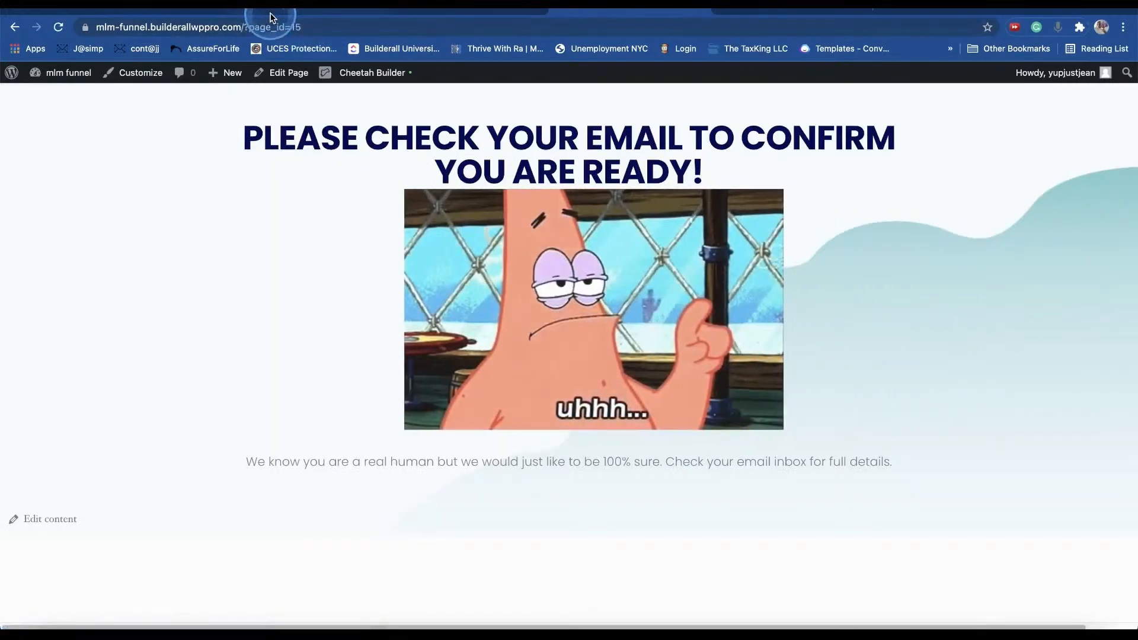
- Cut the Confirmation Page's web address from the address bar onto the clipboard
click(269, 13)
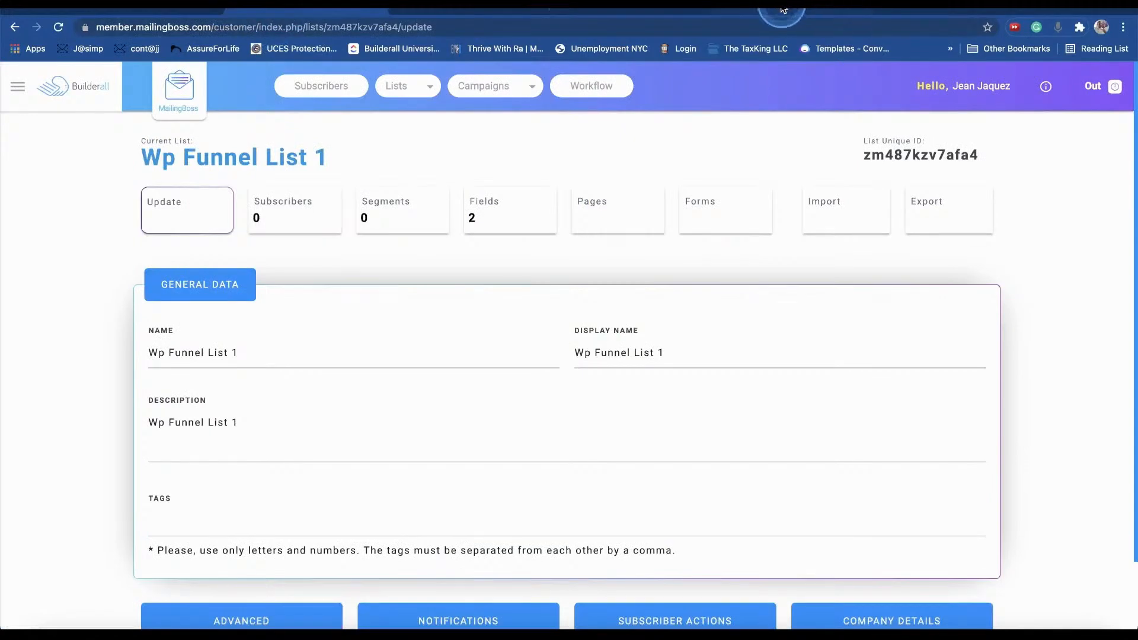
click(338, 16)
click(241, 26)
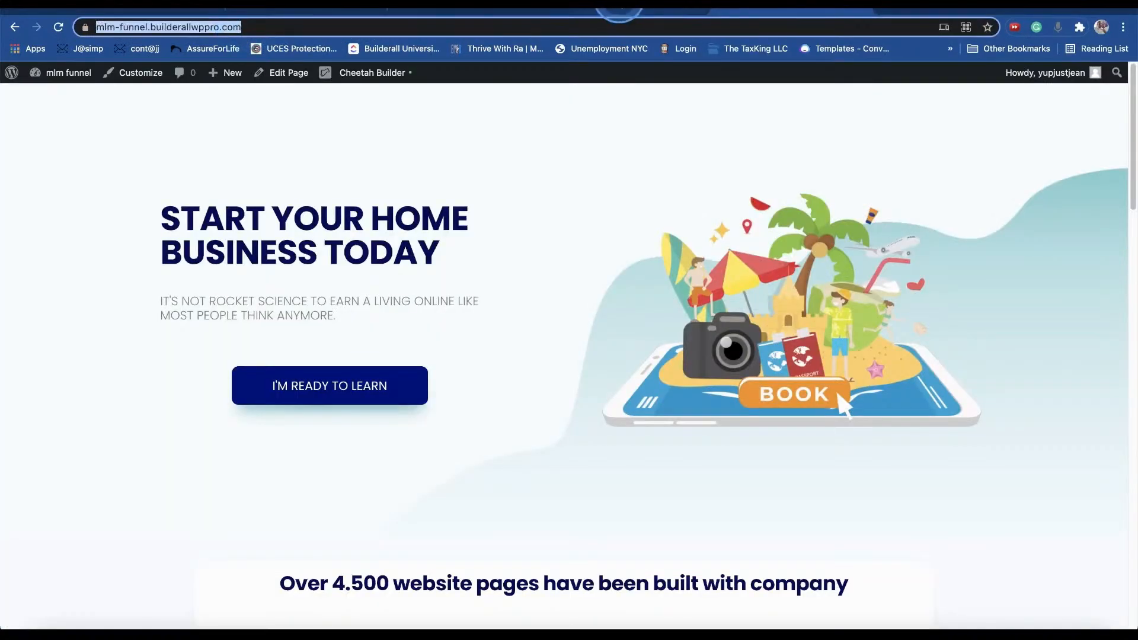
click(619, 12)
click(282, 27)
right_click(282, 29)
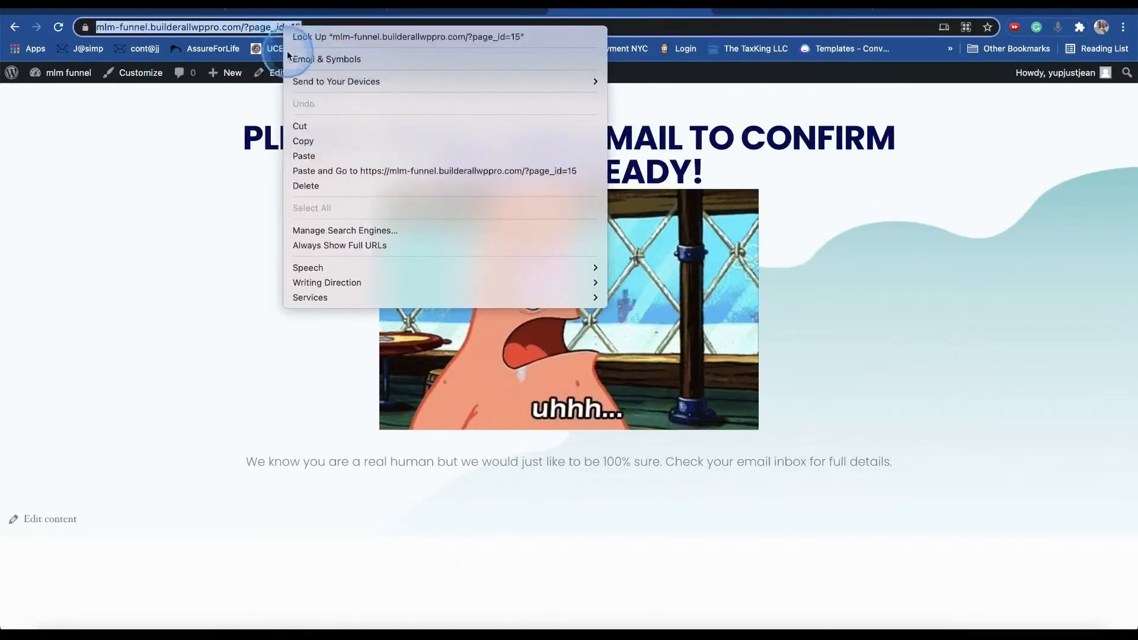
click(322, 126)
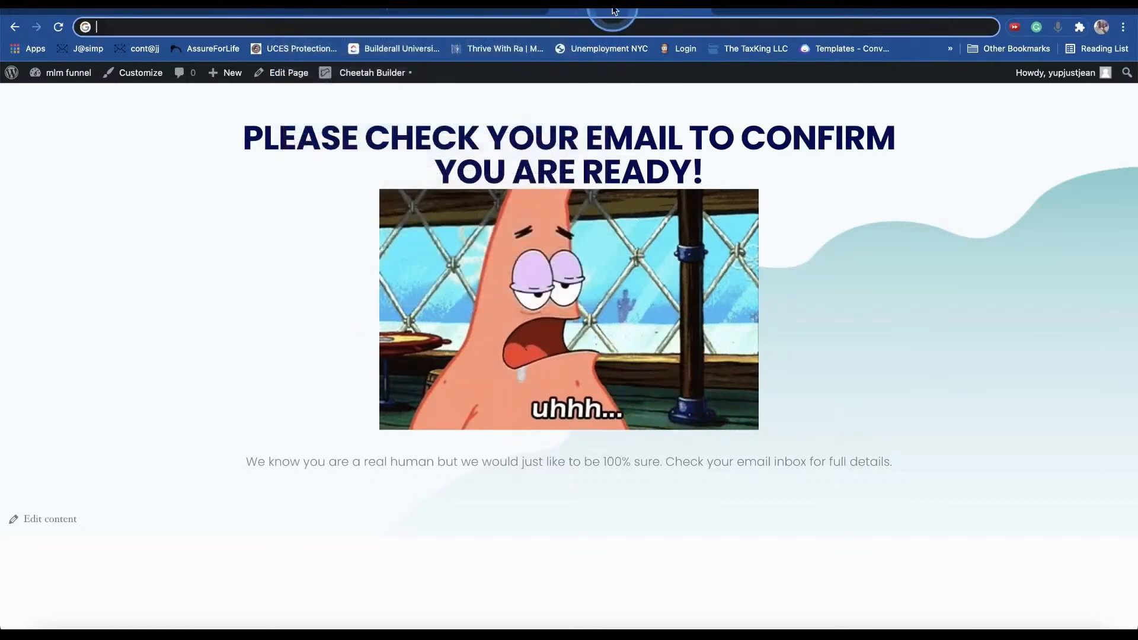
- Open the Pages card of the Wp Funnel List 1 list in MailingBoss
click(312, 10)
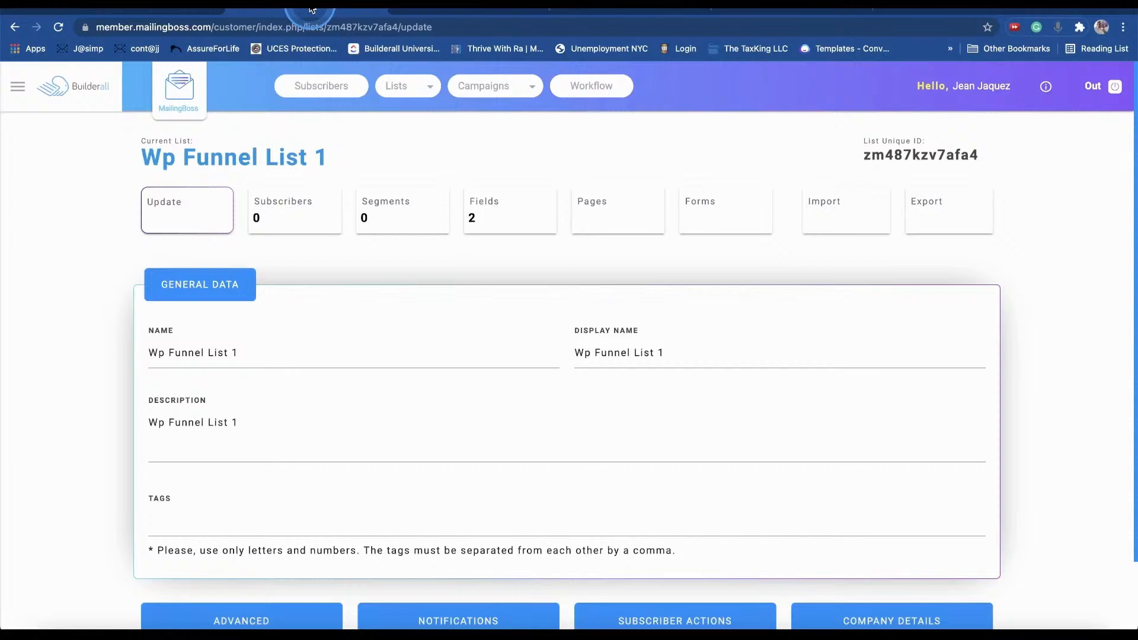
drag(399, 164, 81, 171)
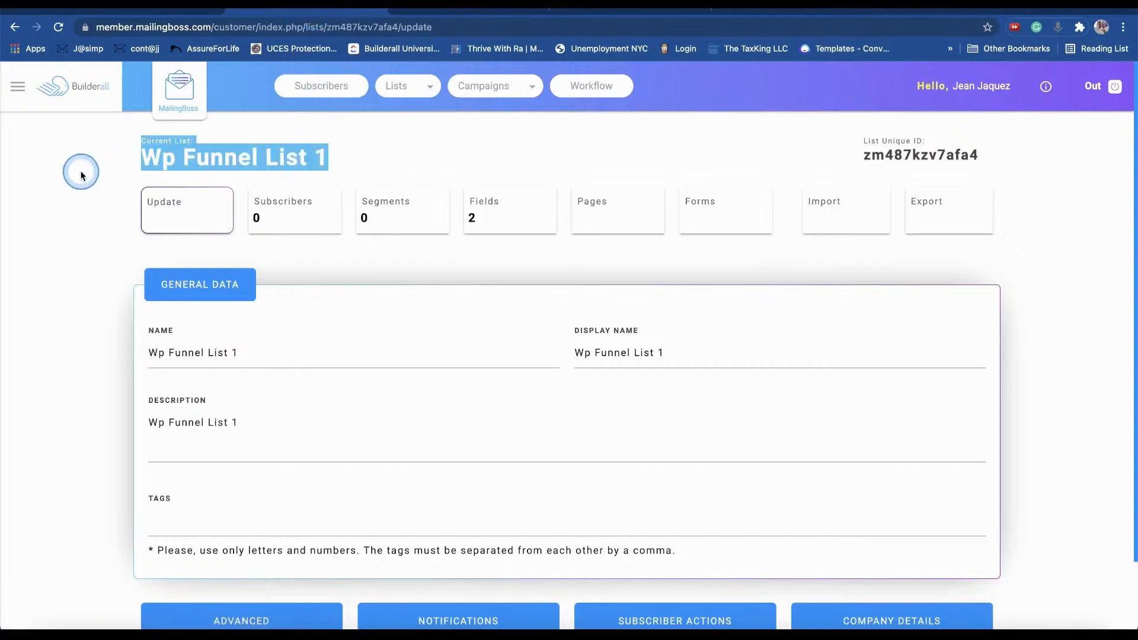
click(179, 182)
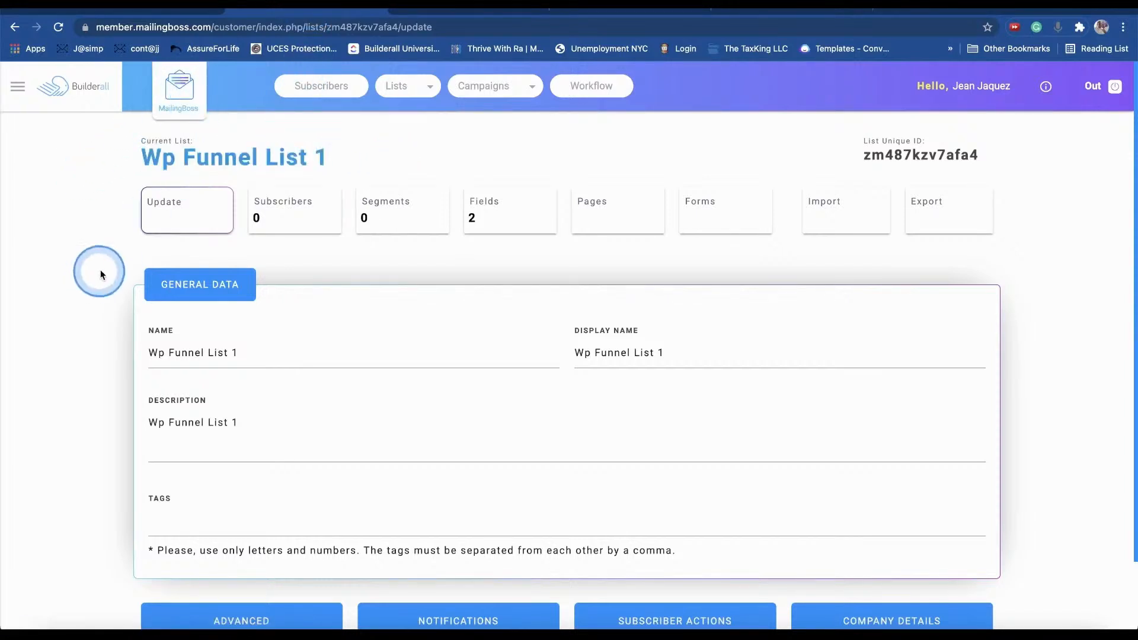
scroll(148, 272, down, 1)
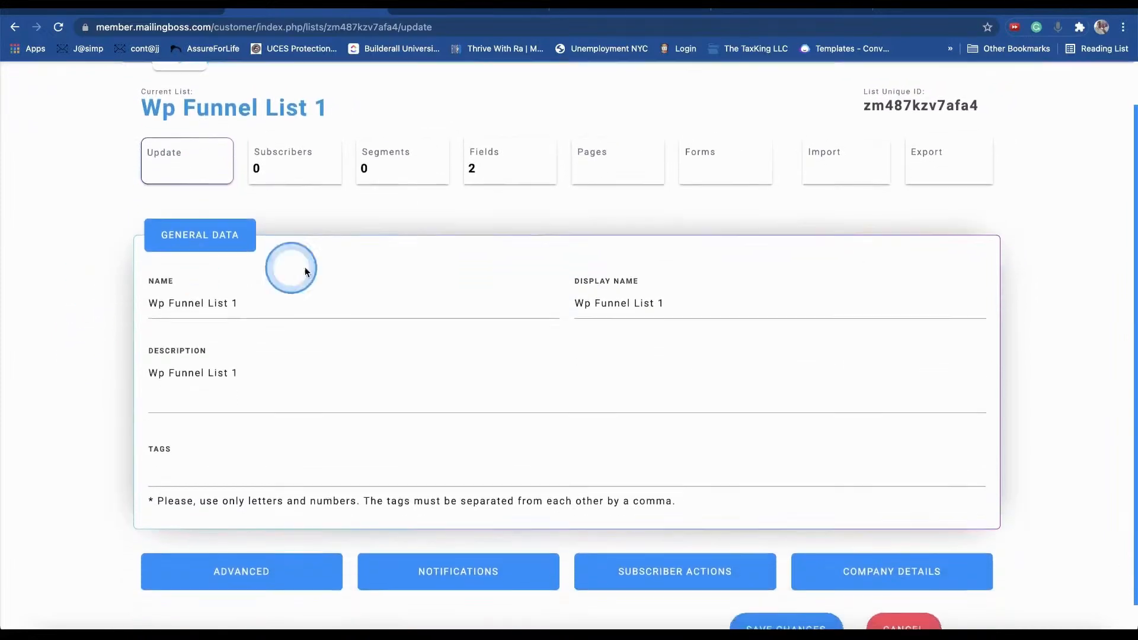
click(614, 166)
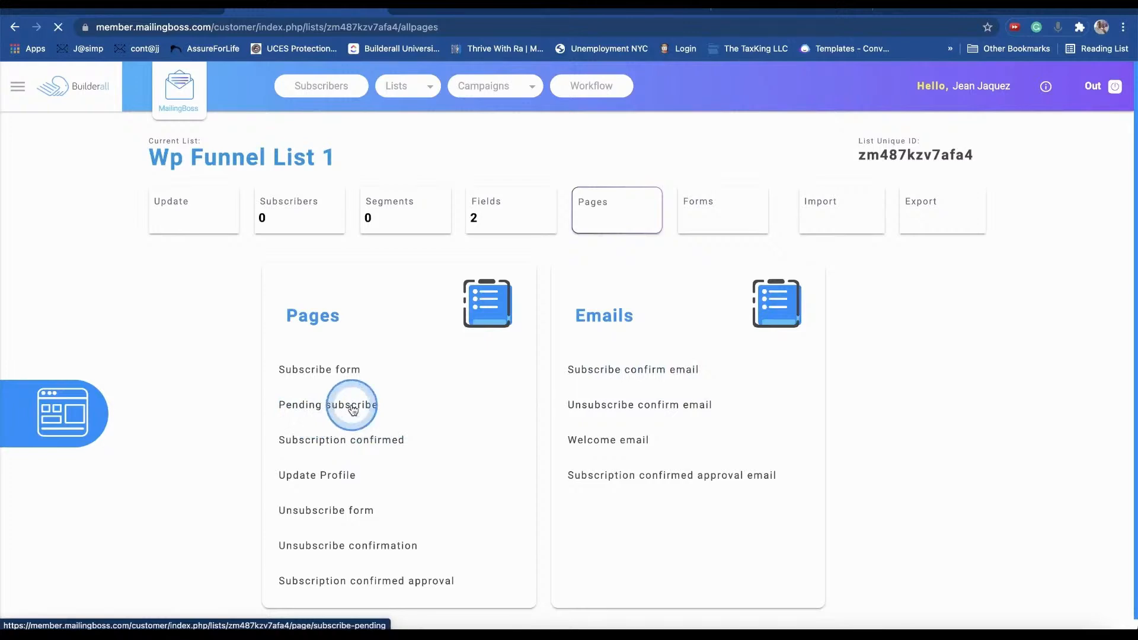
click(353, 408)
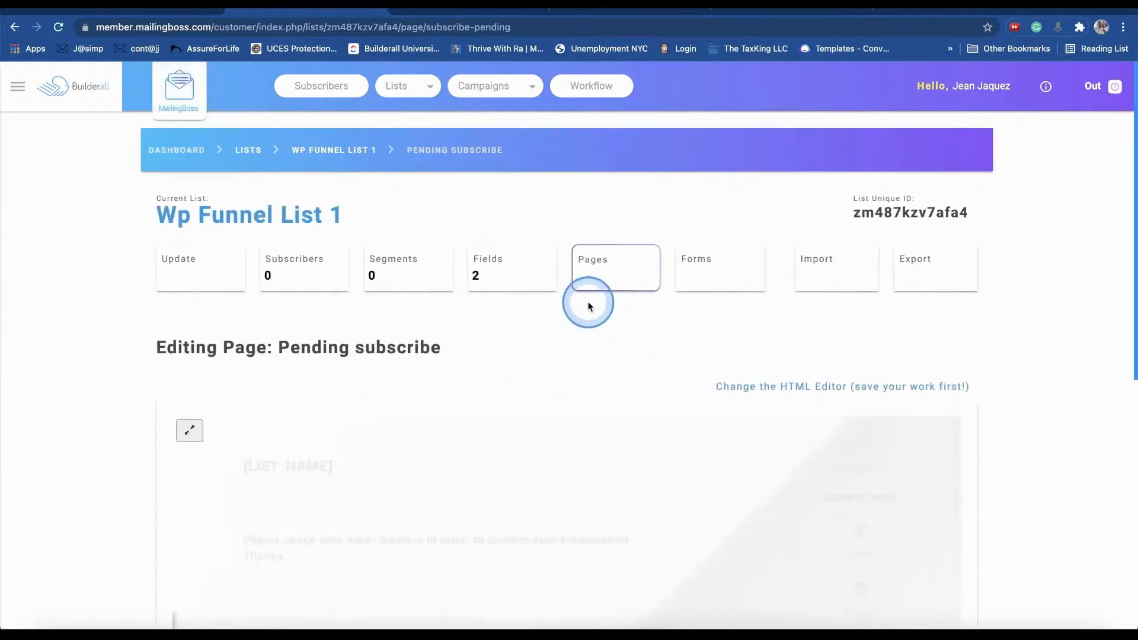
scroll(587, 304, down, 3)
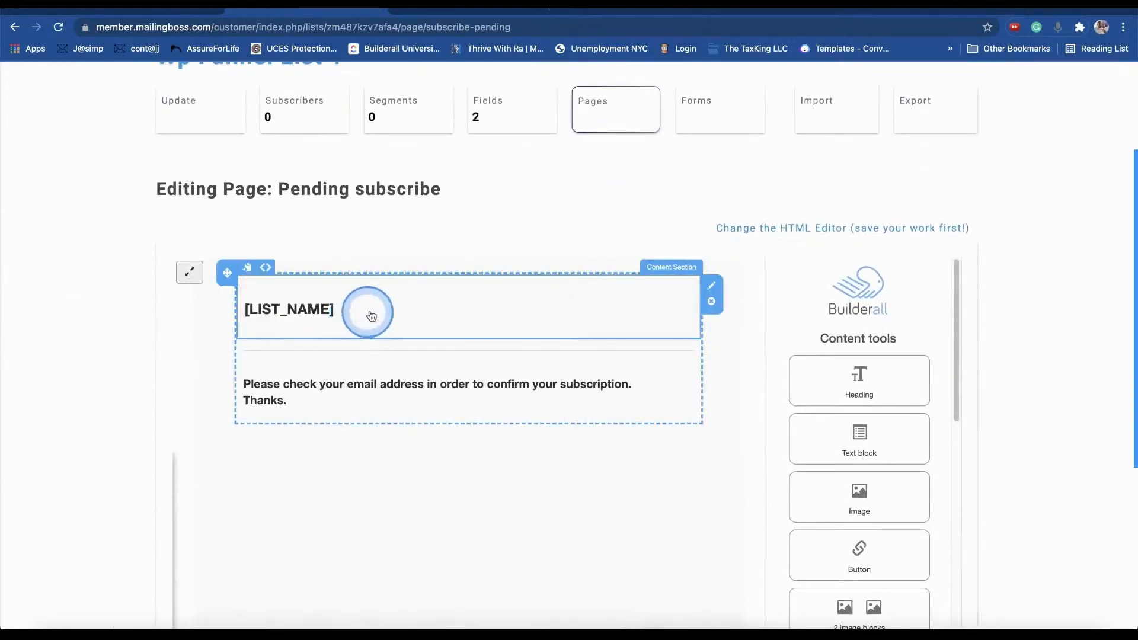
scroll(418, 305, down, 5)
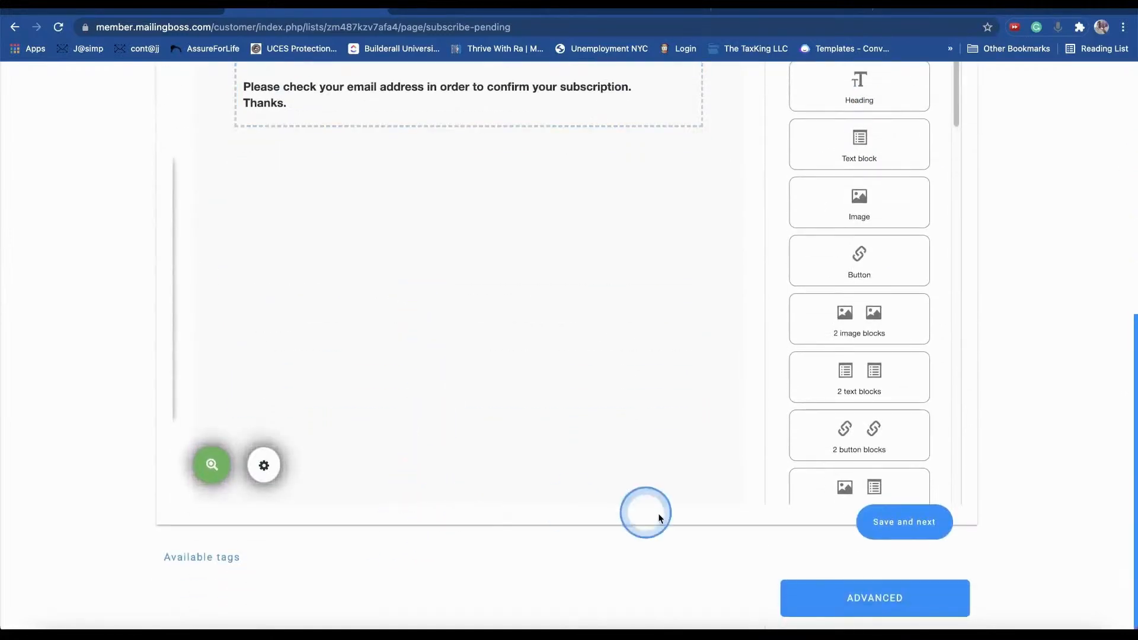
click(852, 599)
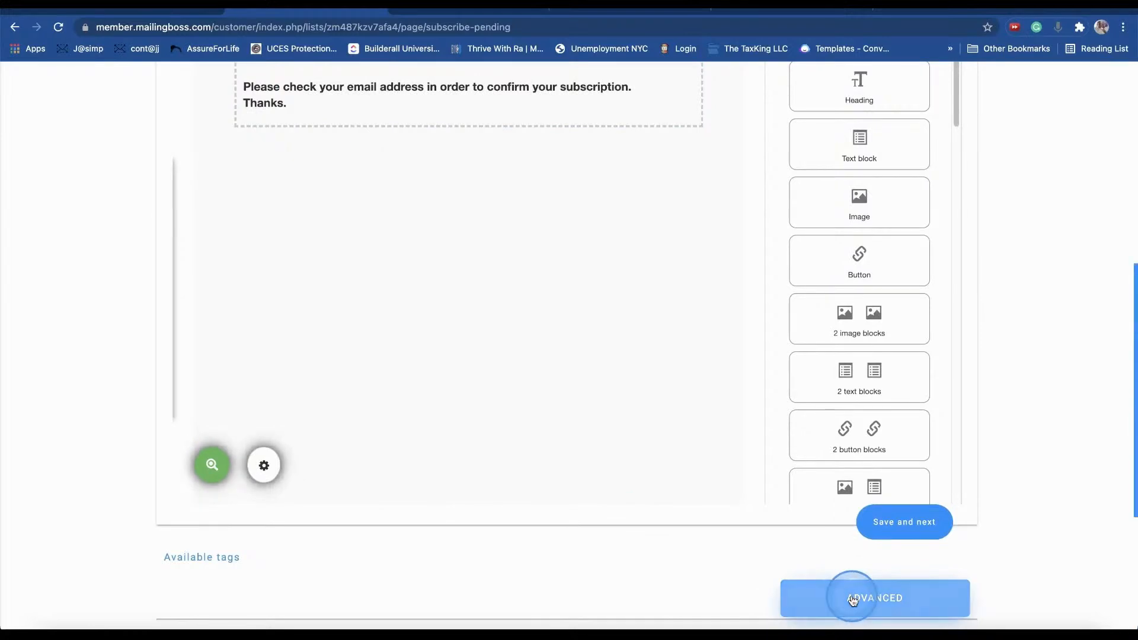
scroll(534, 472, down, 4)
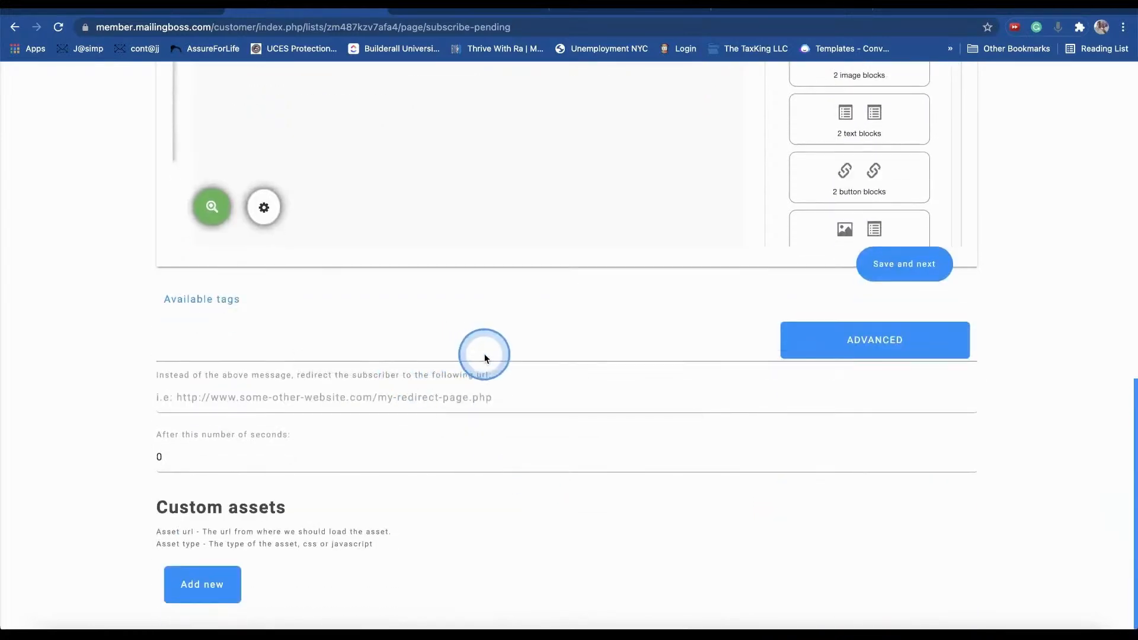
click(230, 403)
right_click(217, 407)
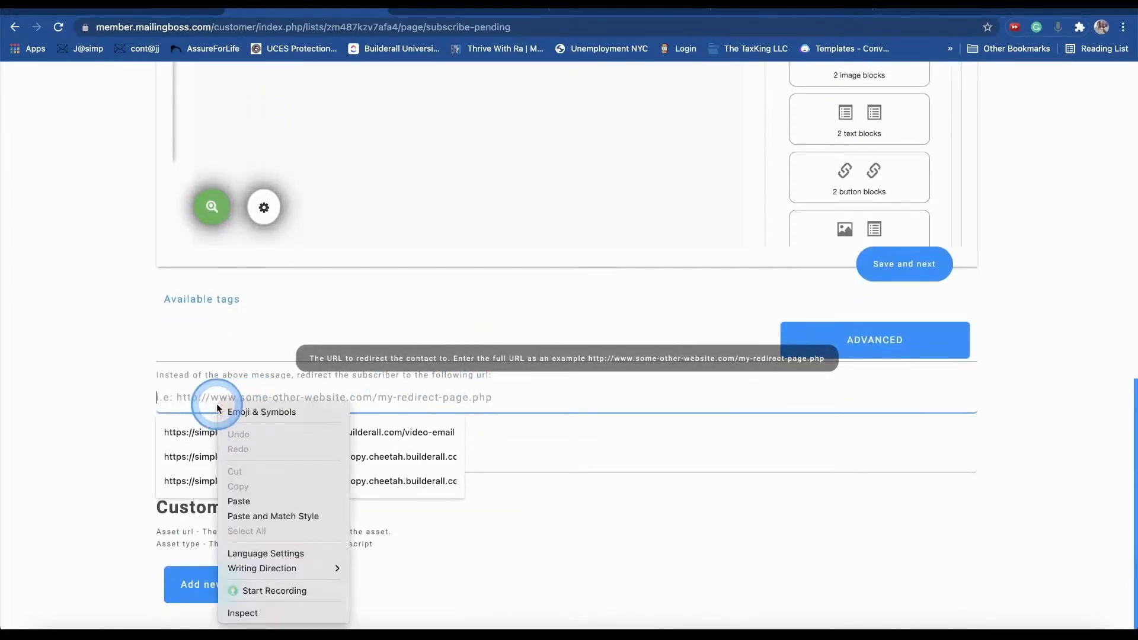
click(264, 500)
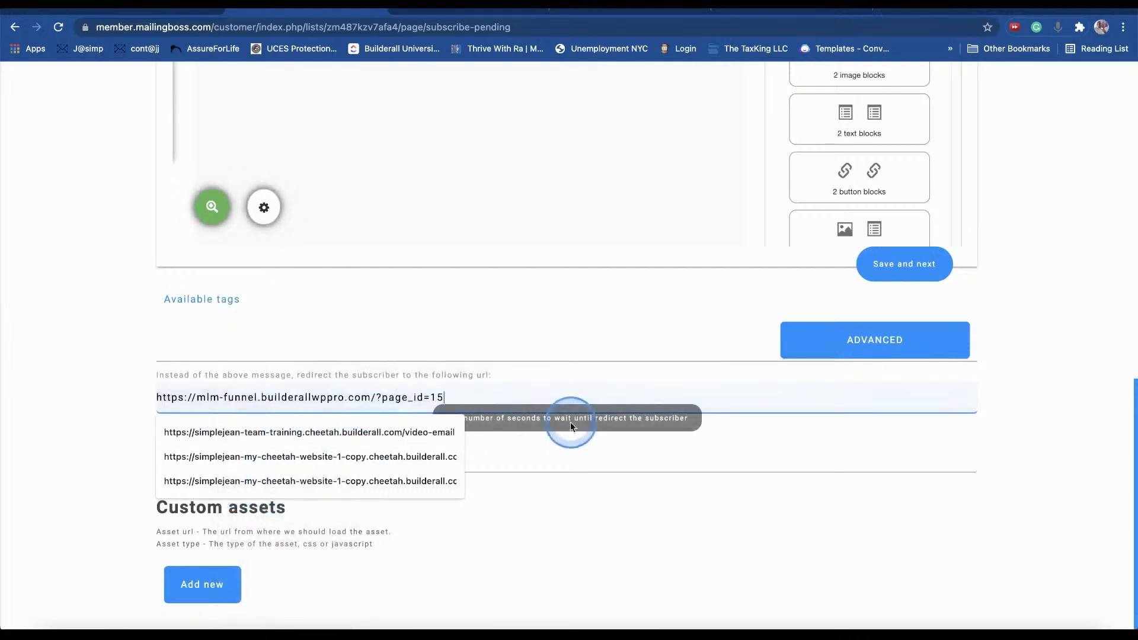
click(65, 339)
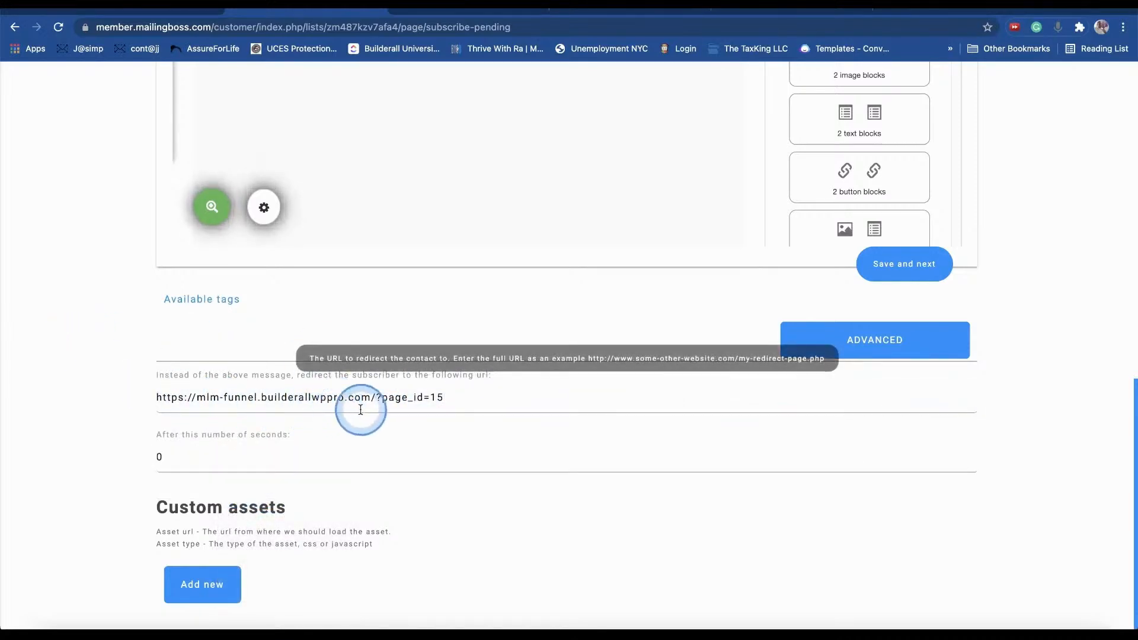
scroll(1029, 363, up, 1)
scroll(1030, 364, up, 1)
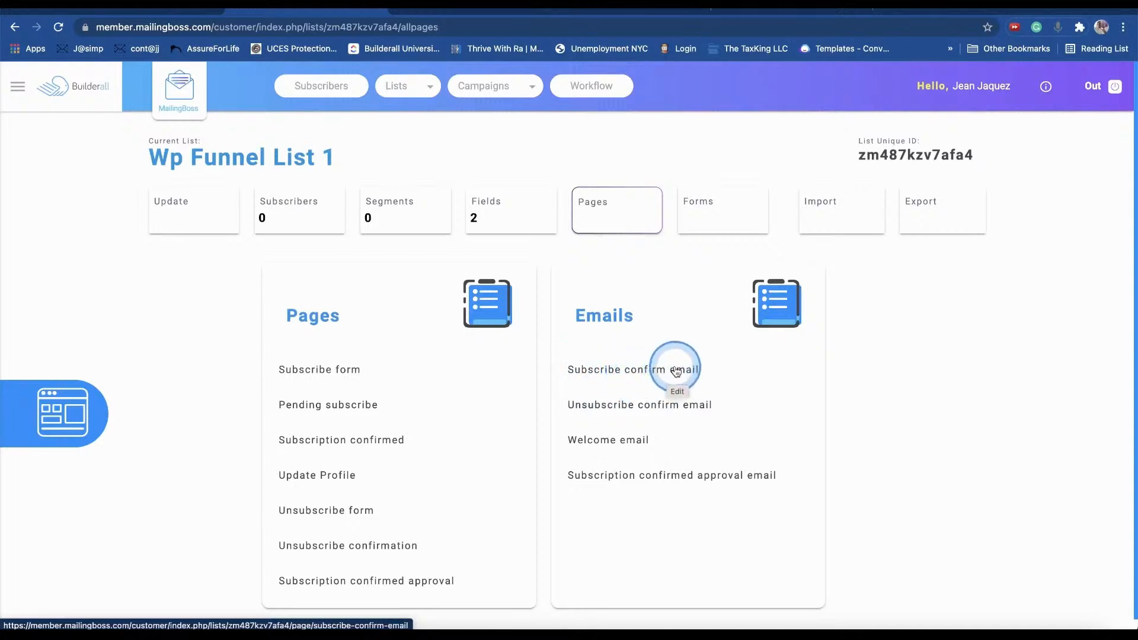
- Open the Subscription confirmed page and inspect its ADVANCED redirect URL field, leaving it empty
drag(275, 441, 393, 444)
click(396, 443)
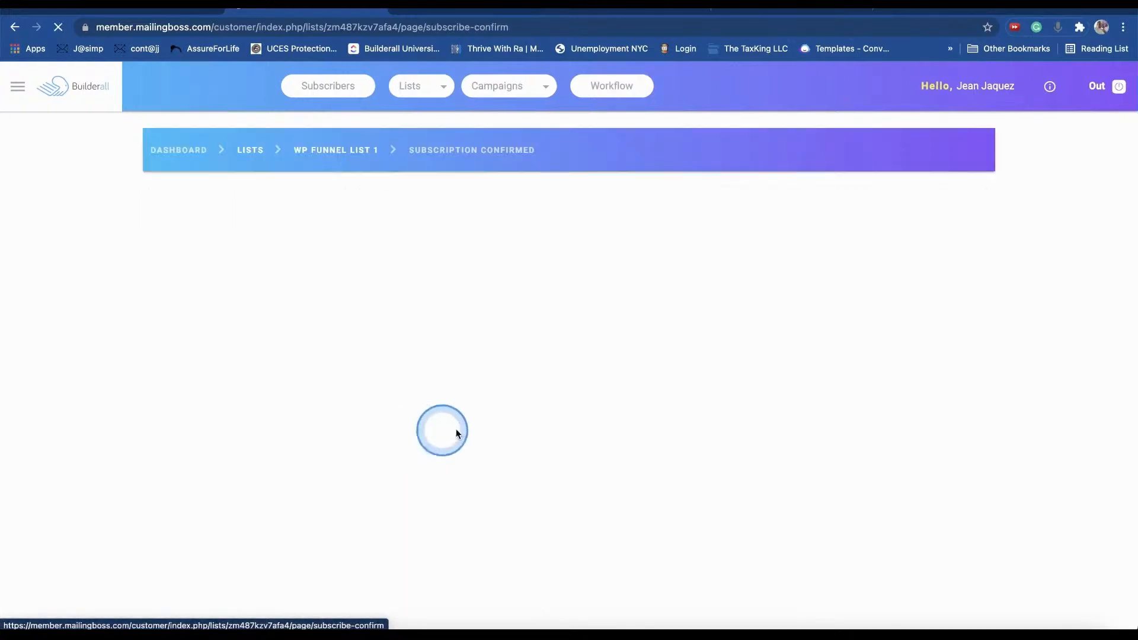
click(591, 259)
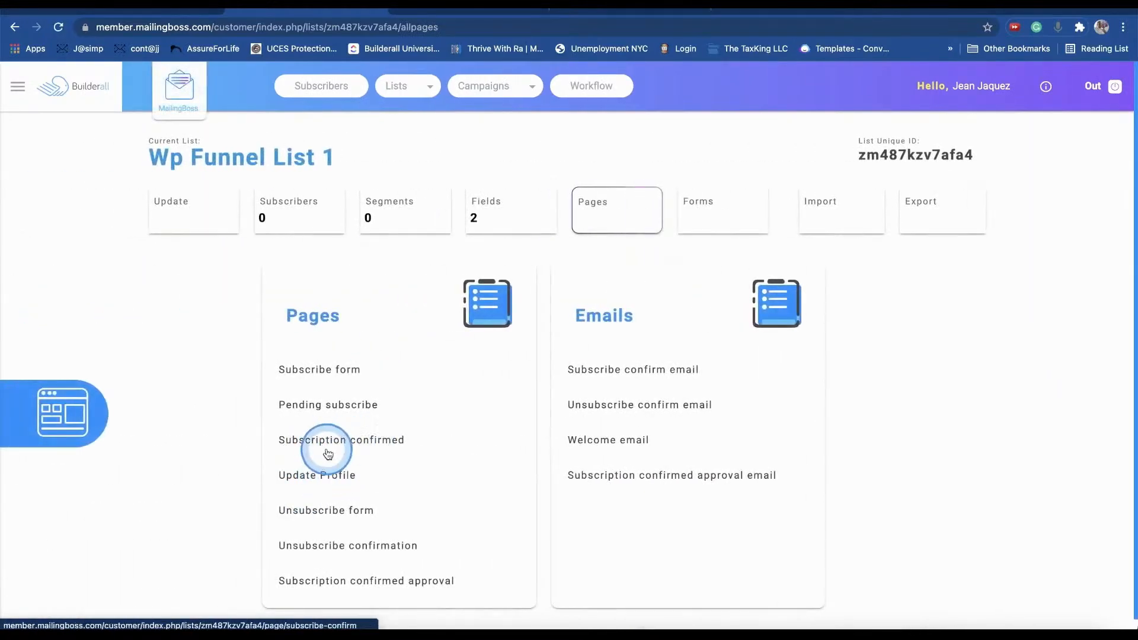
click(334, 449)
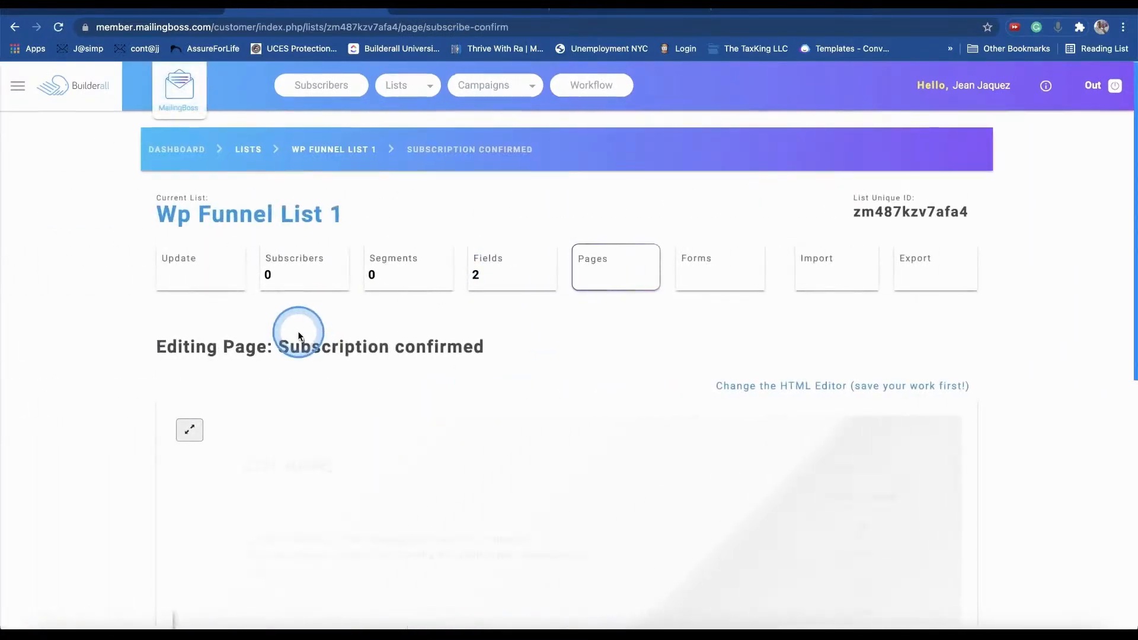
scroll(323, 327, down, 2)
scroll(323, 327, down, 6)
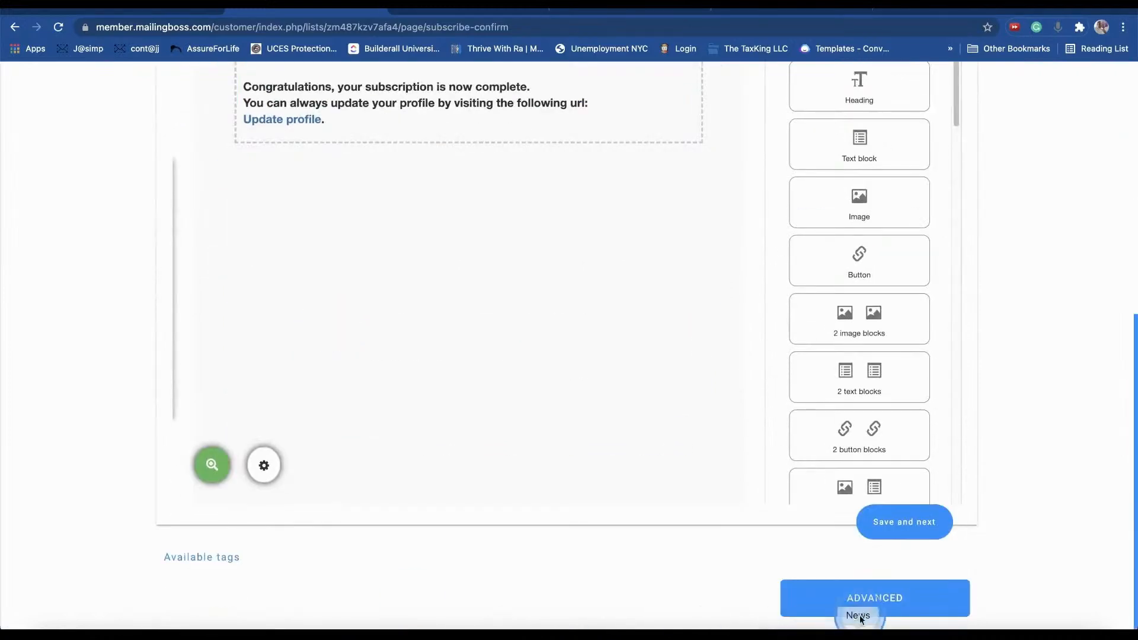
scroll(386, 367, down, 1)
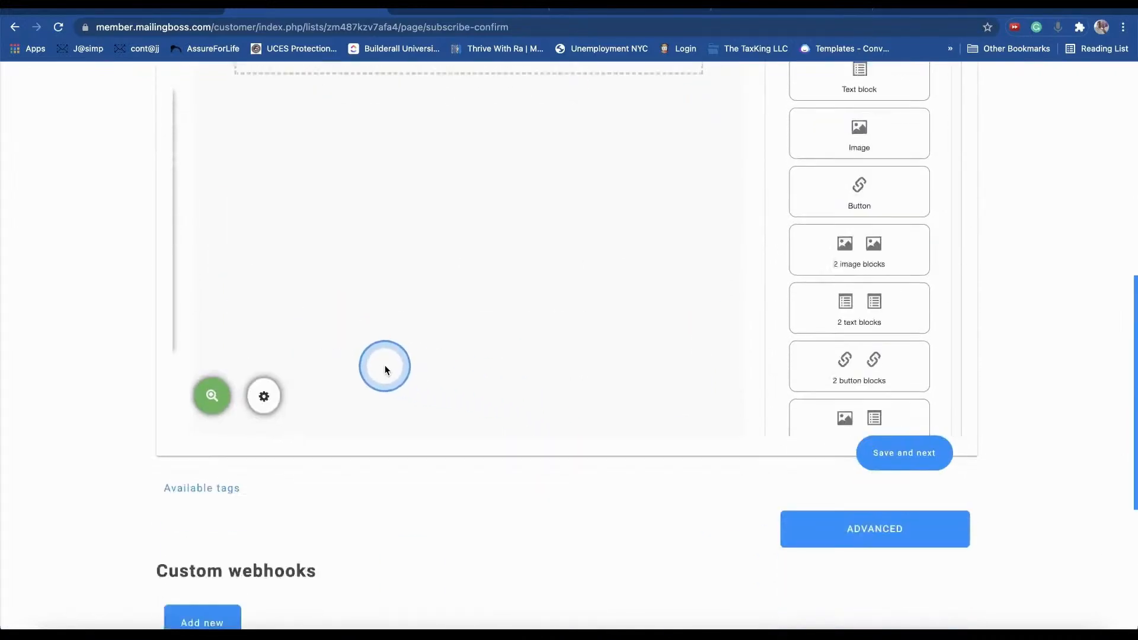
scroll(386, 365, down, 6)
click(370, 407)
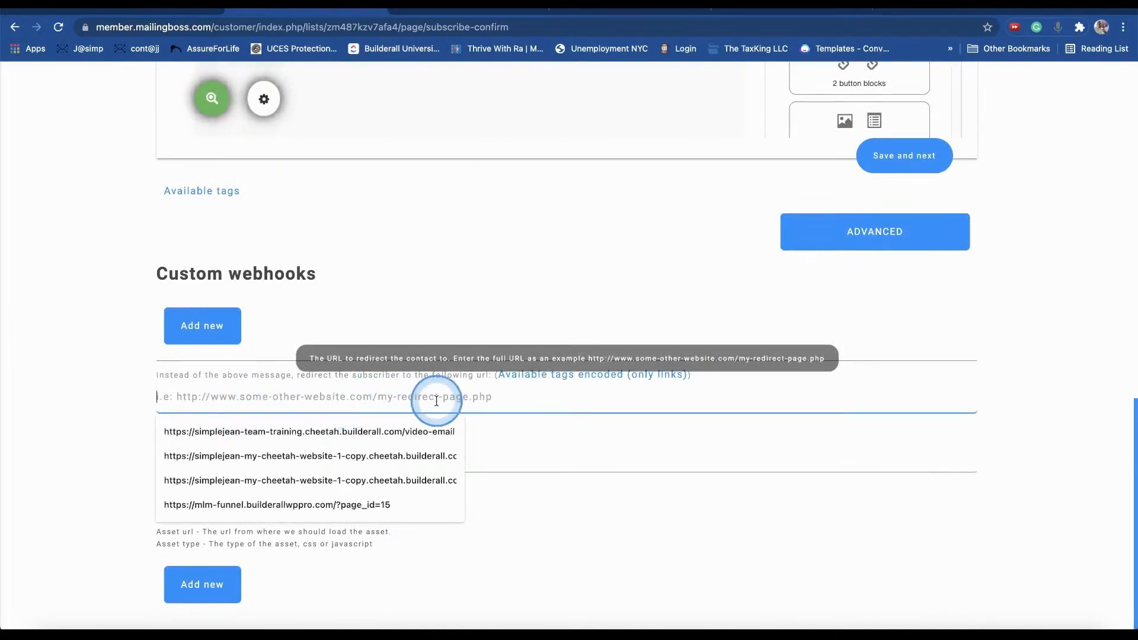
click(121, 387)
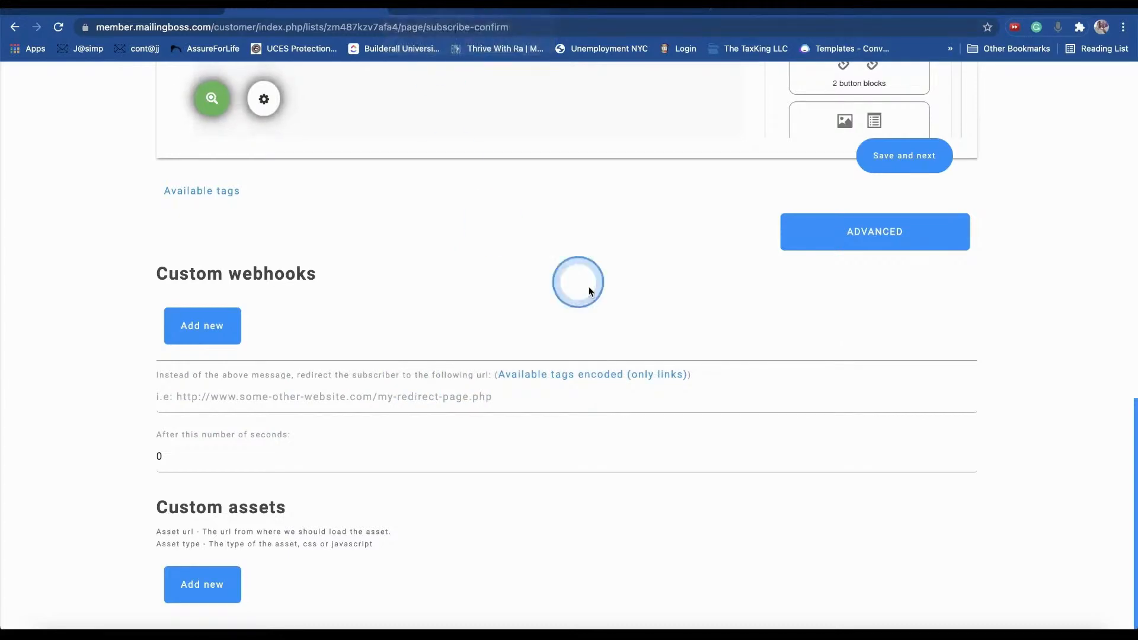
scroll(493, 224, up, 15)
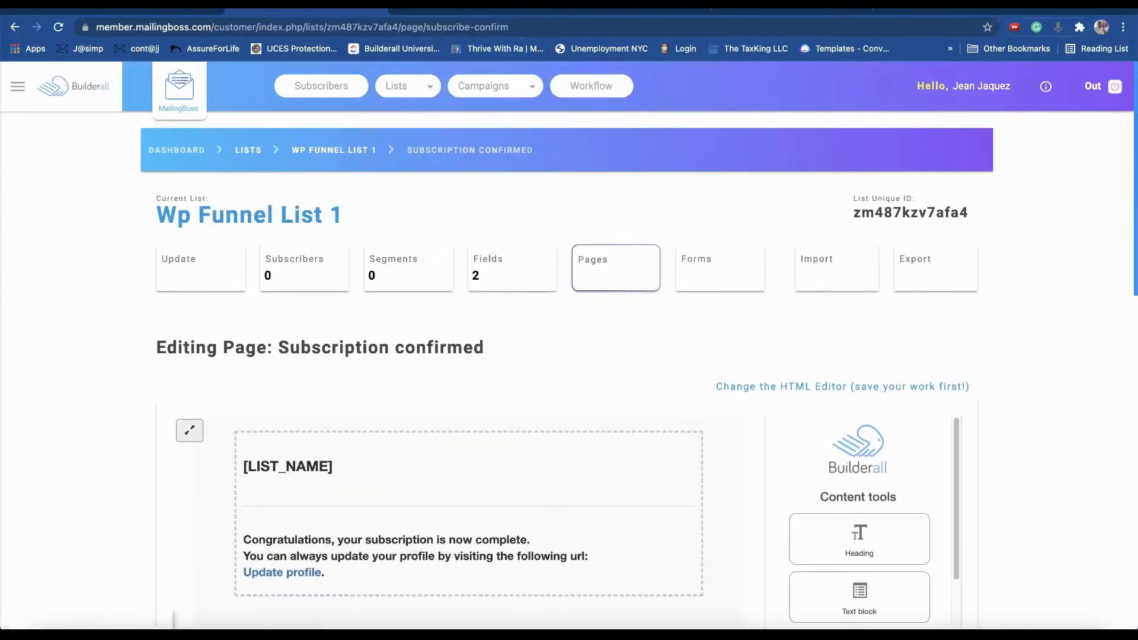
- Open the live Capture Page from the Pages list in an incognito window
click(434, 12)
click(572, 11)
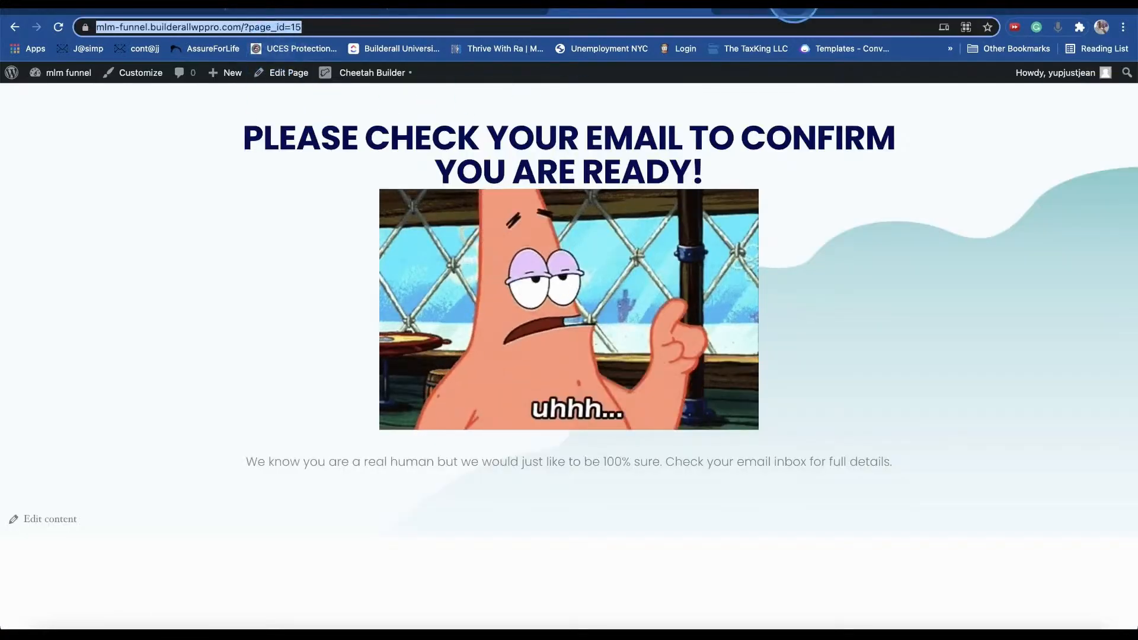
click(789, 11)
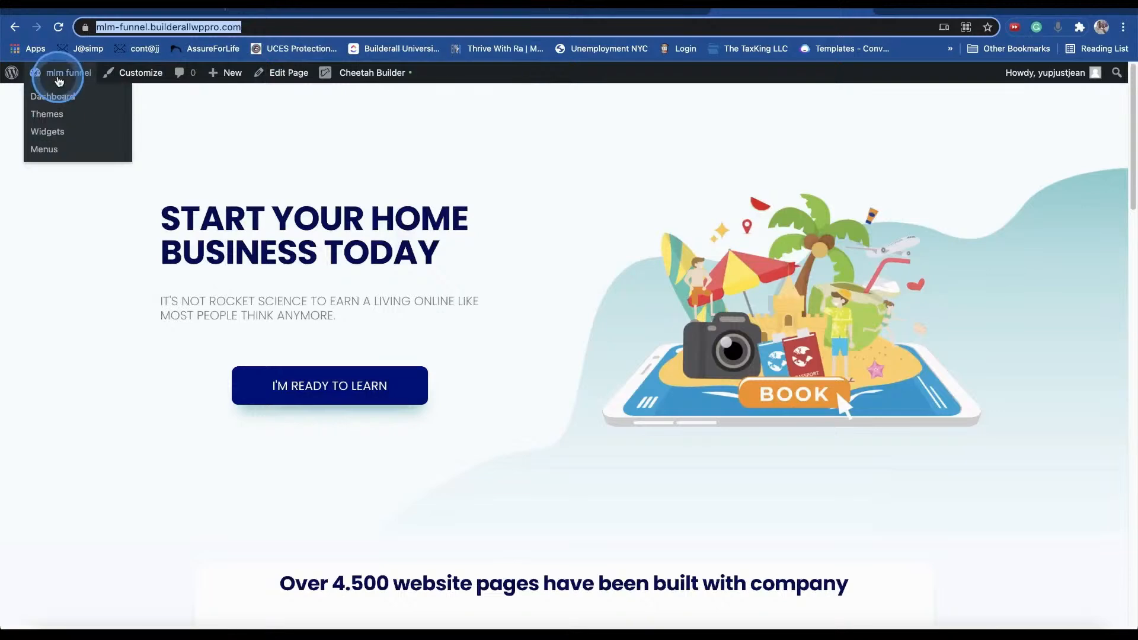
click(58, 80)
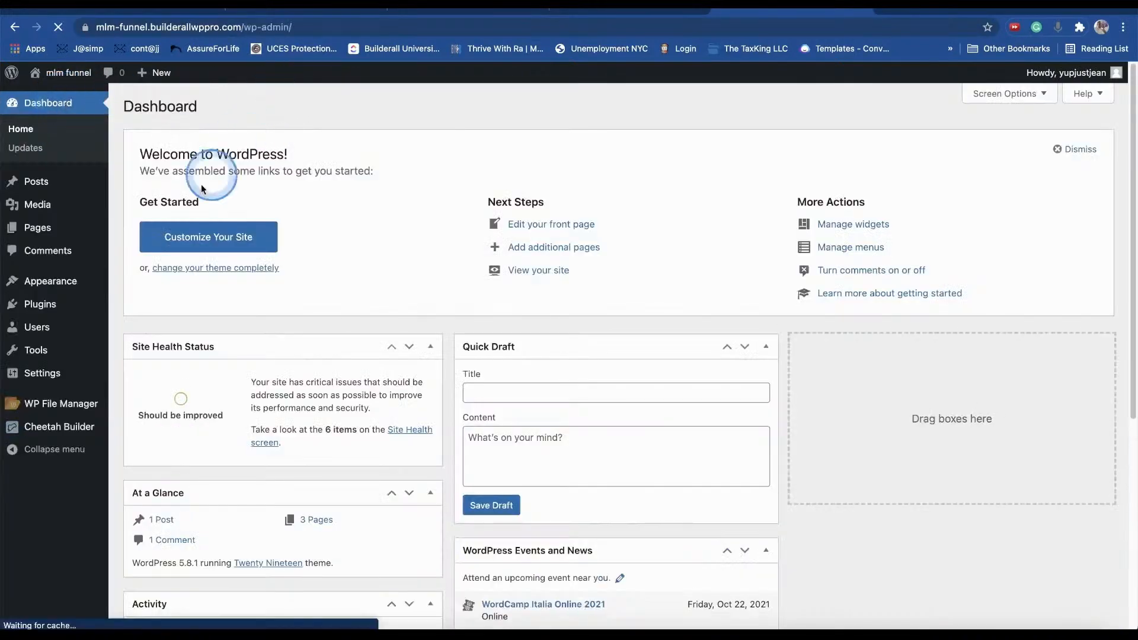
click(46, 224)
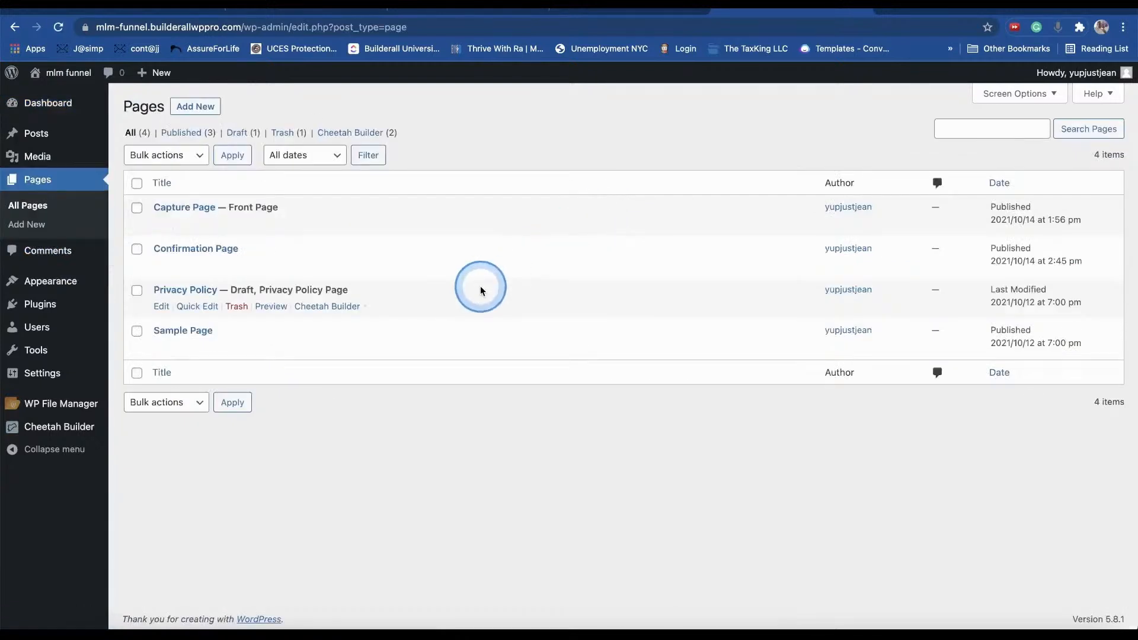
right_click(275, 222)
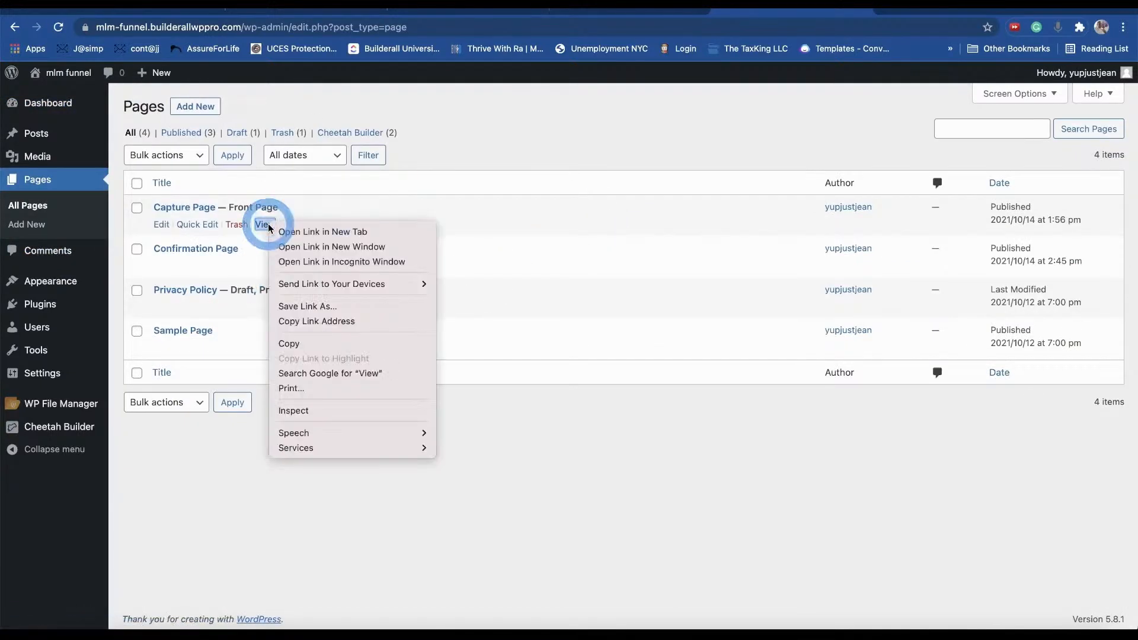
click(319, 262)
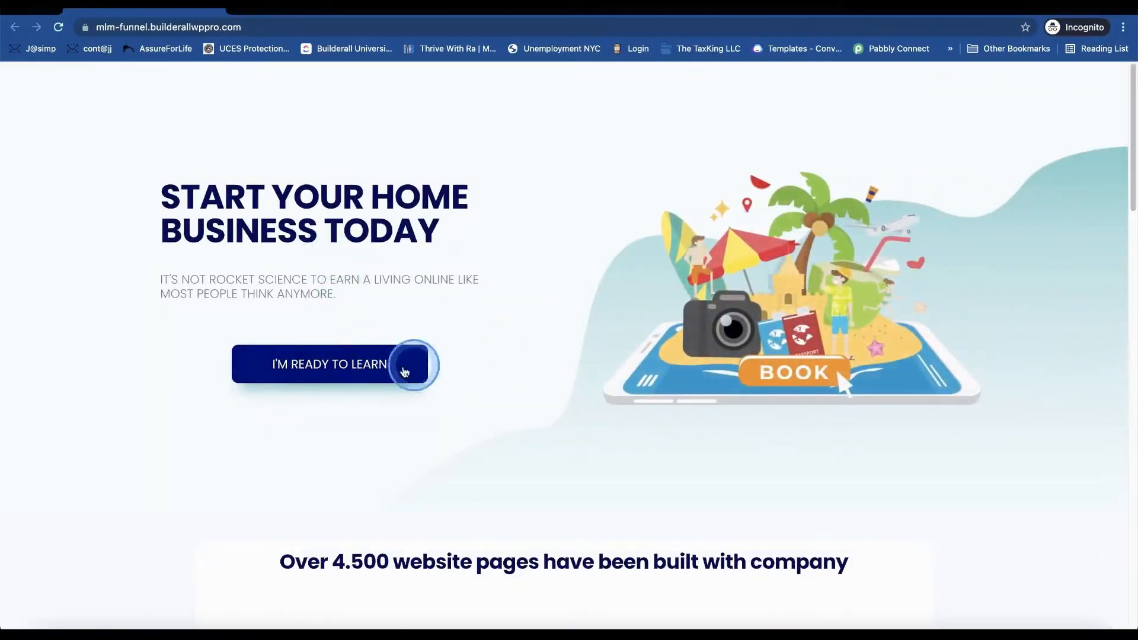
- Submit a test name and email through the I'M READY TO LEARN signup popup
click(325, 372)
click(534, 295)
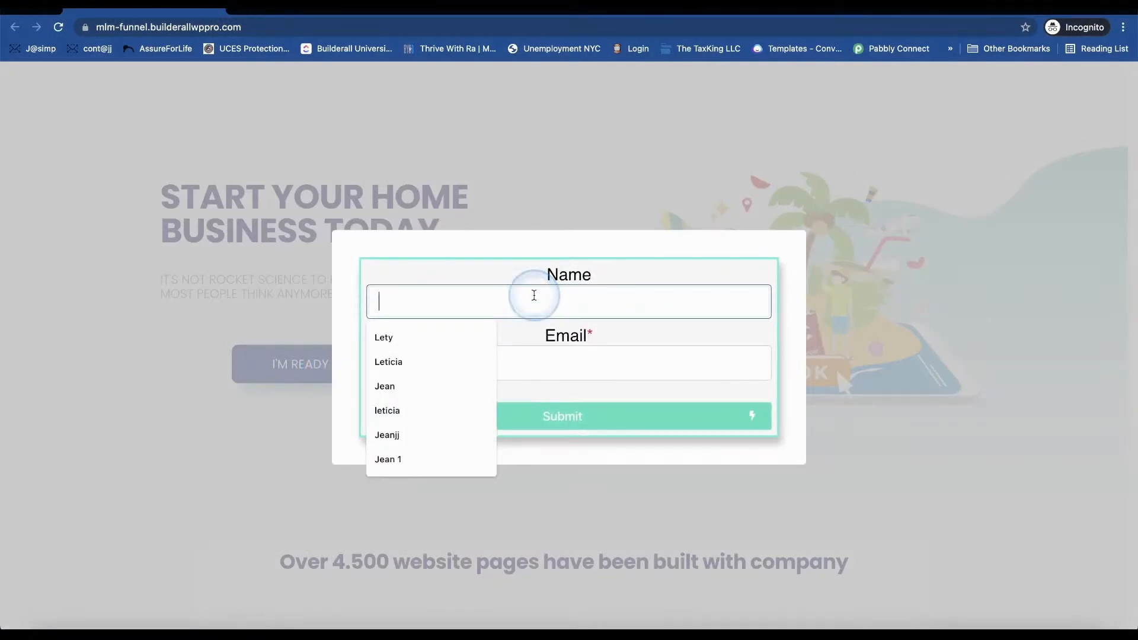
key(Tab)
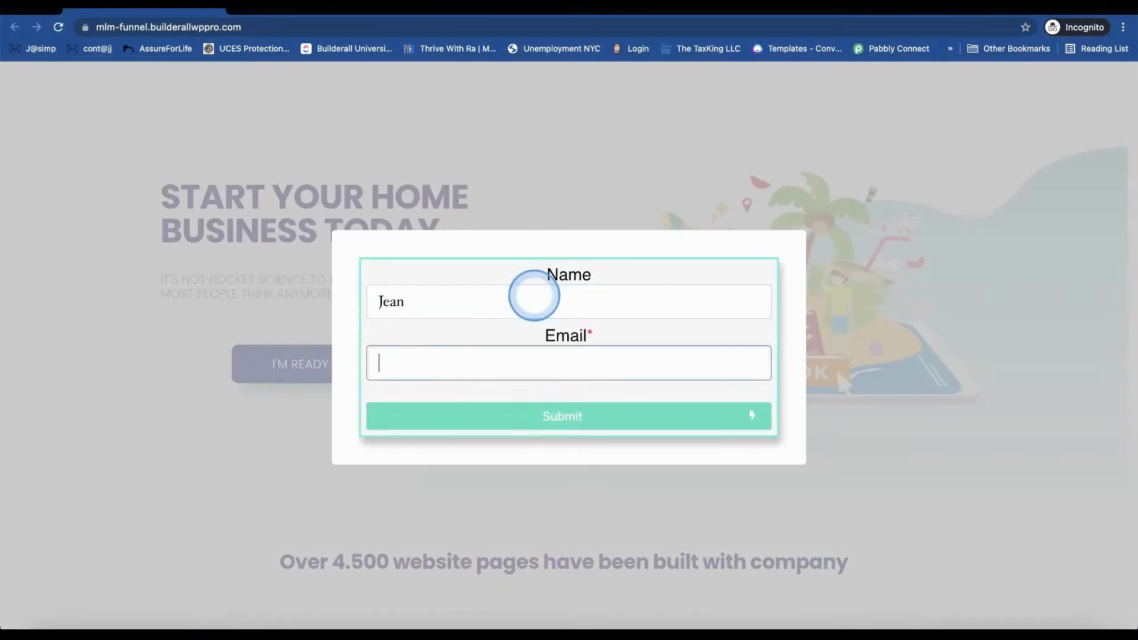
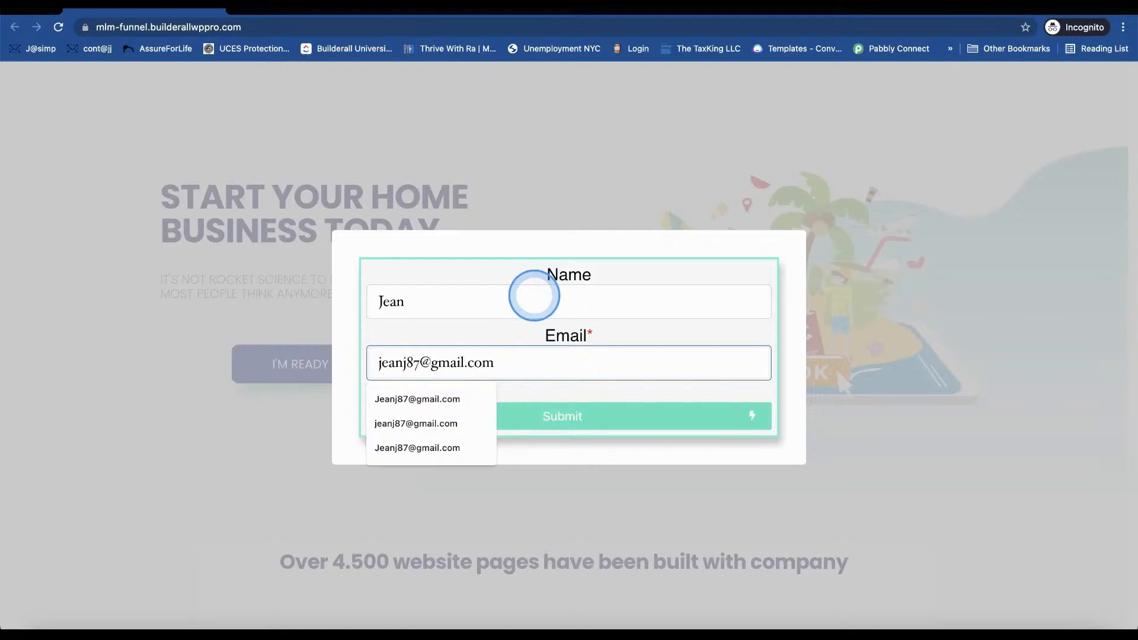
click(596, 423)
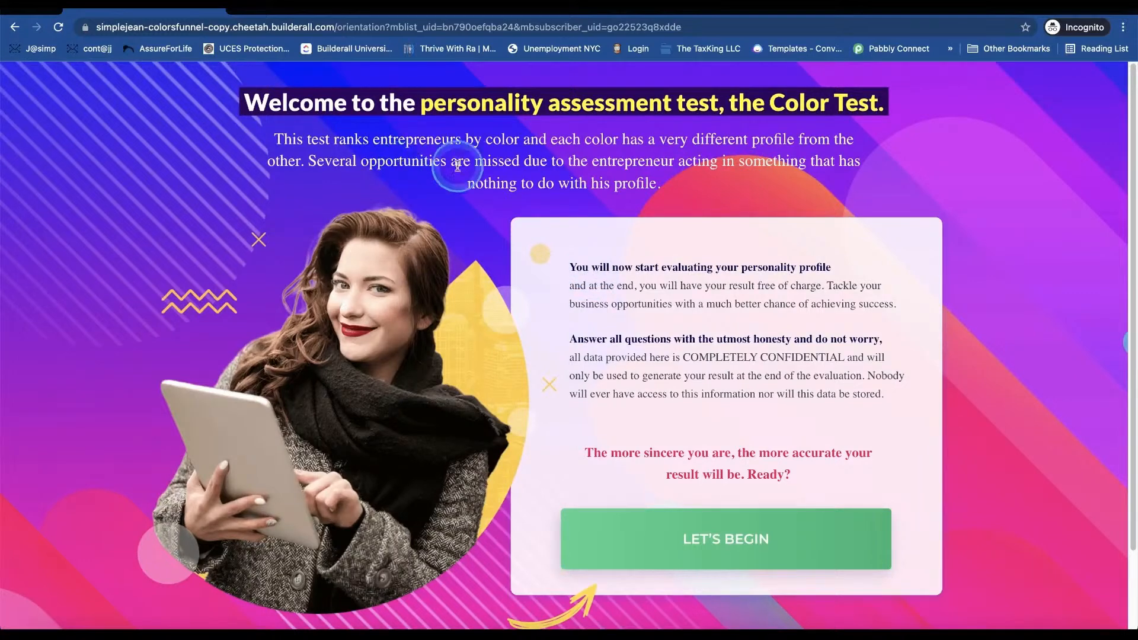
- Close the popup and incognito window, then return to the WordPress dashboard
click(13, 30)
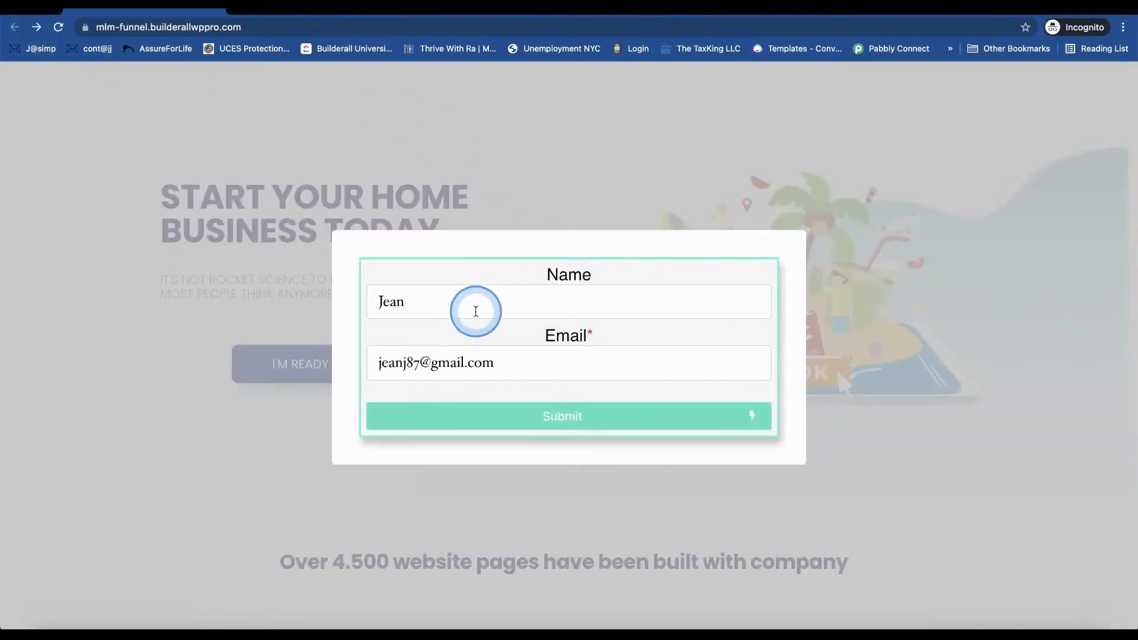
click(480, 214)
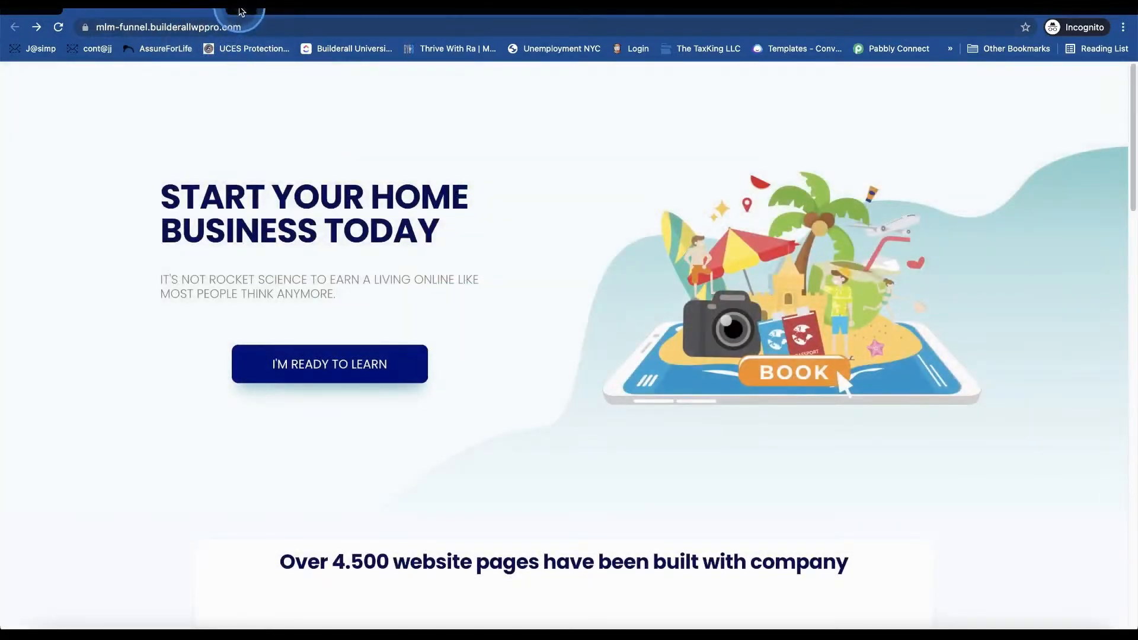
click(18, 9)
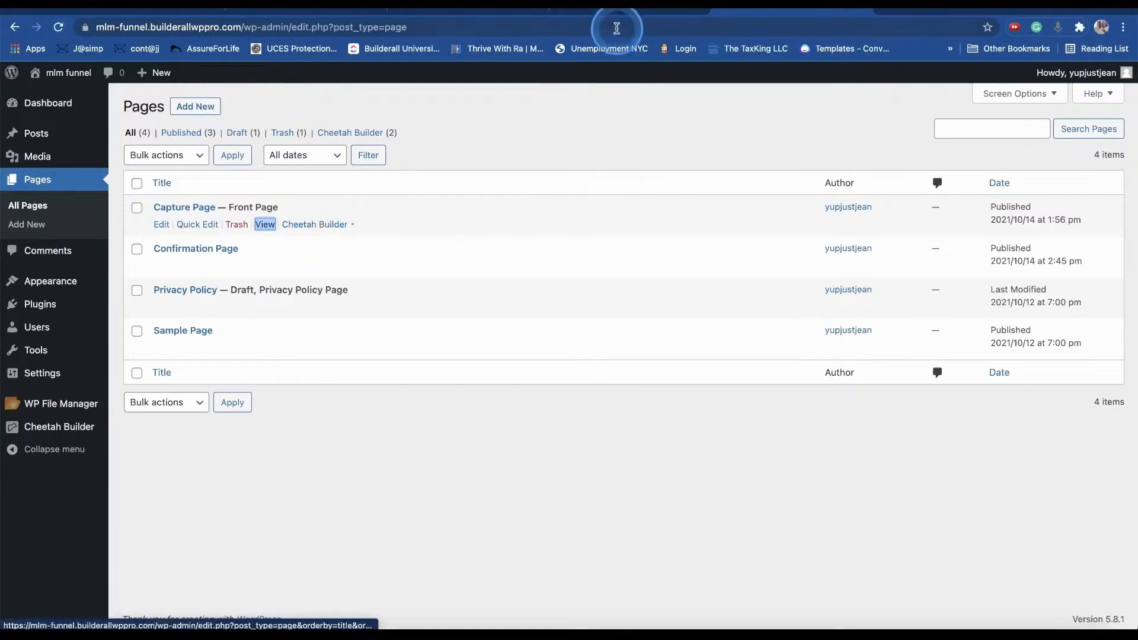
click(622, 12)
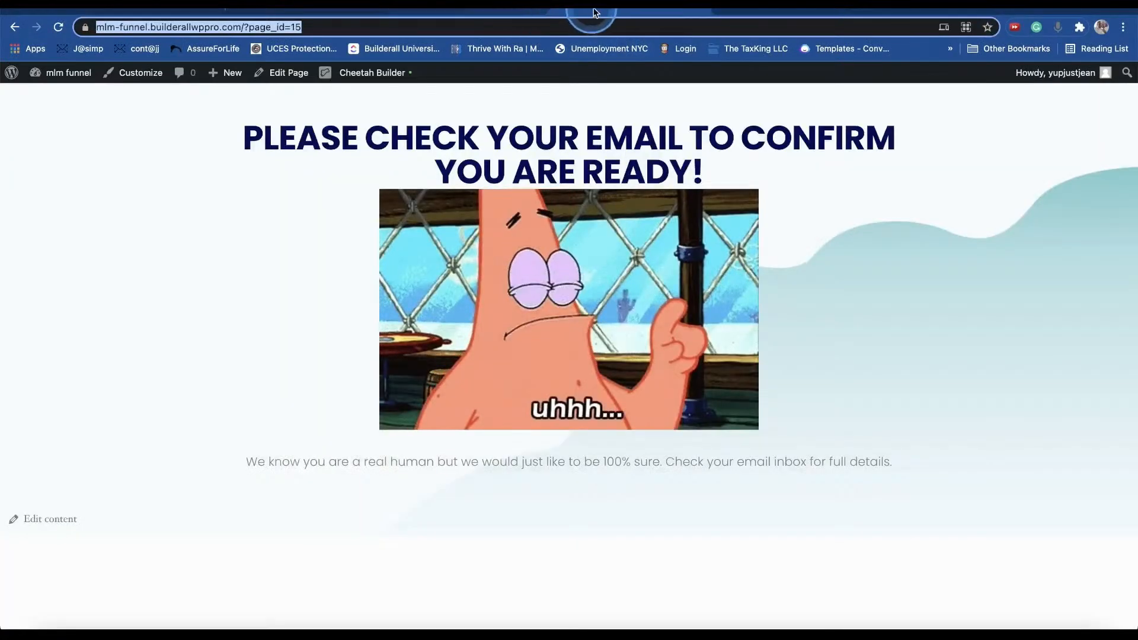
mouse_move(65, 72)
click(41, 93)
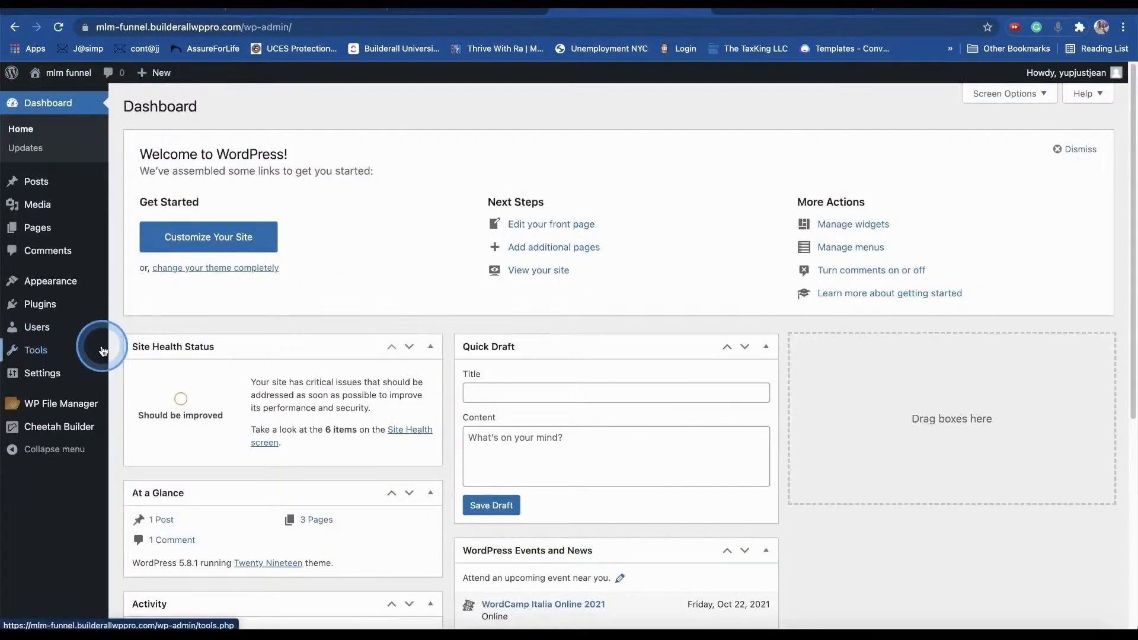
- Switch the Optin Form's MailingBoss list from Color Test to Wp Funnel List 1 and publish it
mouse_move(59, 427)
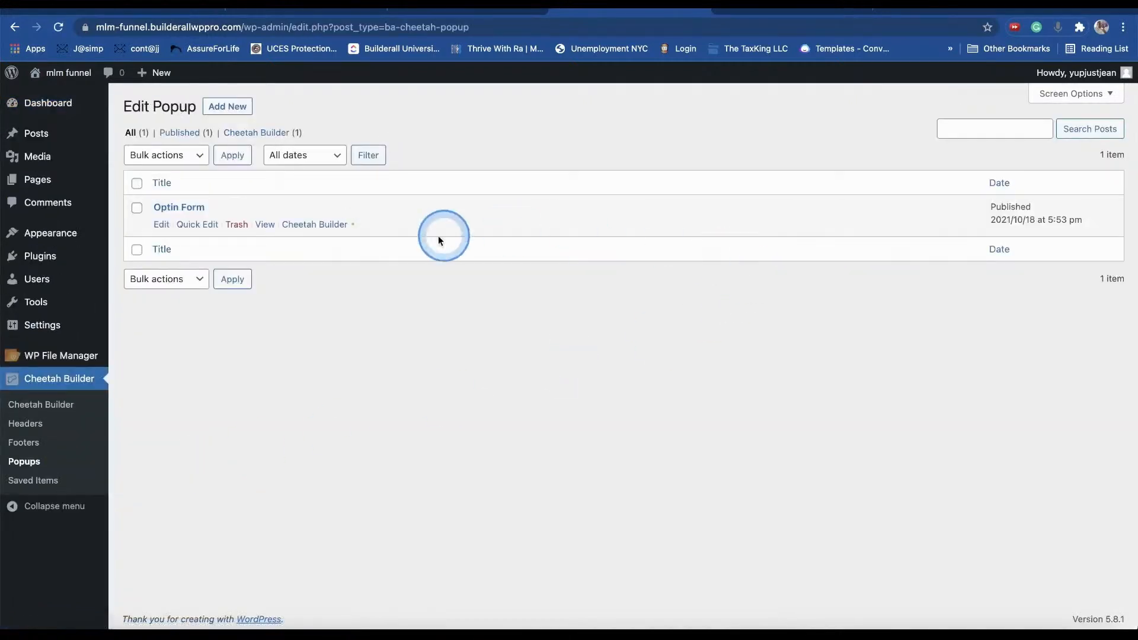
click(329, 225)
click(987, 293)
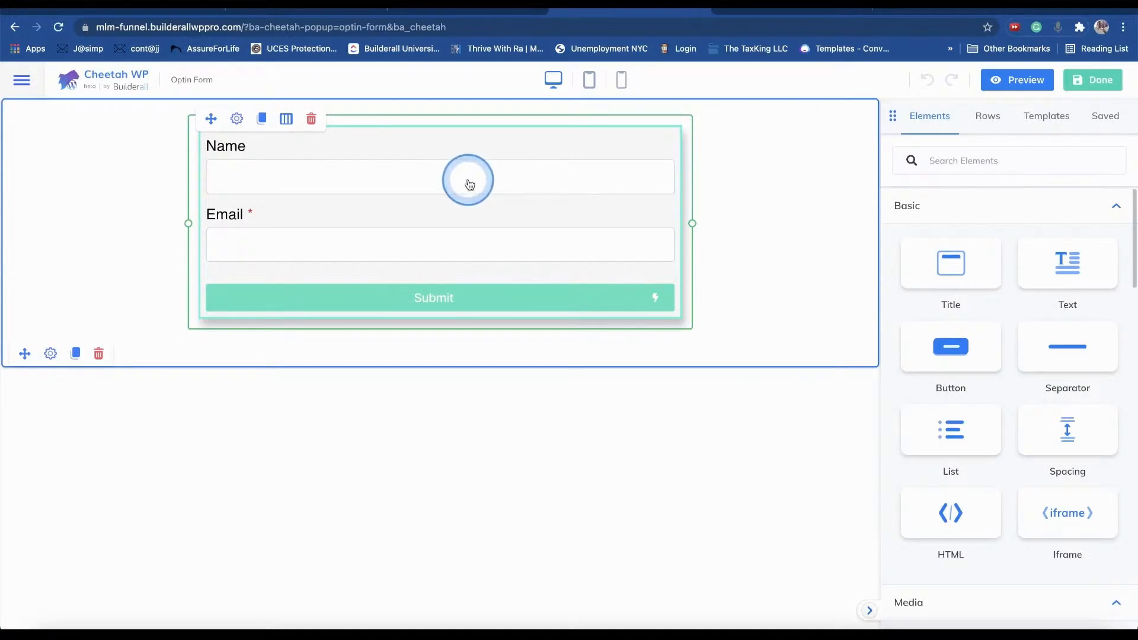
click(237, 120)
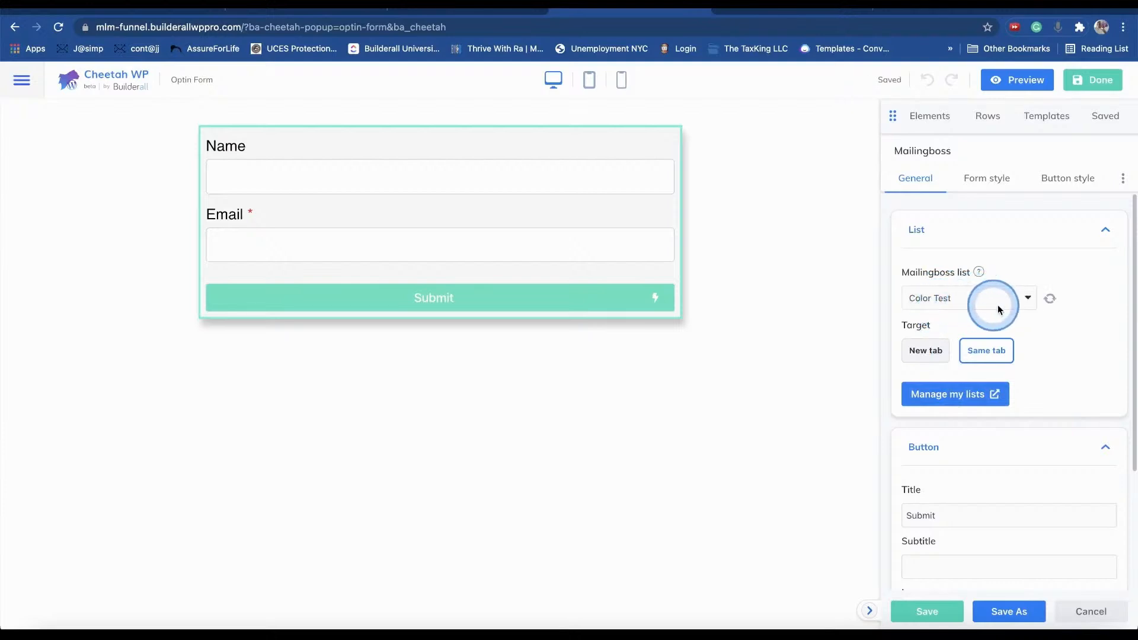
click(1049, 298)
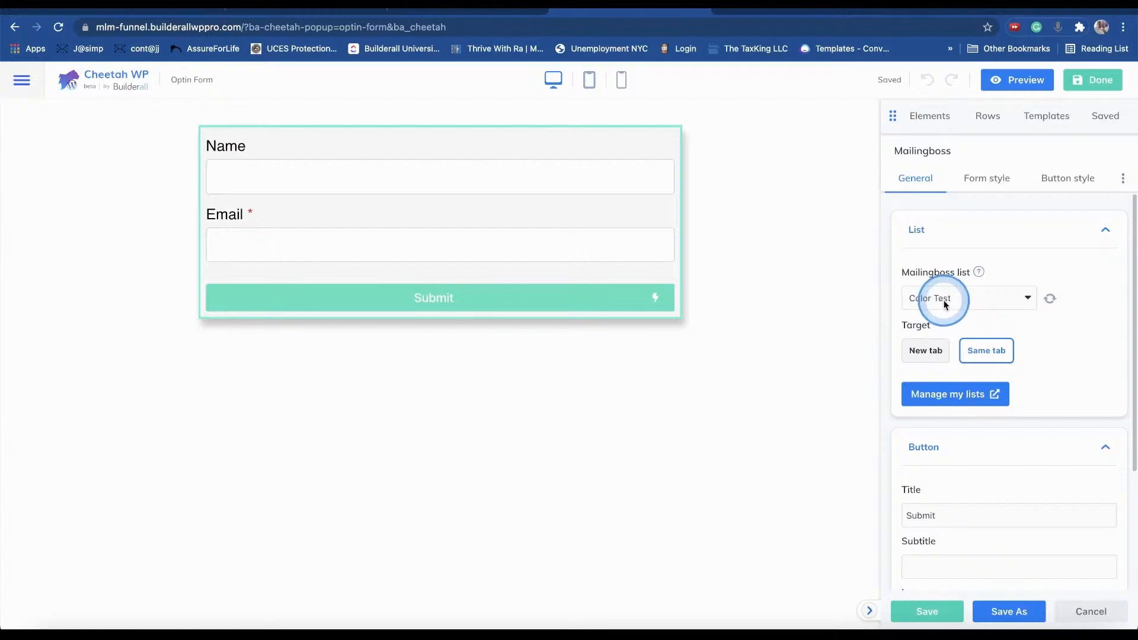
click(943, 300)
click(935, 283)
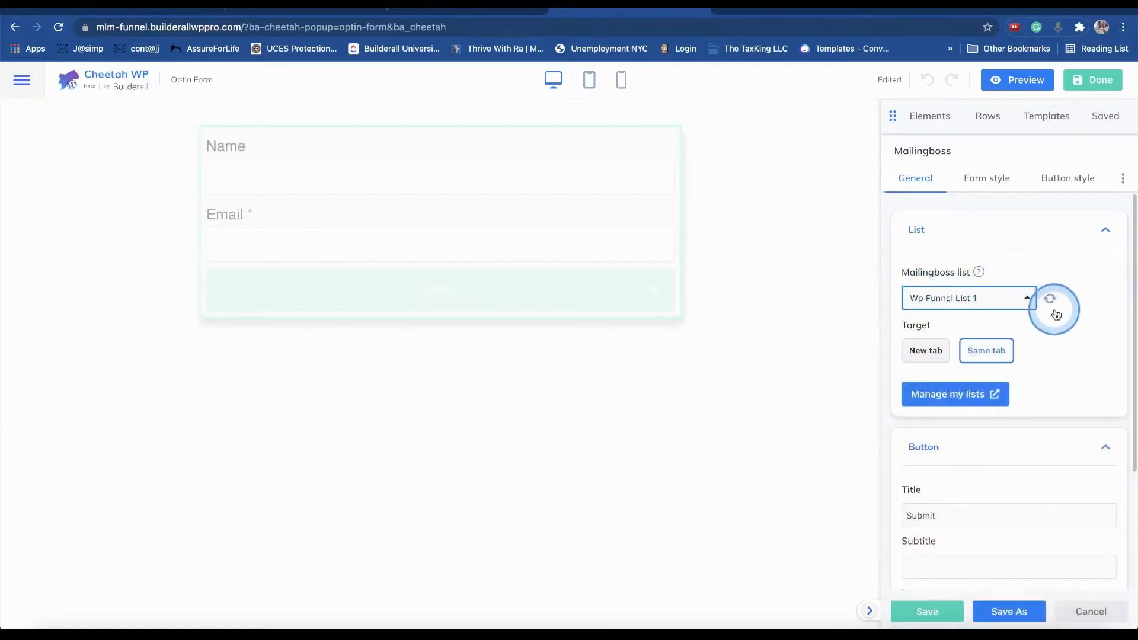
click(1081, 79)
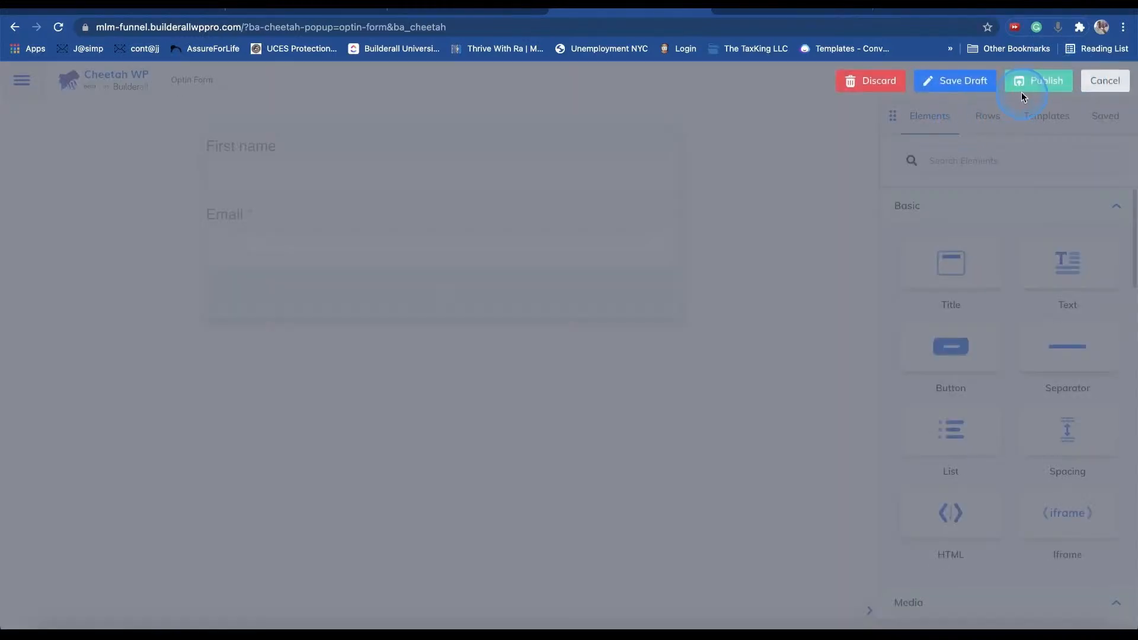
click(1021, 83)
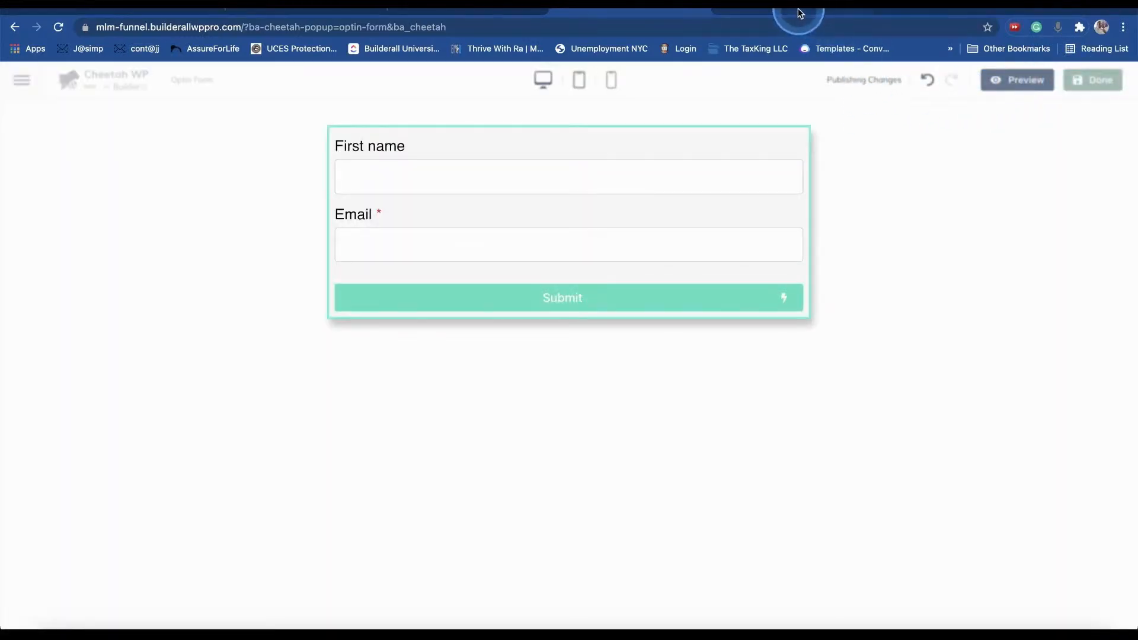
click(799, 13)
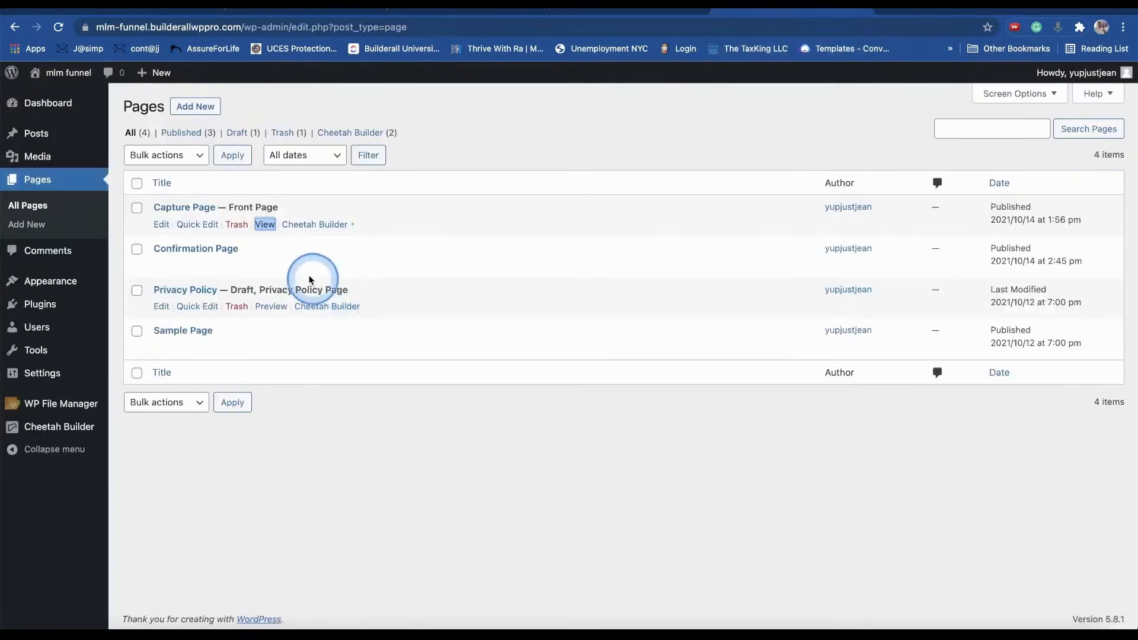
right_click(265, 224)
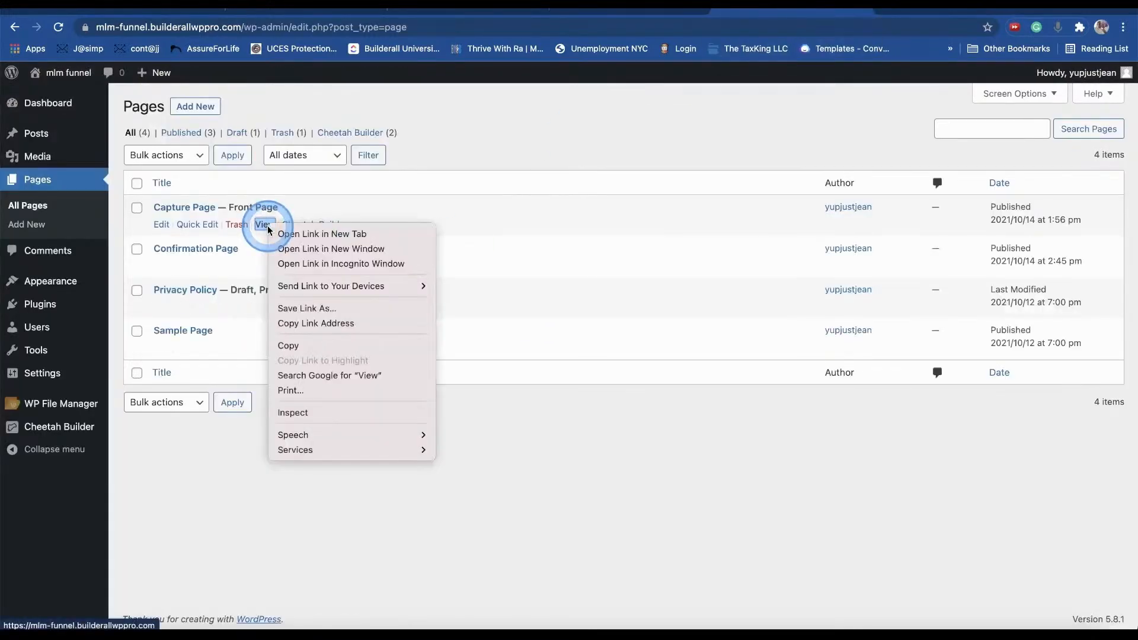
click(301, 268)
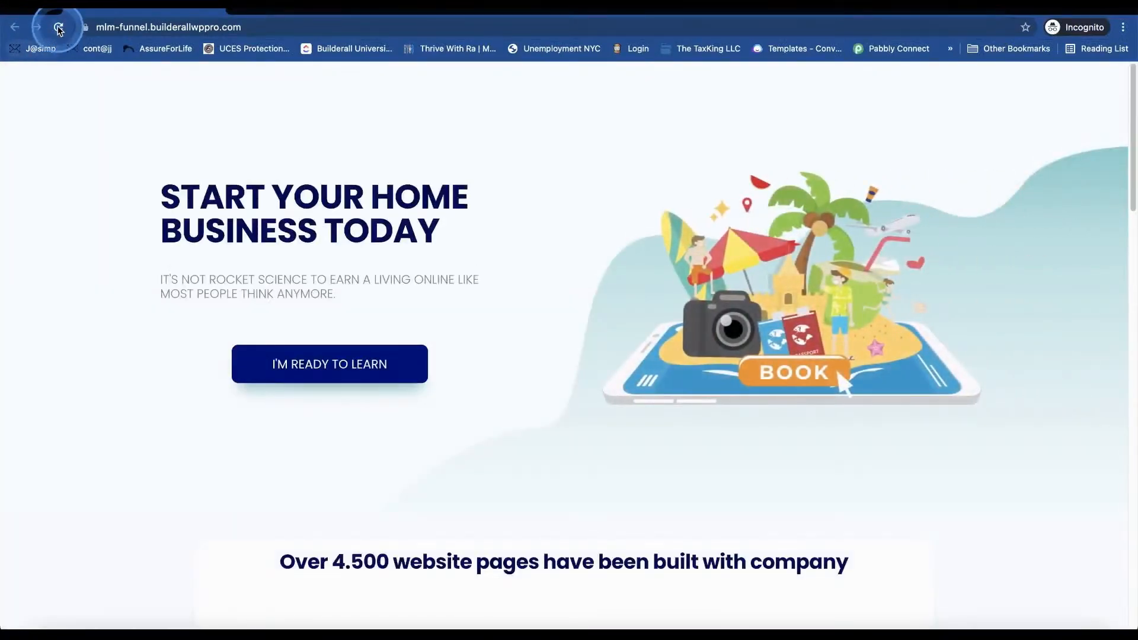
click(450, 383)
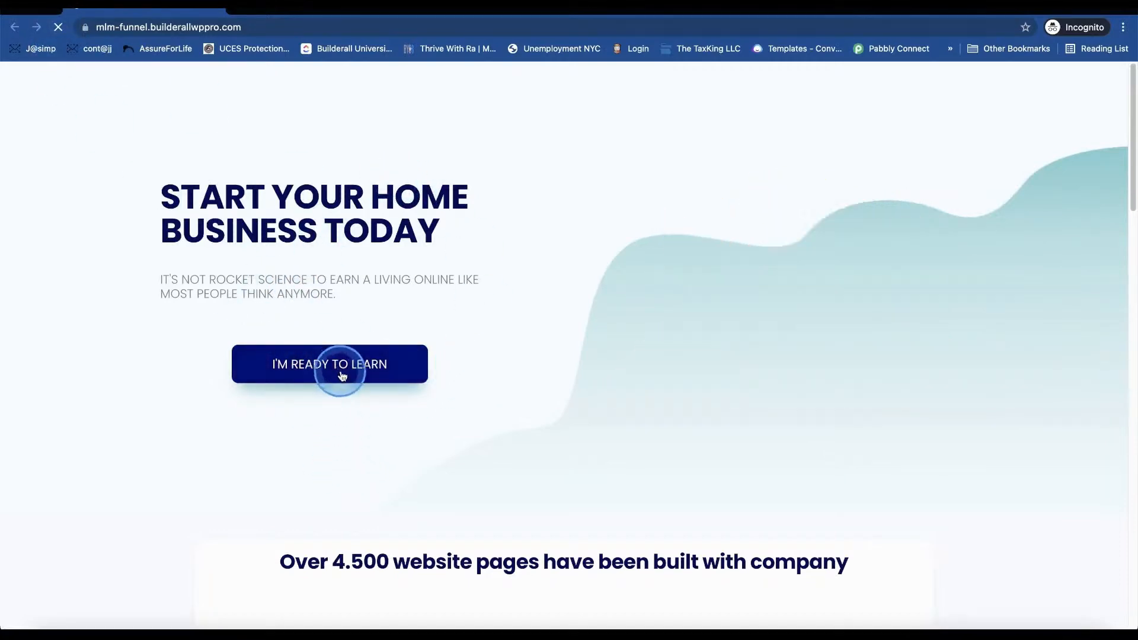
click(349, 368)
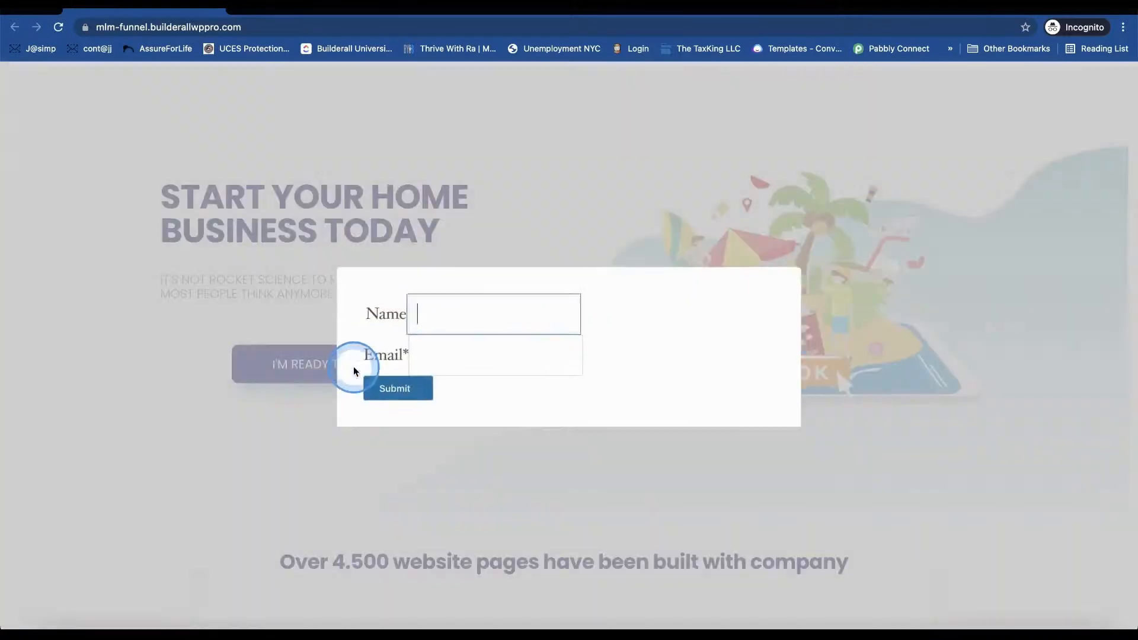
click(427, 387)
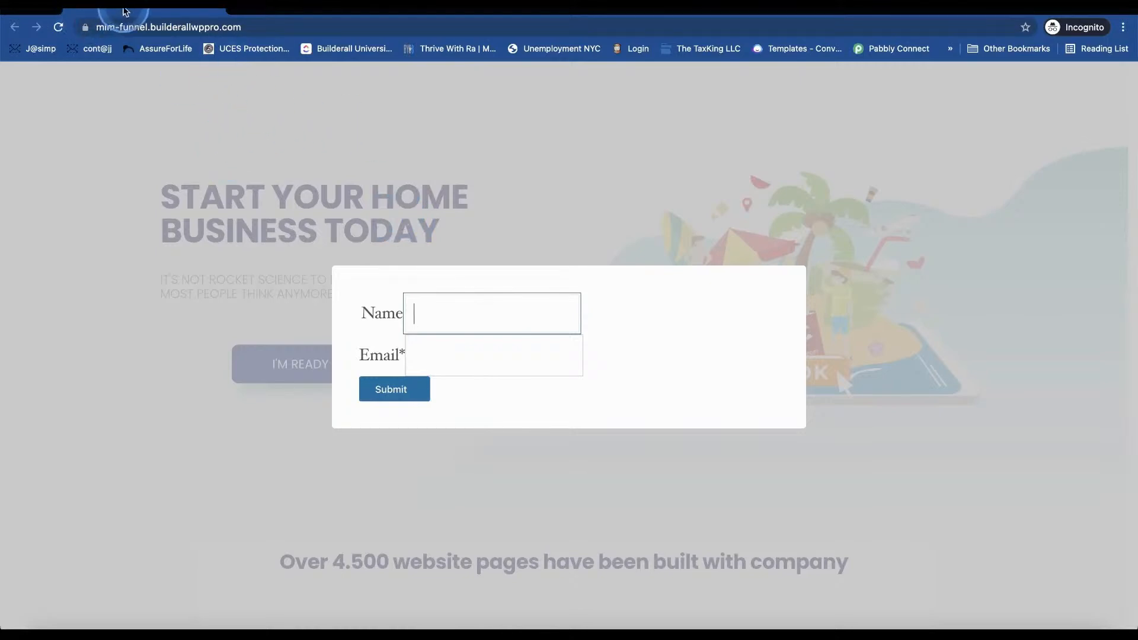
click(22, 11)
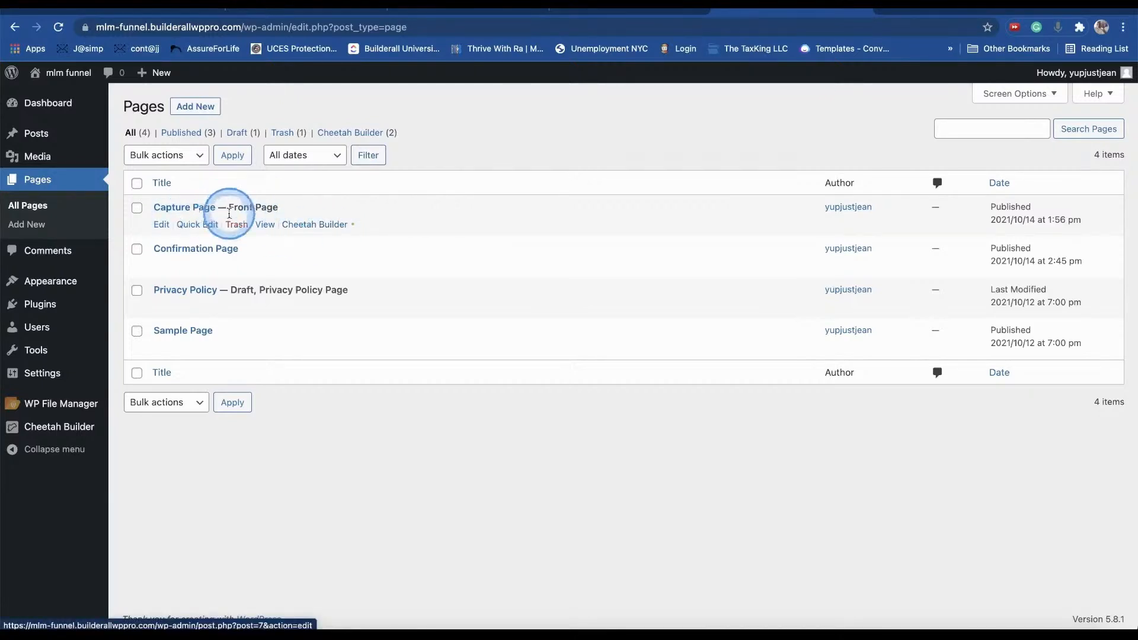
- Set the Capture Page's I'M READY TO LEARN button to open the Optin Form popup
click(323, 225)
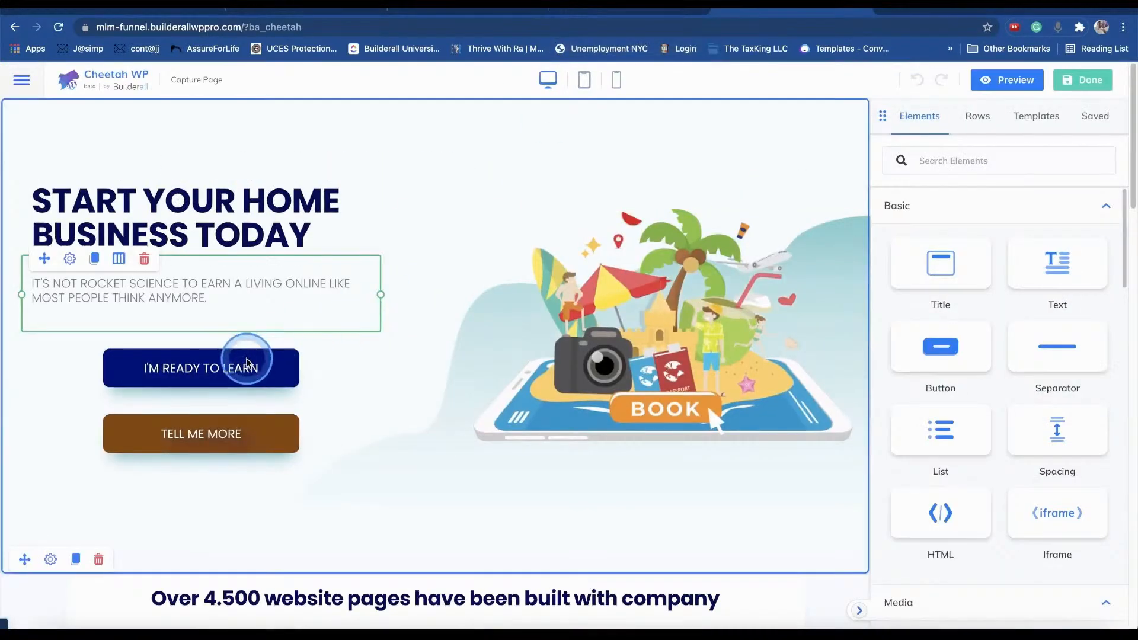
click(247, 362)
click(1019, 489)
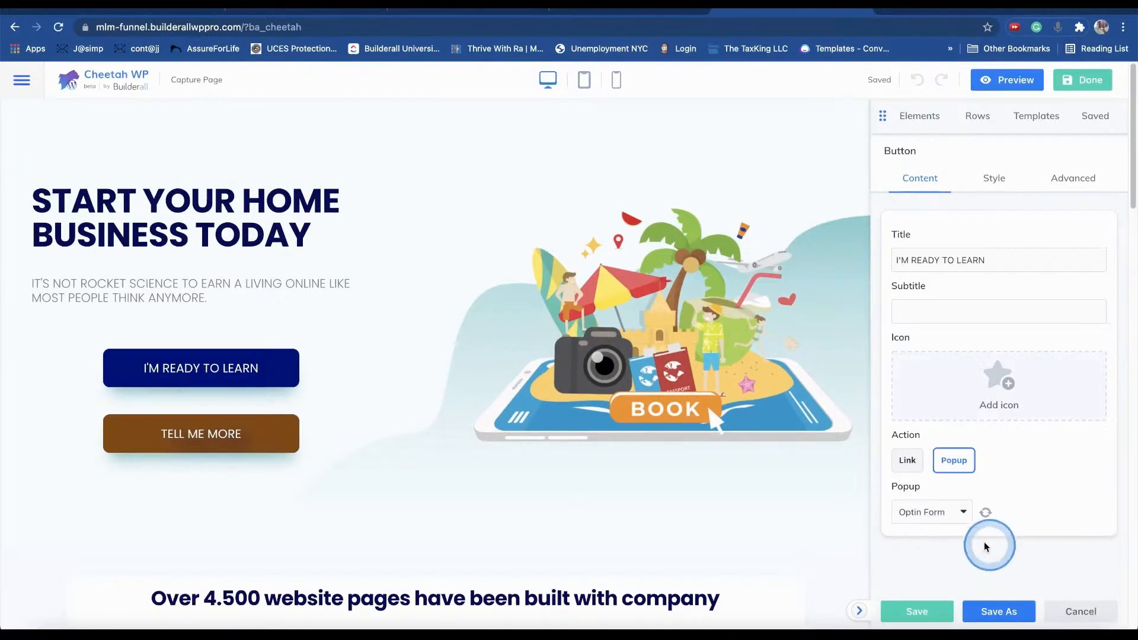
click(978, 513)
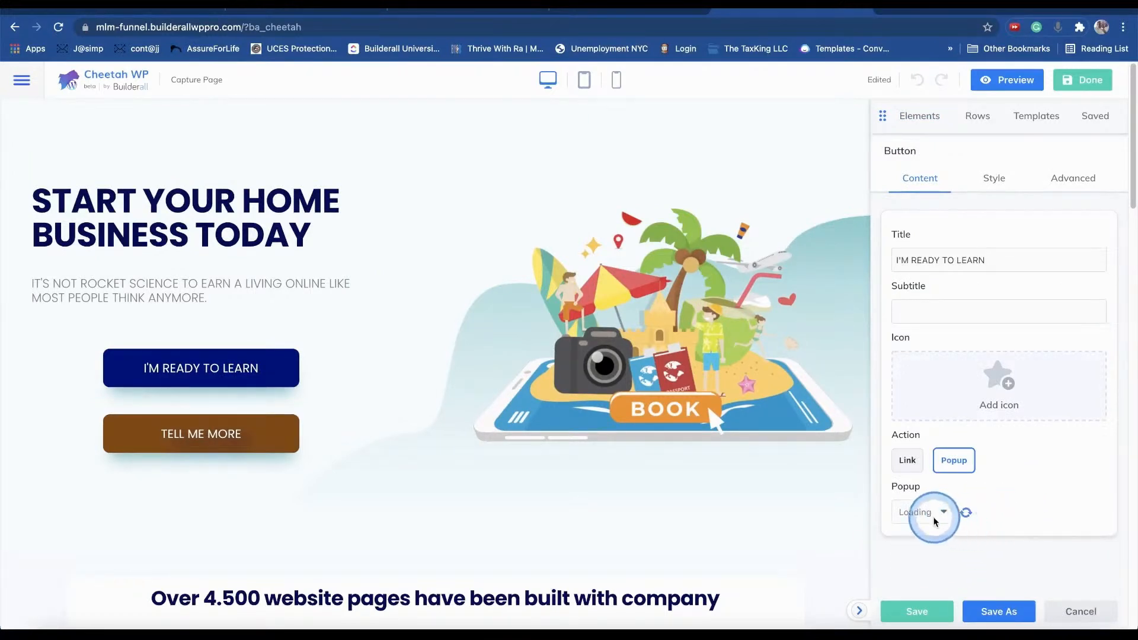
click(936, 517)
click(984, 527)
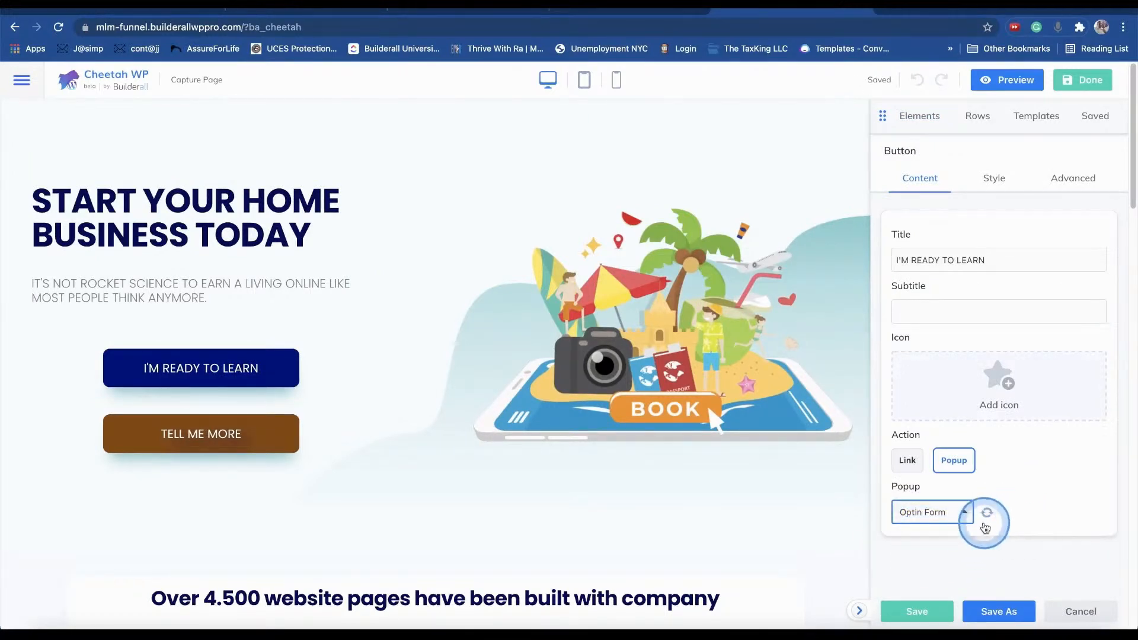
- Make the TELL ME MORE button open the Optin Form popup and save it
click(296, 450)
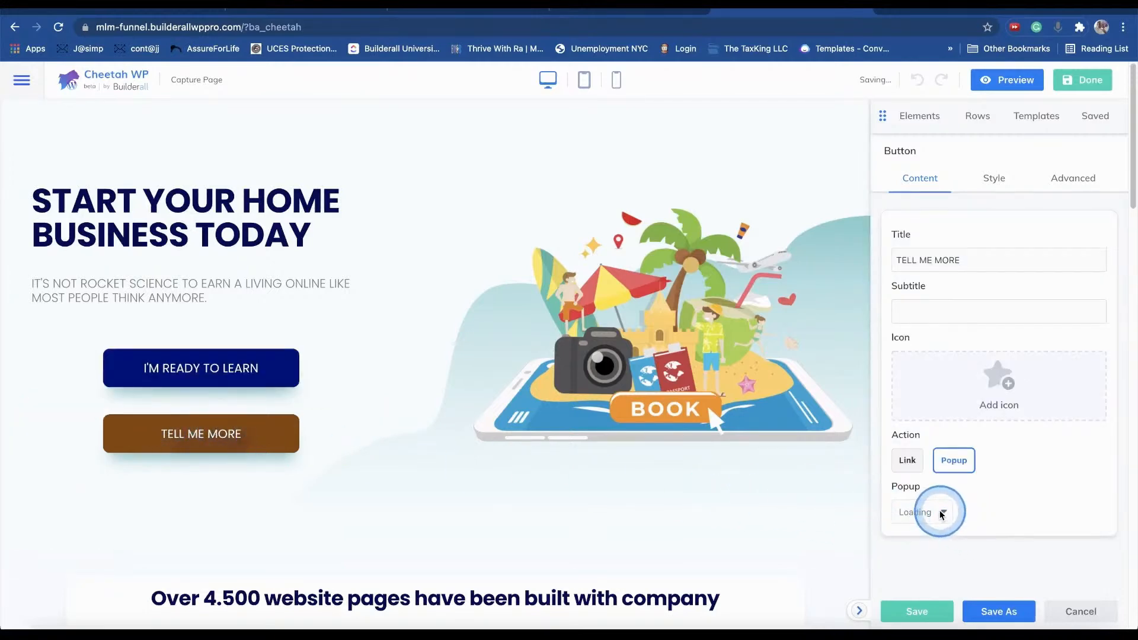
click(983, 512)
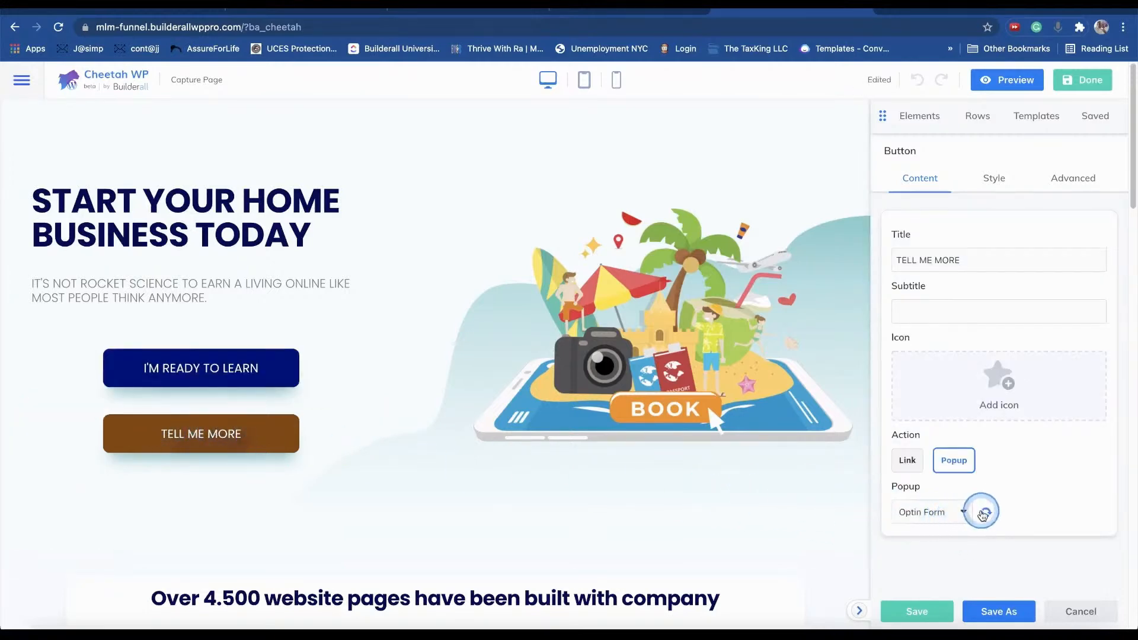
click(944, 512)
click(933, 513)
click(915, 608)
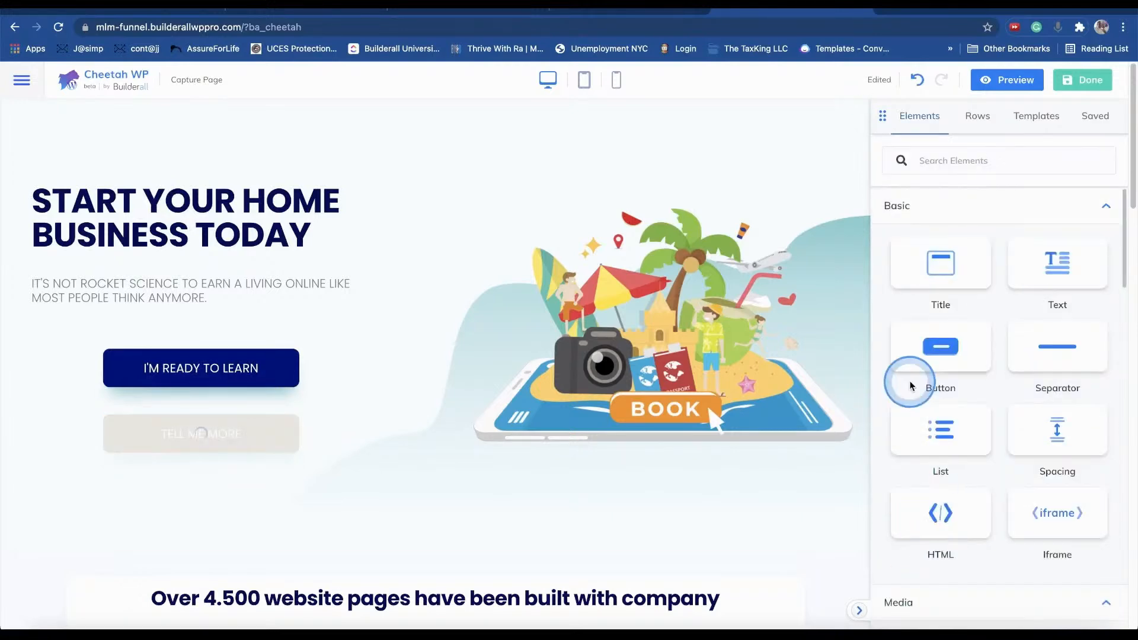
- Re-select Optin Form for the I'M READY TO LEARN button and save its settings
click(224, 368)
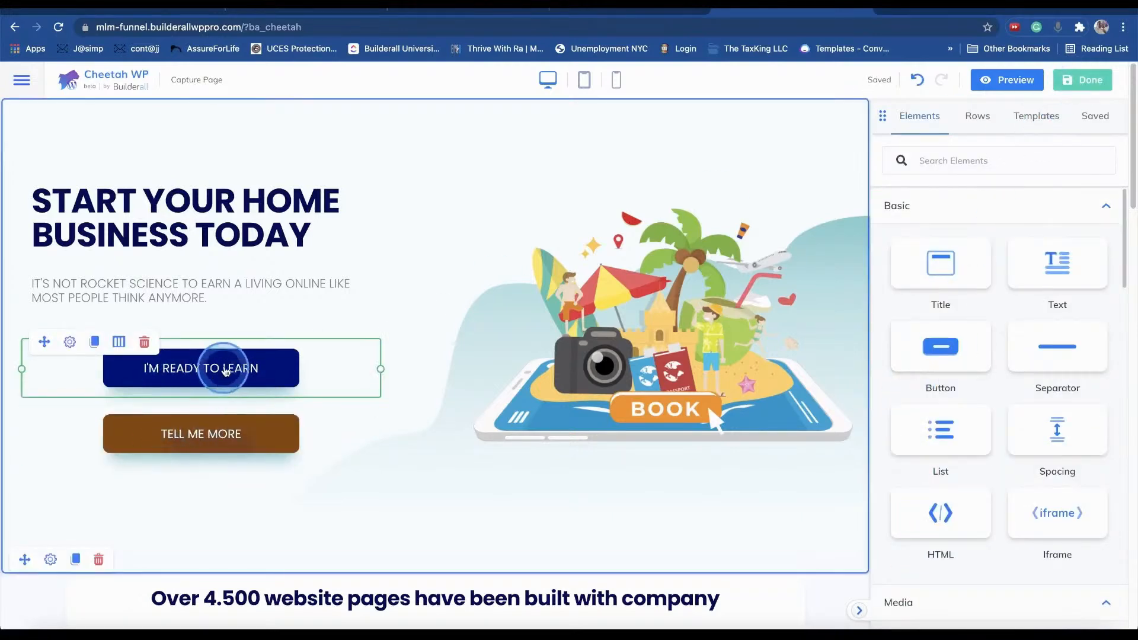
click(942, 510)
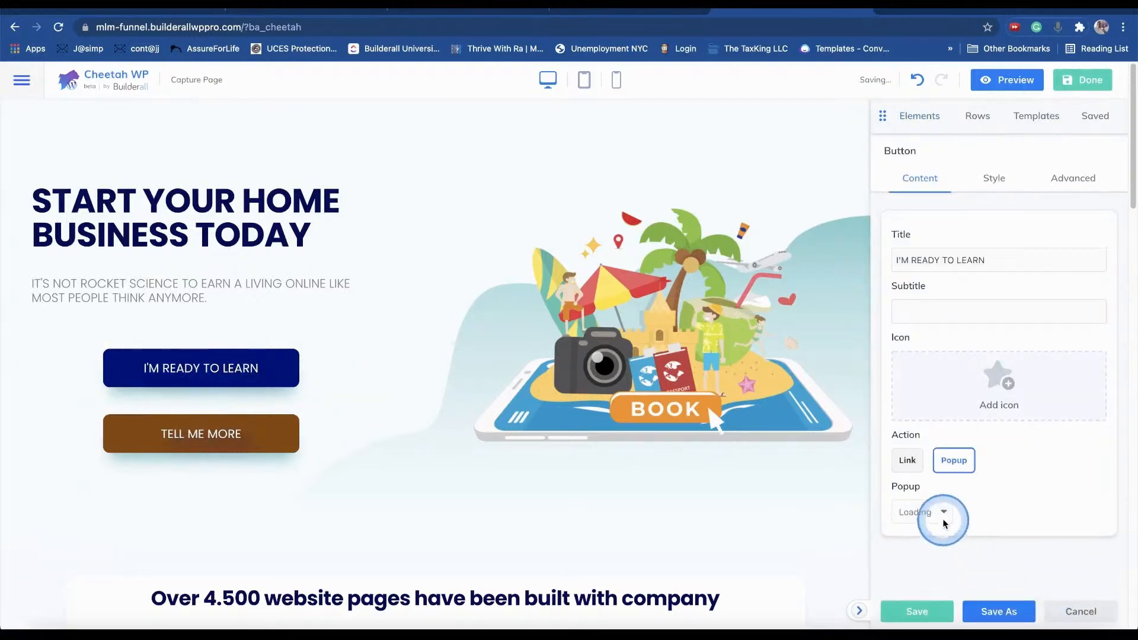
click(984, 513)
click(946, 513)
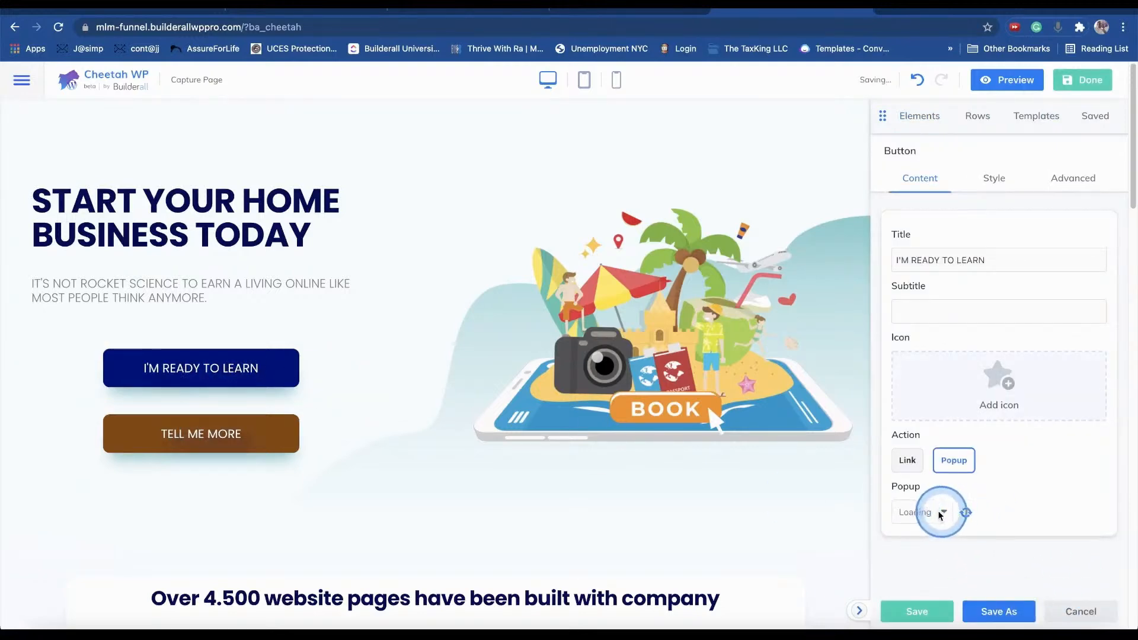
click(927, 613)
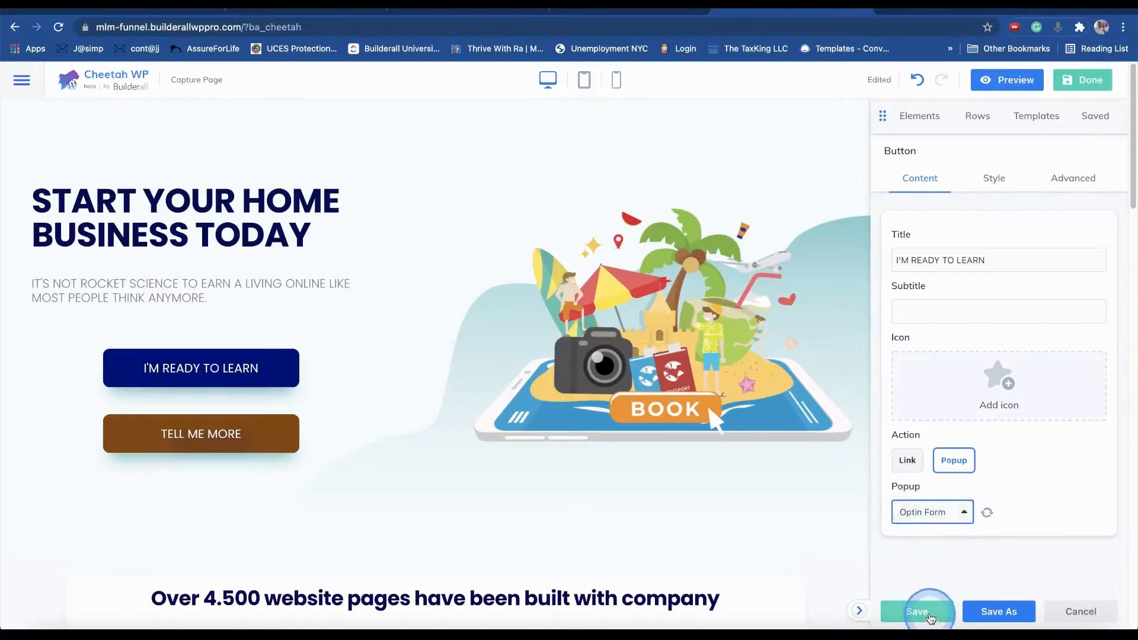
- Leave the Cheetah editor and return to the WordPress dashboard
click(1091, 80)
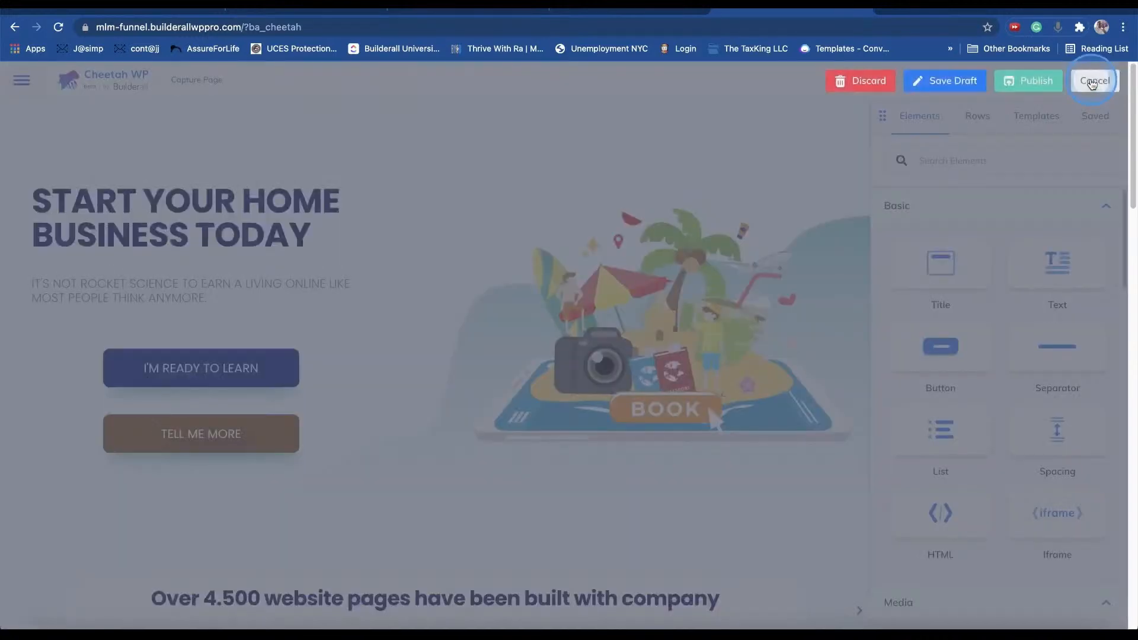
click(1030, 83)
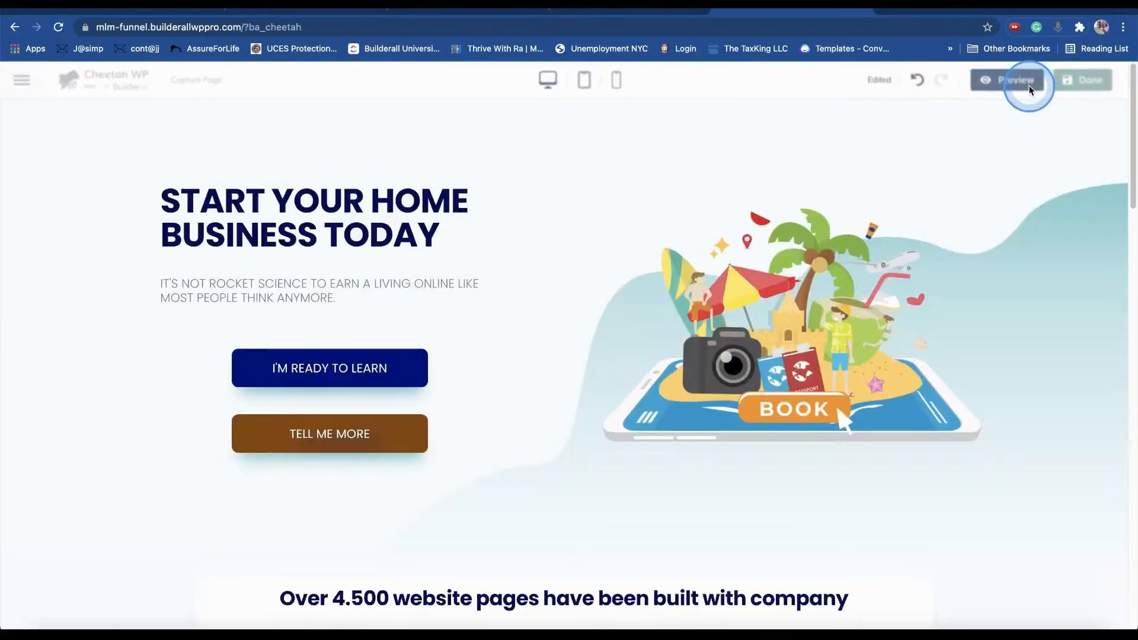
click(652, 10)
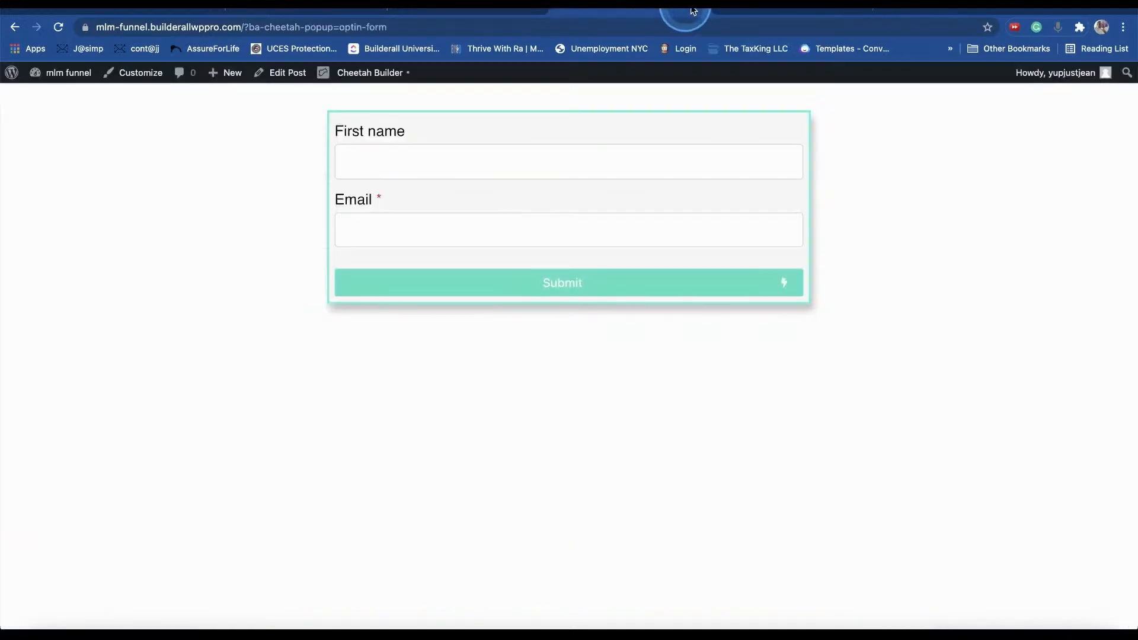
click(787, 11)
click(66, 77)
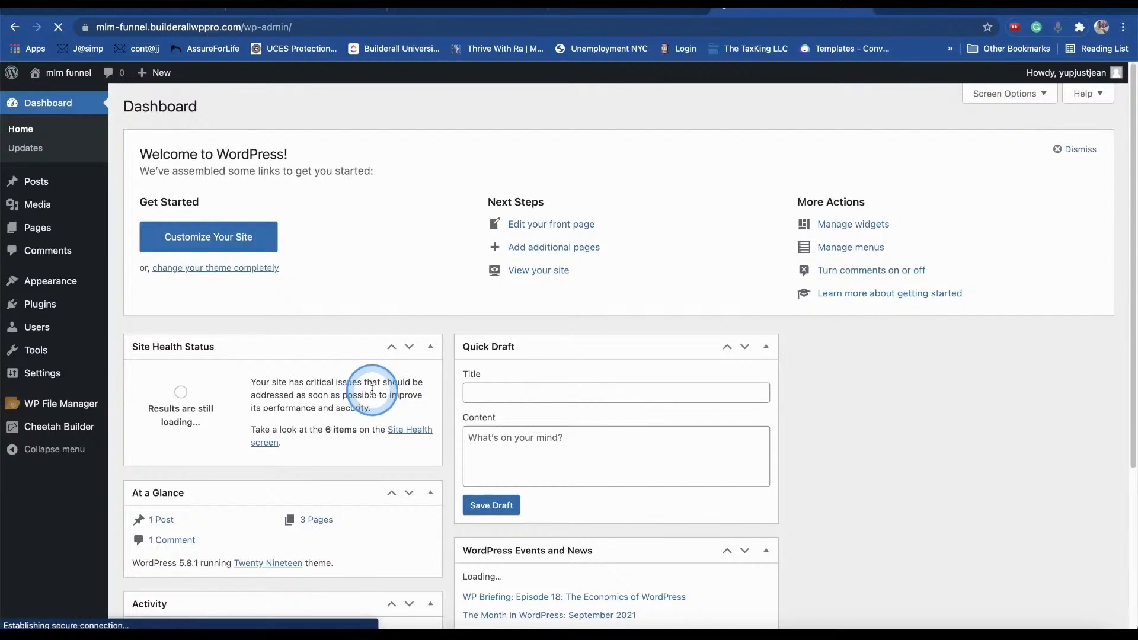
- Open the live Capture Page from the Pages list in a private window
mouse_move(42, 291)
click(37, 228)
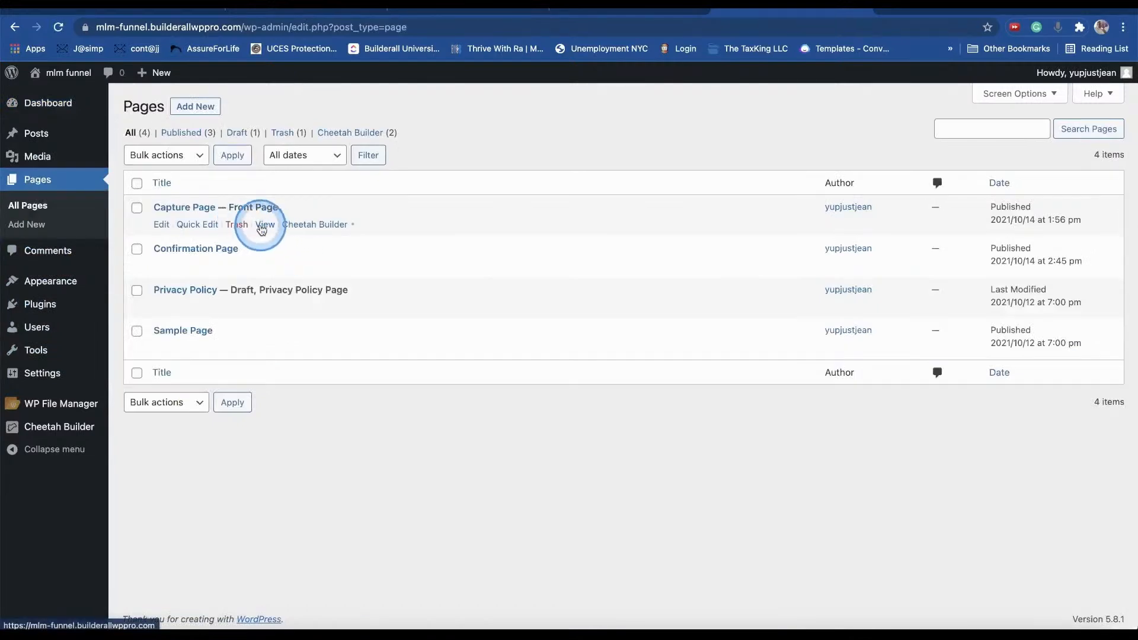
right_click(267, 226)
click(307, 263)
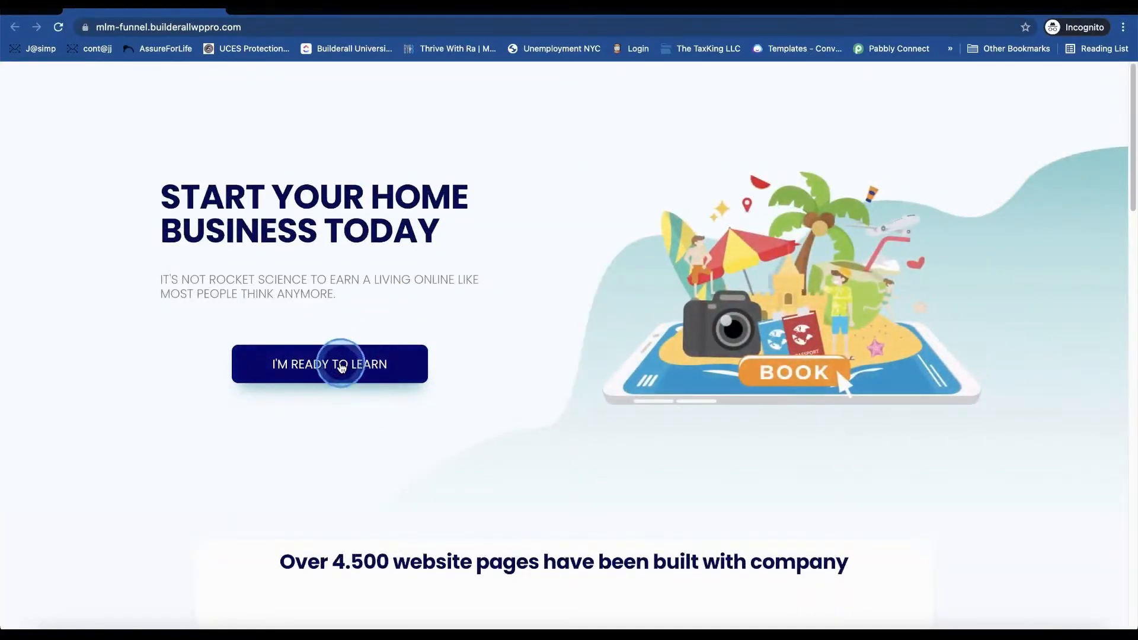
- Submit a test first name and email through the I'M READY TO LEARN sign-up popup
click(341, 367)
click(521, 294)
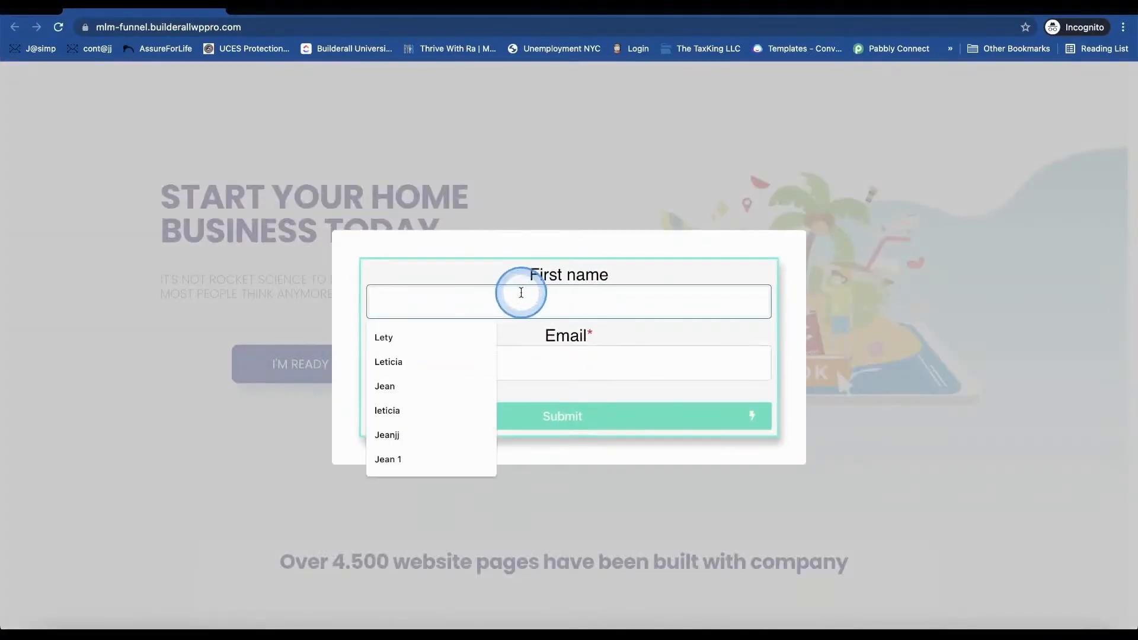
text(Jean)
key(Tab)
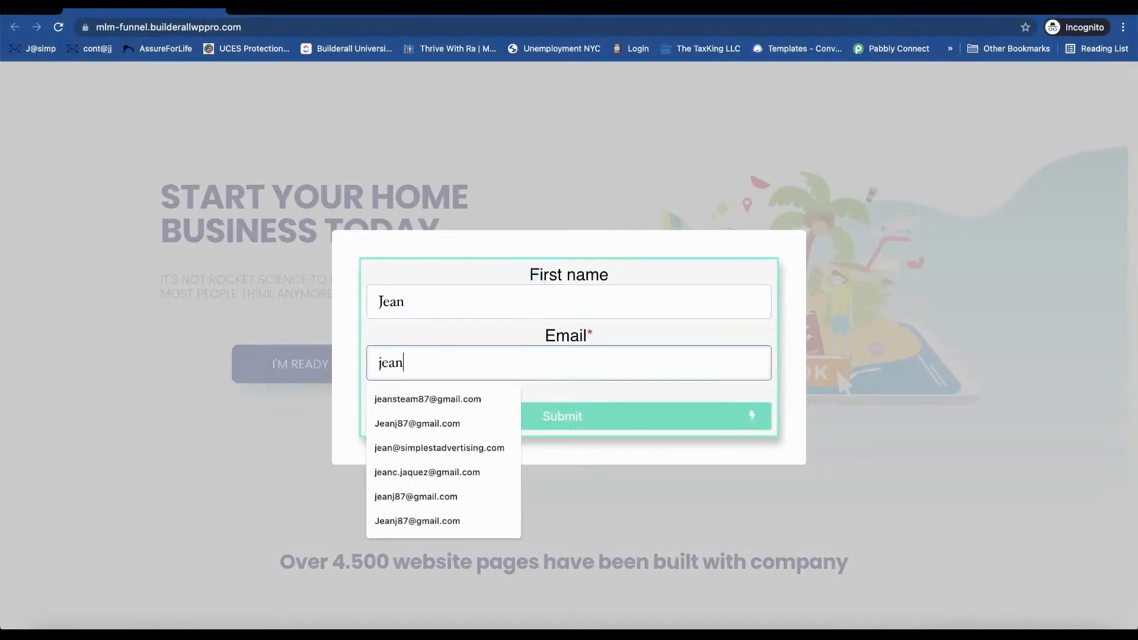
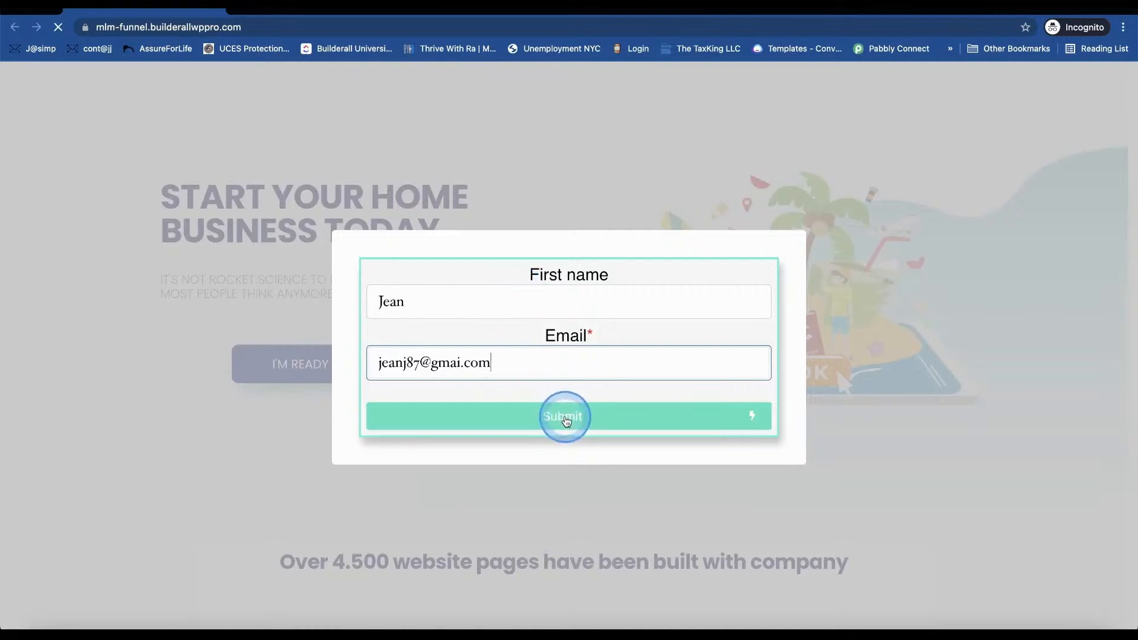
click(565, 420)
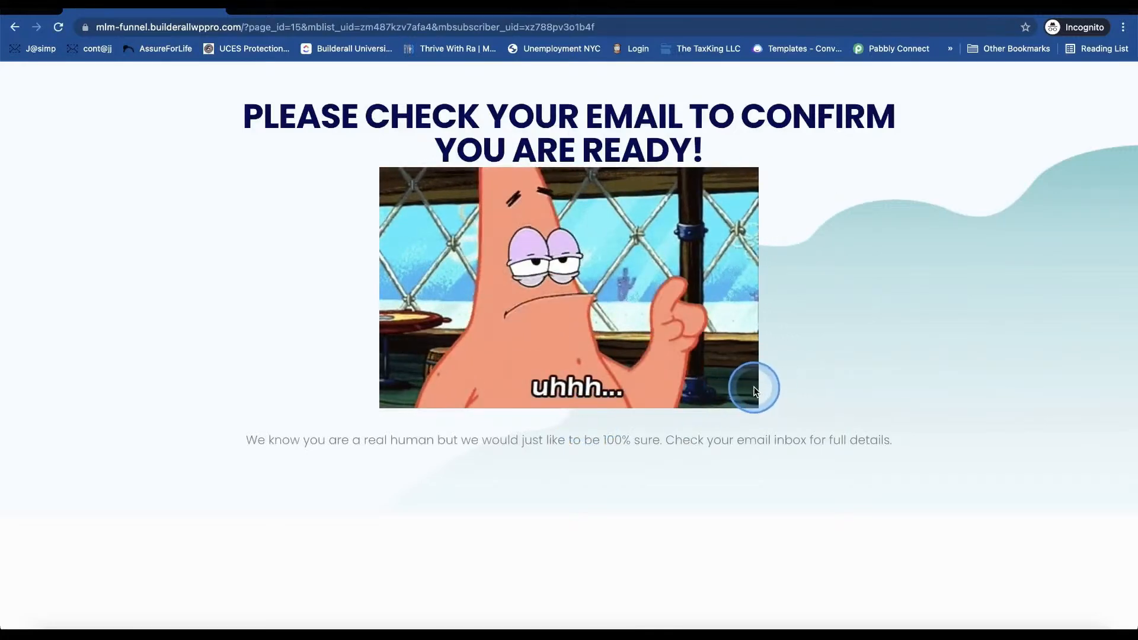
drag(229, 112, 967, 148)
click(853, 231)
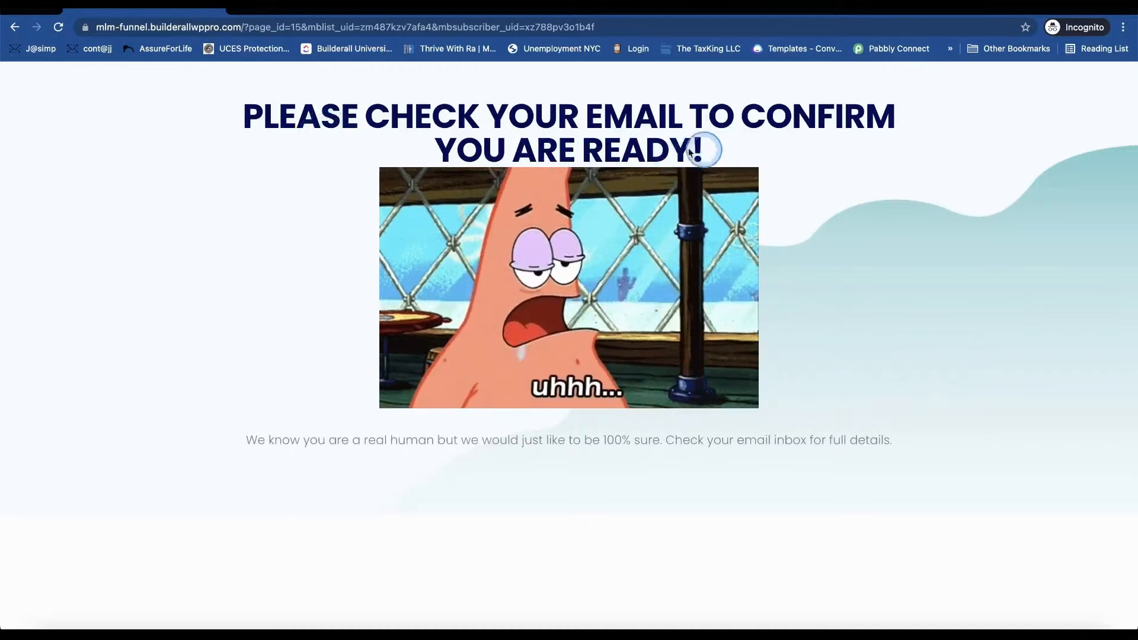
drag(715, 147, 201, 112)
click(269, 117)
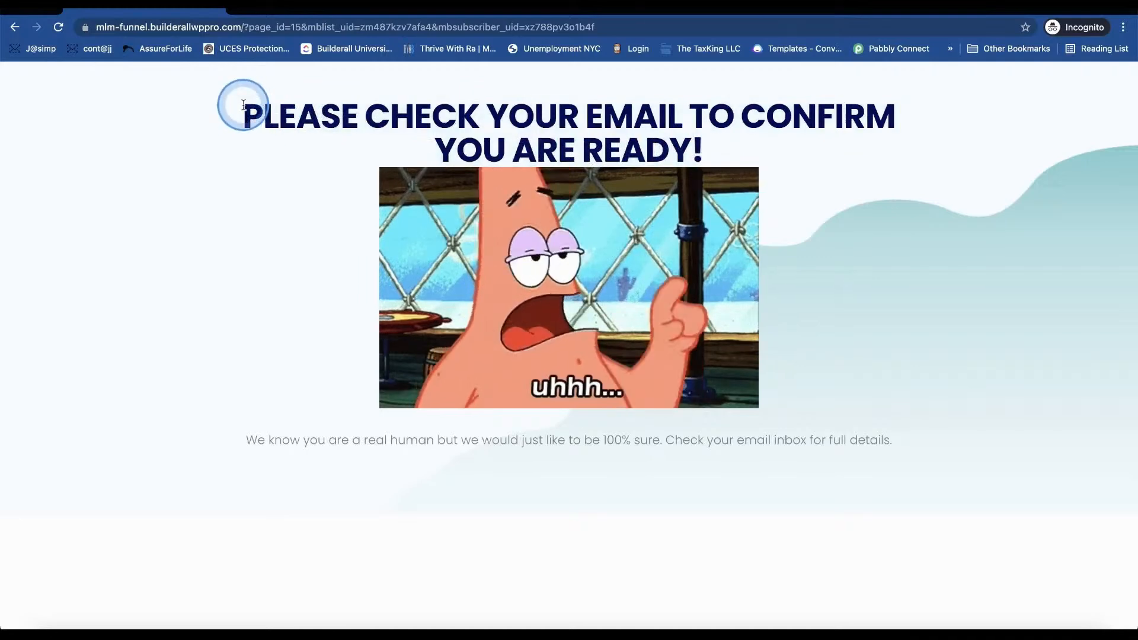